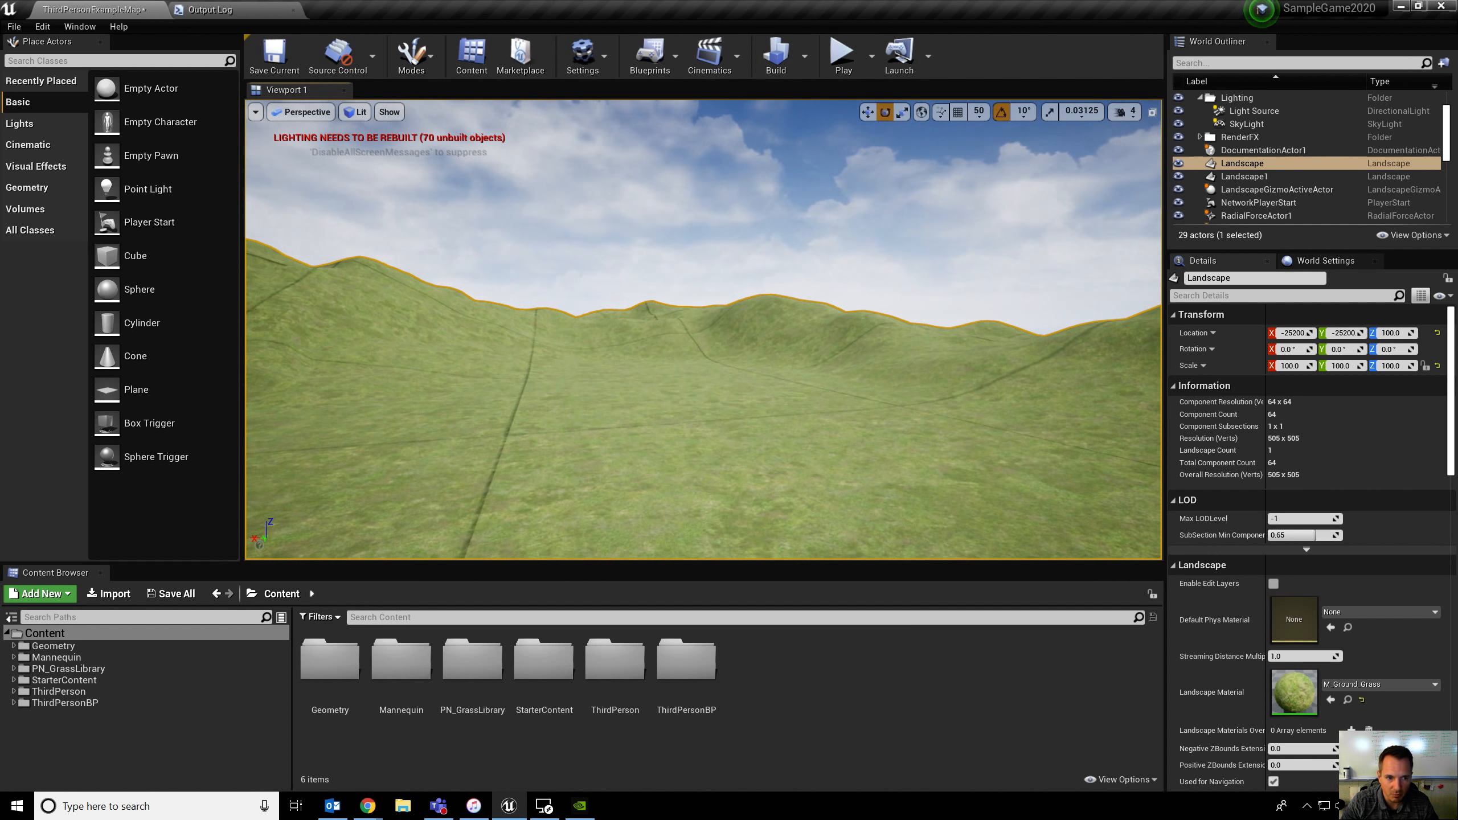
Step: Try placing a basic Cube on the landscape and scaling it uniformly, and delete it
drag(136, 256, 832, 377)
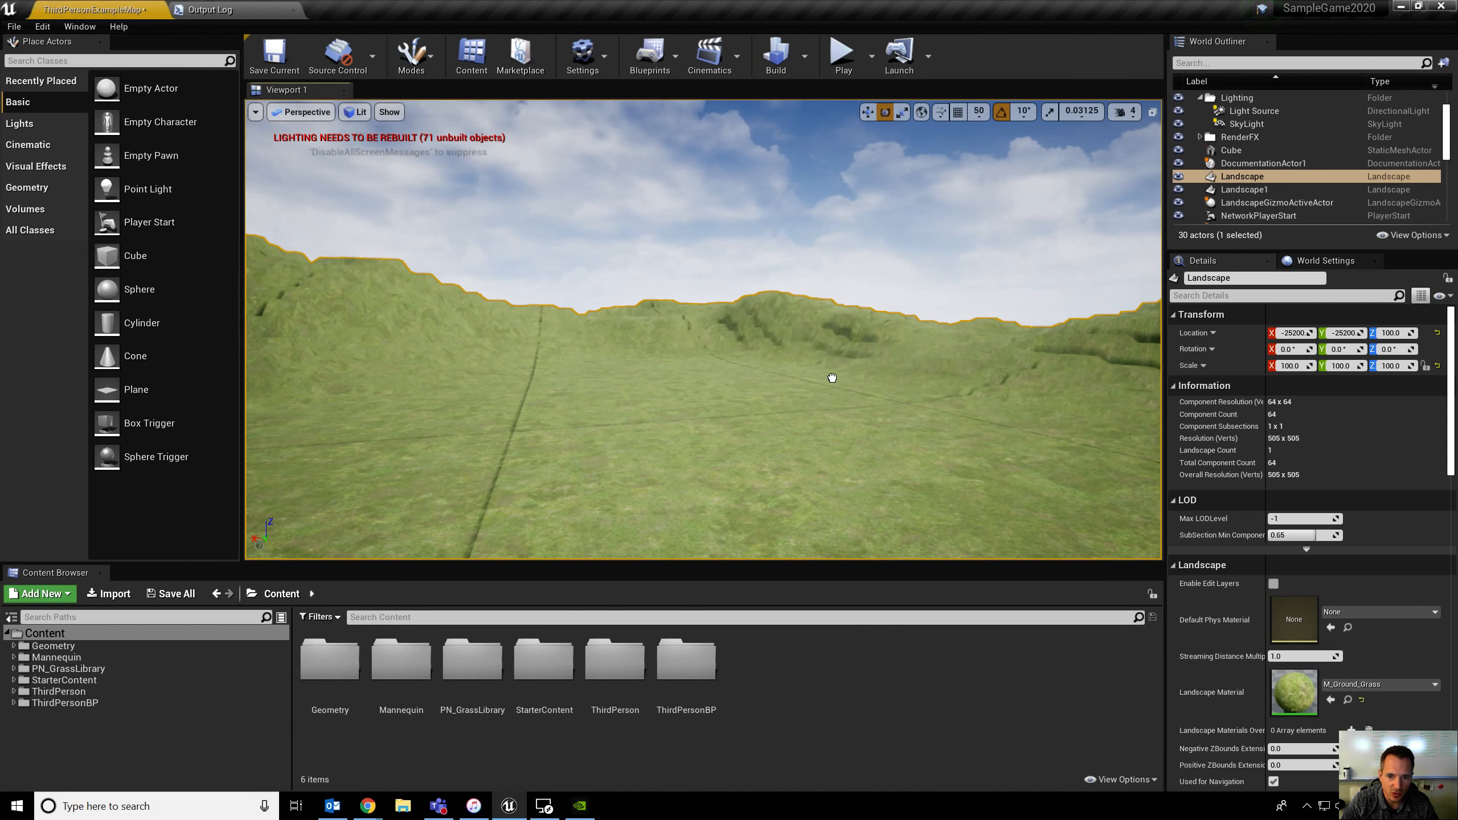
click(705, 439)
key(r)
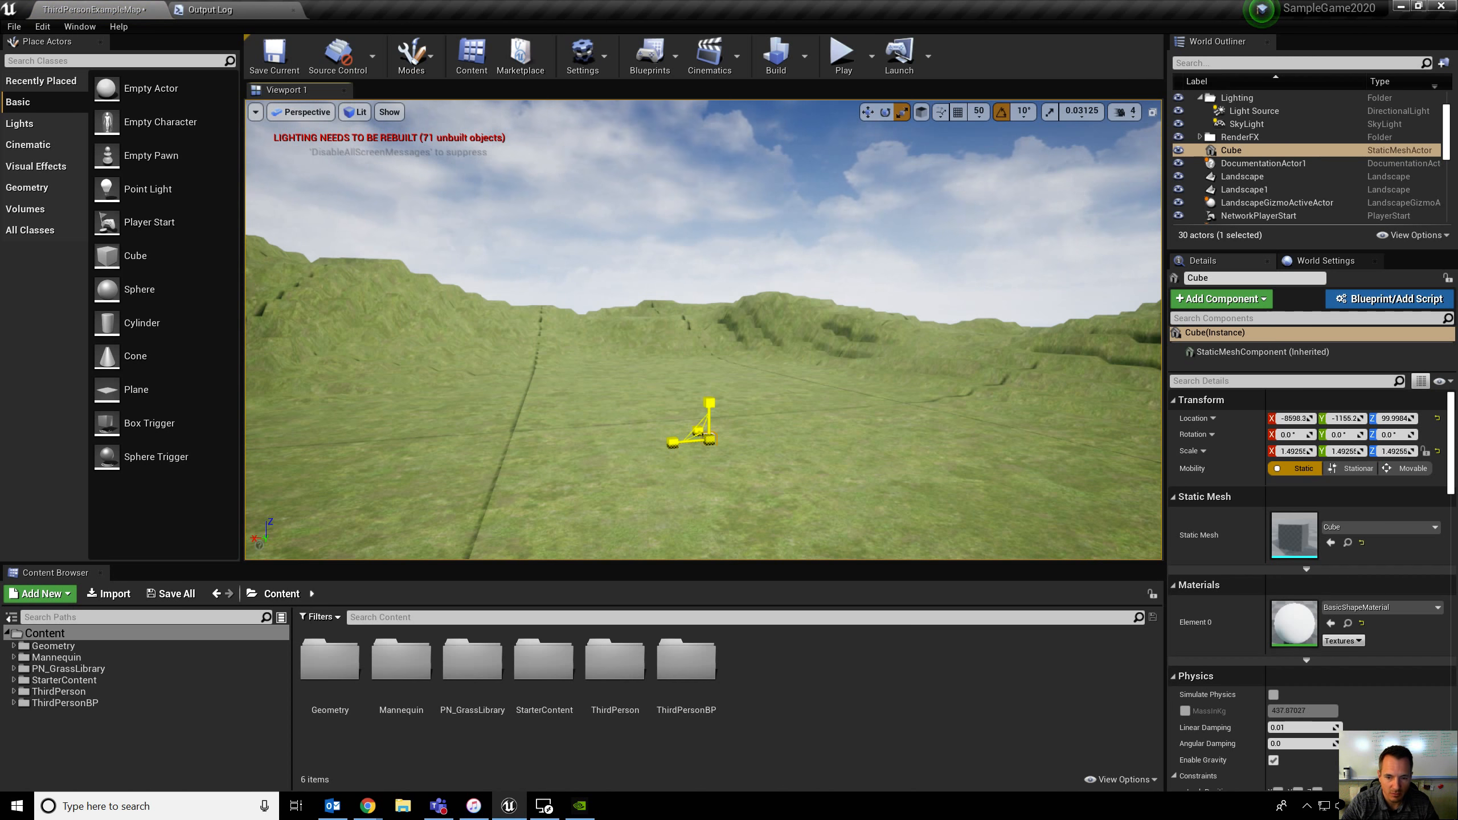
drag(710, 439, 714, 439)
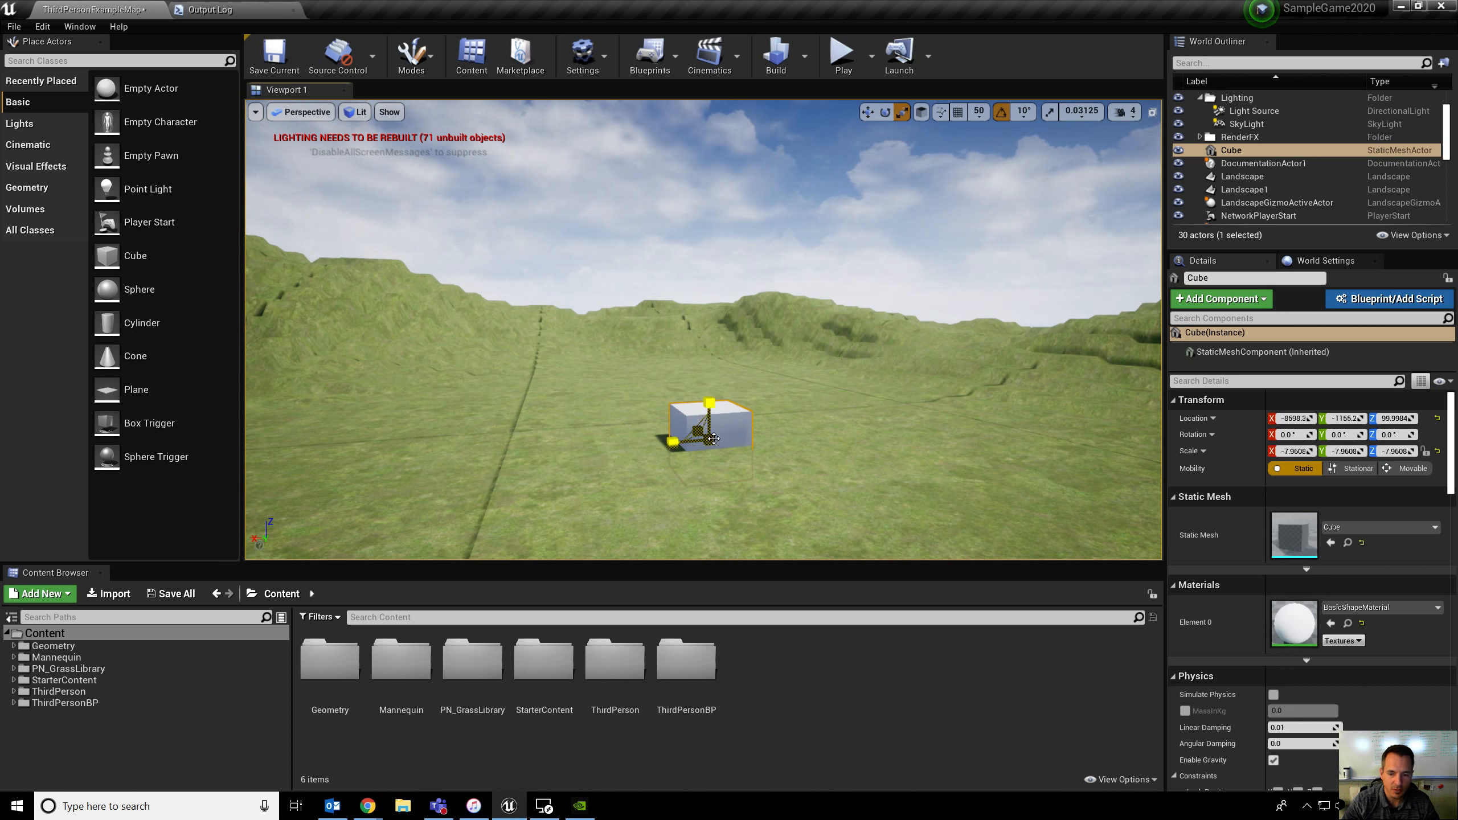
key(Delete)
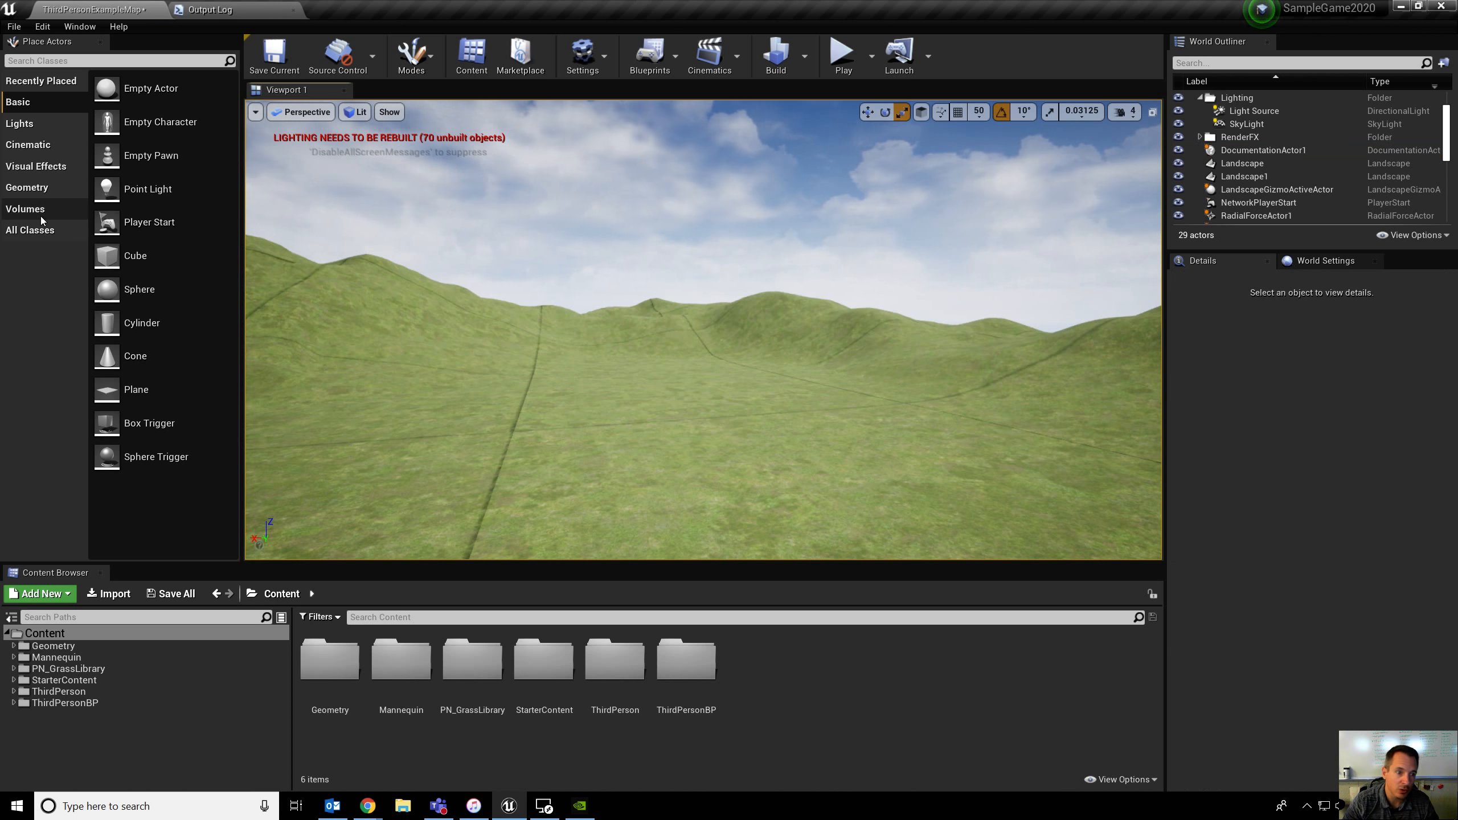
Step: Try stretching a geometry Box brush on the landscape into a long, thin, tall wall, and delete it
click(26, 188)
mouse_move(129, 87)
mouse_down()
mouse_move(758, 367)
mouse_move(632, 454)
mouse_up()
key(f)
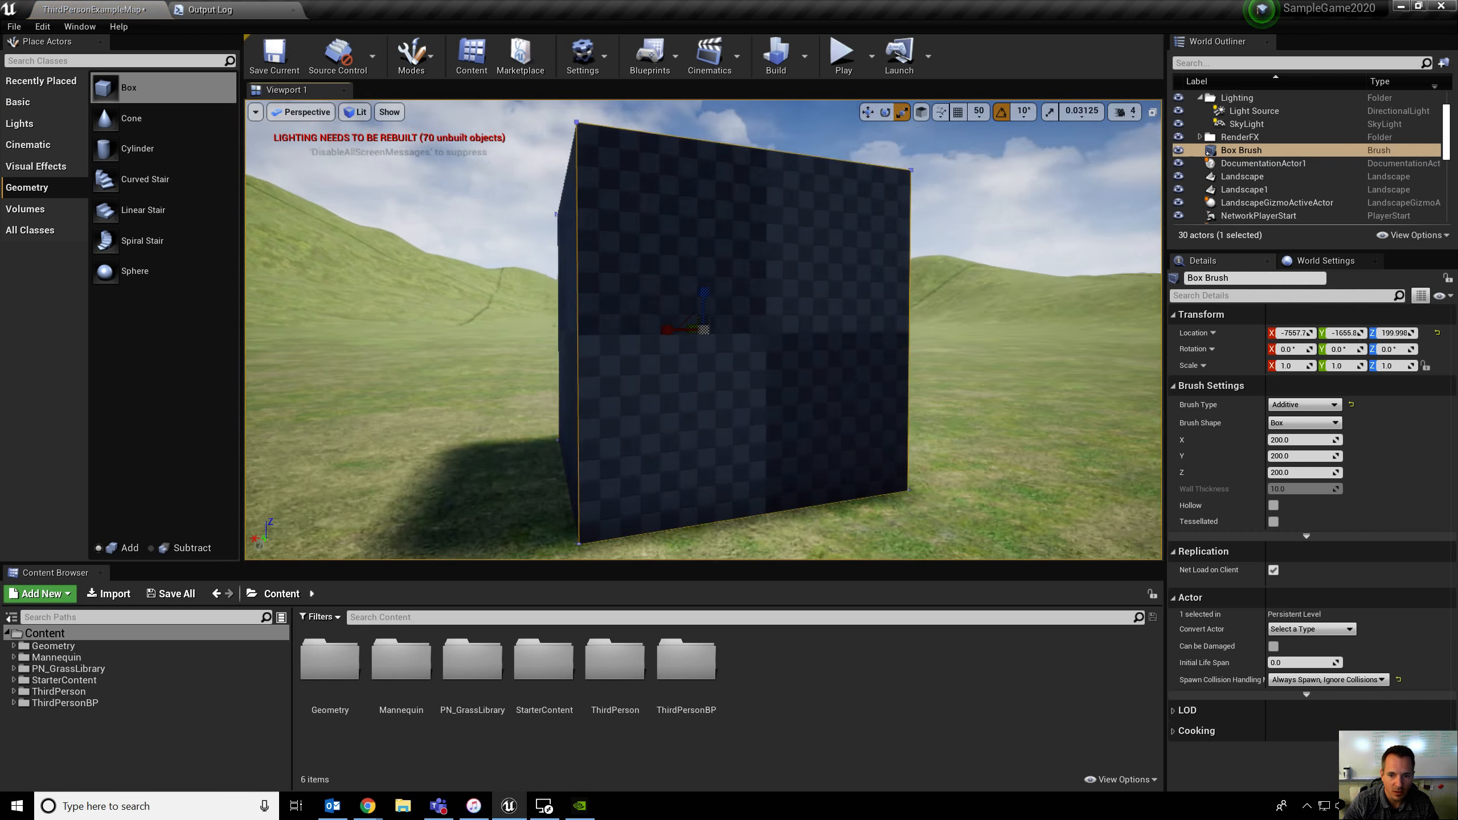
alt+drag(654, 371, 815, 385)
scroll(654, 371, down, 10)
mouse_move(631, 411)
mouse_down()
mouse_move(703, 426)
mouse_move(523, 411)
mouse_up()
scroll(682, 411, down, 5)
drag(665, 396, 905, 285)
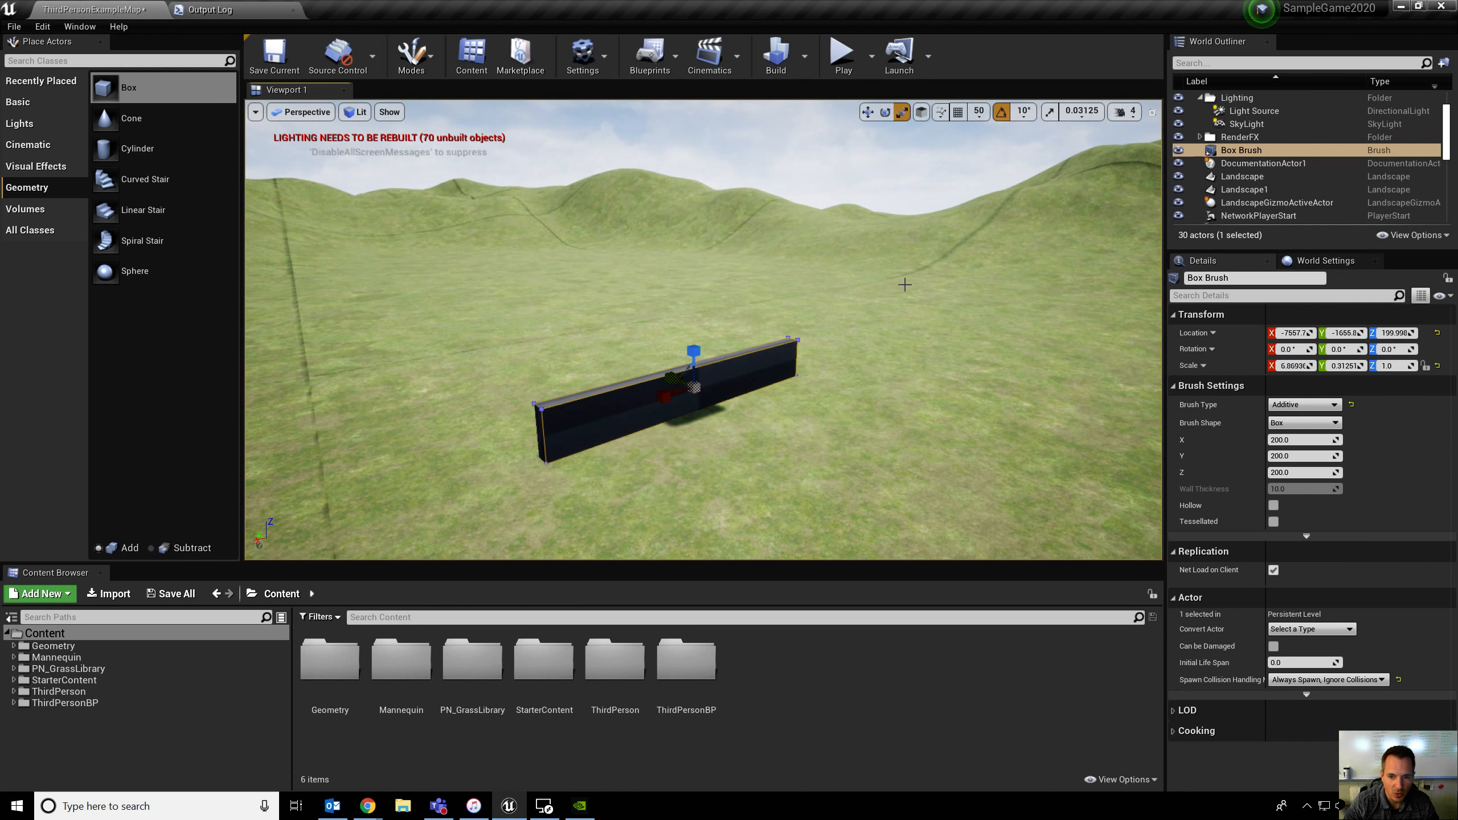
drag(710, 345, 694, 328)
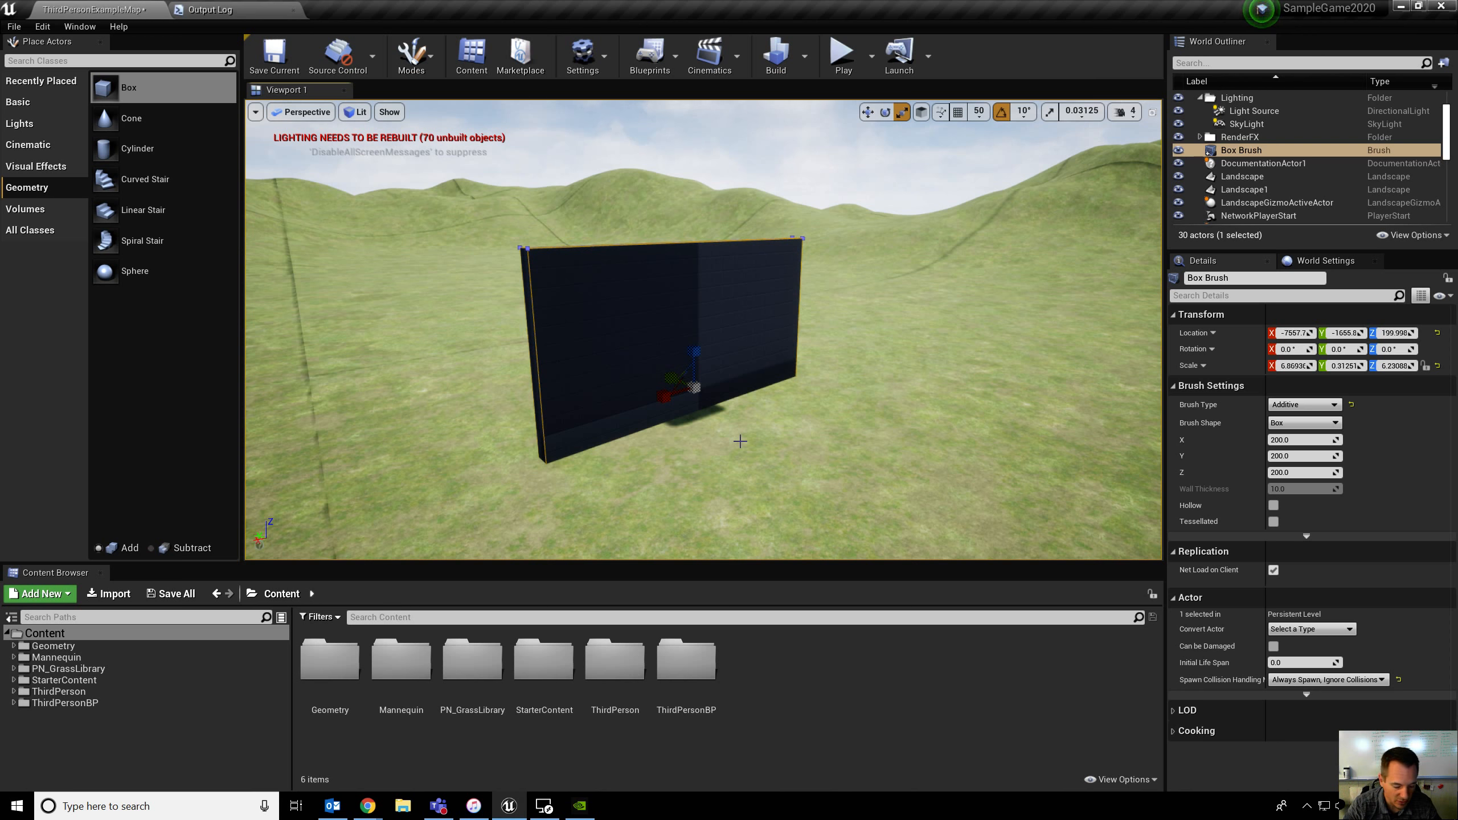
key(Delete)
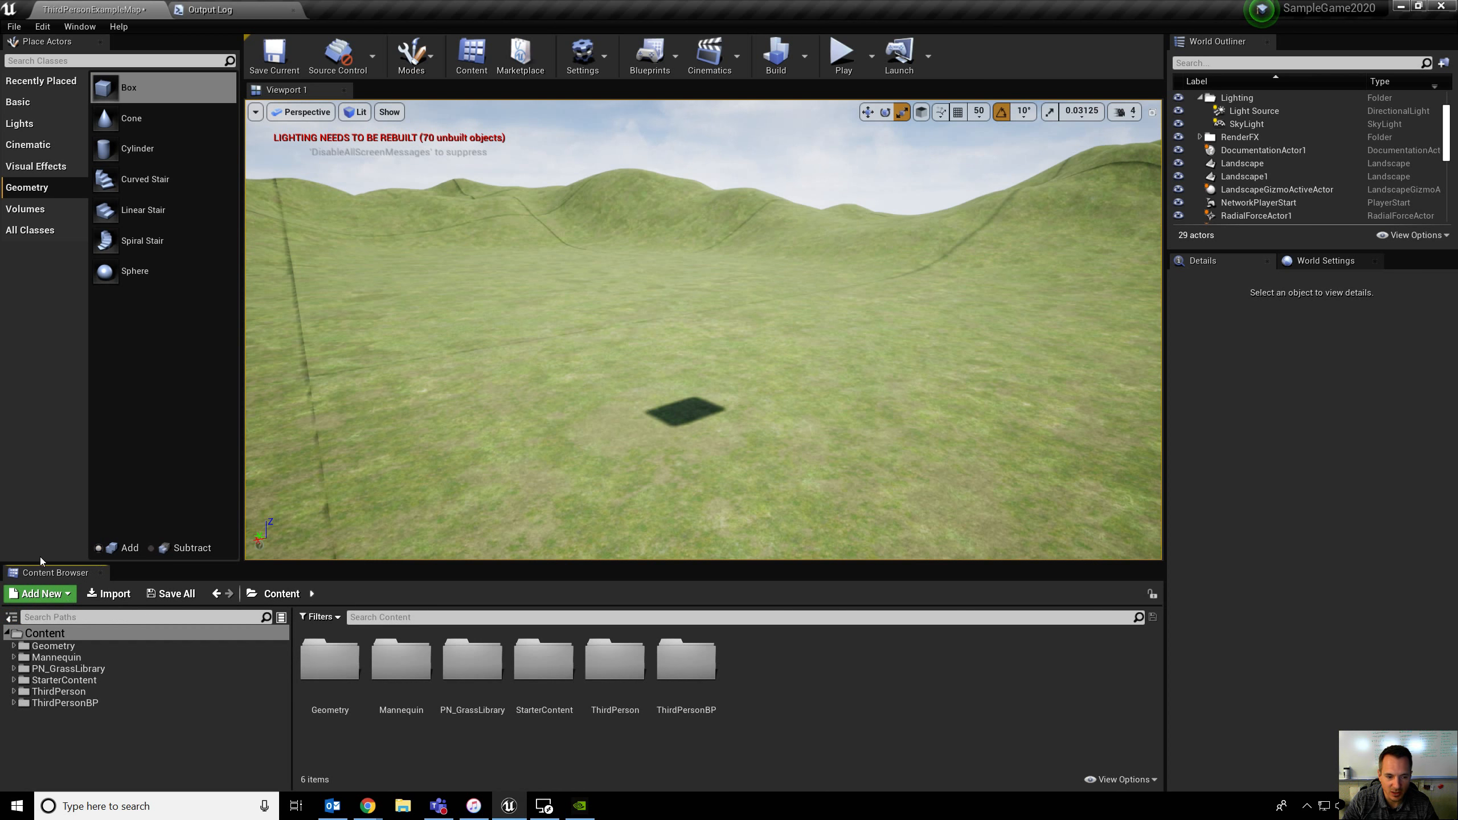
Step: Open the Architecture folder of StarterContent in the Content Browser
click(80, 27)
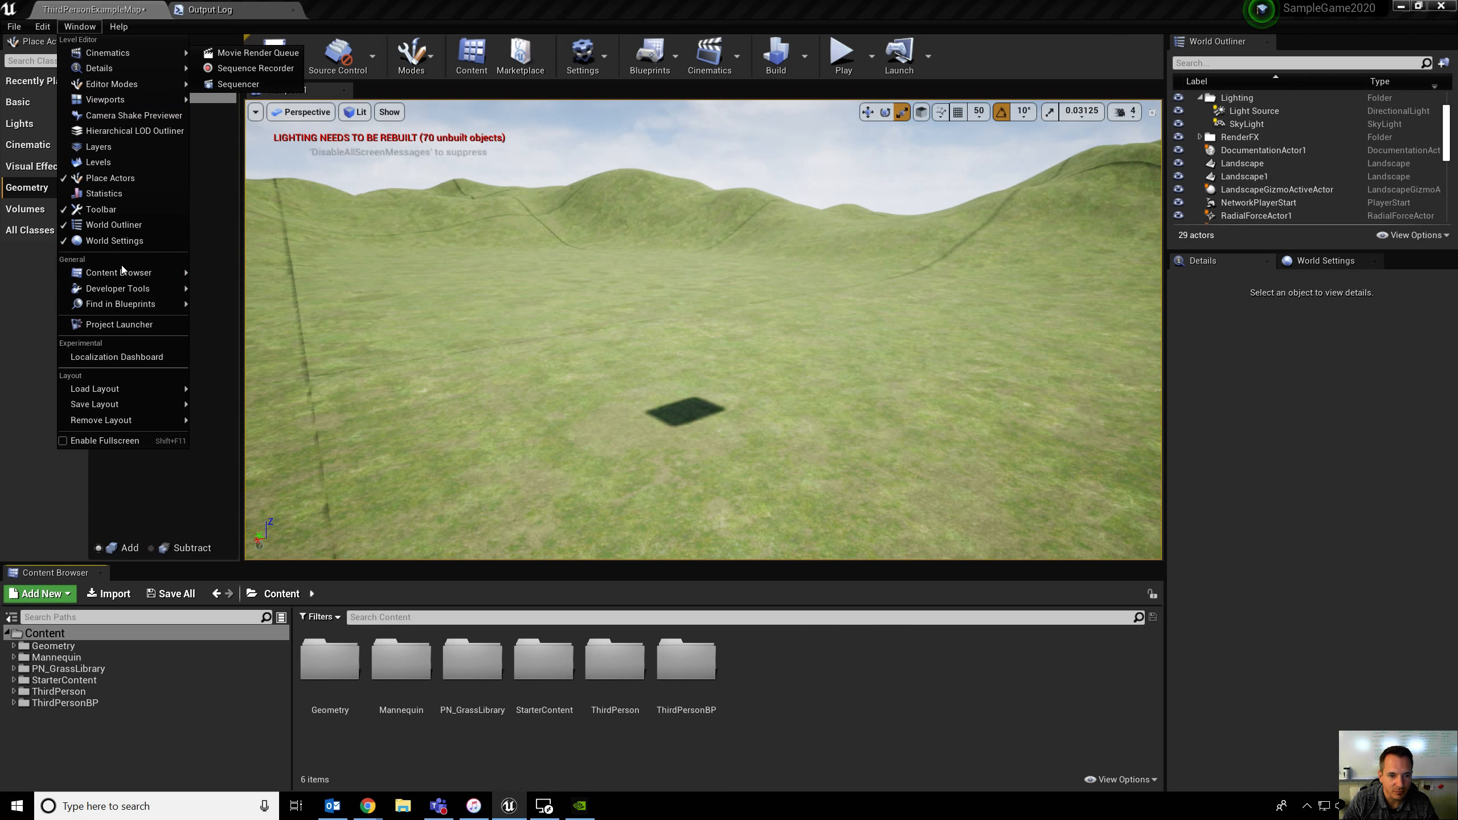
mouse_move(183, 273)
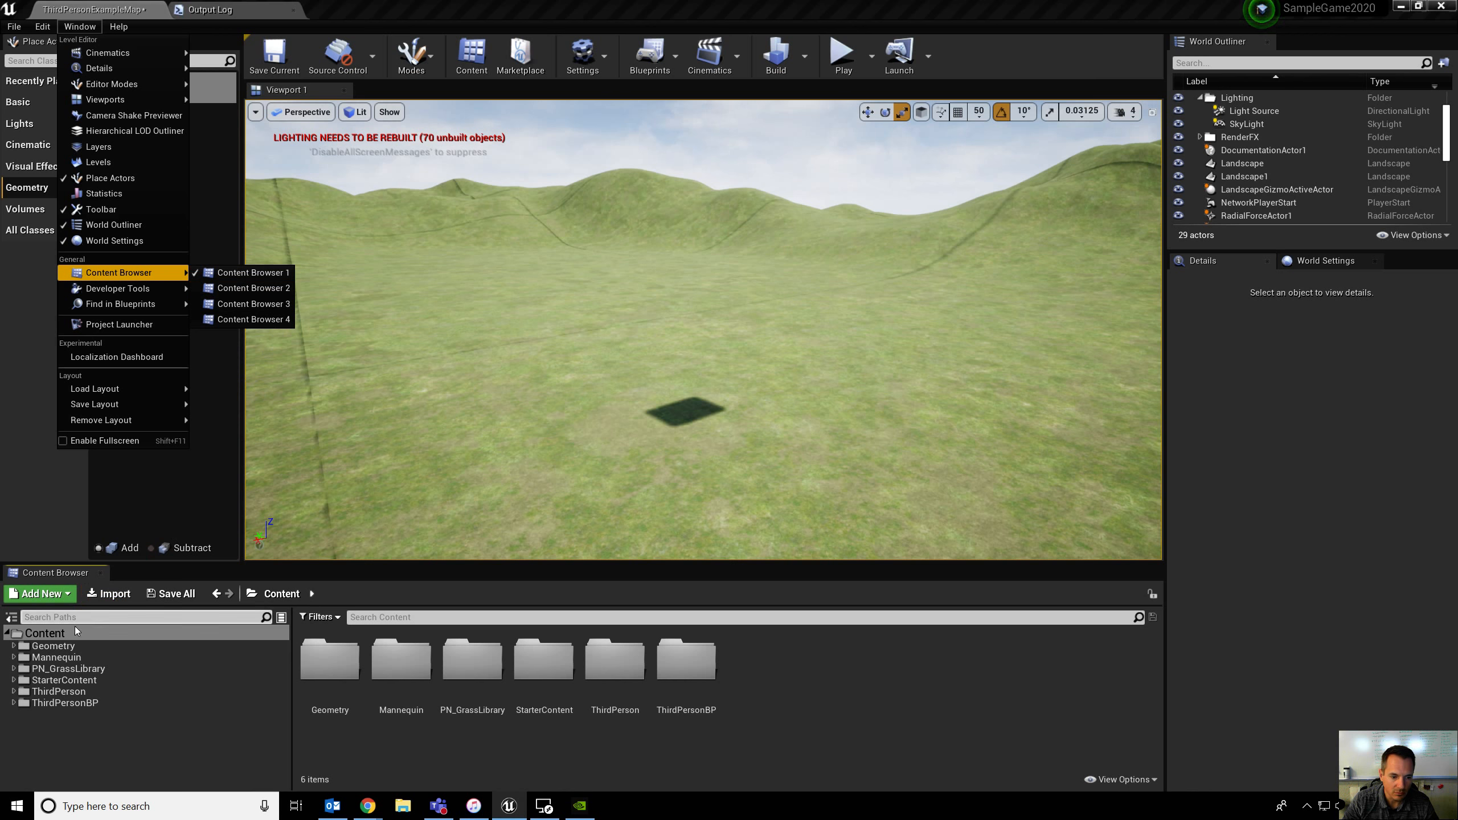
click(21, 647)
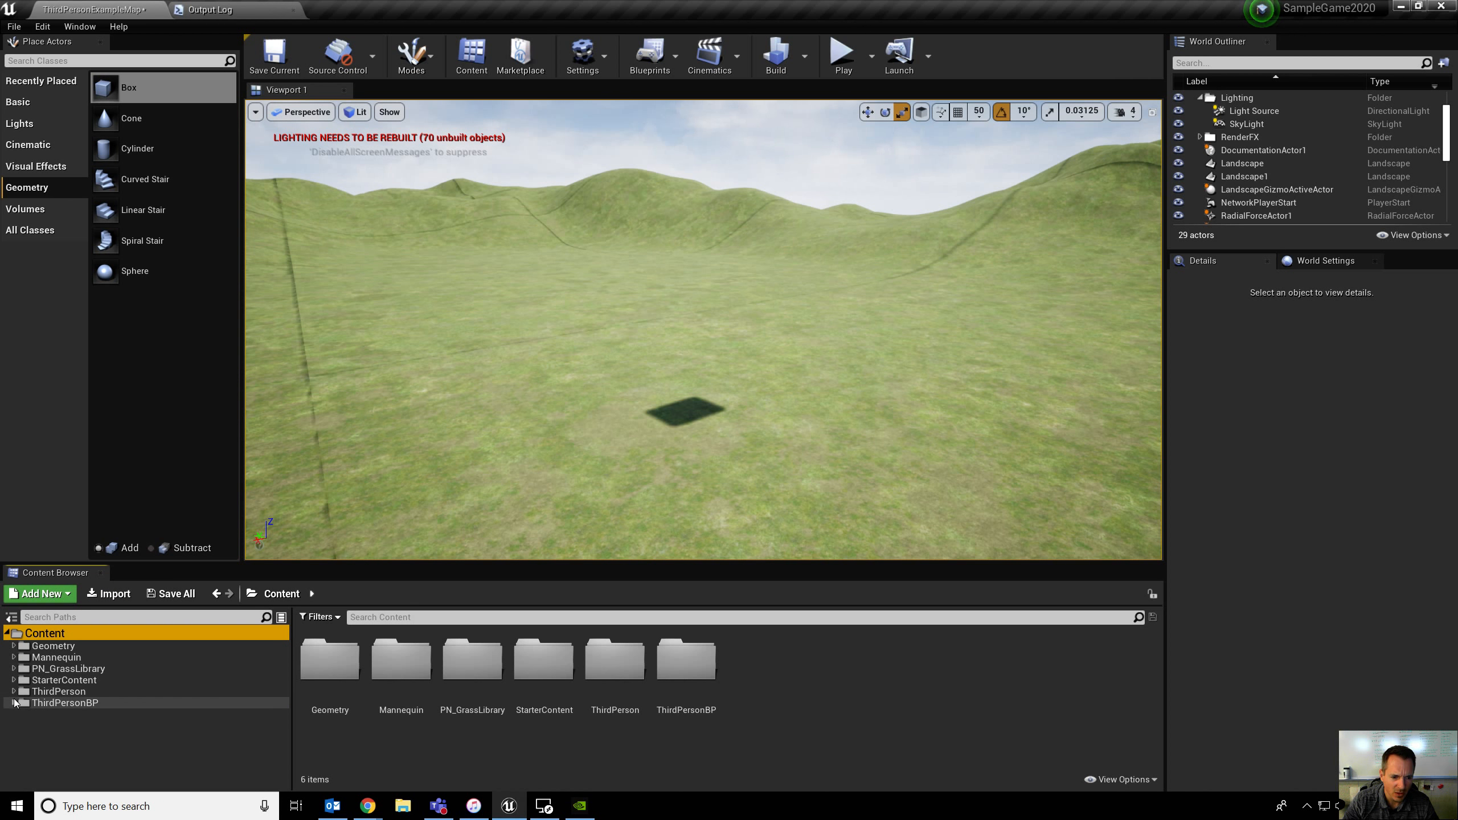
click(14, 681)
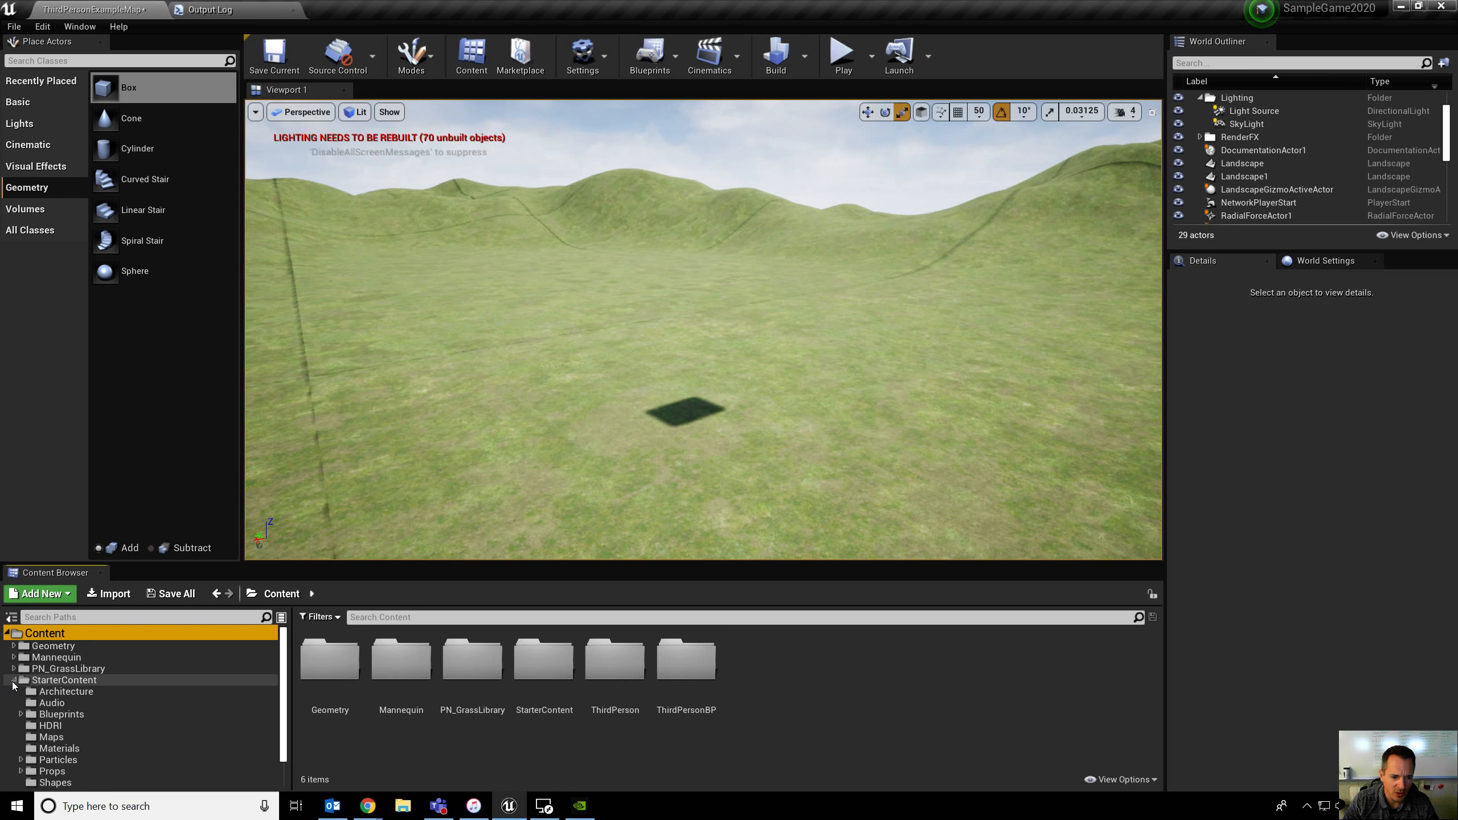
click(28, 693)
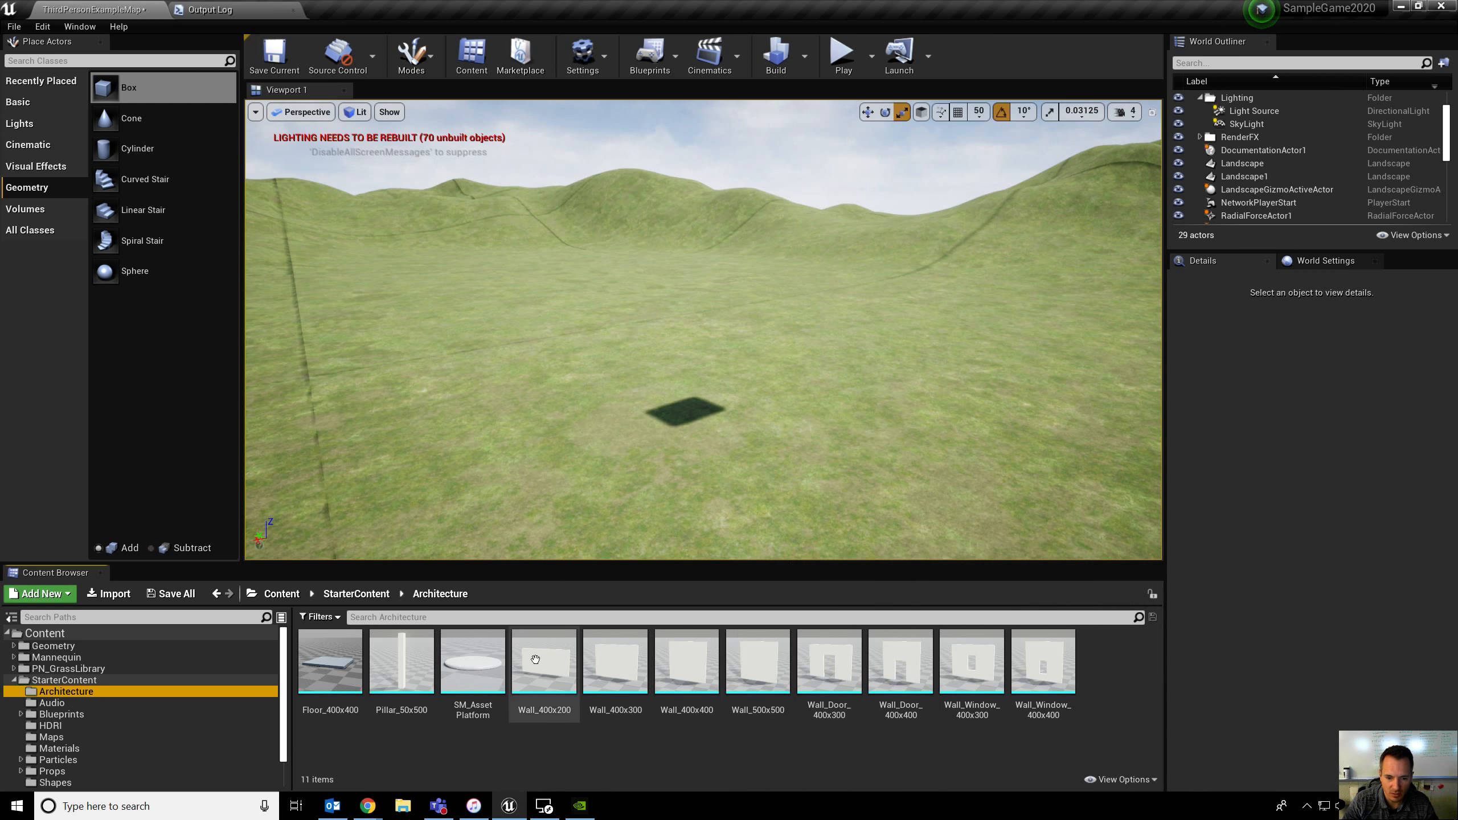
Step: Try placing the SM_AssetPlatform and Pillar_50x500 meshes on the landscape, and undo both placements
drag(472, 661, 625, 452)
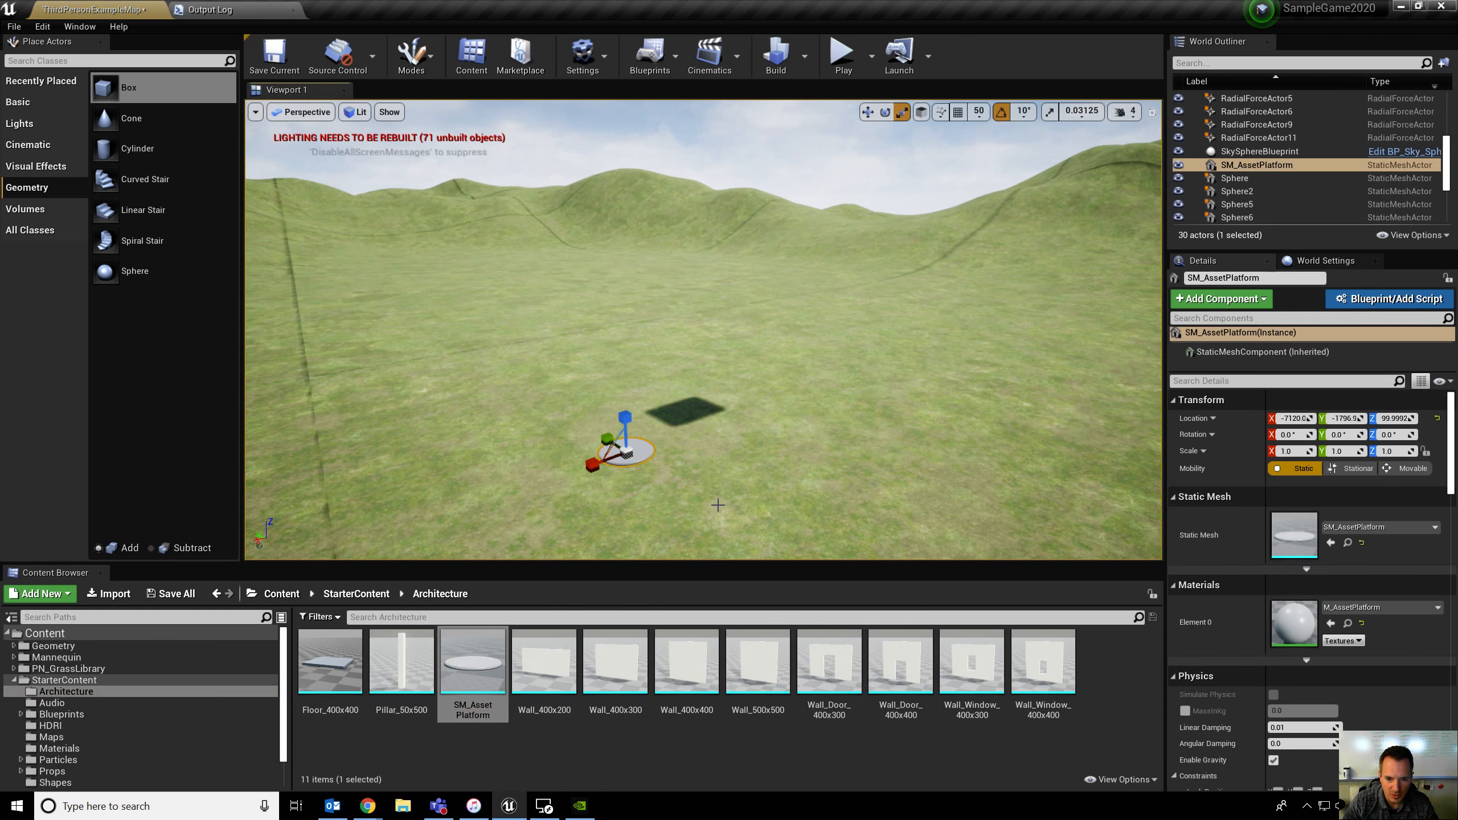
key(f)
alt+drag(717, 505, 743, 482)
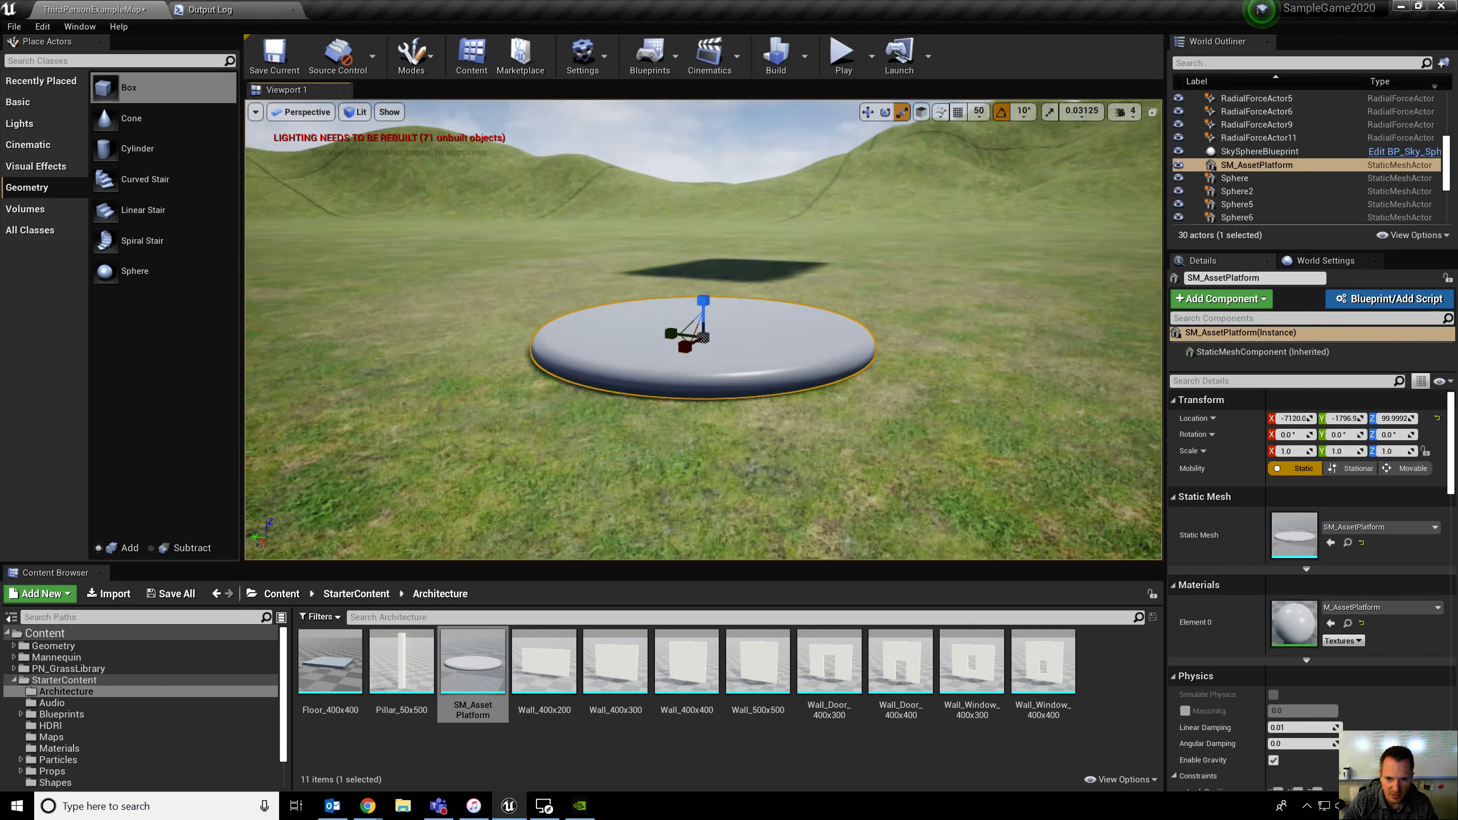
drag(401, 660, 702, 285)
key(ctrl+z)
key(ctrl+z)
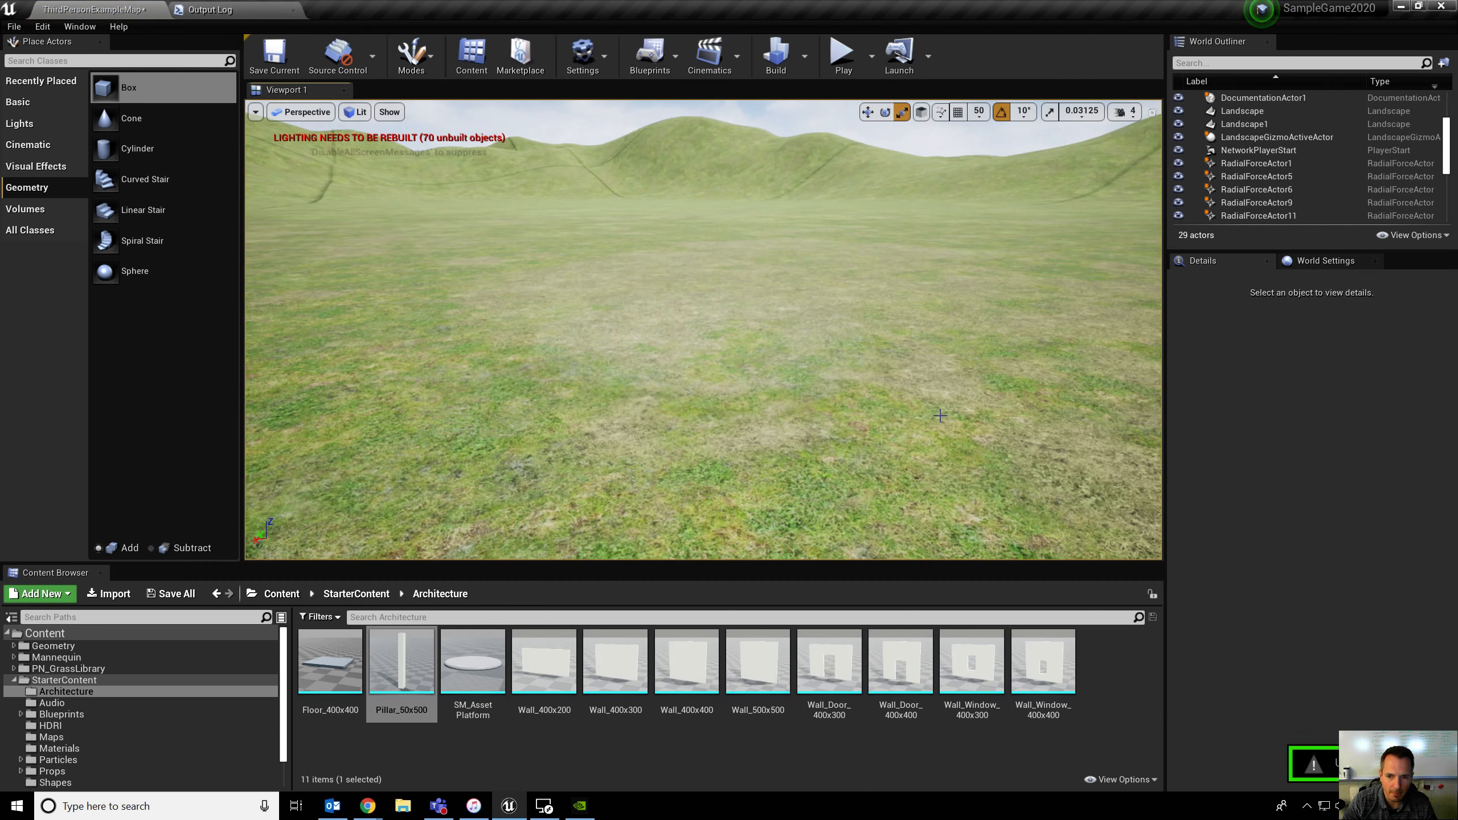
Step: Place a Floor_400x400 mesh on an open flat area of the landscape, raised slightly to a Z location of about 113
right_drag(870, 354, 1025, 436)
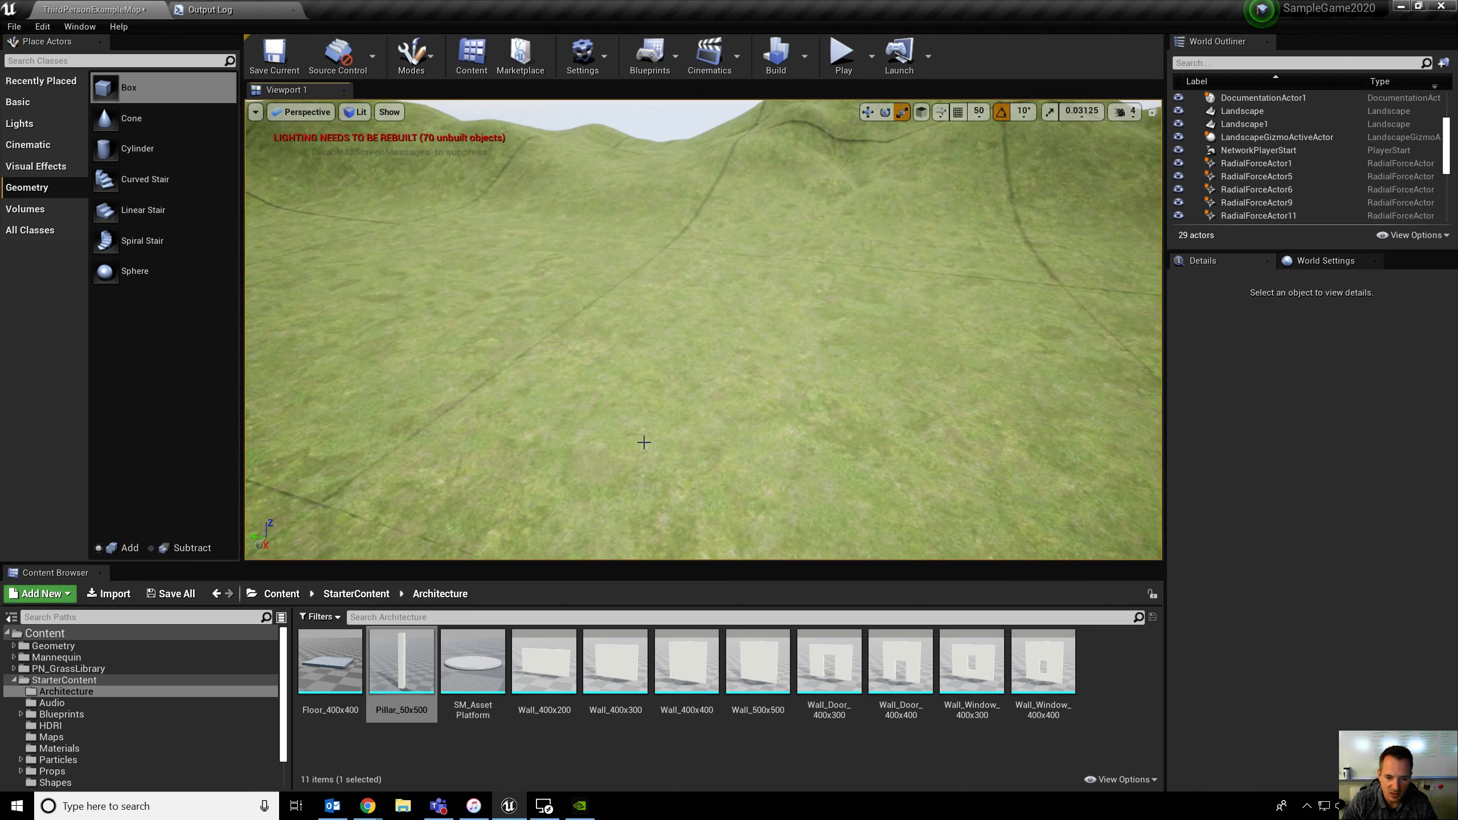
drag(323, 680, 581, 408)
right_drag(692, 447, 735, 497)
key(w)
key(a)
key(w)
drag(690, 204, 688, 198)
mouse_move(664, 255)
right_down()
mouse_move(643, 270)
mouse_move(664, 254)
right_up()
key(w)
key(a)
key(s)
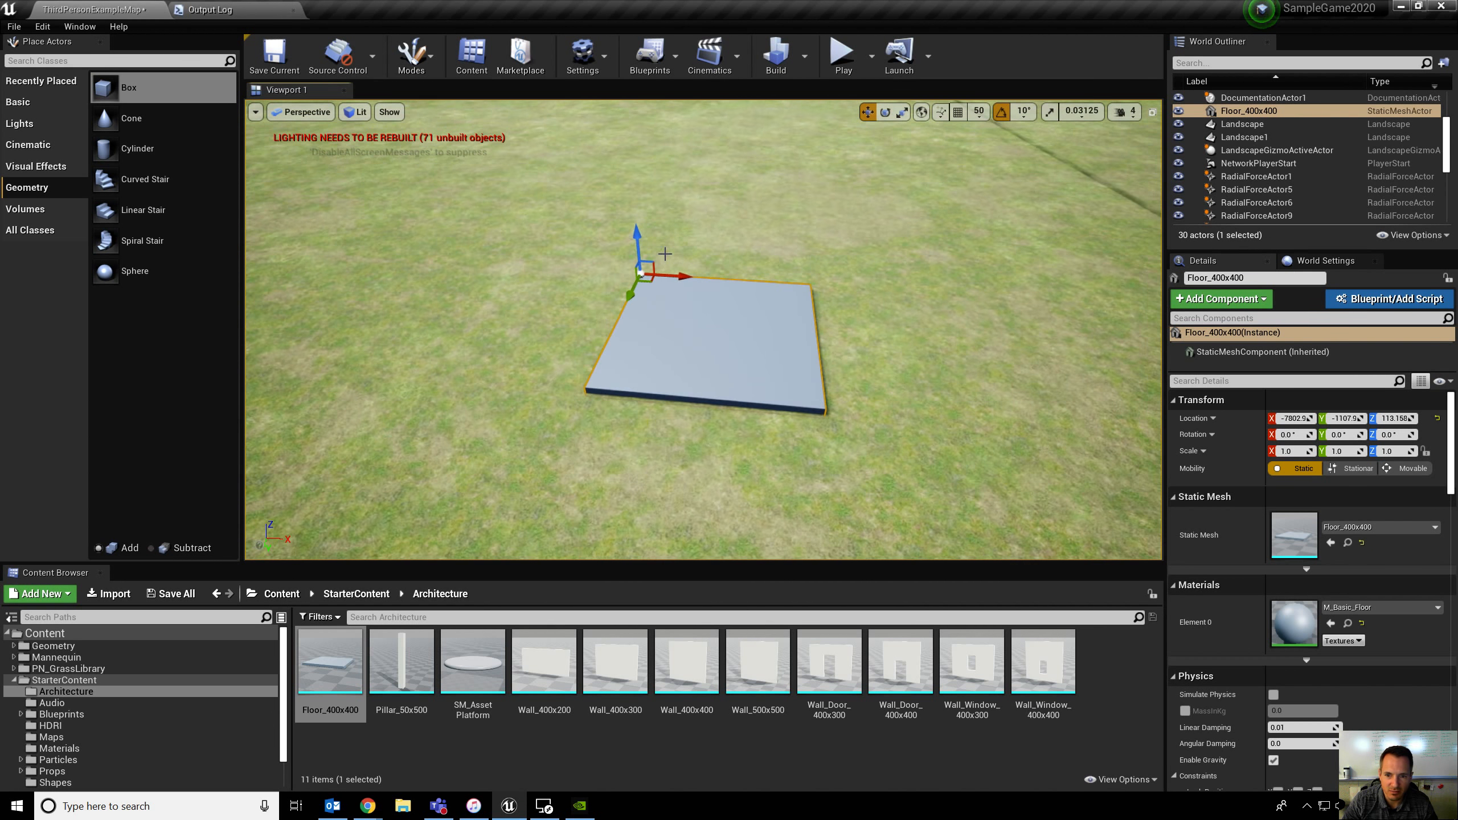
Step: Try duplicating the floor tile along its X axis, and undo the copy
alt+drag(680, 273, 372, 309)
scroll(758, 280, down, 5)
key(ctrl+z)
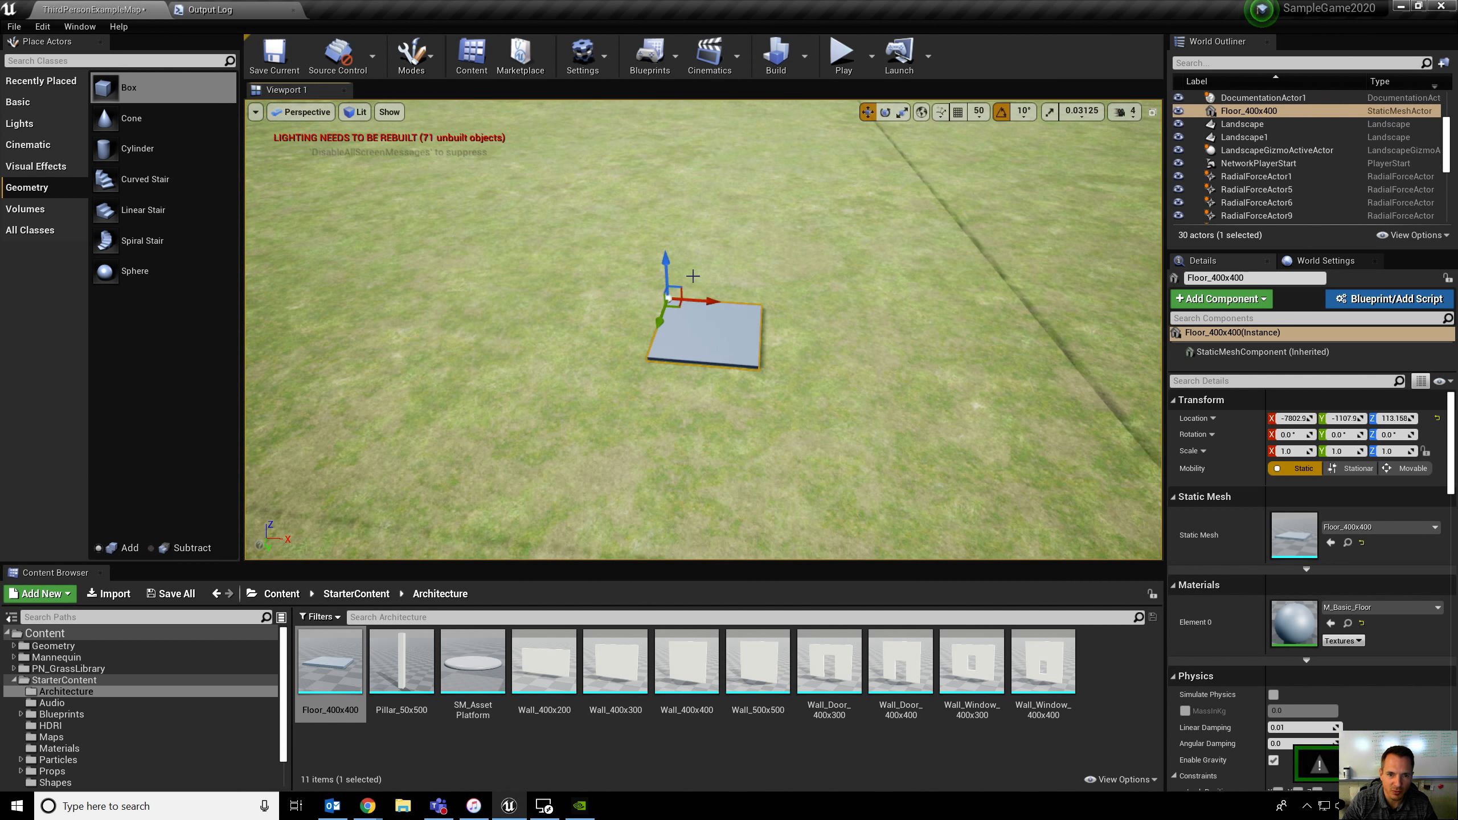
Step: Bring up the Flatten sculpting tool of Landscape mode for the ground around the floor tile, and return to Select mode
click(558, 274)
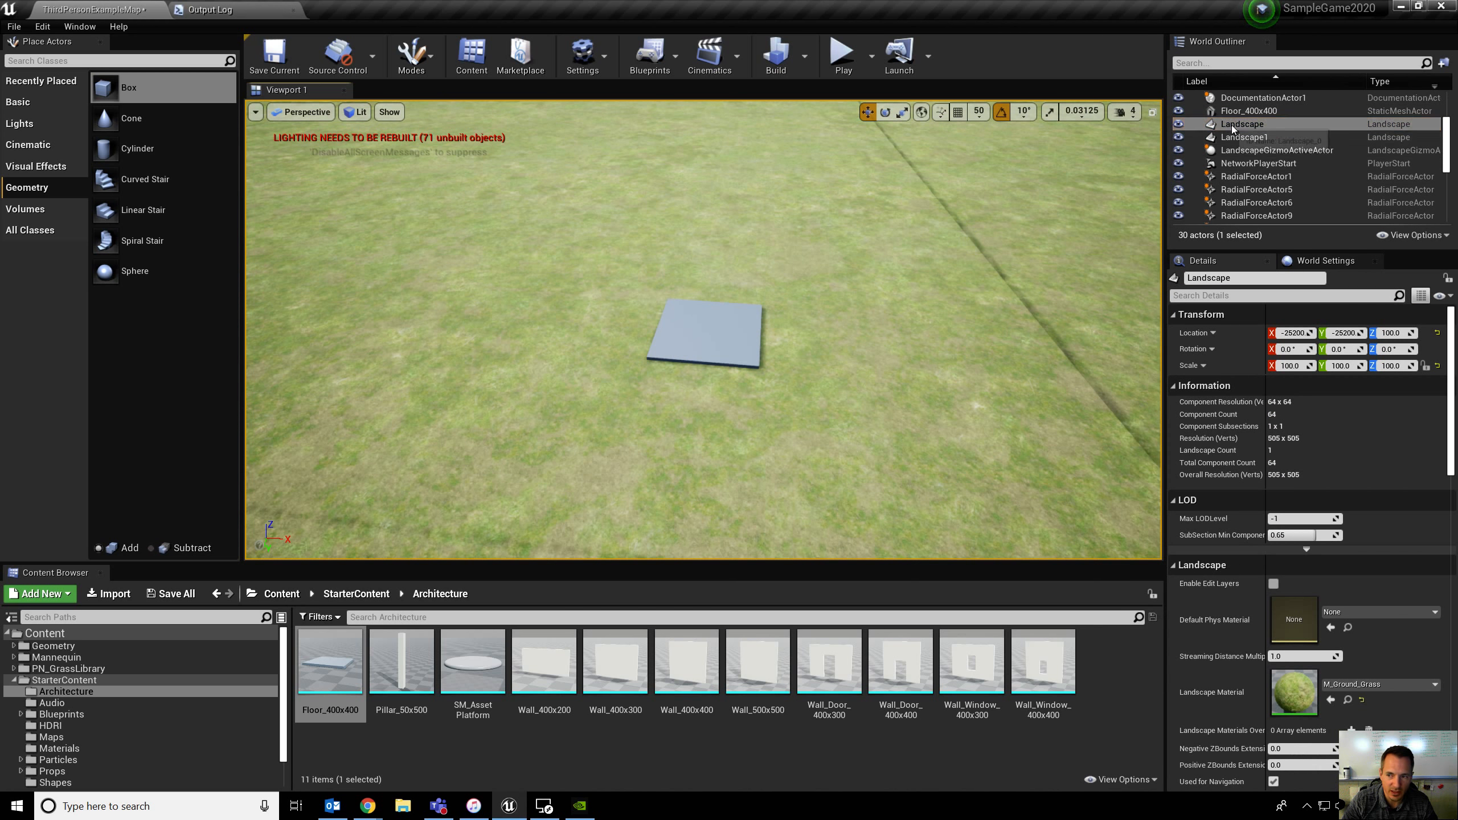
click(413, 57)
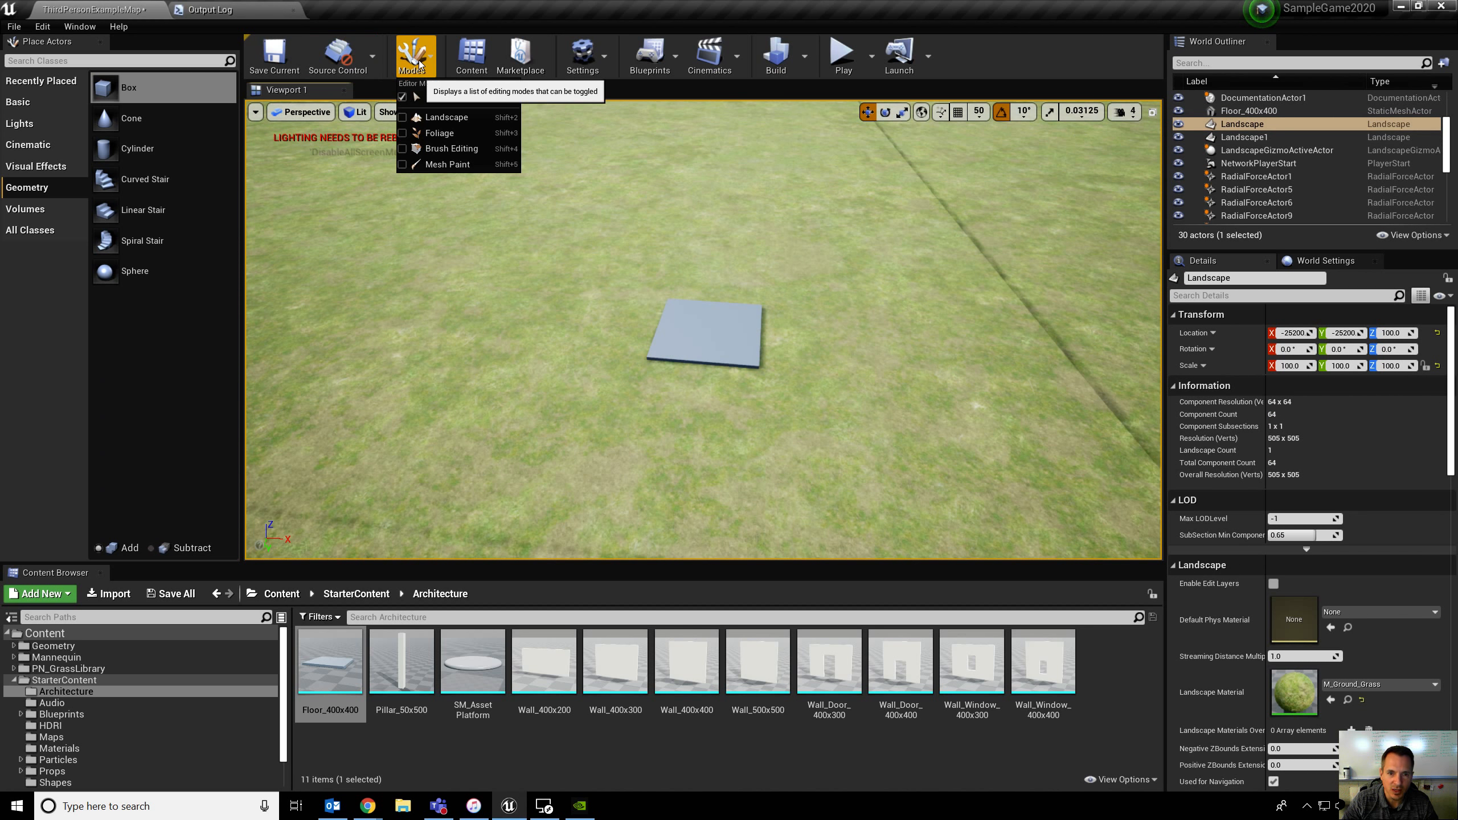
click(411, 117)
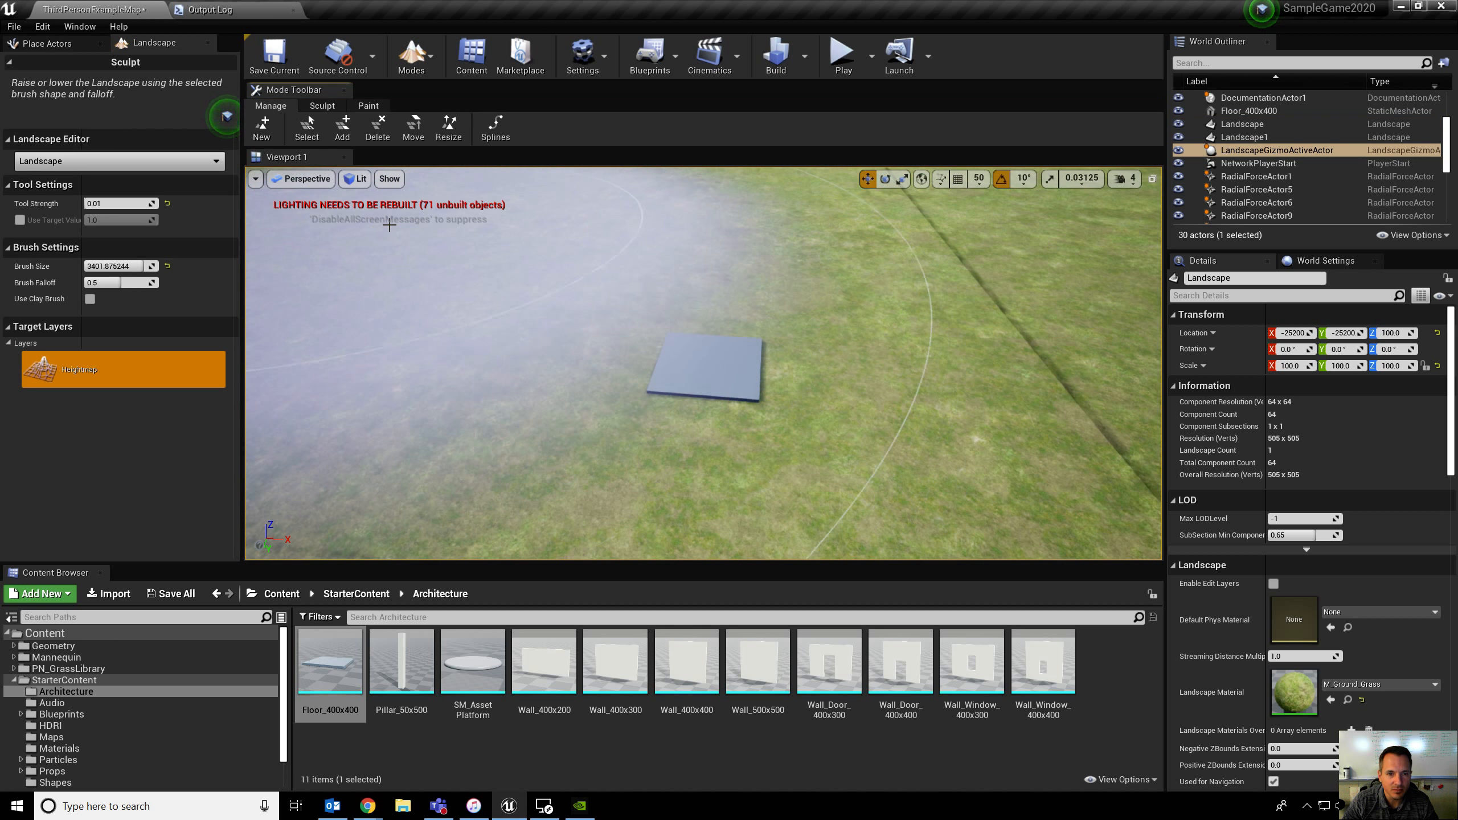
click(322, 107)
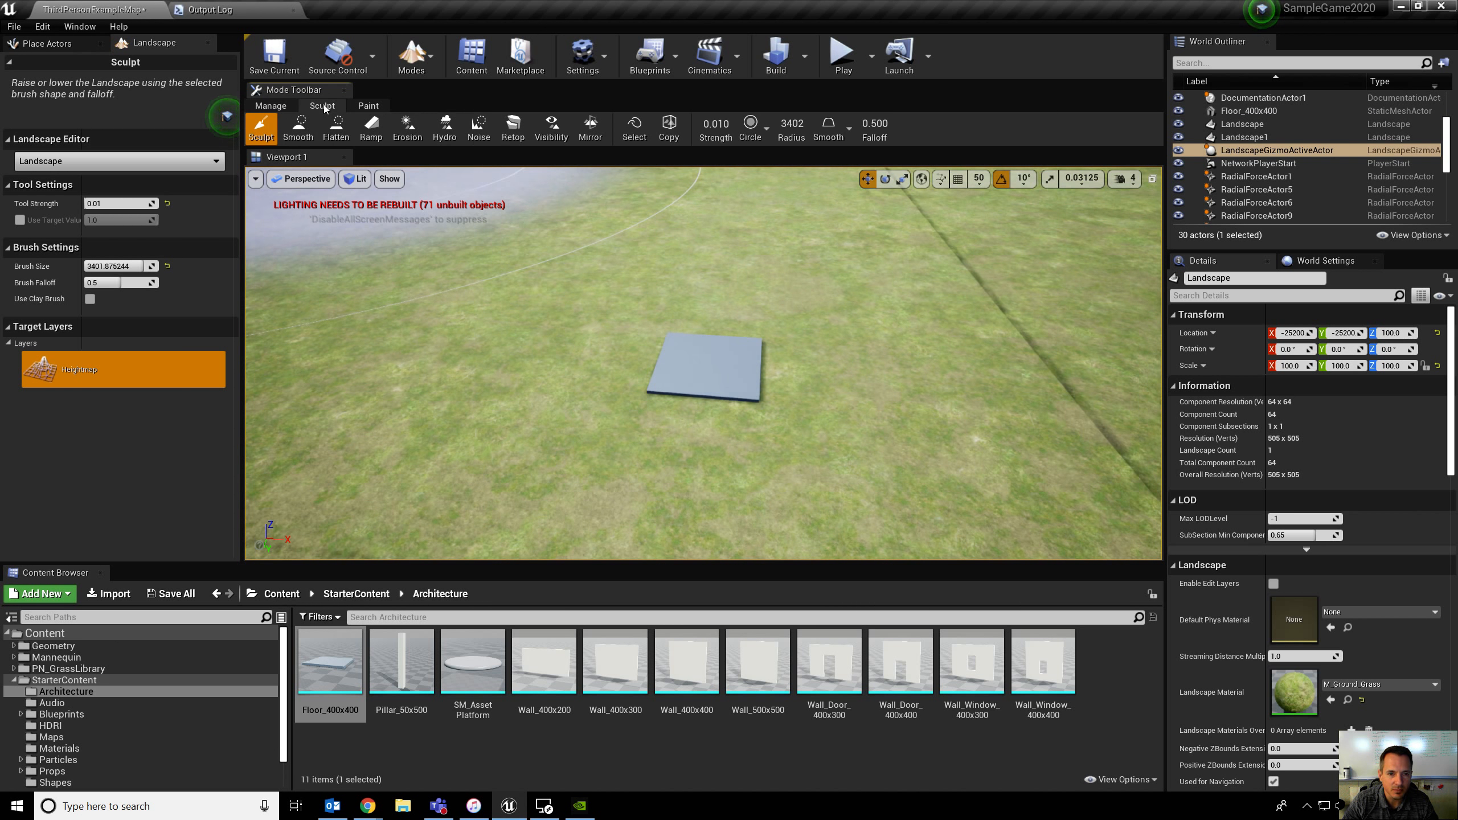
click(336, 128)
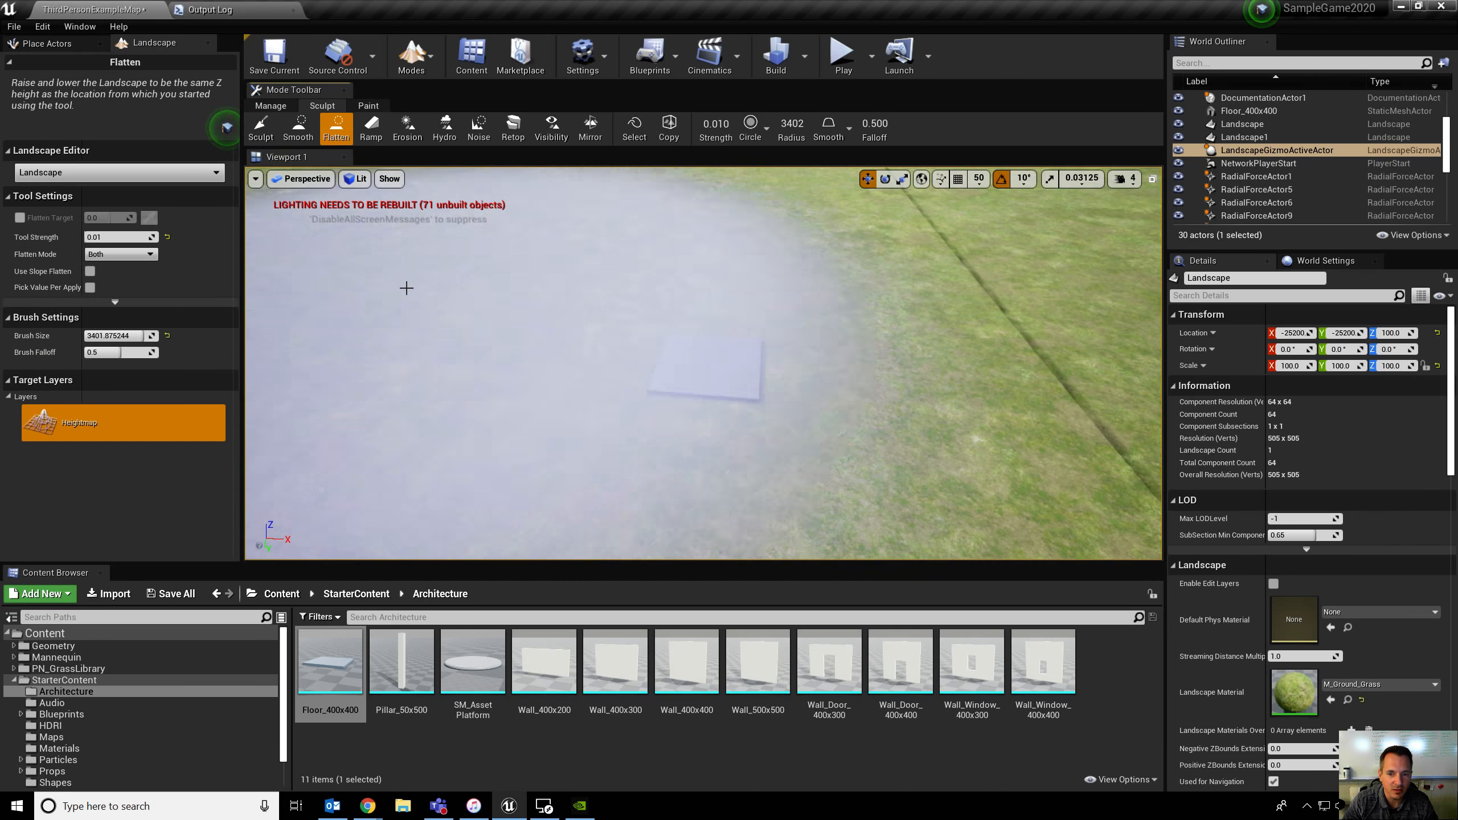
key(s)
mouse_move(769, 329)
right_down()
mouse_move(793, 313)
mouse_move(764, 324)
mouse_move(775, 296)
right_up()
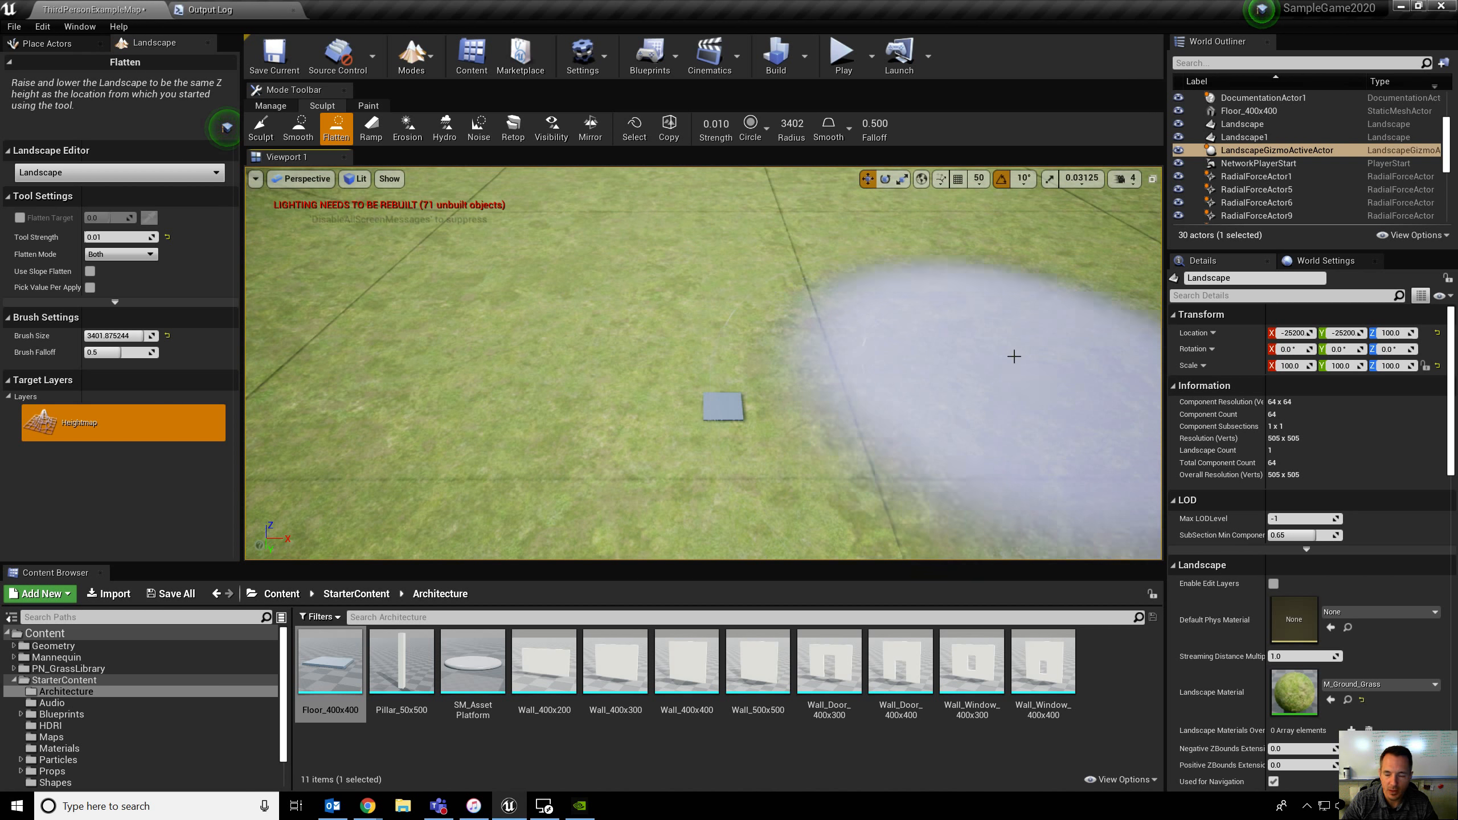
click(419, 69)
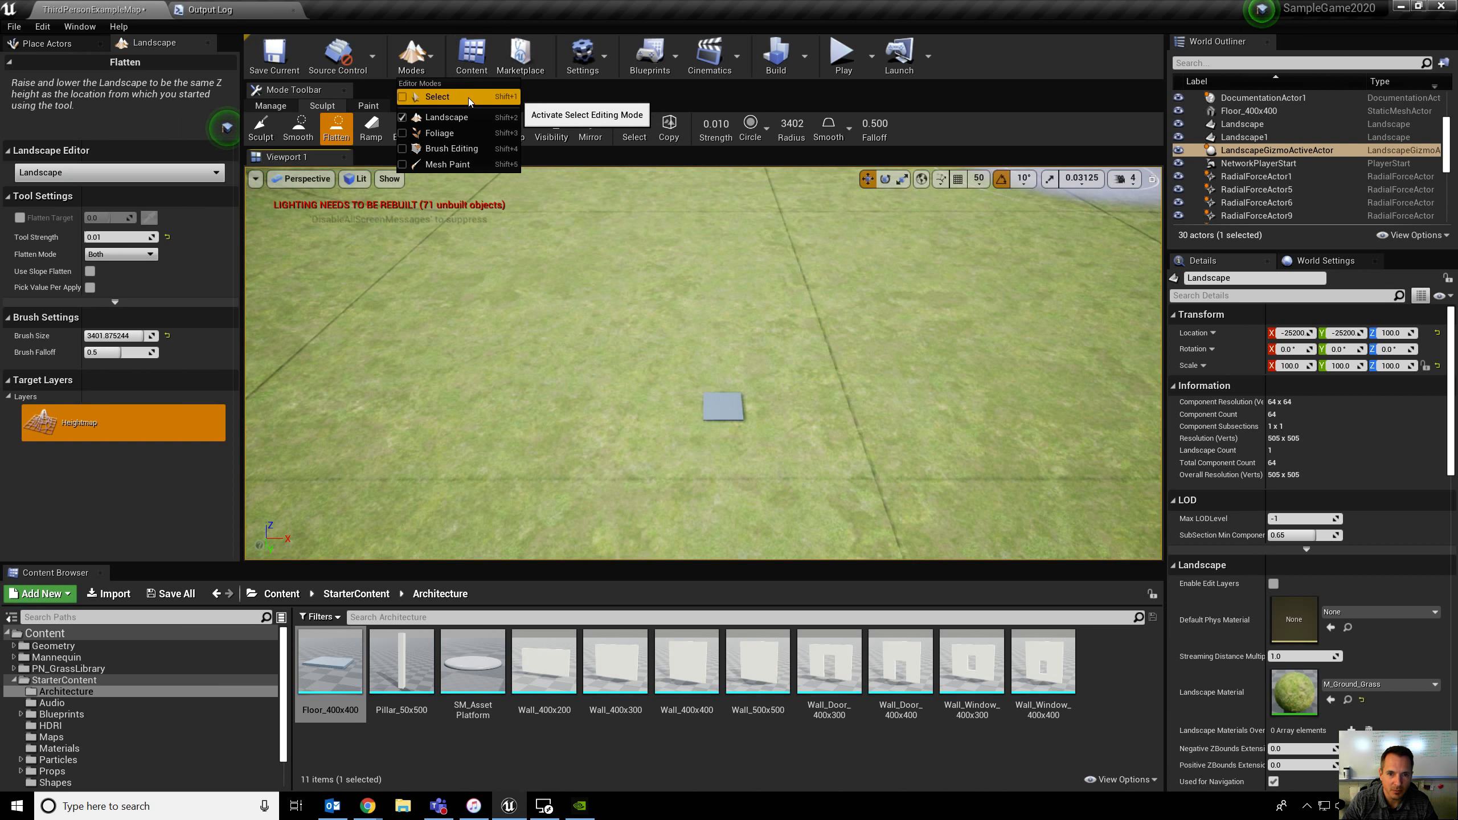
click(468, 98)
Step: Select the floor tile and turn off rotation grid snapping
click(723, 370)
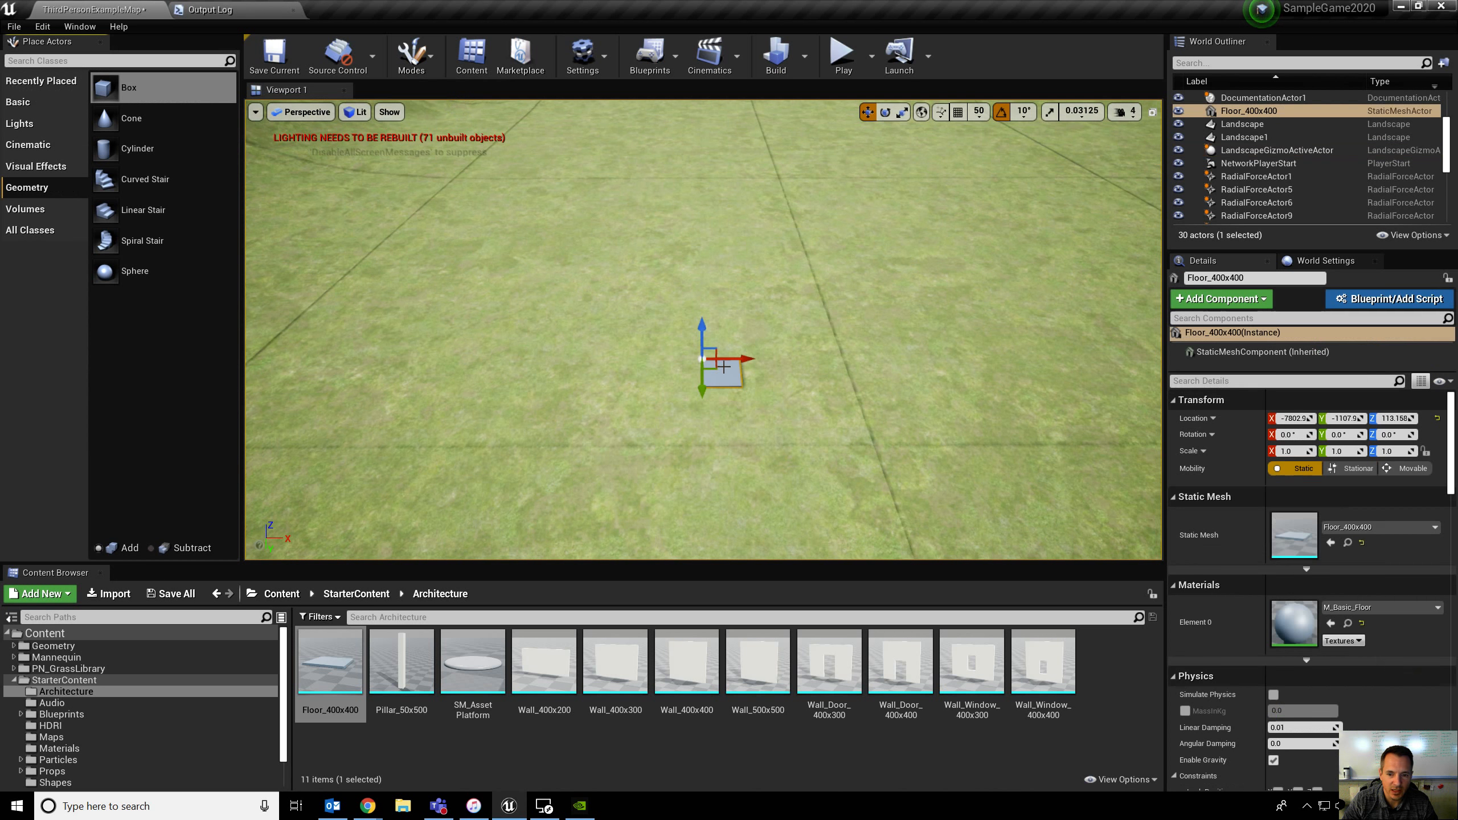
key(f)
alt+drag(703, 330, 1080, 285)
alt+drag(431, 416, 425, 380)
middle_drag(431, 415, 470, 415)
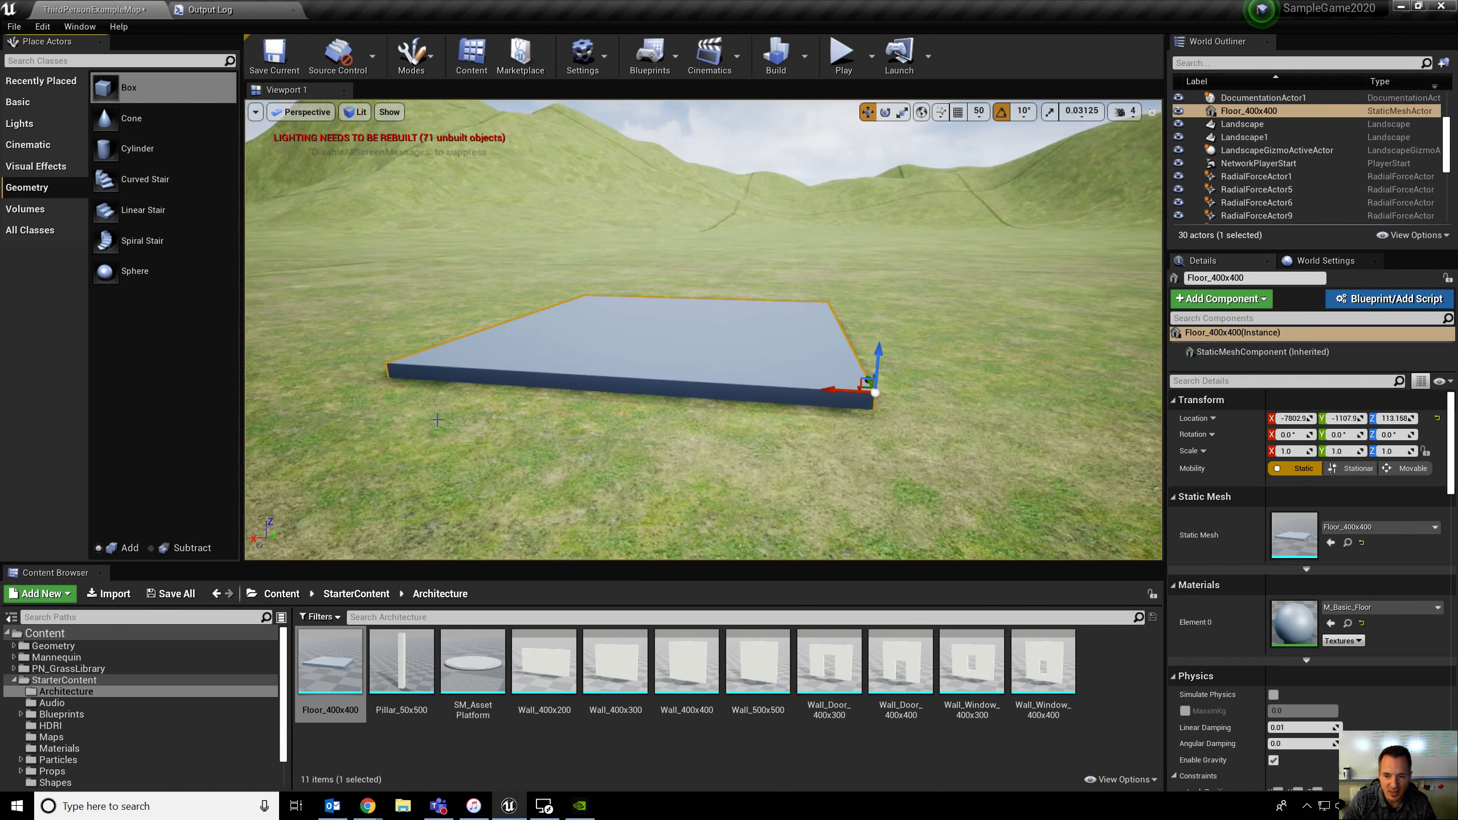
click(1001, 112)
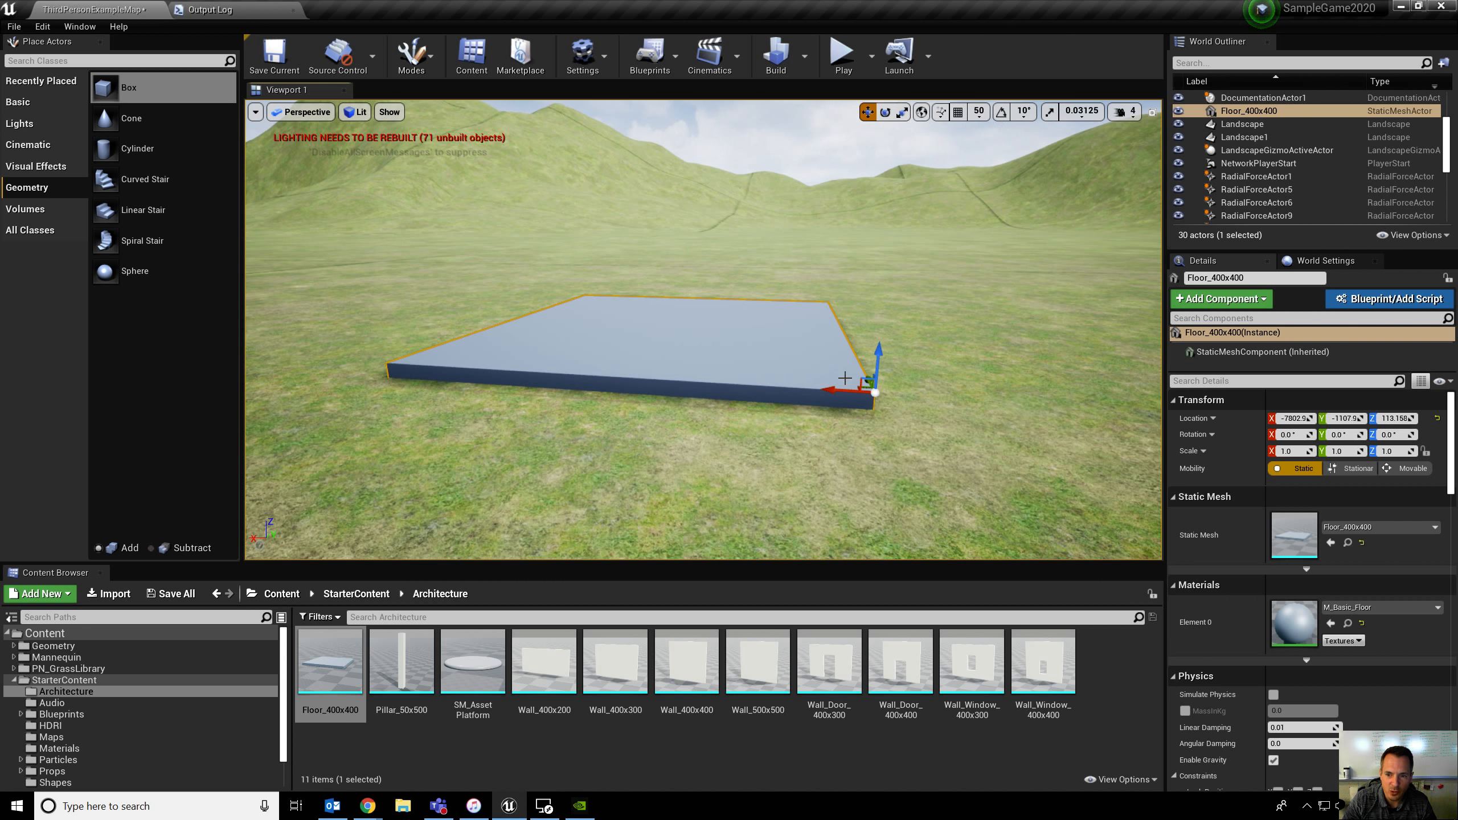
Step: Try moving, rotating and uniformly scaling the floor tile, undoing each change
drag(833, 391, 678, 376)
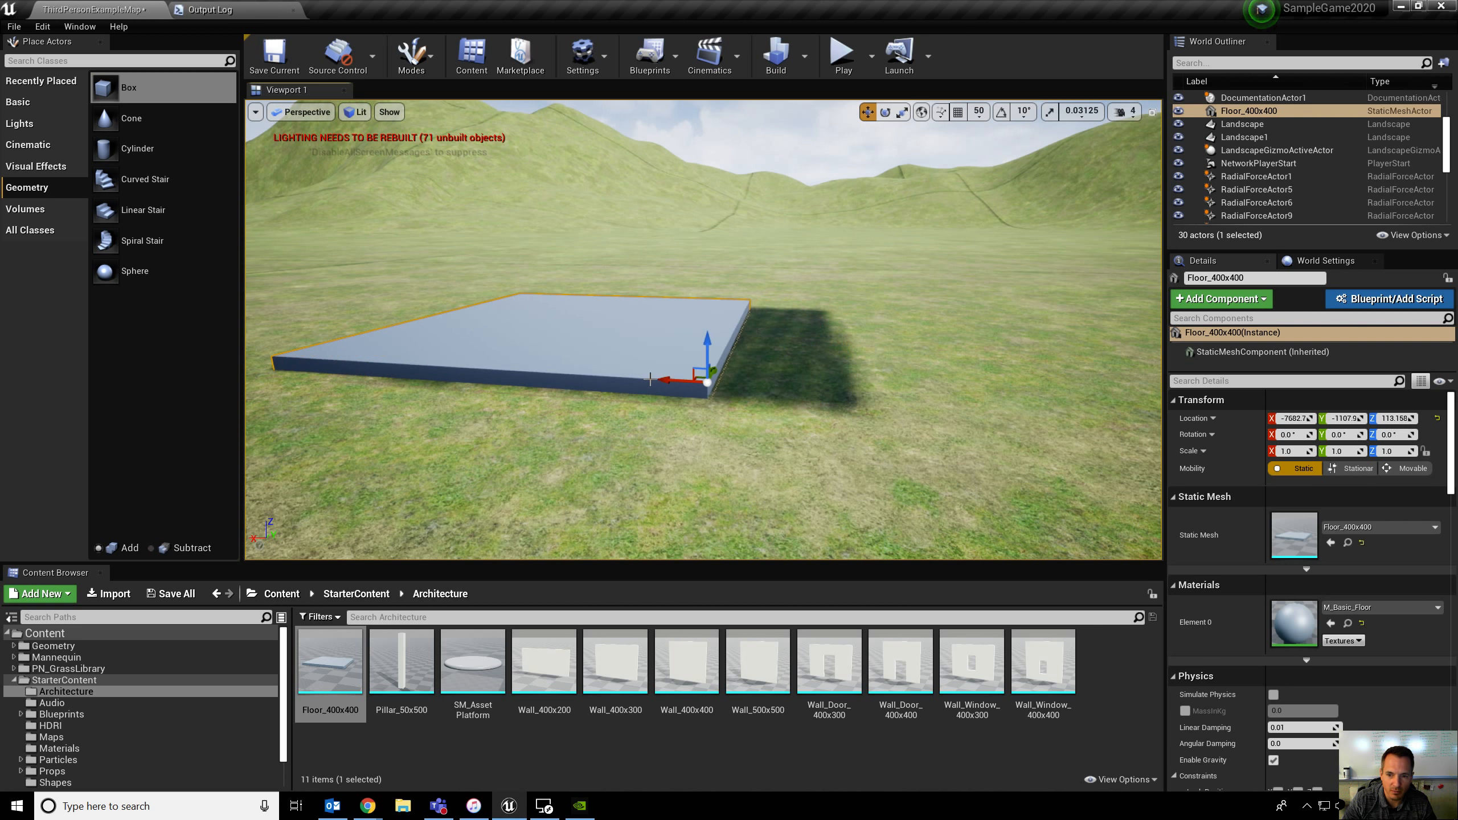
key(ctrl+z)
key(e)
drag(840, 340, 818, 295)
key(ctrl+z)
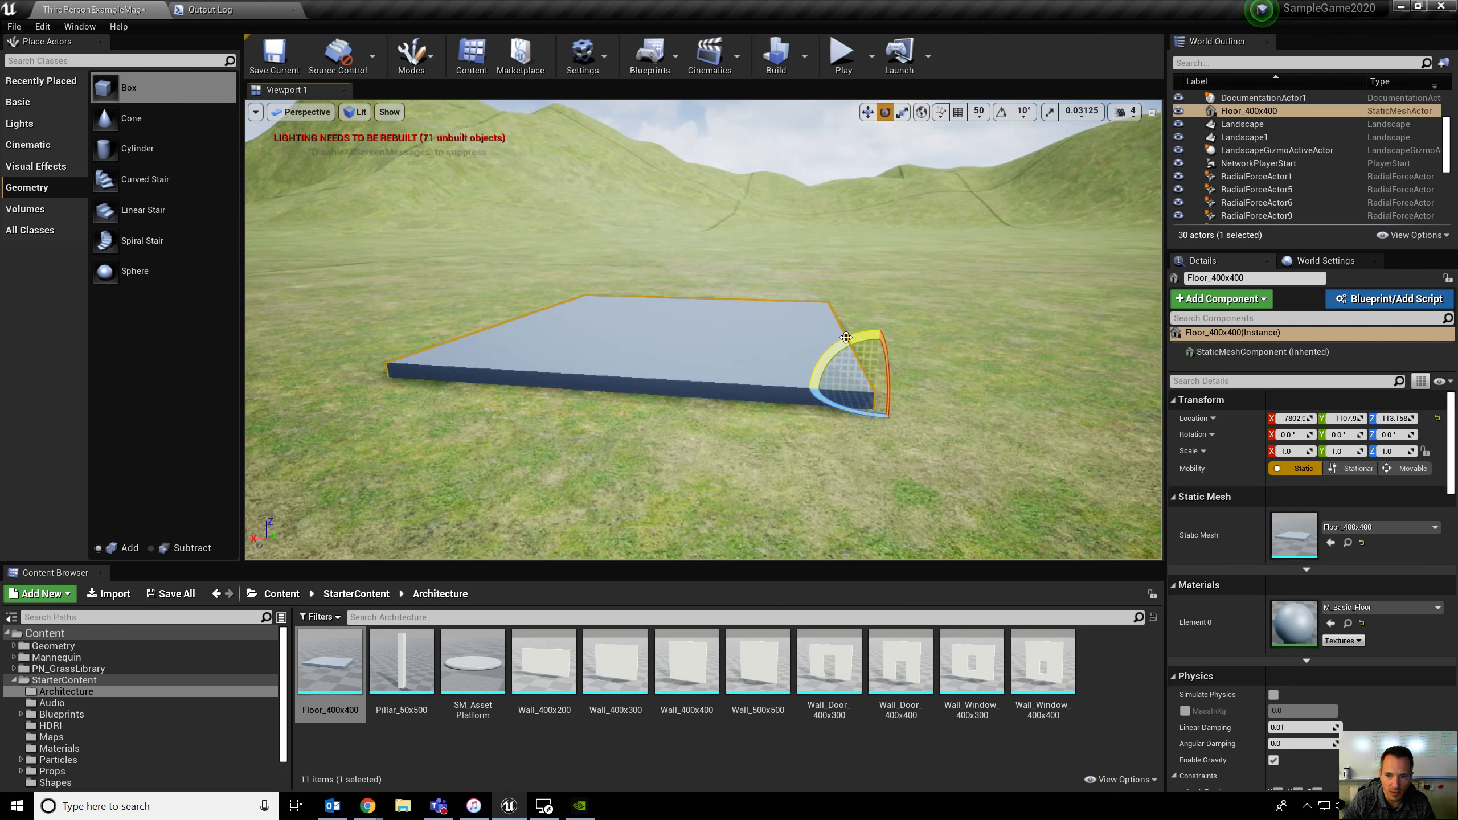
key(r)
drag(876, 396, 892, 374)
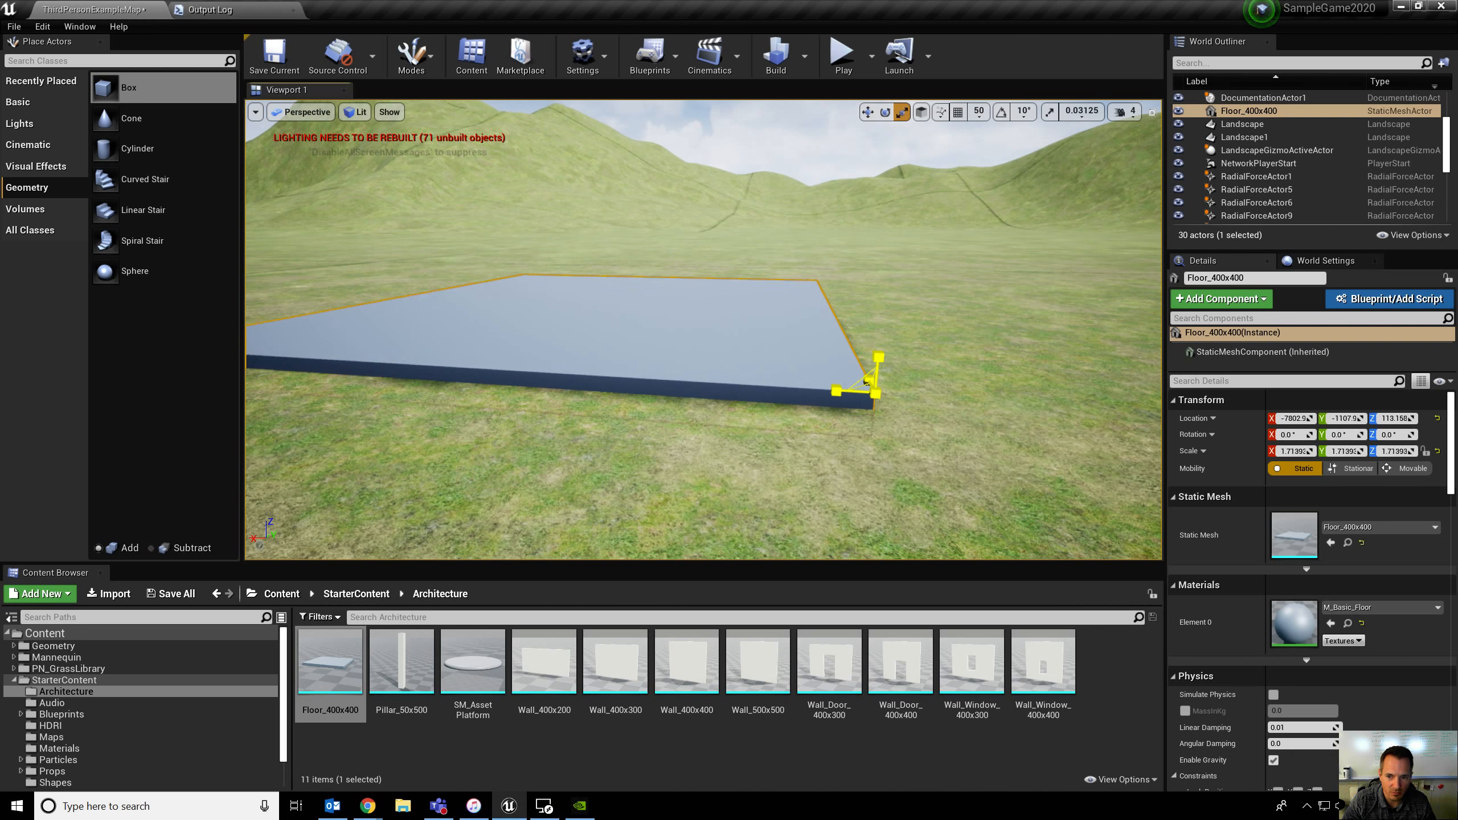
key(ctrl+z)
Step: Duplicate the floor tile along the X axis to about X -8202.6, with the copy's edge flush against the original
key(w)
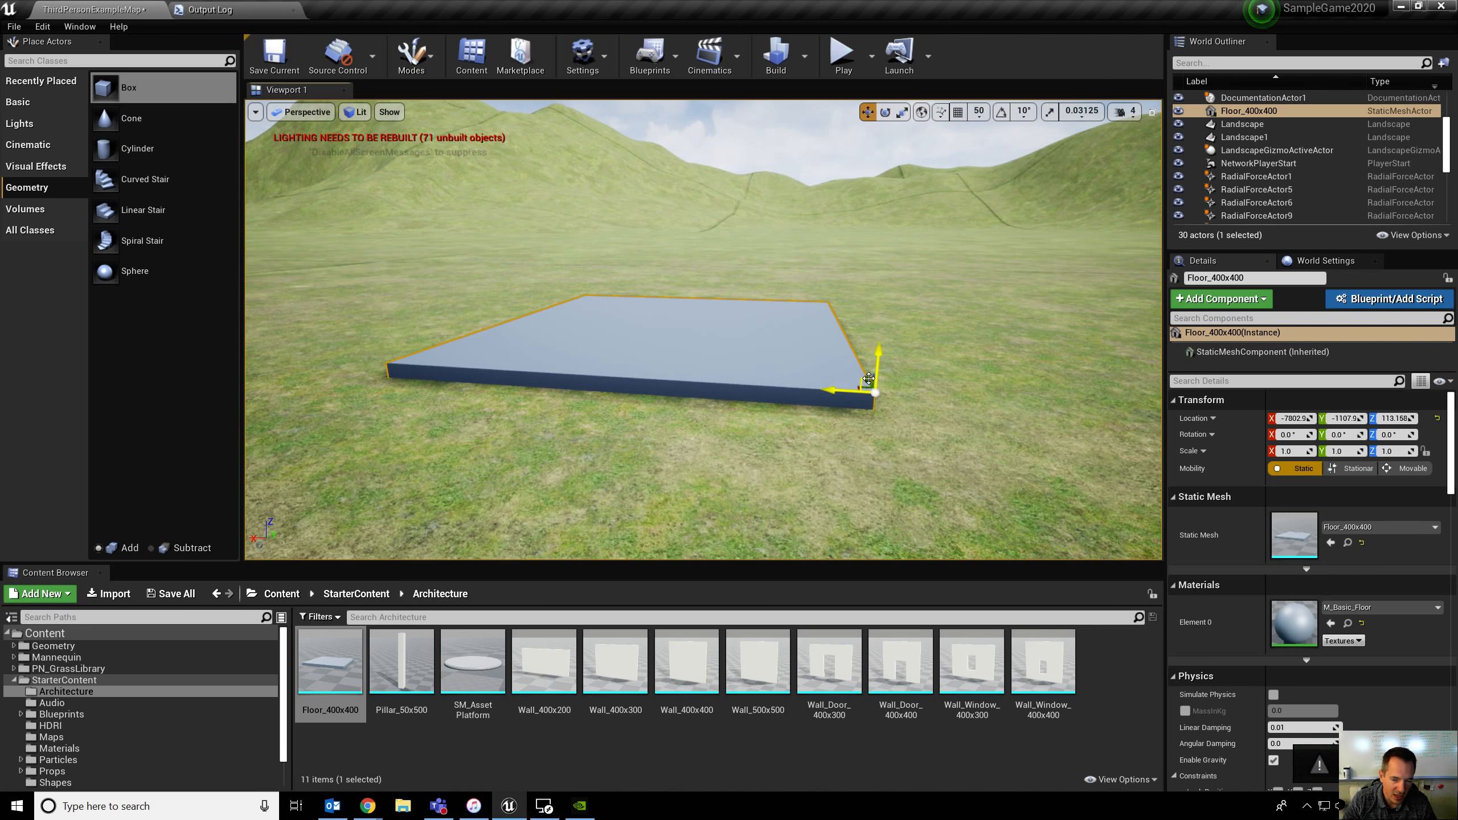
right_drag(820, 318, 788, 335)
key(d)
key(a)
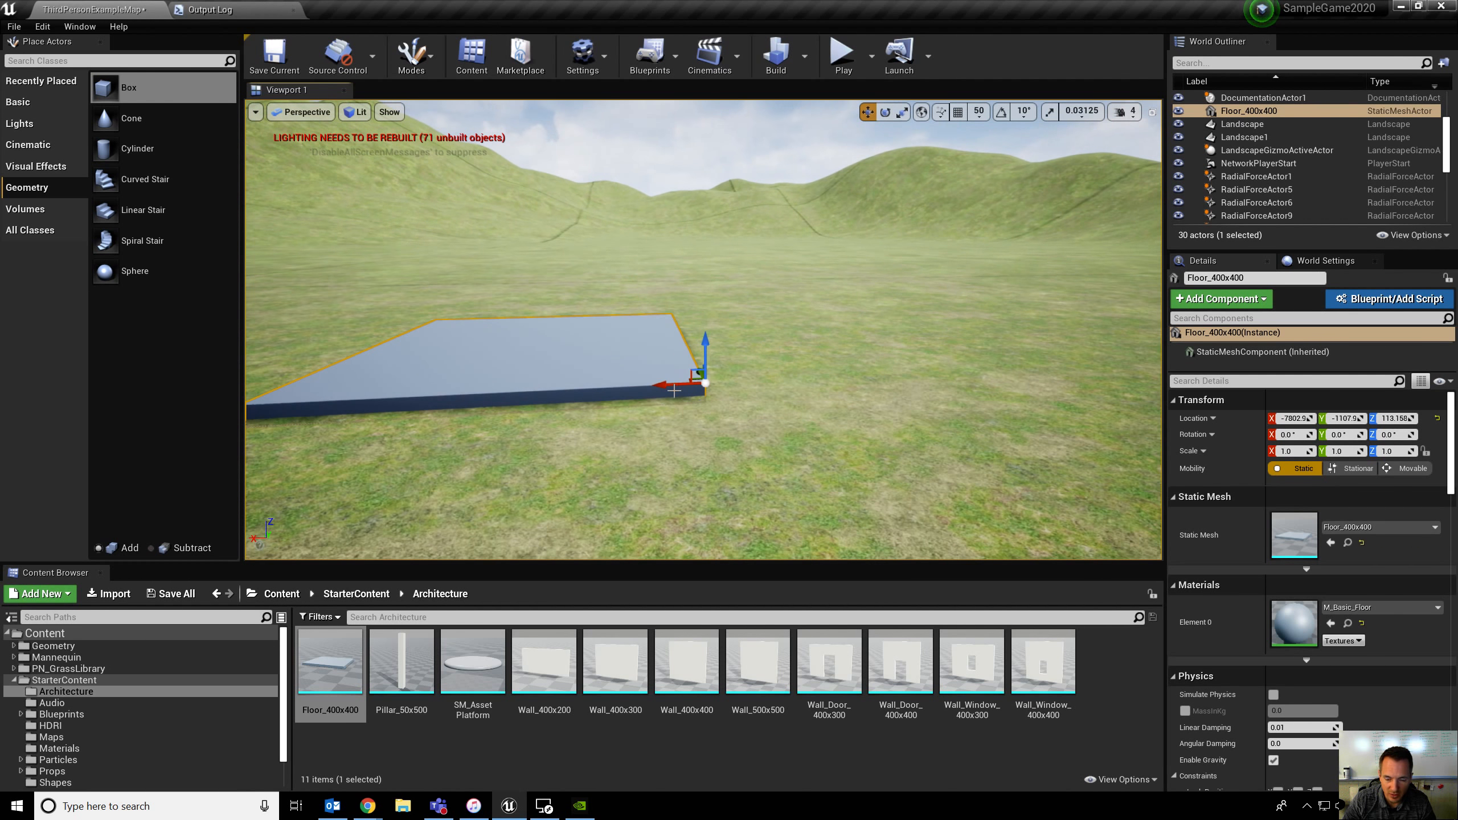
alt+drag(660, 388, 1034, 336)
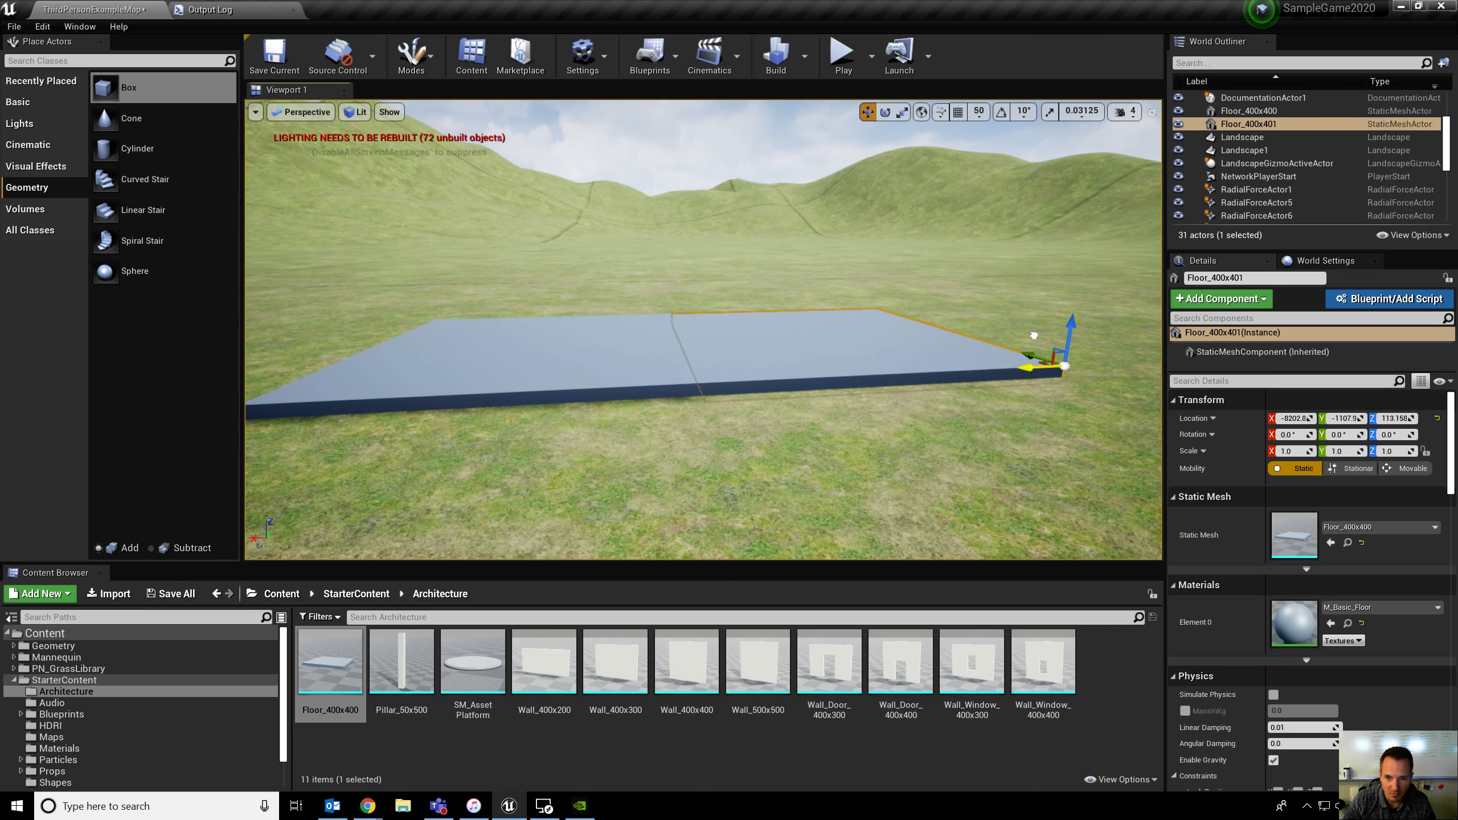
Step: Look at the seam between the two floor tiles up close and delete the duplicated tile Floor_400x401
key(d)
right_drag(864, 378, 862, 431)
key(w)
key(s)
key(a)
right_drag(740, 351, 935, 313)
click(629, 369)
click(713, 361)
click(677, 359)
key(a)
key(a)
click(924, 316)
click(660, 341)
click(941, 309)
key(Delete)
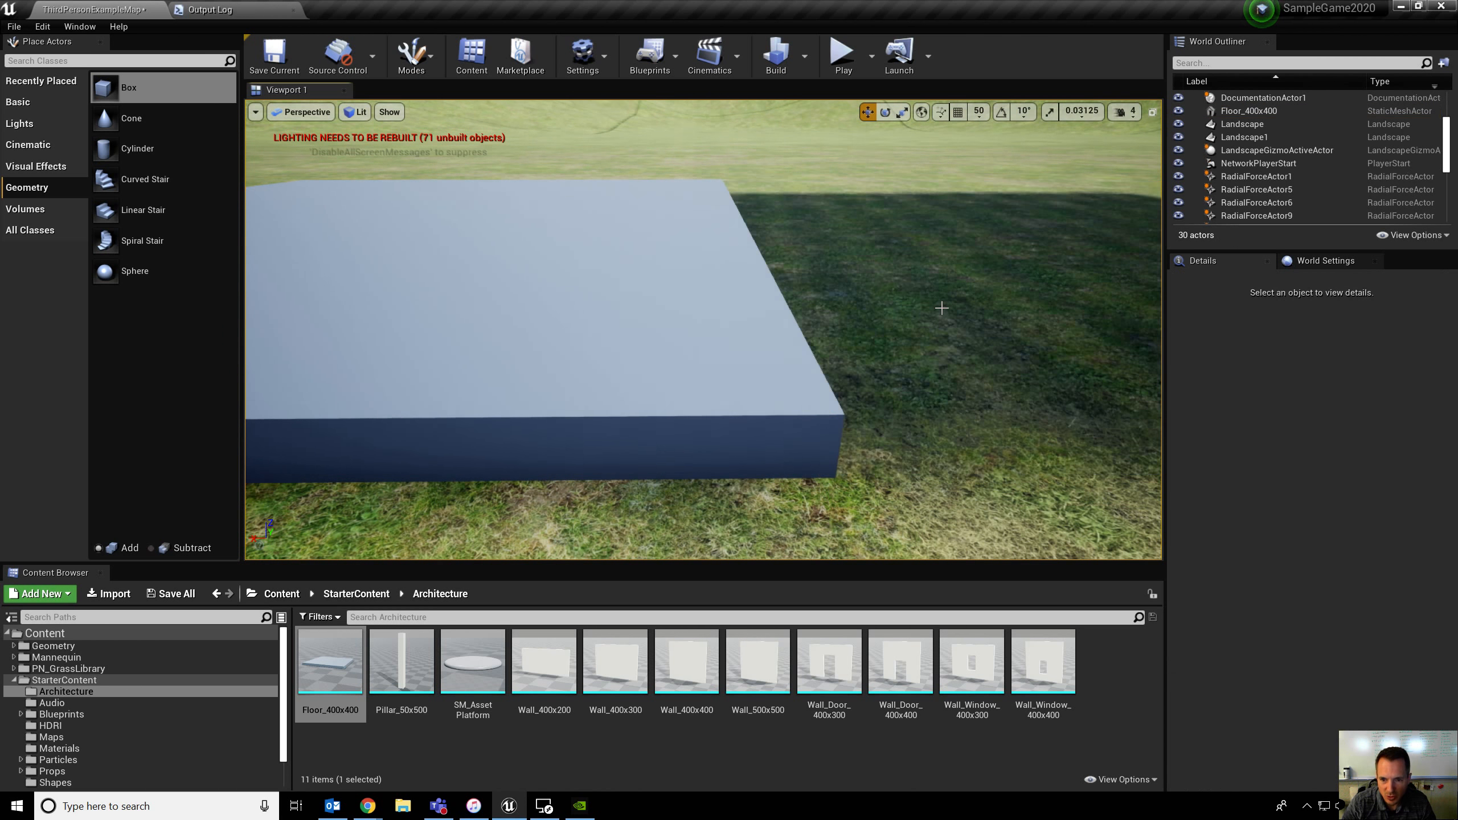
Step: Turn on position grid snapping and try sliding the remaining floor tile along the X axis in 50-unit increments
key(s)
right_drag(942, 223, 860, 150)
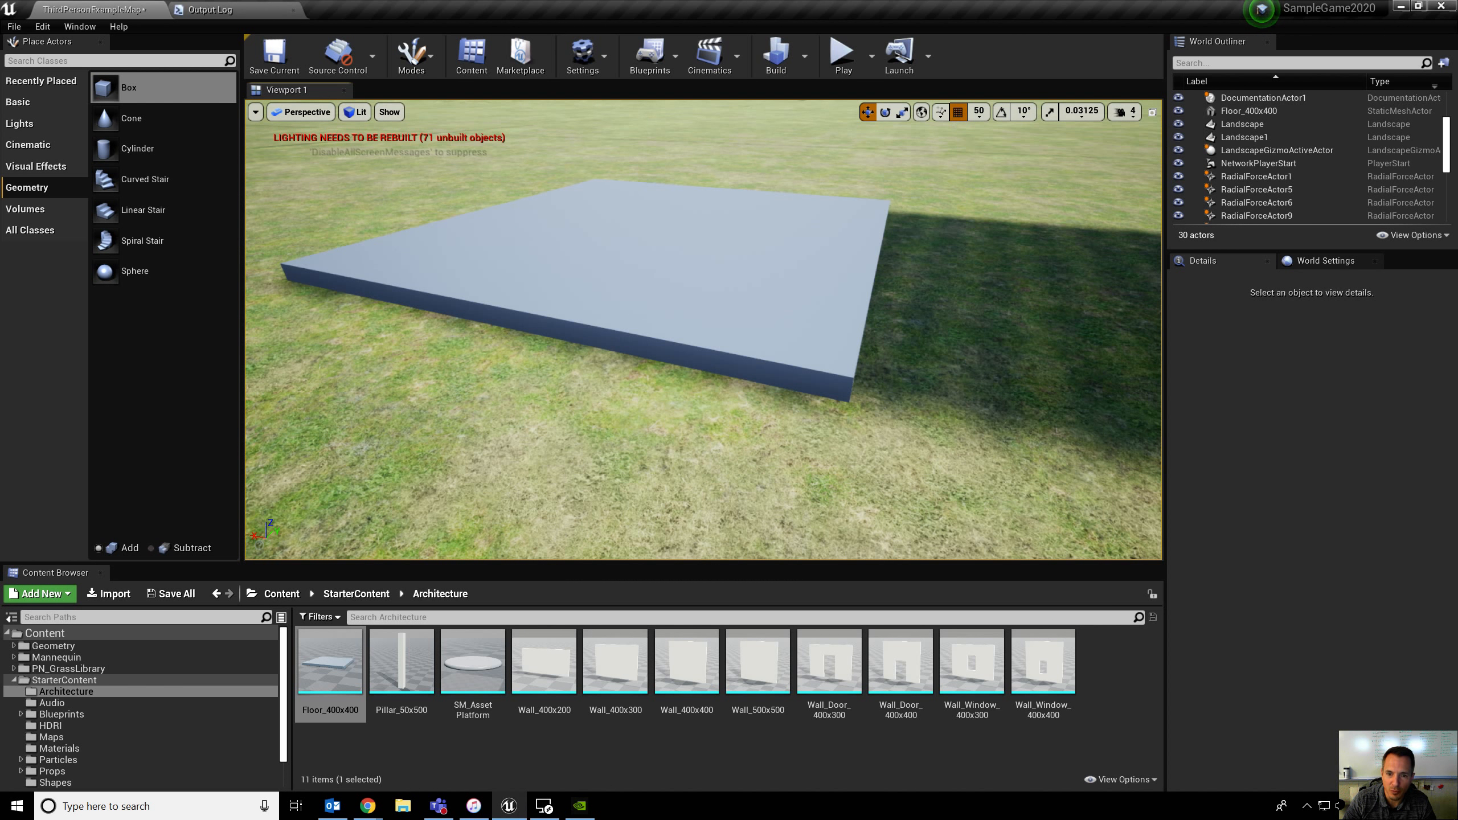
click(850, 230)
right_drag(804, 280, 845, 269)
drag(733, 401, 663, 400)
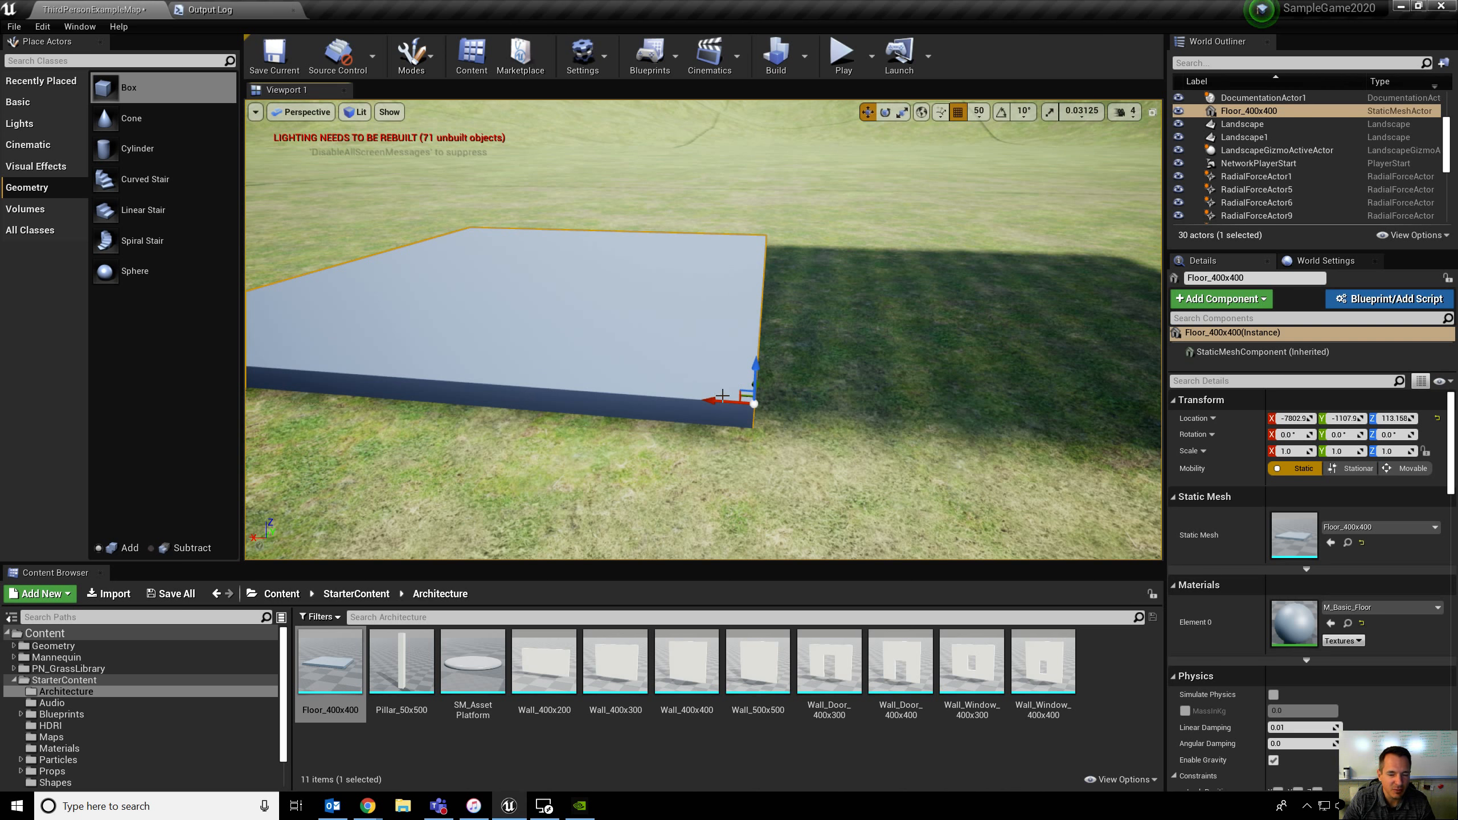
mouse_move(723, 402)
mouse_down()
mouse_move(801, 409)
mouse_move(730, 404)
mouse_up()
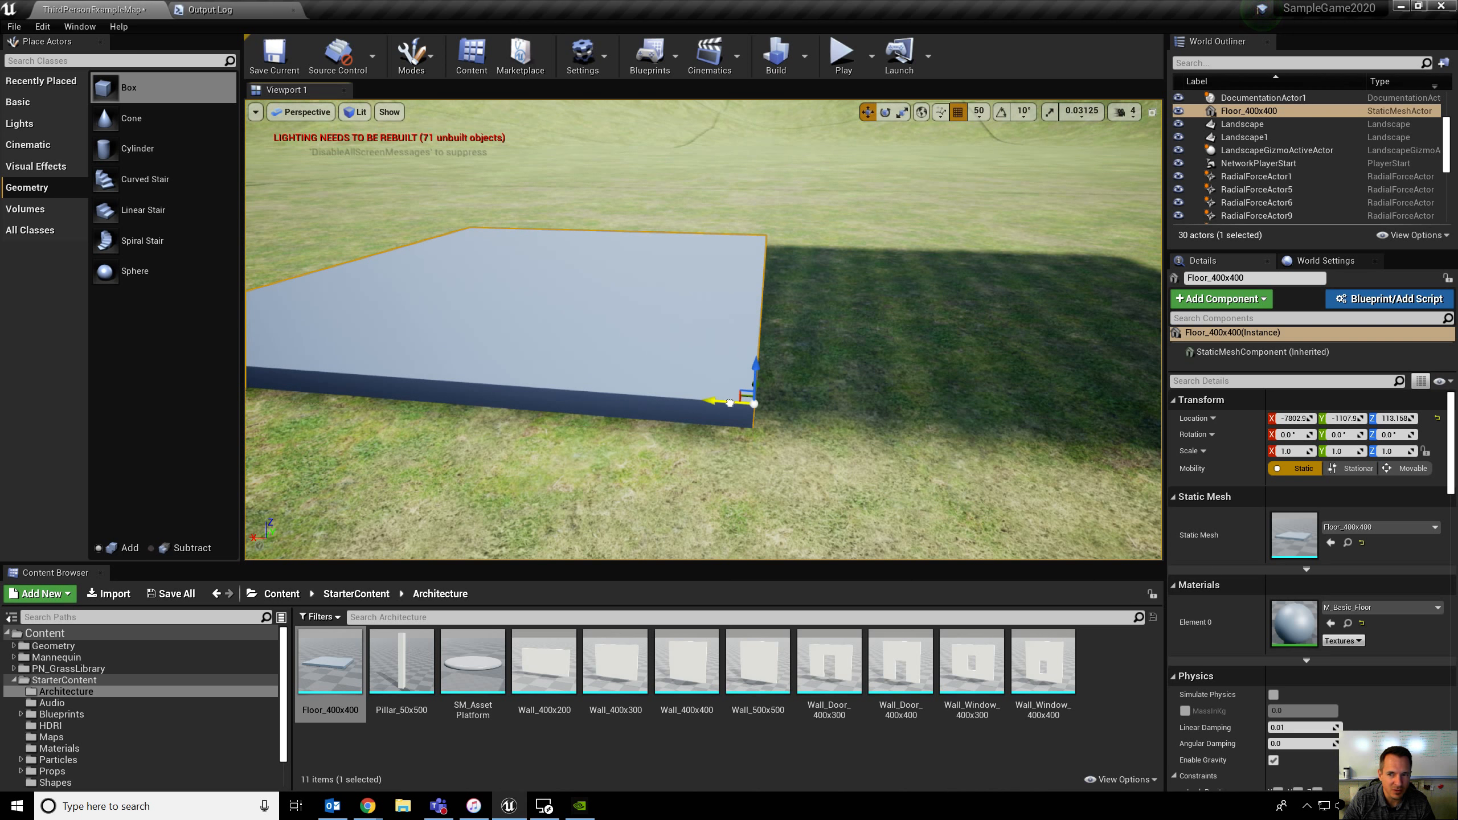
Step: Try moving the floor tile with a position grid snap of 5, and set the snap size to 100
click(984, 118)
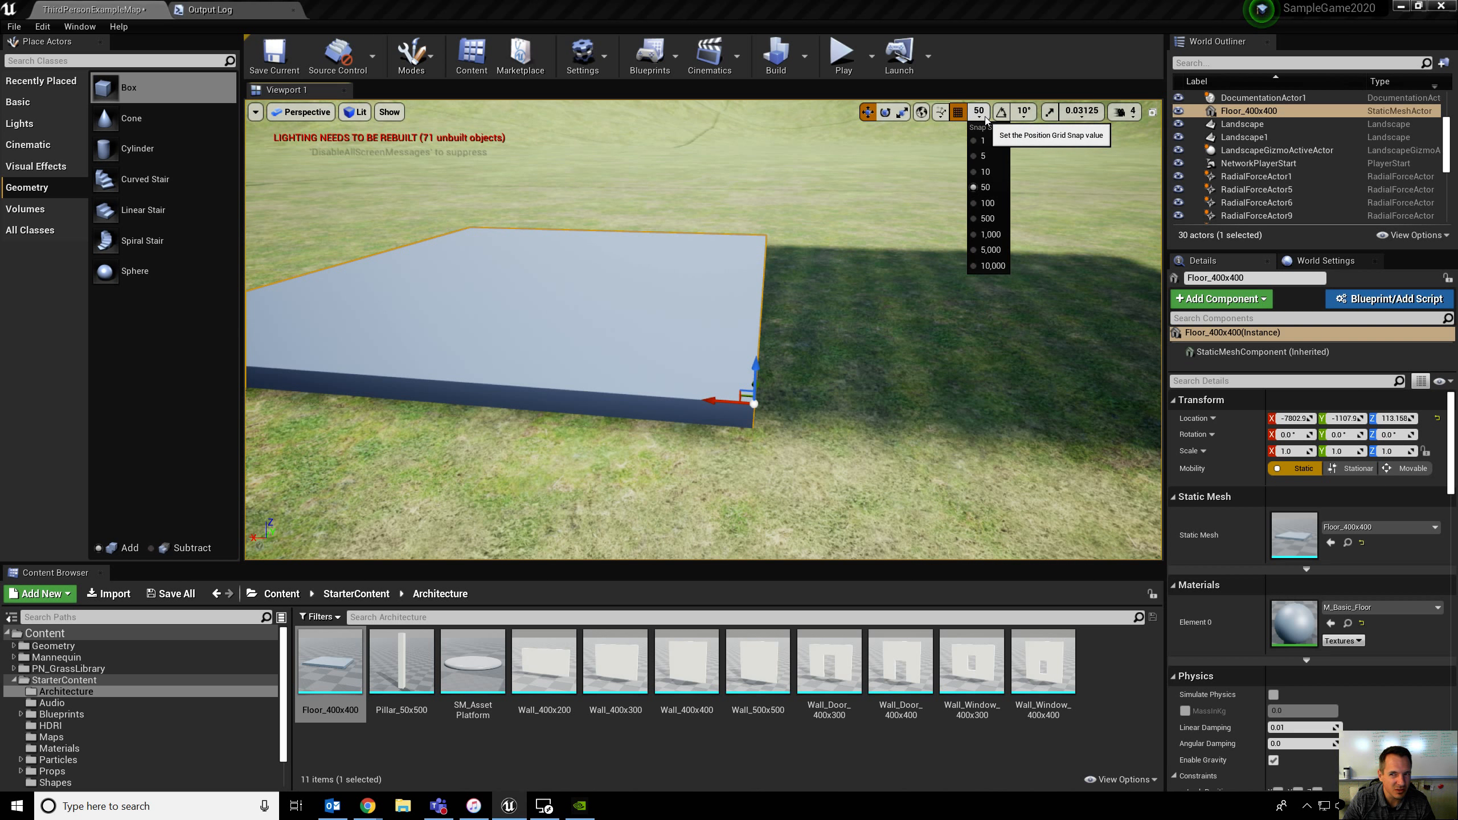
mouse_move(716, 396)
mouse_down()
mouse_move(737, 396)
mouse_move(722, 392)
mouse_up()
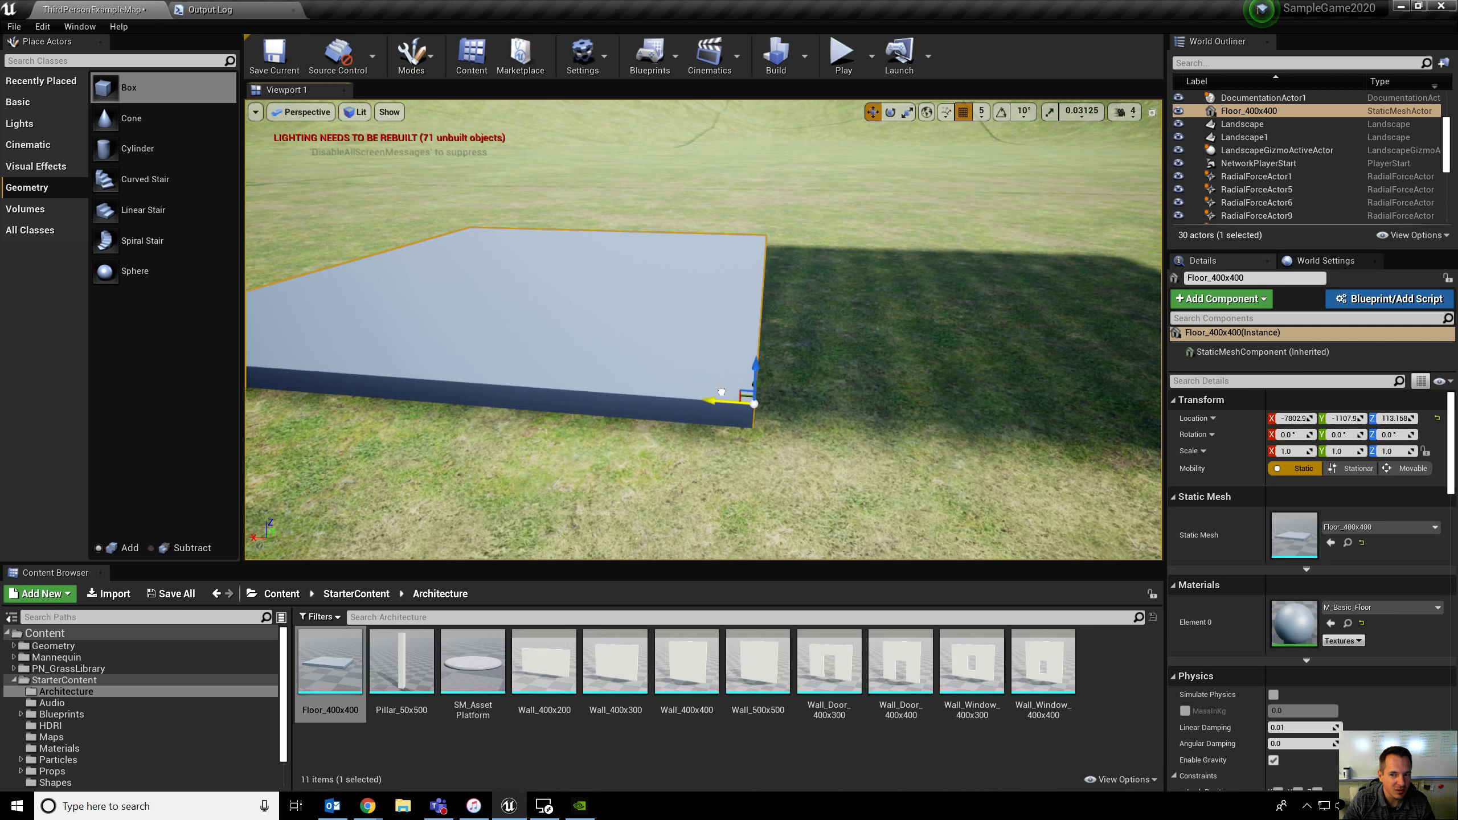
click(981, 112)
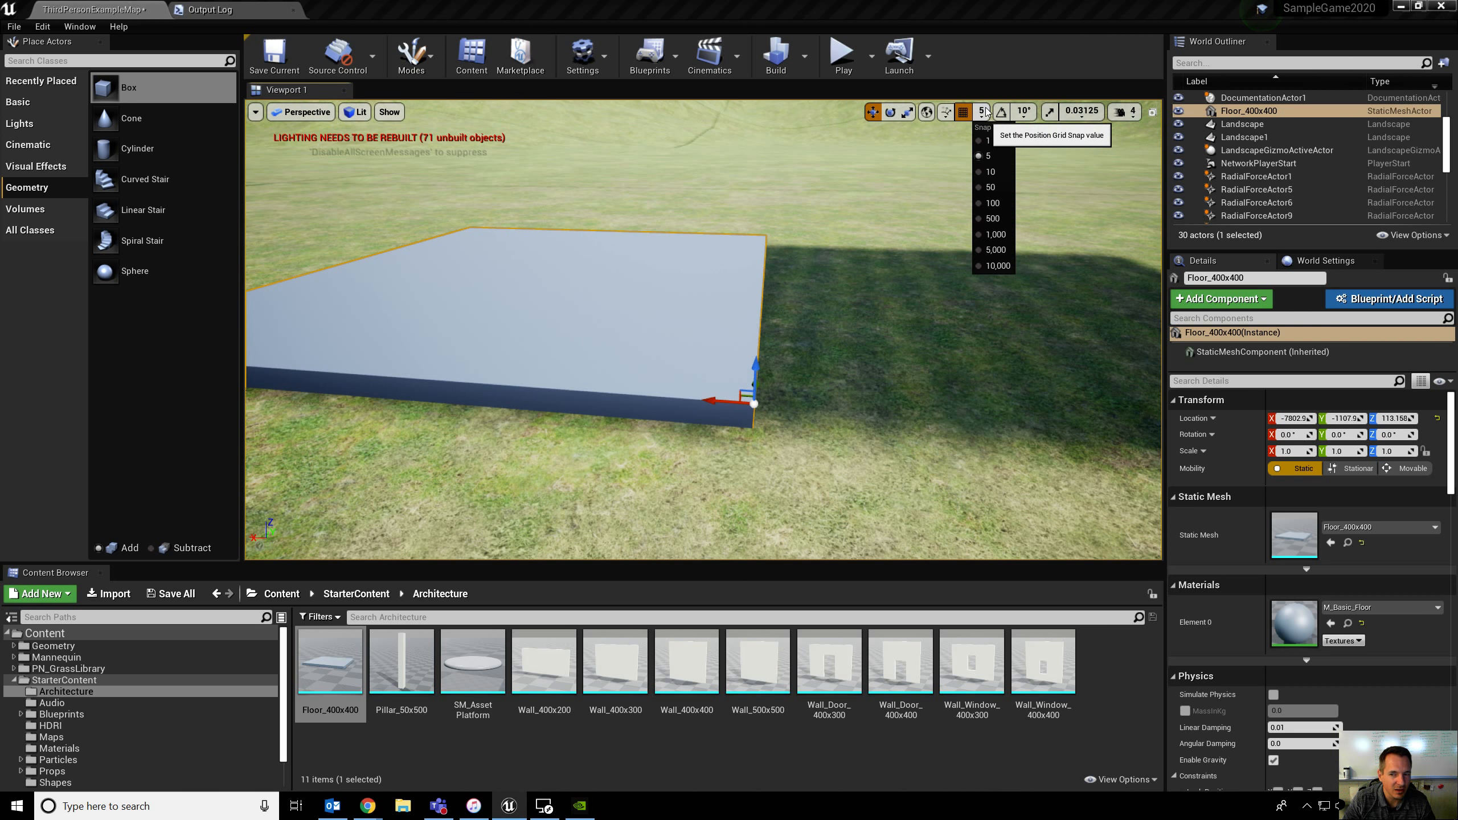
click(1012, 203)
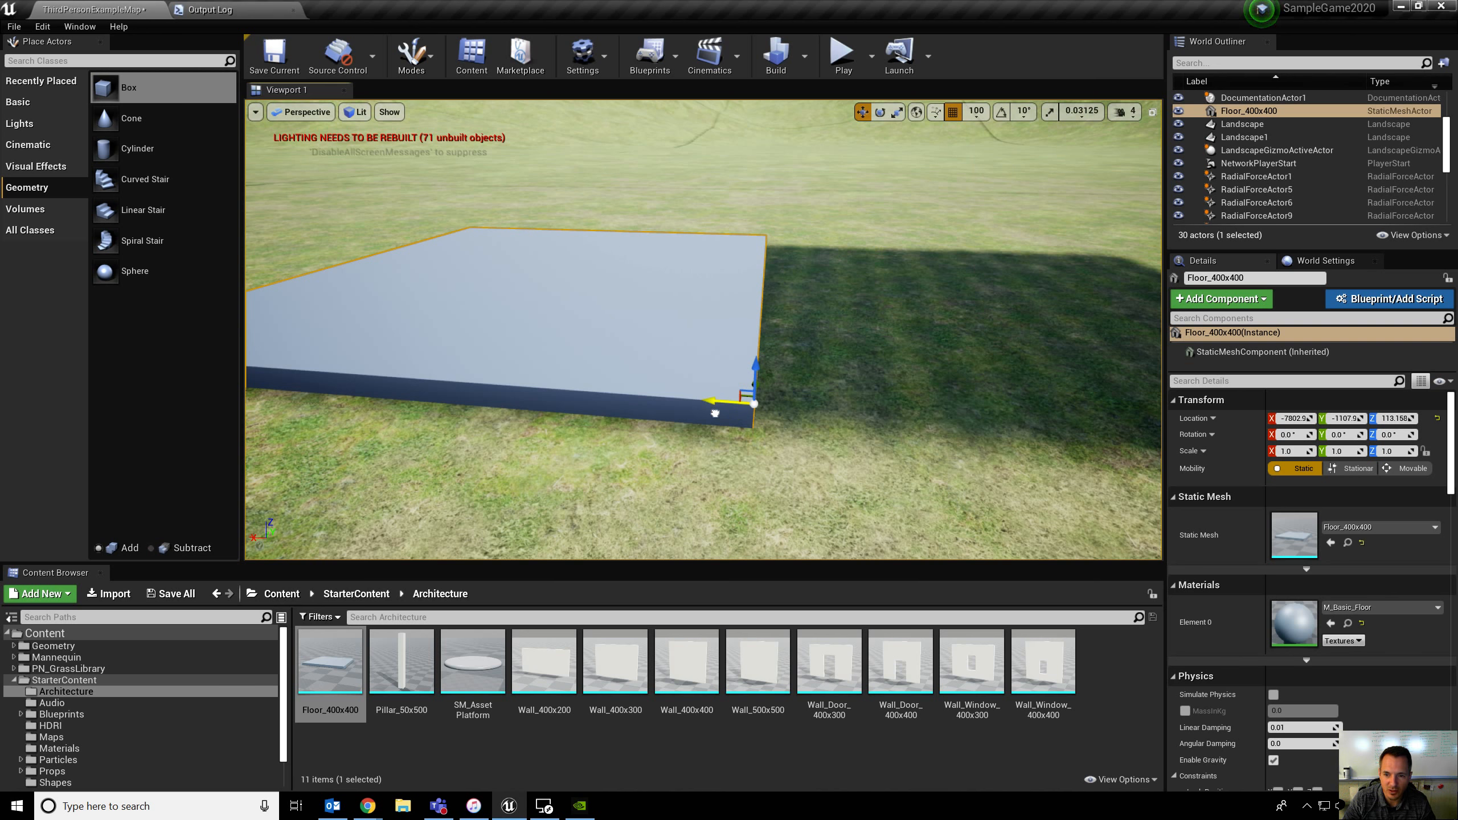
drag(809, 412, 758, 392)
Step: Duplicate the floor tile along the X axis to about X -8202.5, flush against the original
mouse_move(707, 390)
right_down()
mouse_move(654, 373)
mouse_move(707, 390)
right_up()
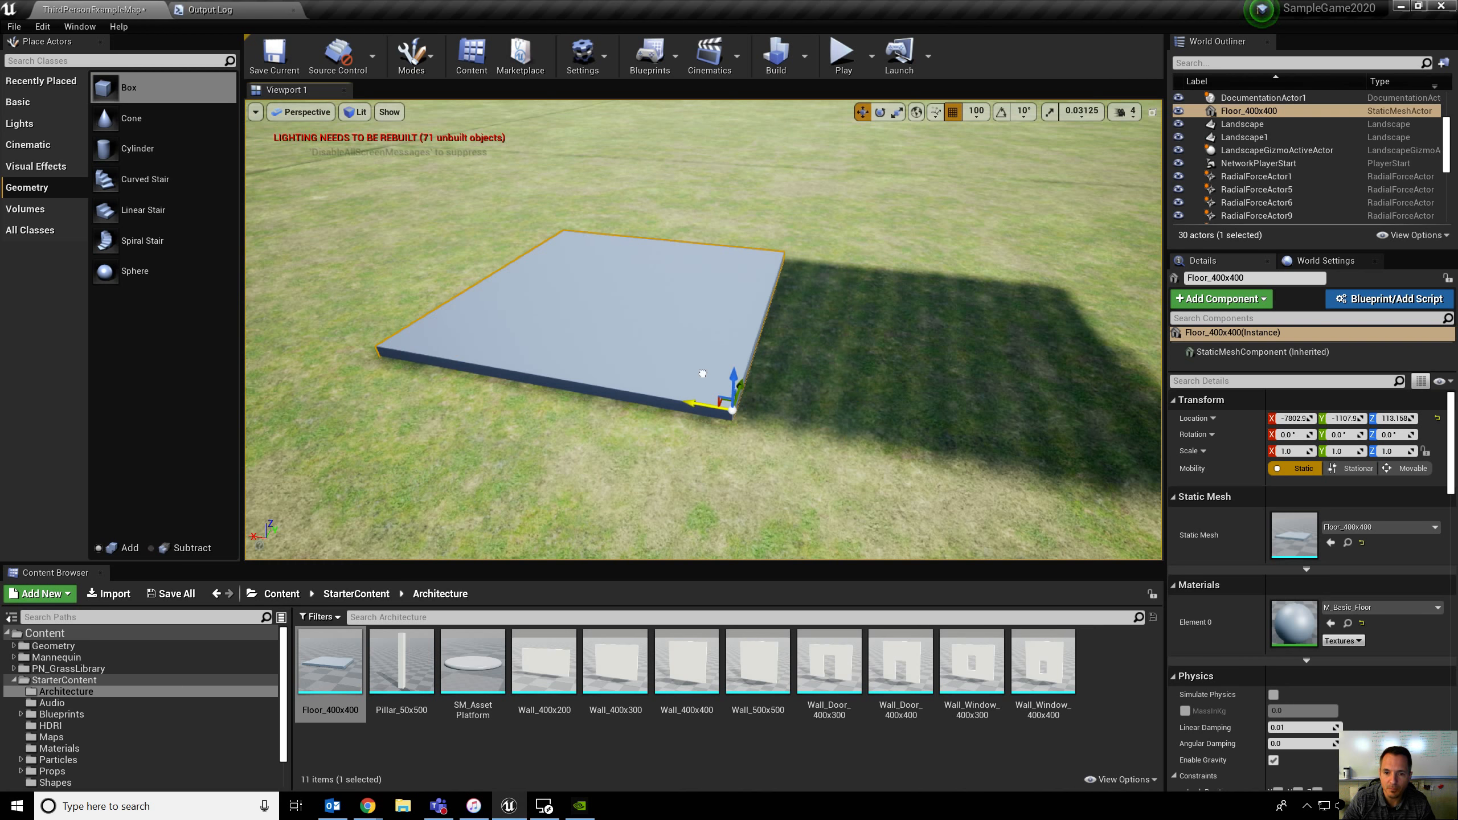
right_drag(581, 405, 674, 402)
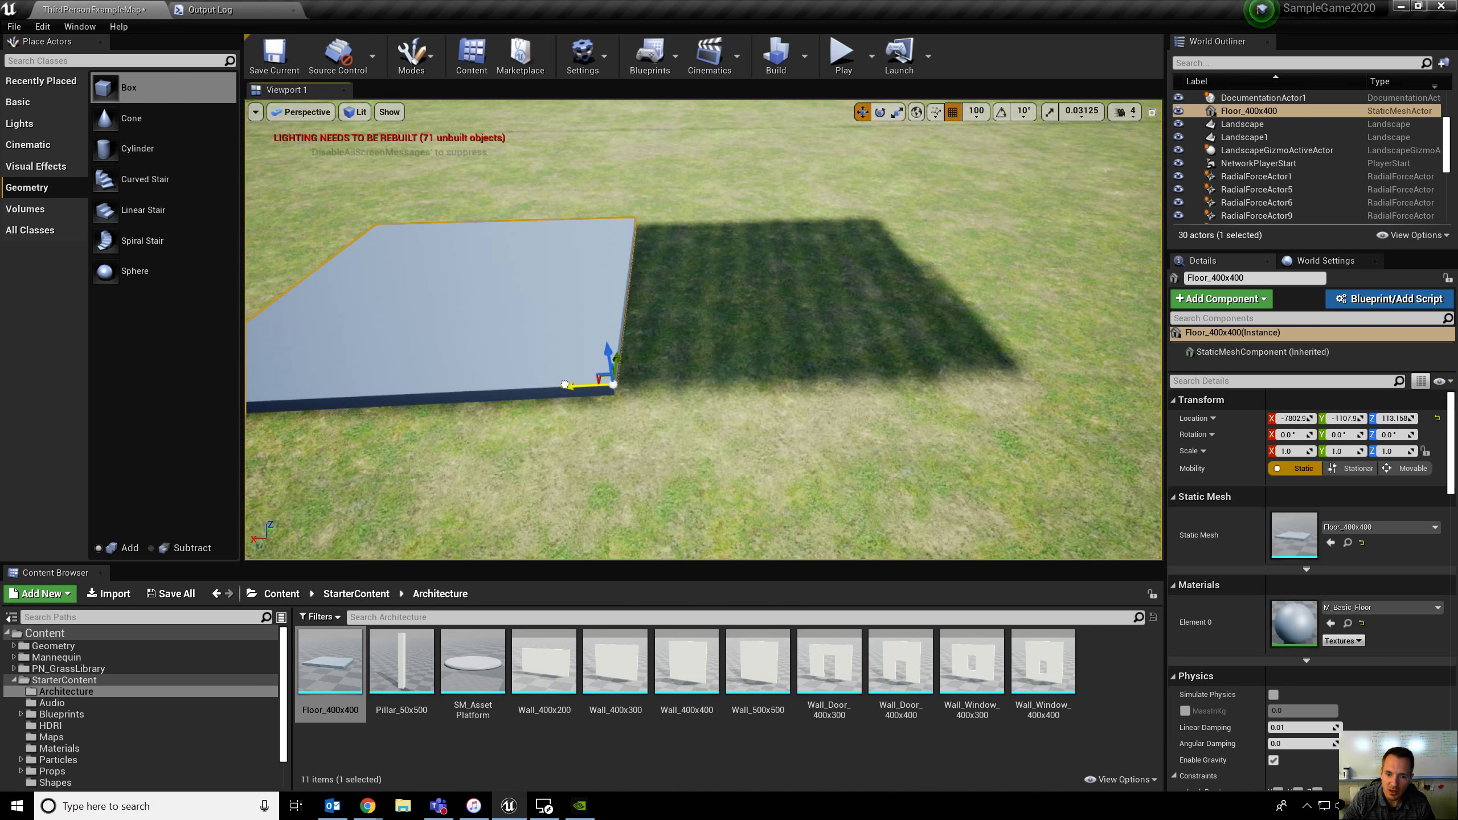
alt+drag(591, 386, 1028, 360)
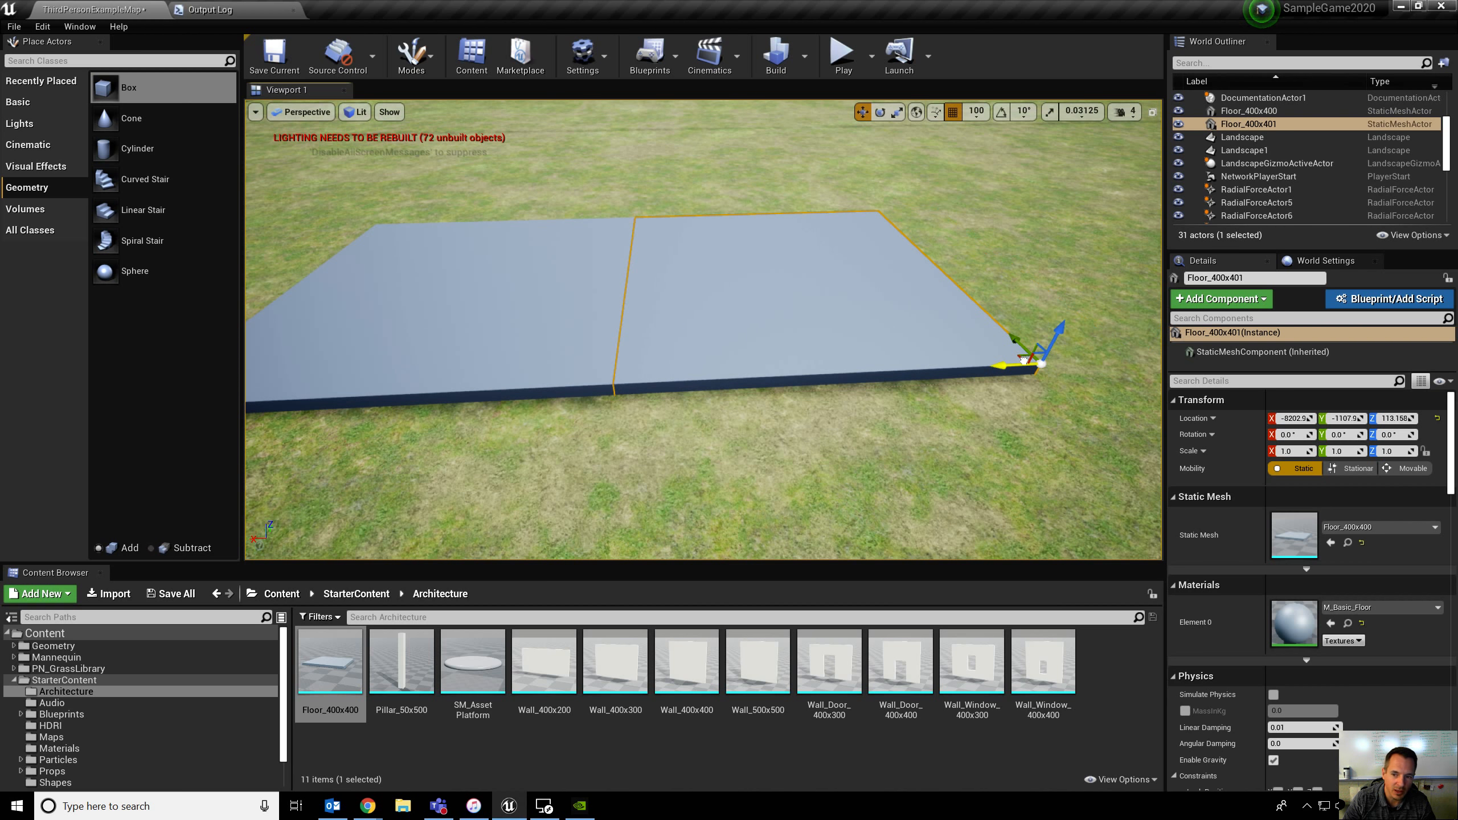
Step: Try duplicating both floor tiles together along the X axis, and undo the copy
right_drag(917, 374, 895, 425)
click(815, 374)
click(947, 371)
click(815, 373)
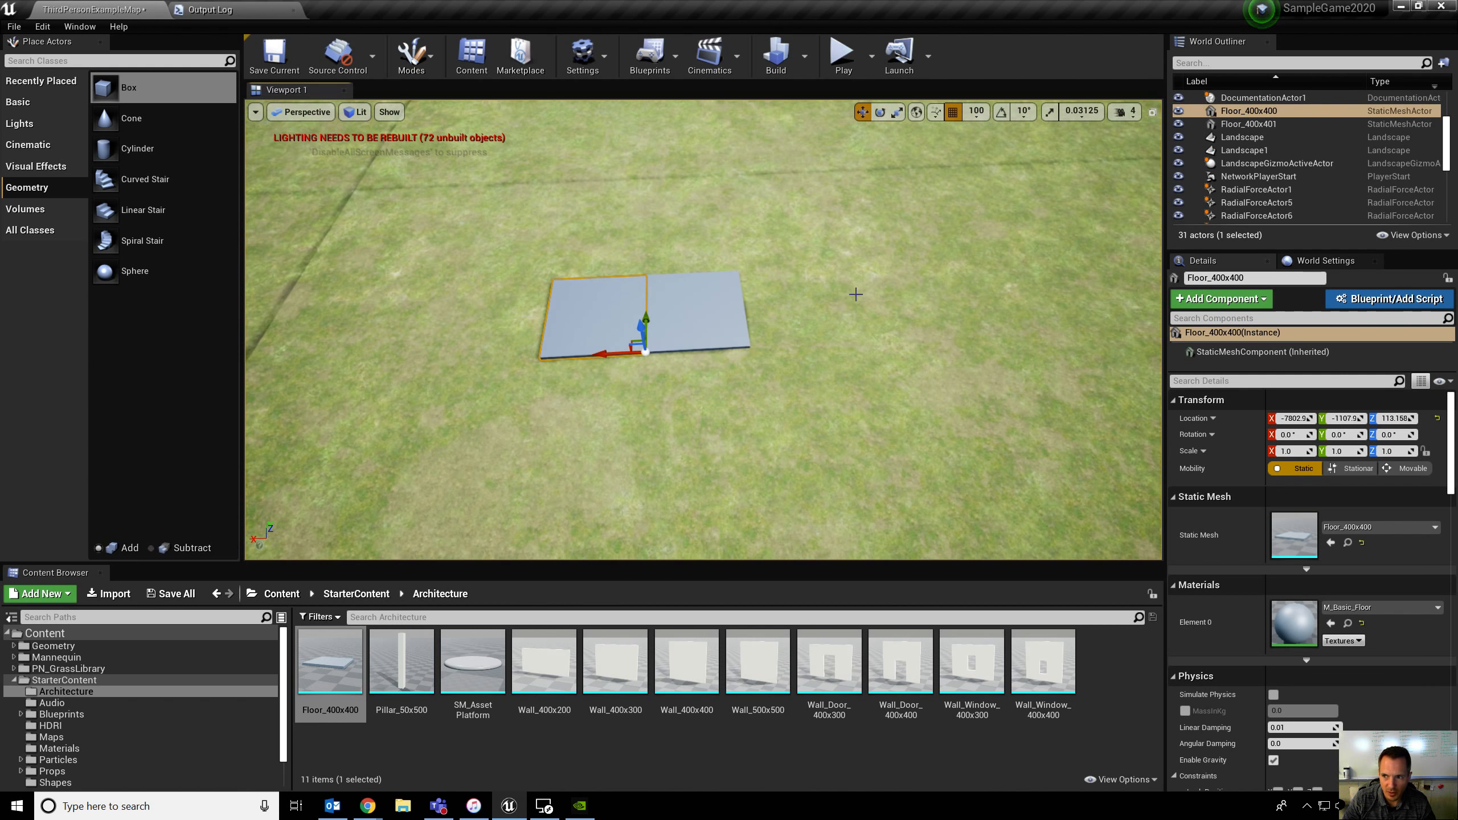
ctrl+click(717, 303)
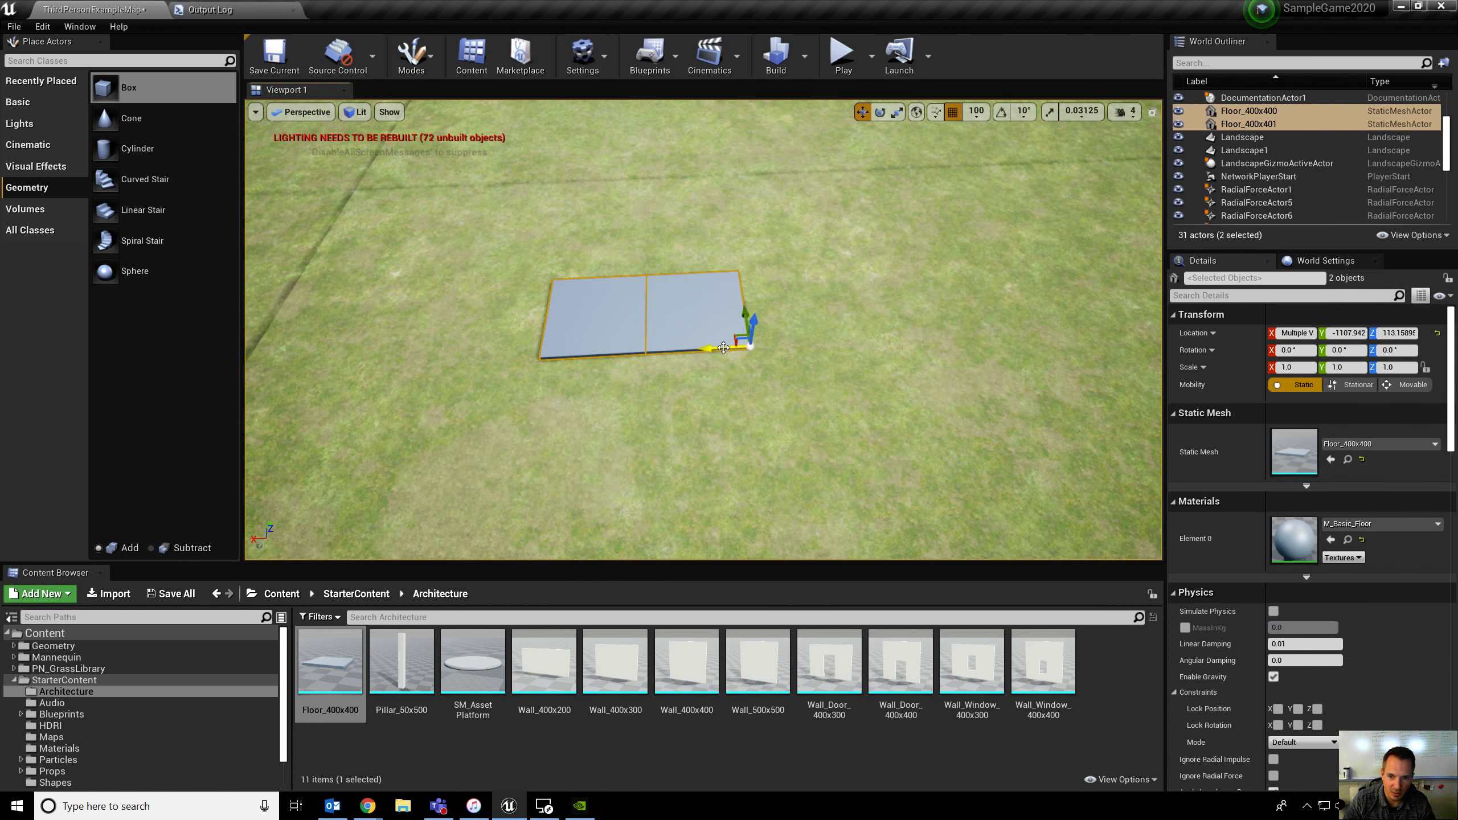
alt+drag(709, 347, 922, 333)
key(ctrl+z)
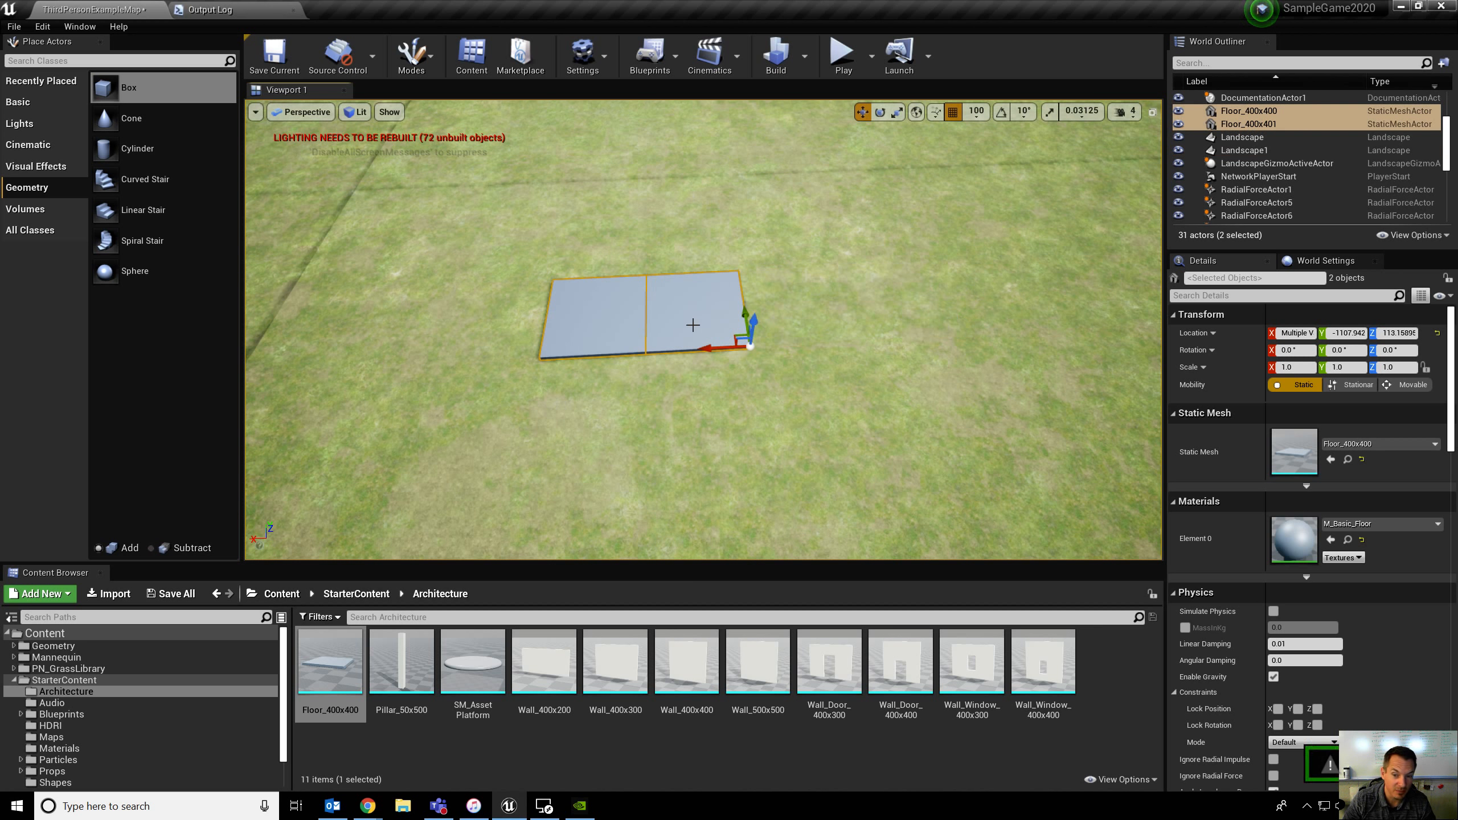
Step: Select both floor tiles and duplicate them along the X axis to form a flush row of four
click(667, 365)
click(669, 327)
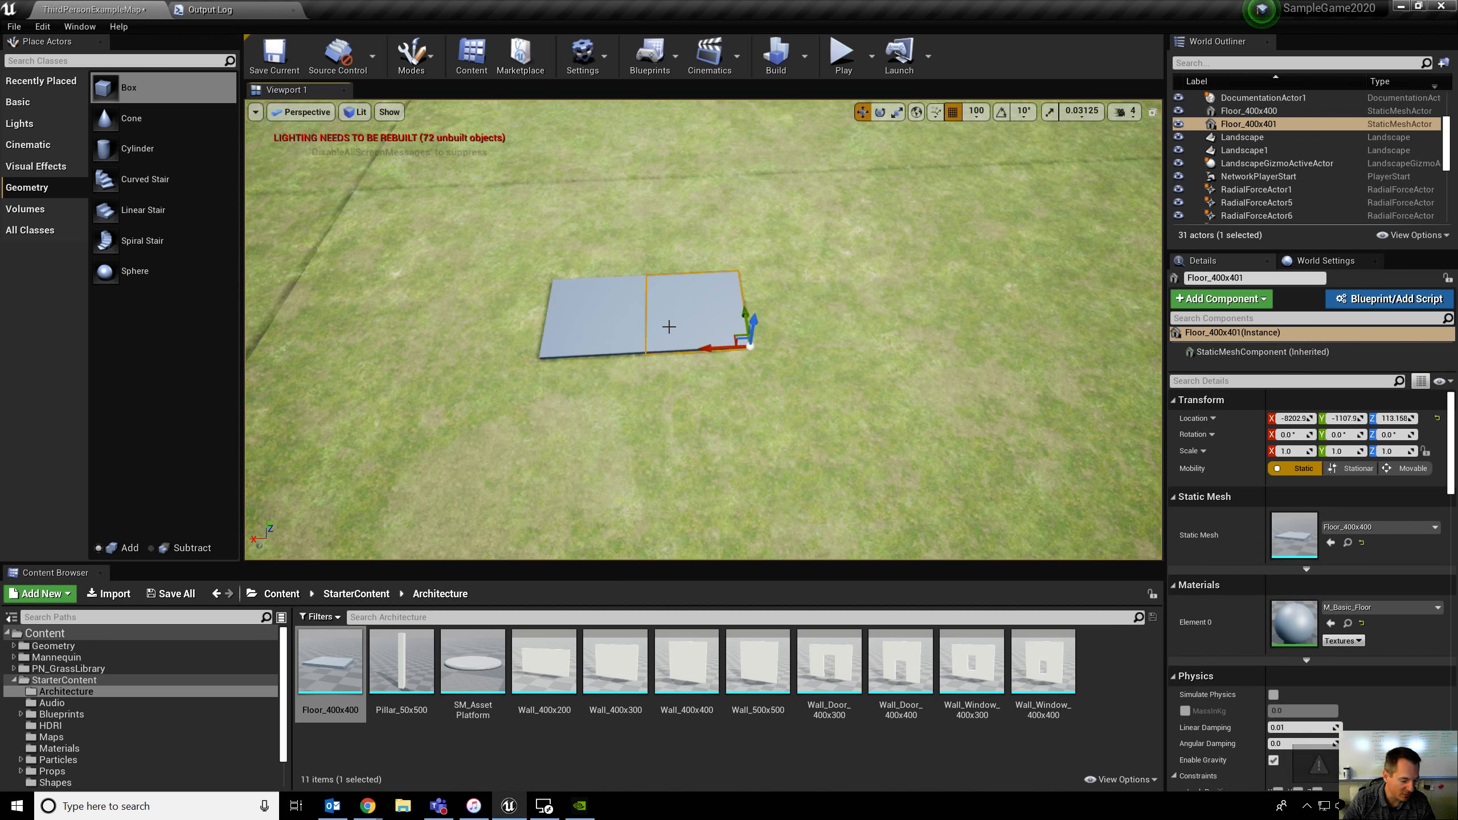
ctrl+click(603, 303)
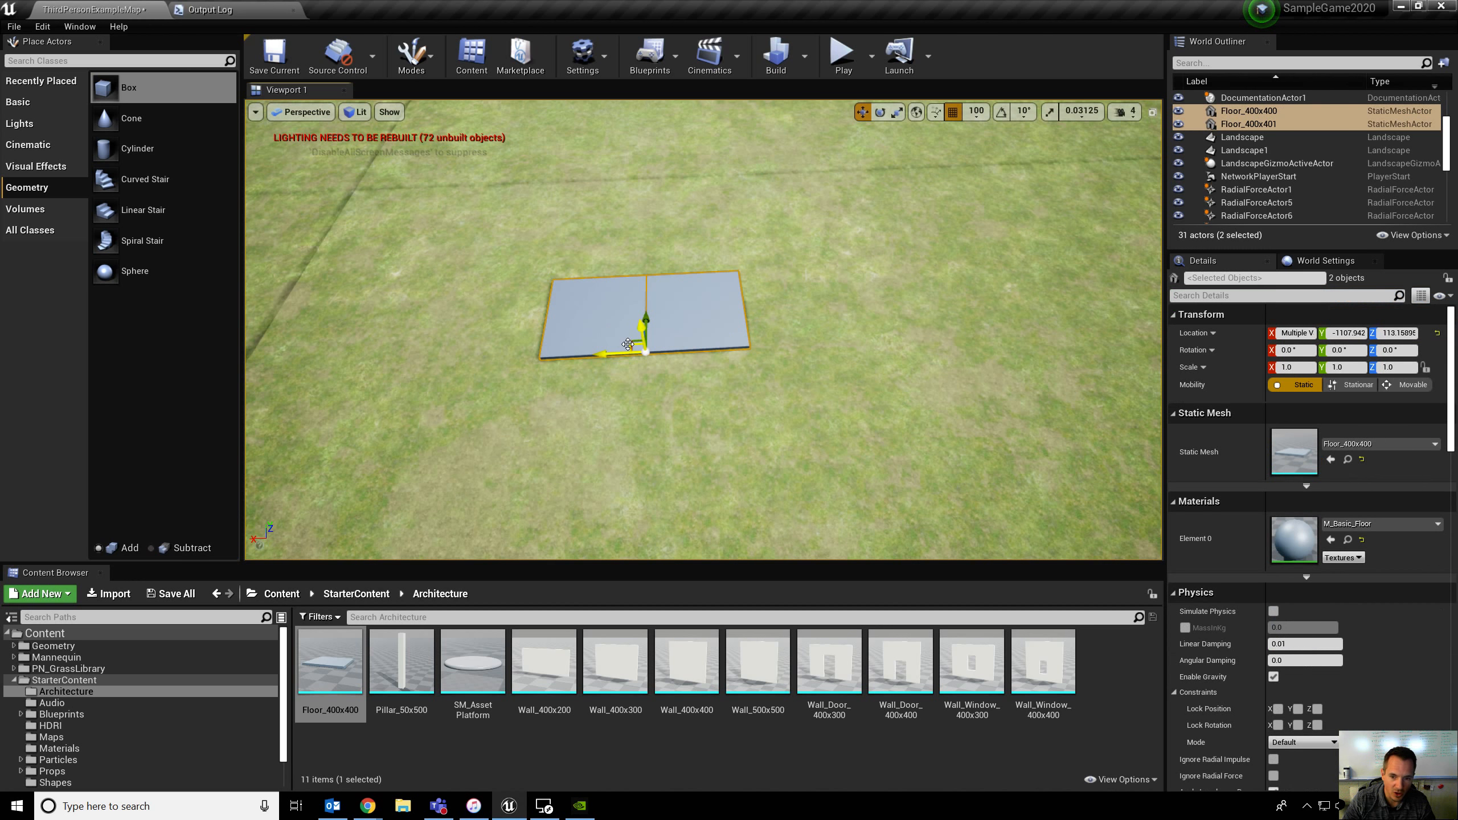
alt+drag(603, 356, 920, 339)
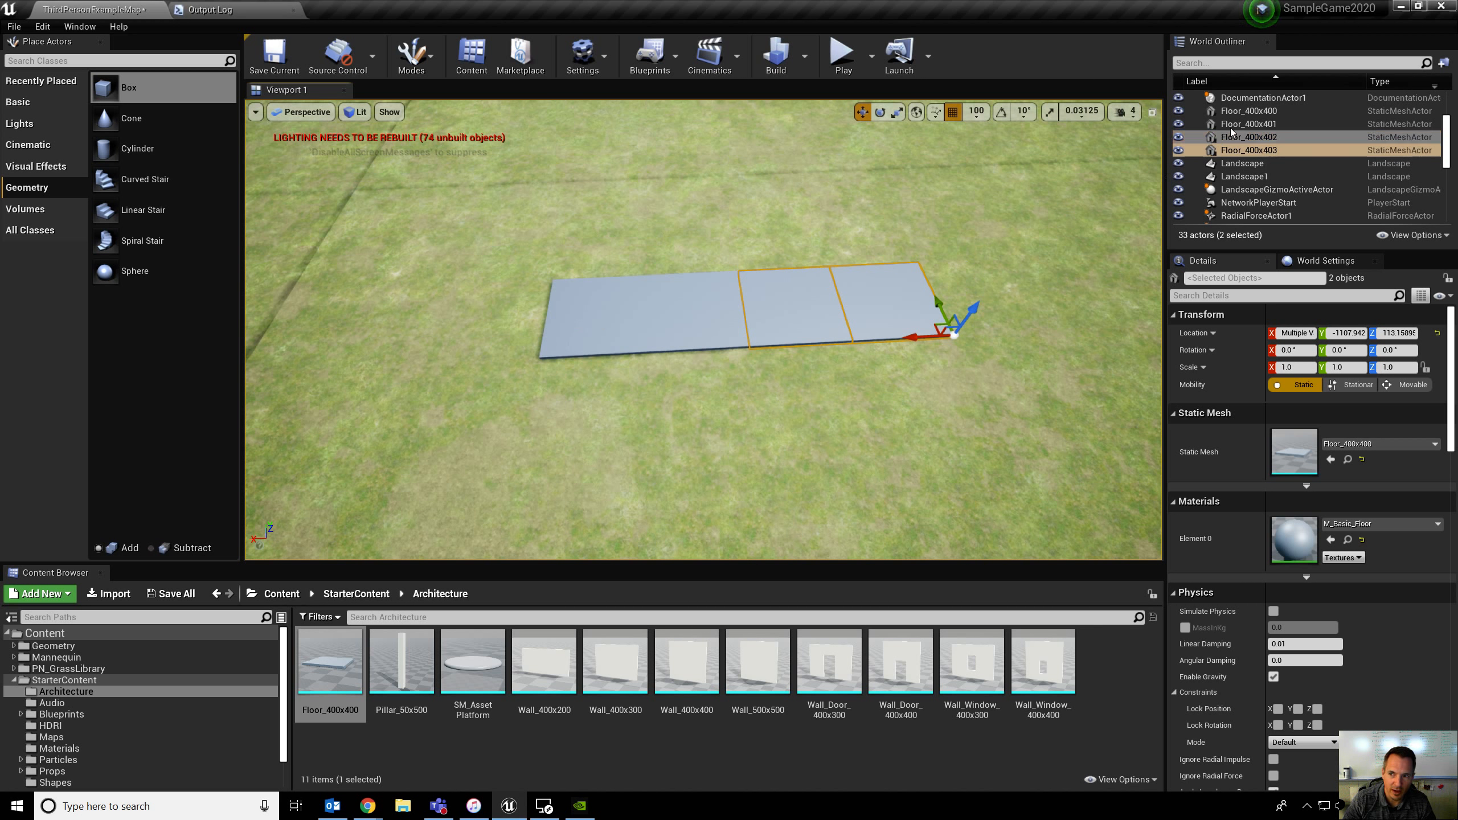
Step: Select Floor_400x400 through Floor_400x403 and duplicate the row along the Y axis to Y -1507.942
click(1247, 111)
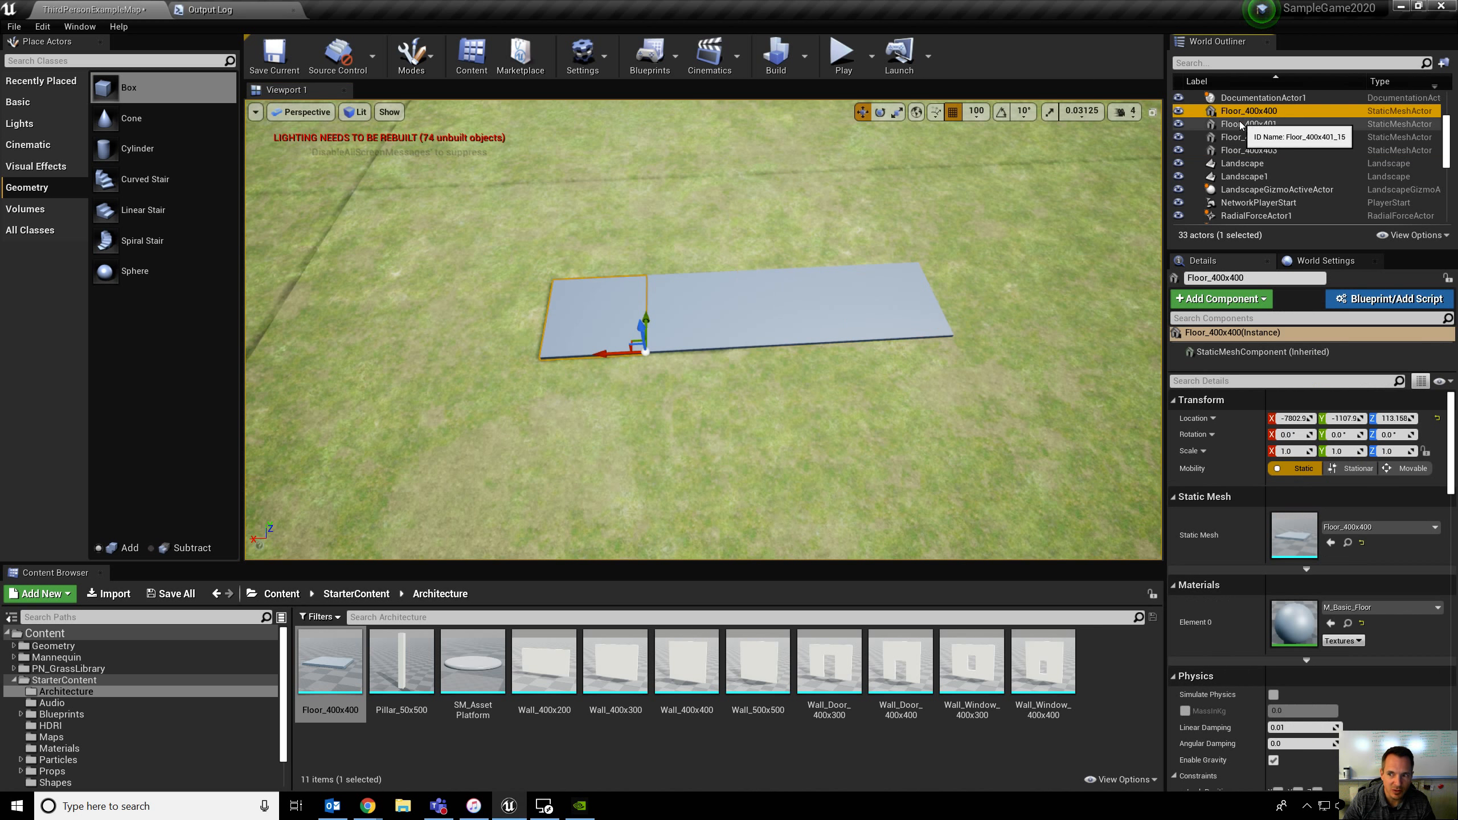
shift+click(1271, 151)
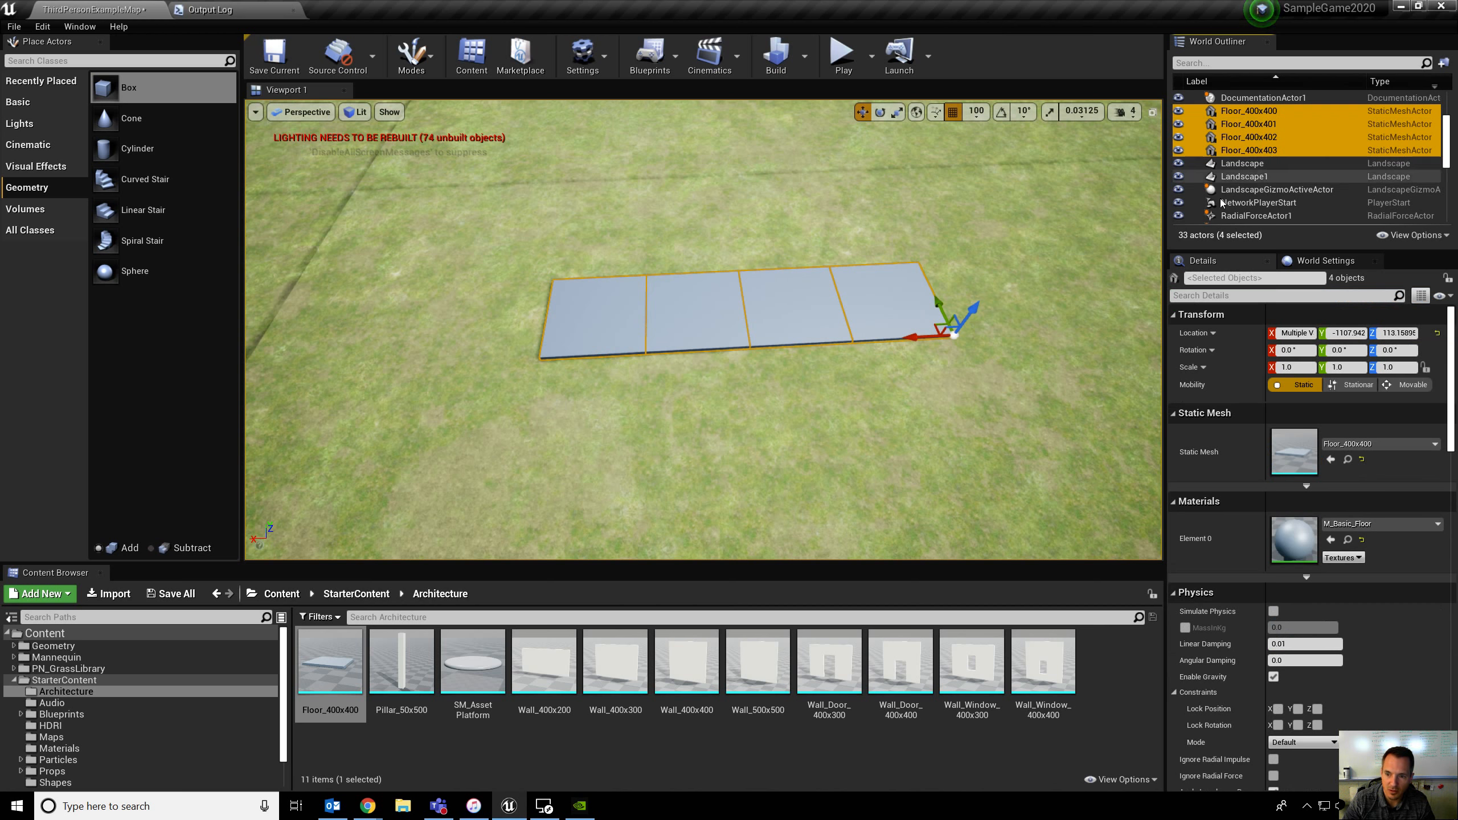
alt+drag(940, 299, 955, 384)
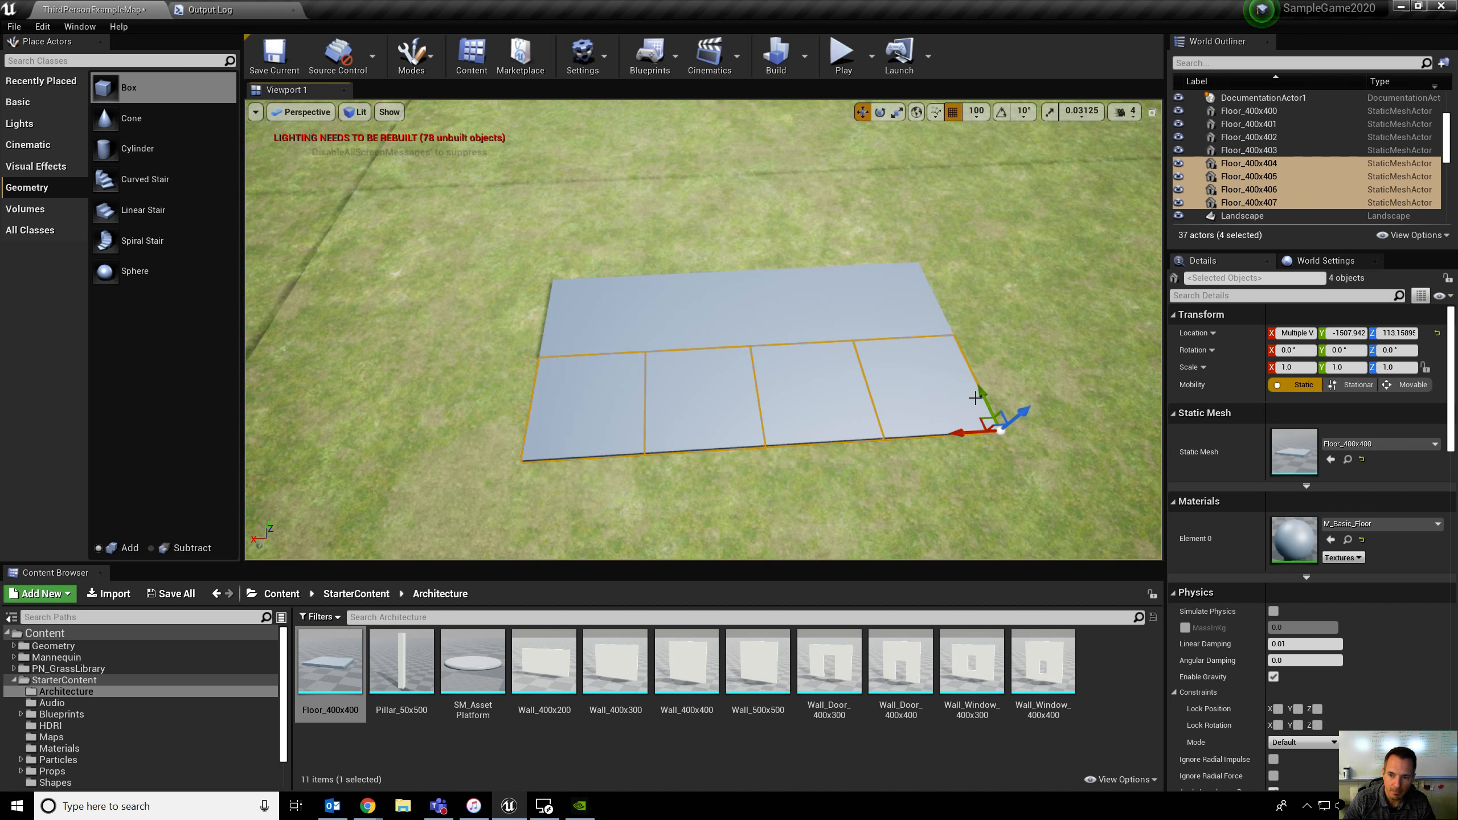
Step: Duplicate three adjacent tiles of the second row, Floor_400x404 to Floor_400x406, along the Y axis to Y -1907.942
right_drag(921, 362, 651, 437)
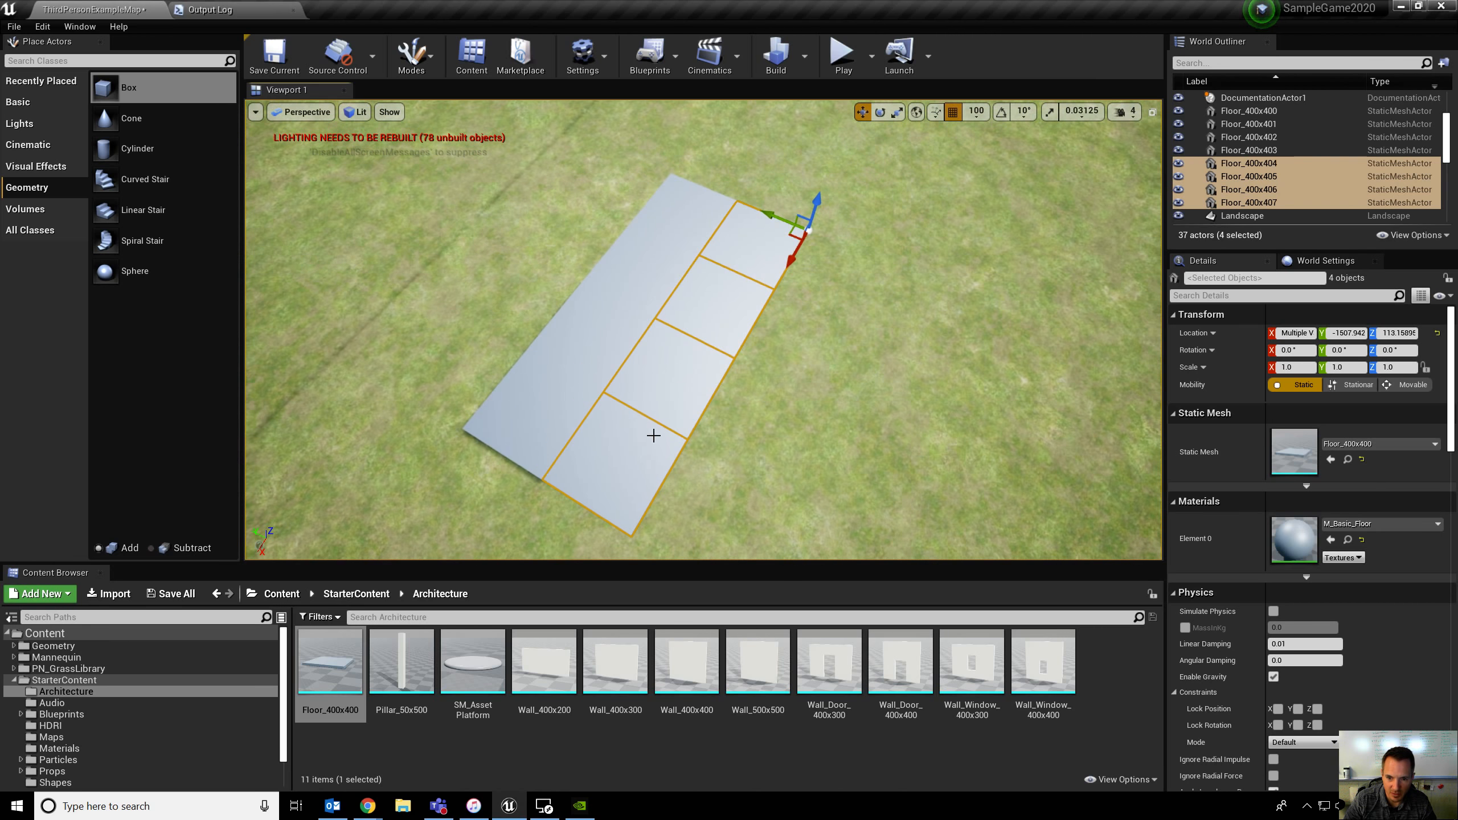
click(661, 415)
ctrl+click(634, 444)
ctrl+click(721, 307)
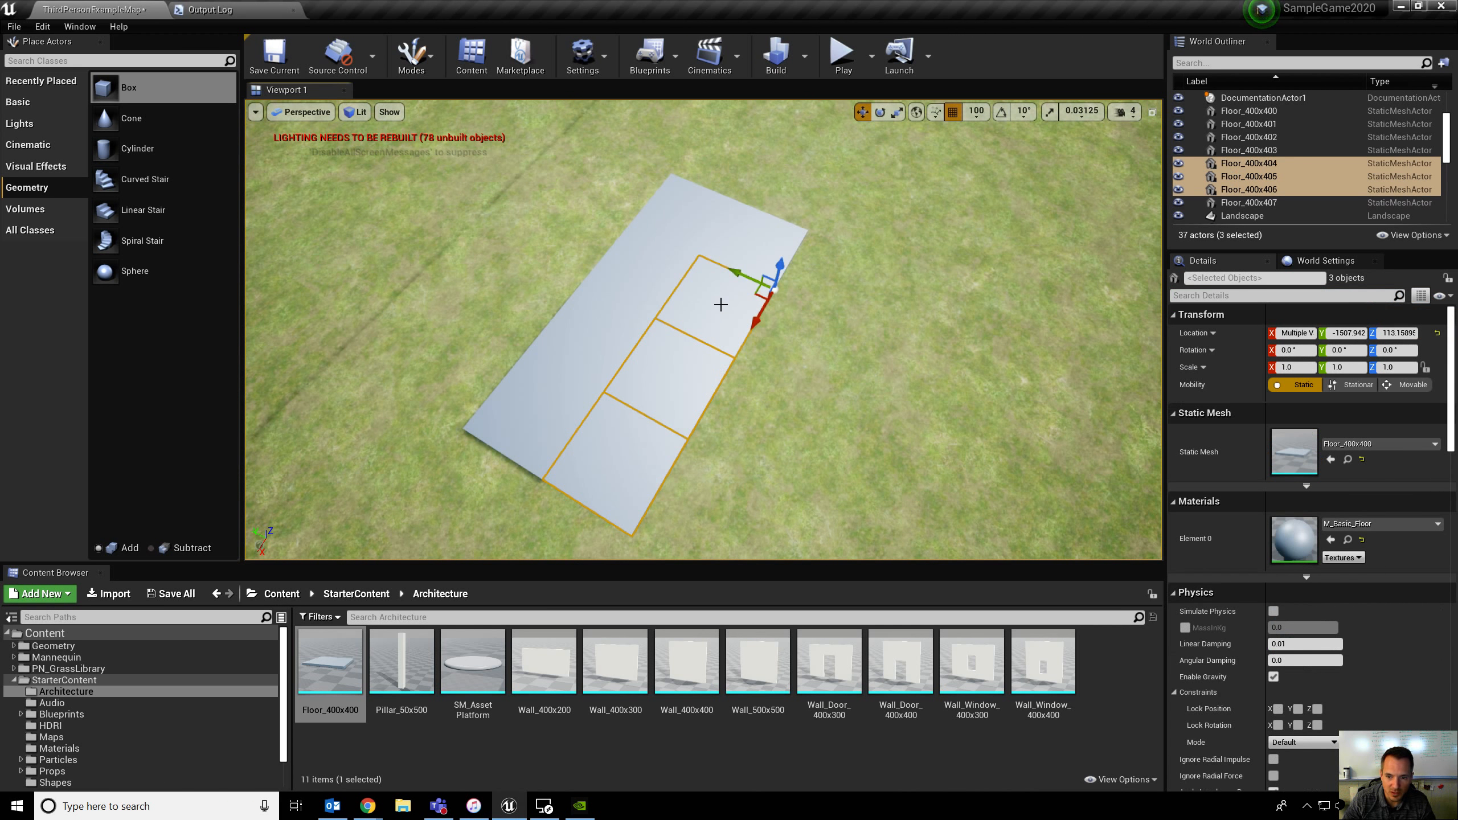
alt+drag(736, 273, 824, 307)
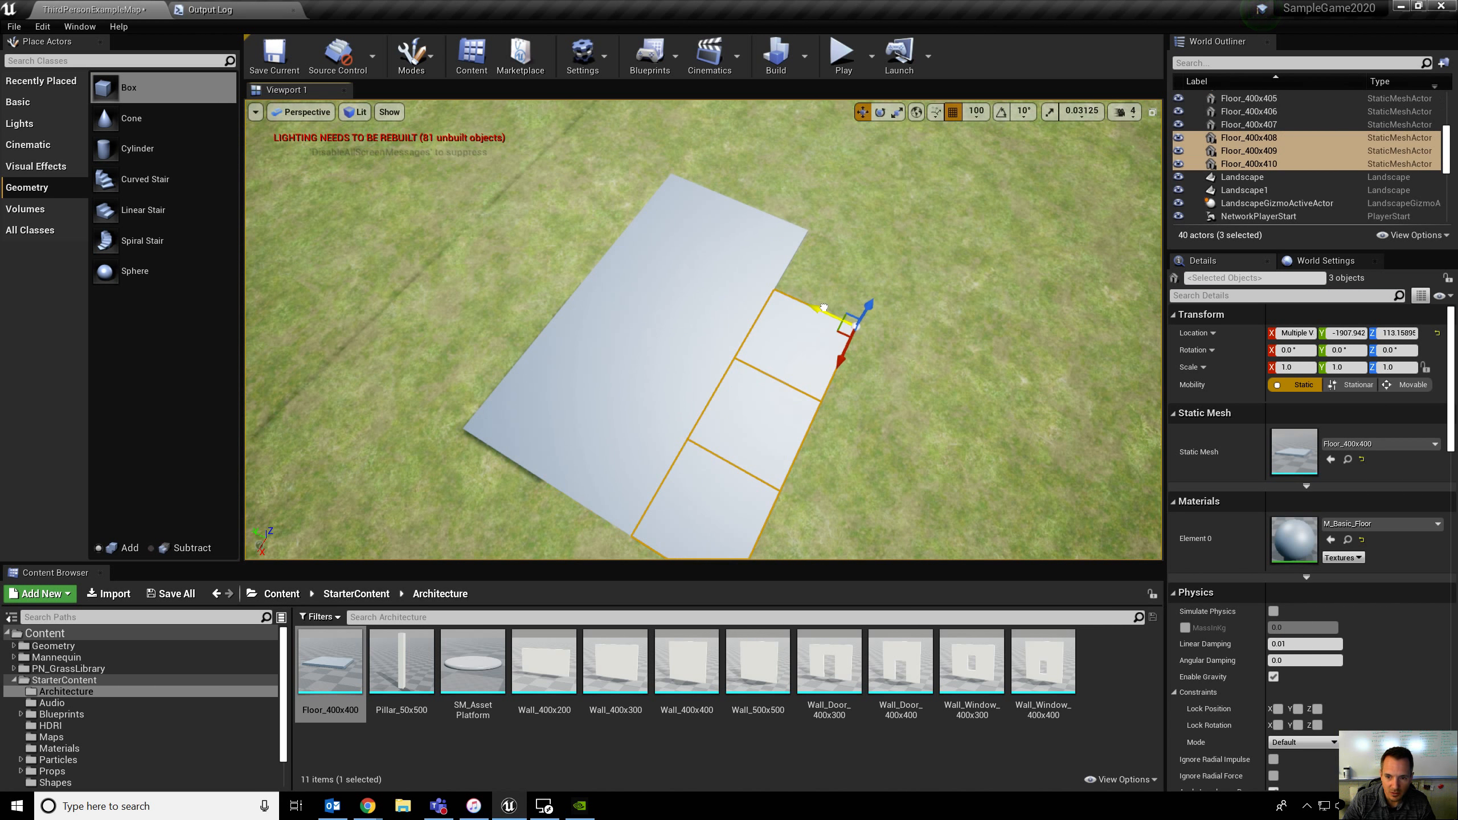
Step: Select the three tiles of the third row and duplicate them along the Y axis to Y -2307.942
click(796, 397)
ctrl+click(706, 495)
right_drag(782, 425, 824, 425)
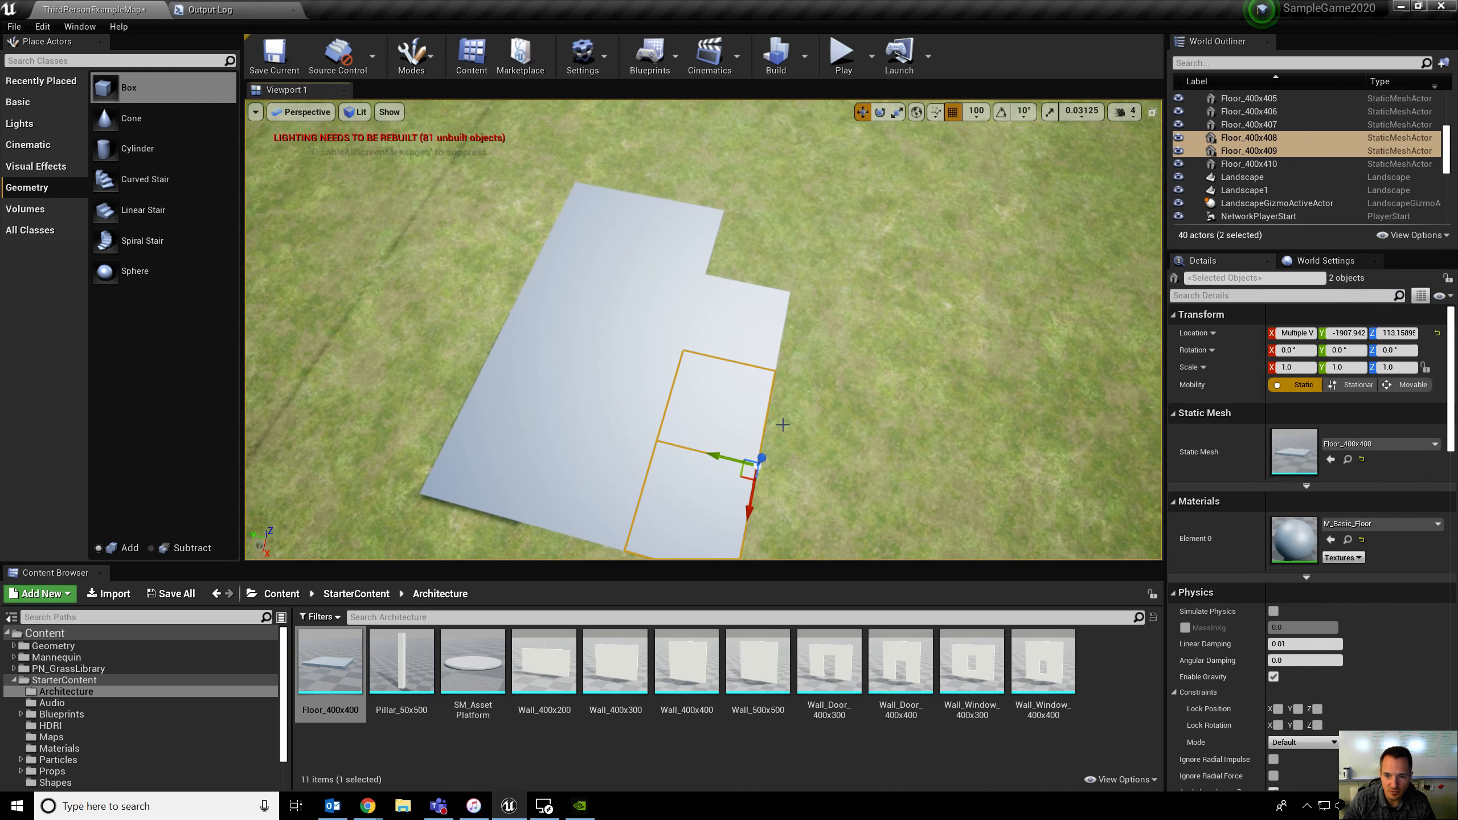
ctrl+click(755, 351)
alt+drag(754, 284, 844, 302)
right_drag(845, 302, 922, 380)
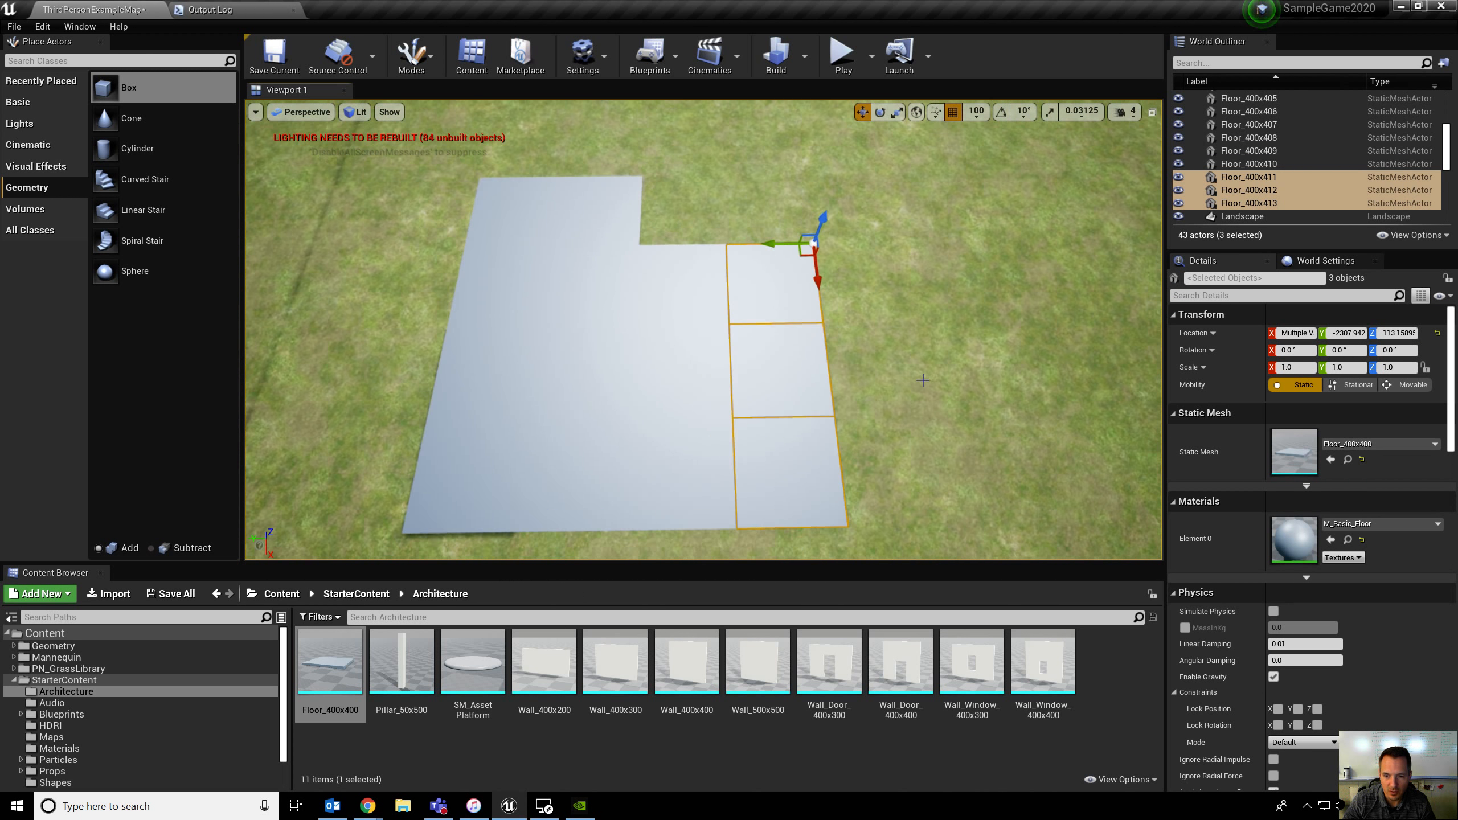
Step: Duplicate two adjacent tiles of the fourth row along the Y axis to Y -2707.942
click(780, 365)
ctrl+click(752, 427)
alt+drag(784, 416, 883, 416)
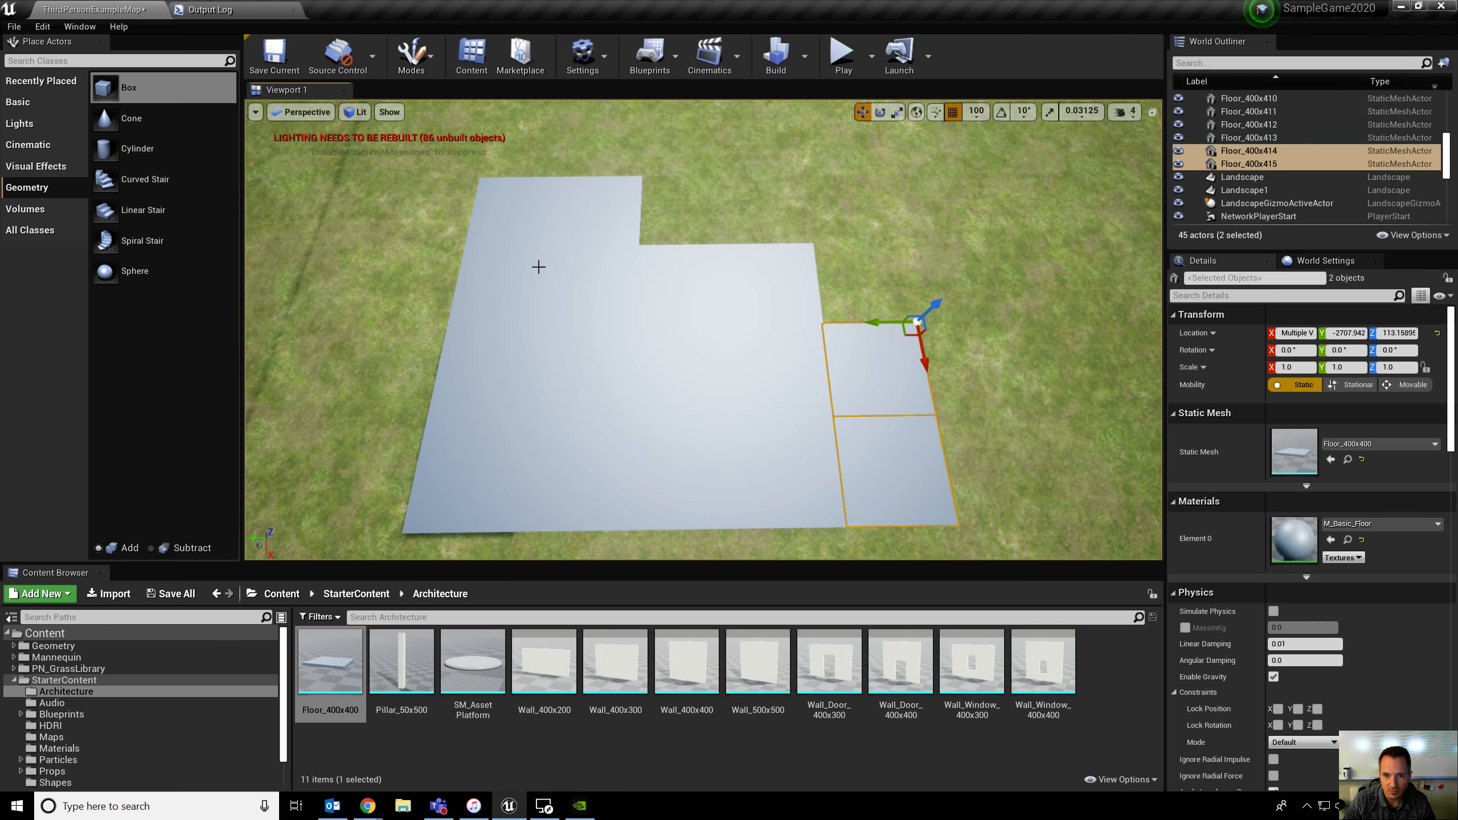
Step: Duplicate Floor_400x400, Floor_400x401 and Floor_400x402 one tile outward along the Y axis on the floor's opposite side
click(482, 305)
ctrl+click(473, 370)
ctrl+click(480, 432)
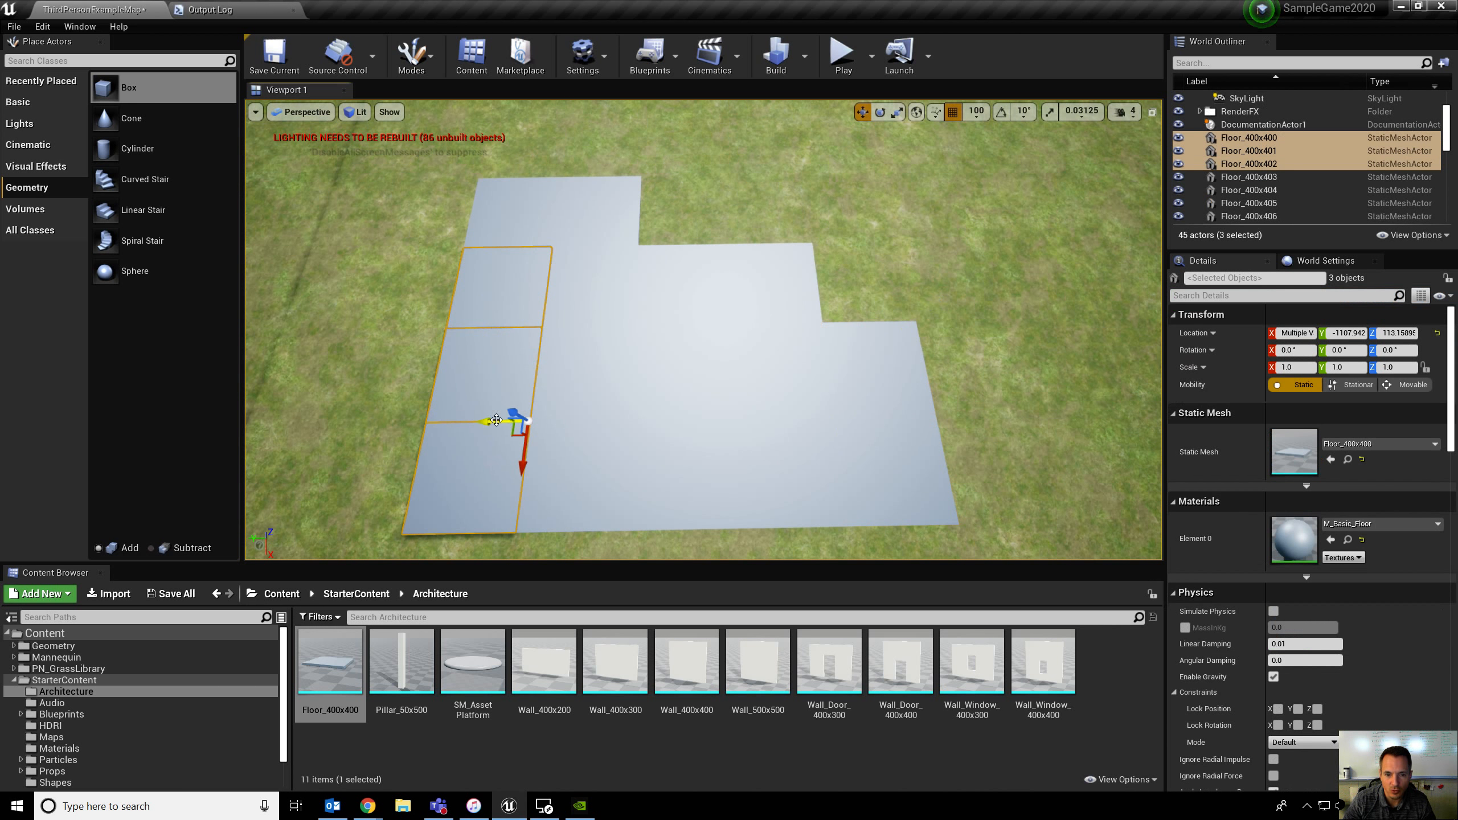
alt+drag(497, 420, 400, 420)
click(952, 161)
right_drag(952, 161, 722, 370)
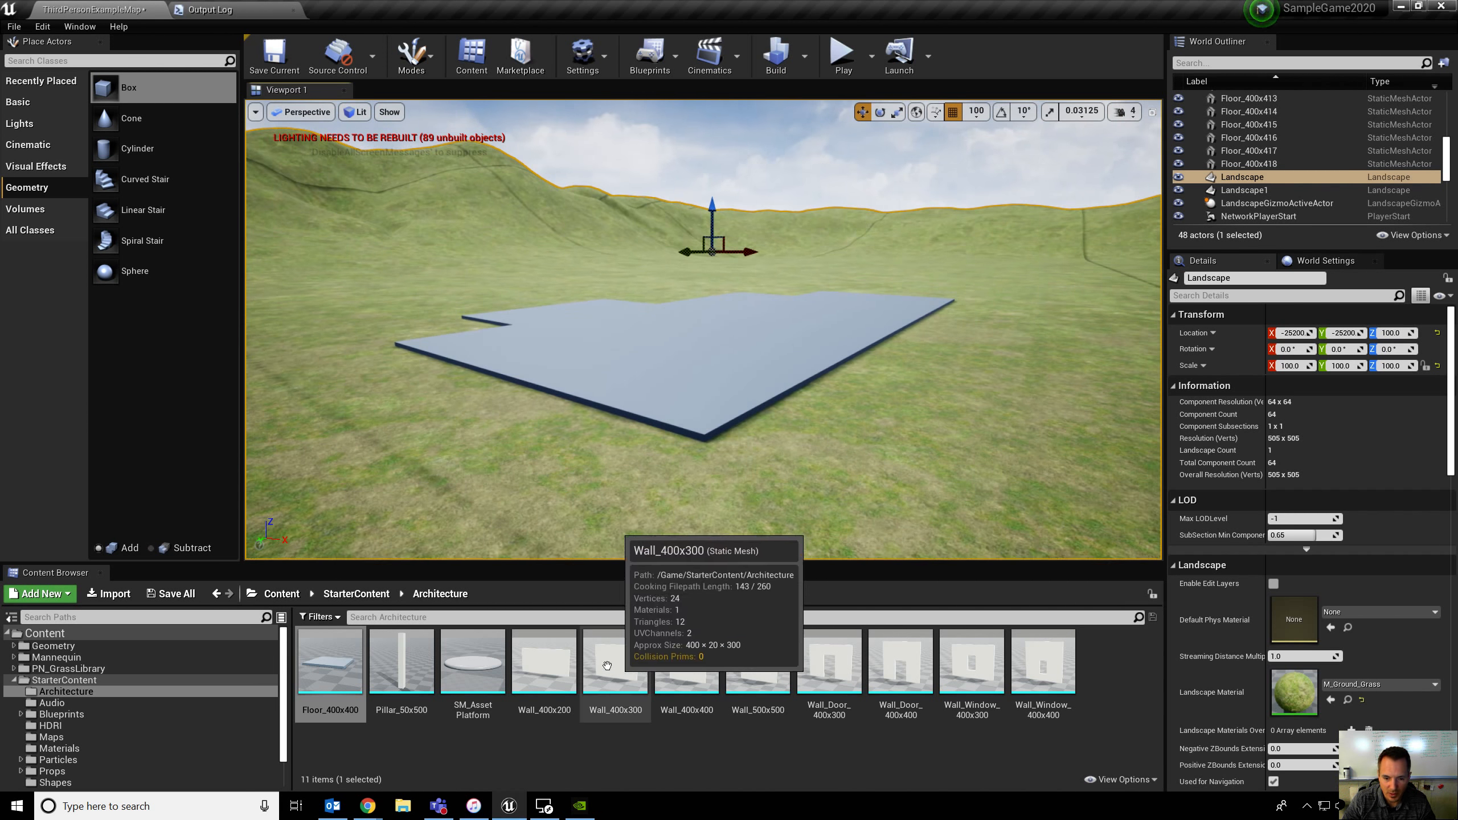
Step: Try placing a Wall_400x200 at the floor's near corner, and undo the placement
right_drag(551, 500, 403, 496)
right_drag(798, 311, 779, 380)
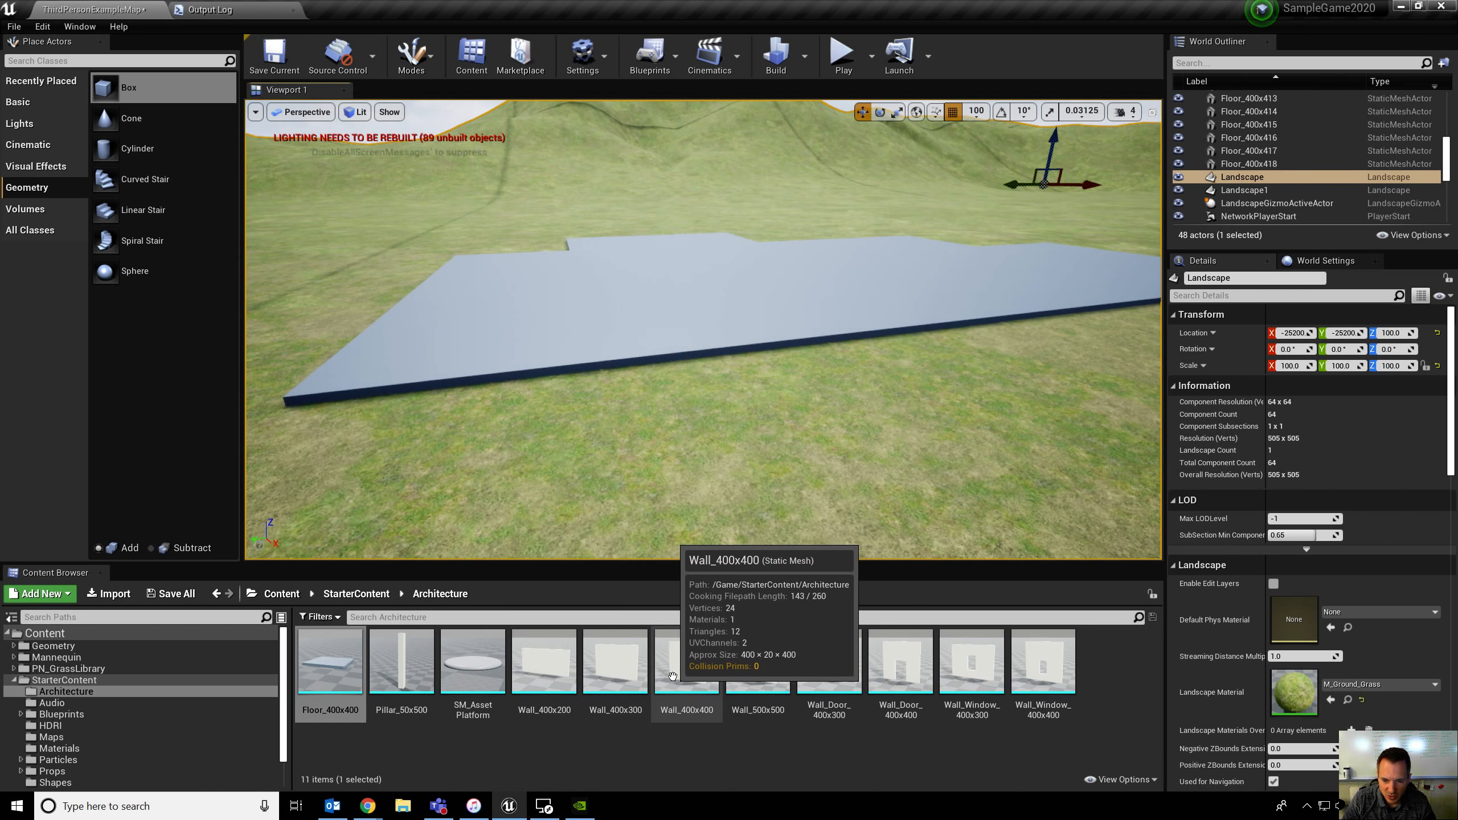
drag(544, 661, 388, 321)
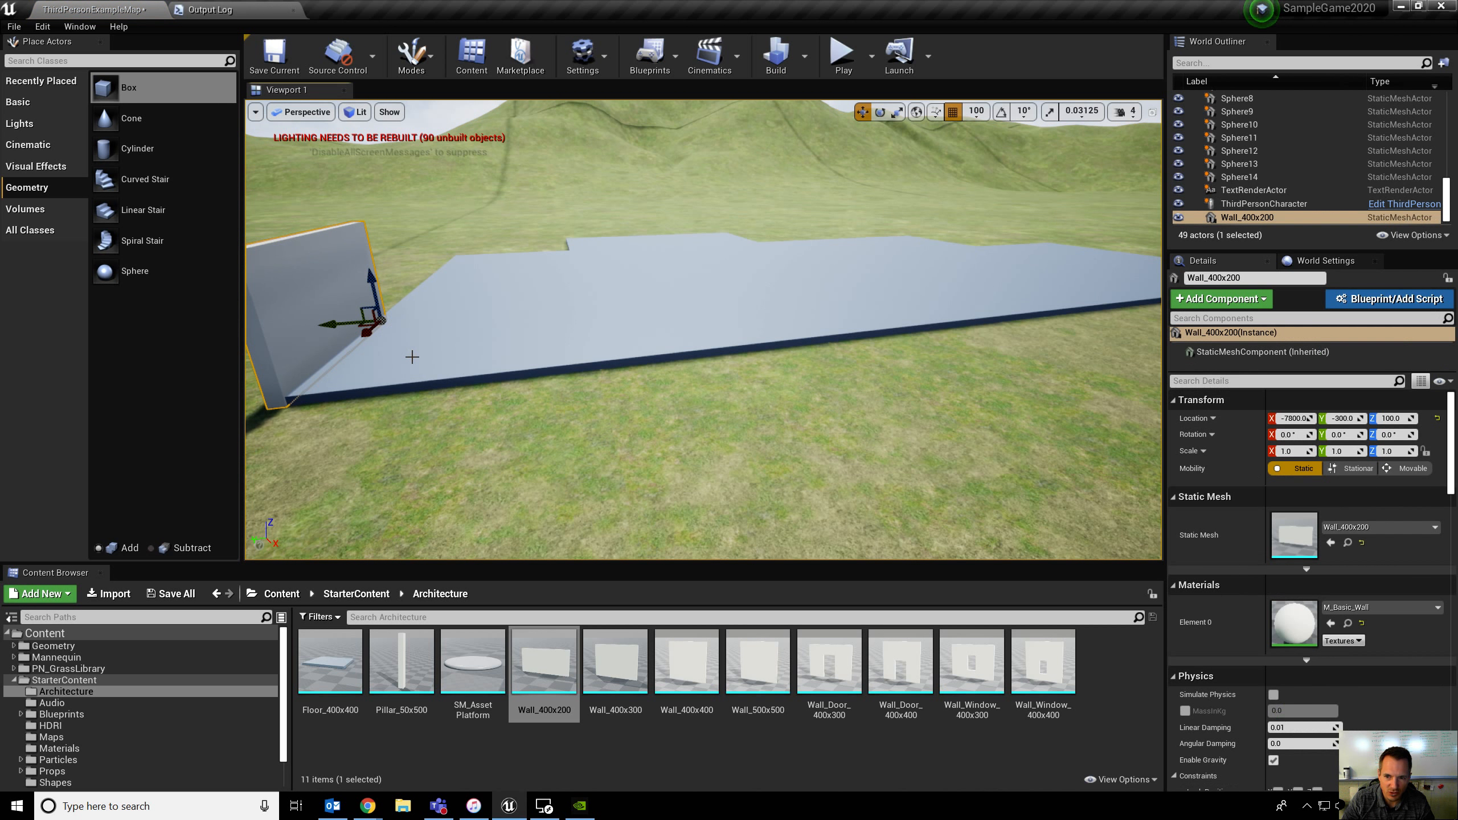
key(ctrl+z)
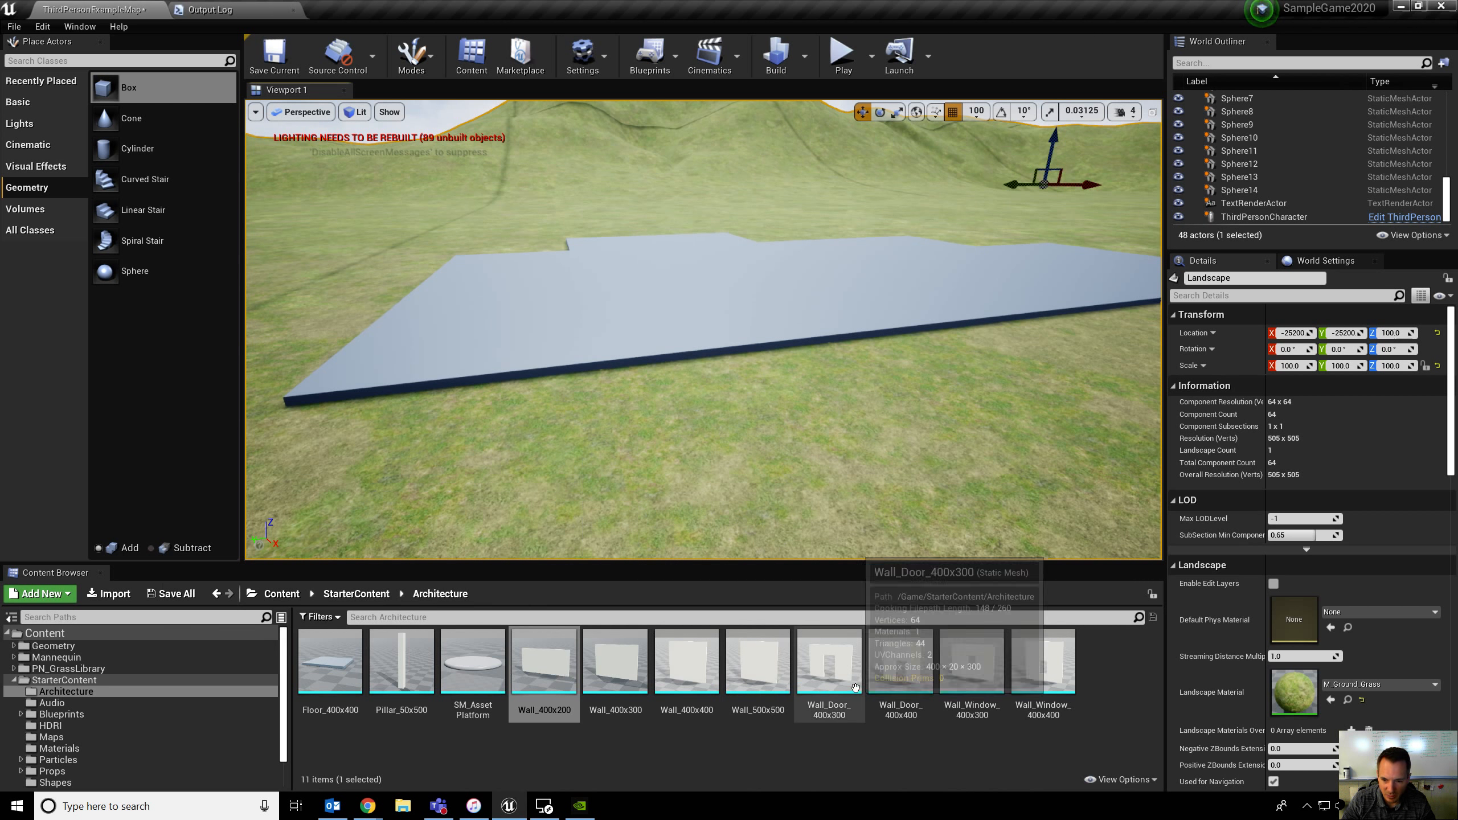
Step: Place a Wall_Door_400x300 across the floor's near edge at about X -7600, Y -900, Z 100
drag(856, 691, 678, 314)
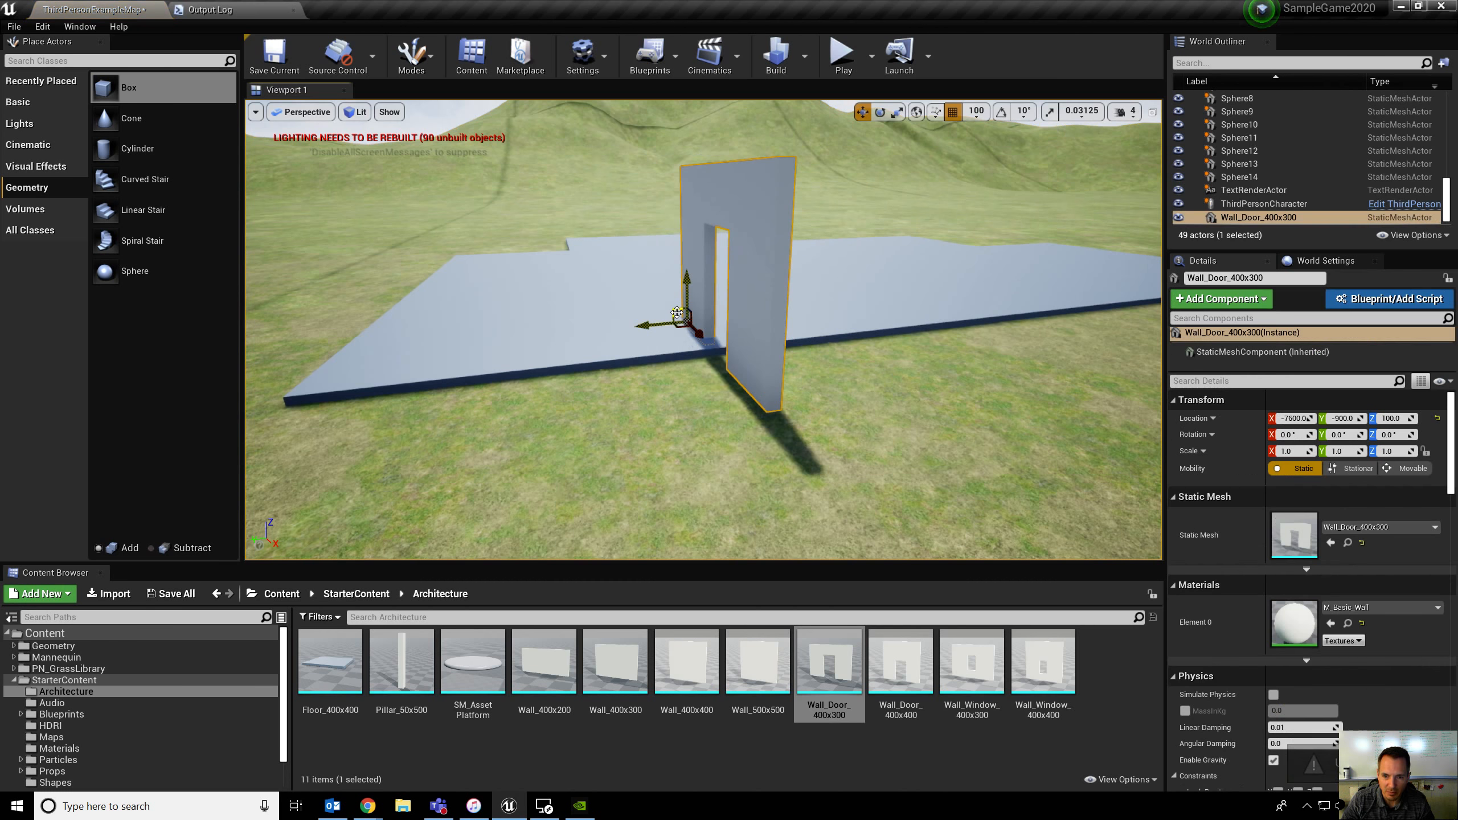
Step: Try rotating the door wall freely, undo the rotation, and turn on rotation grid snapping
key(e)
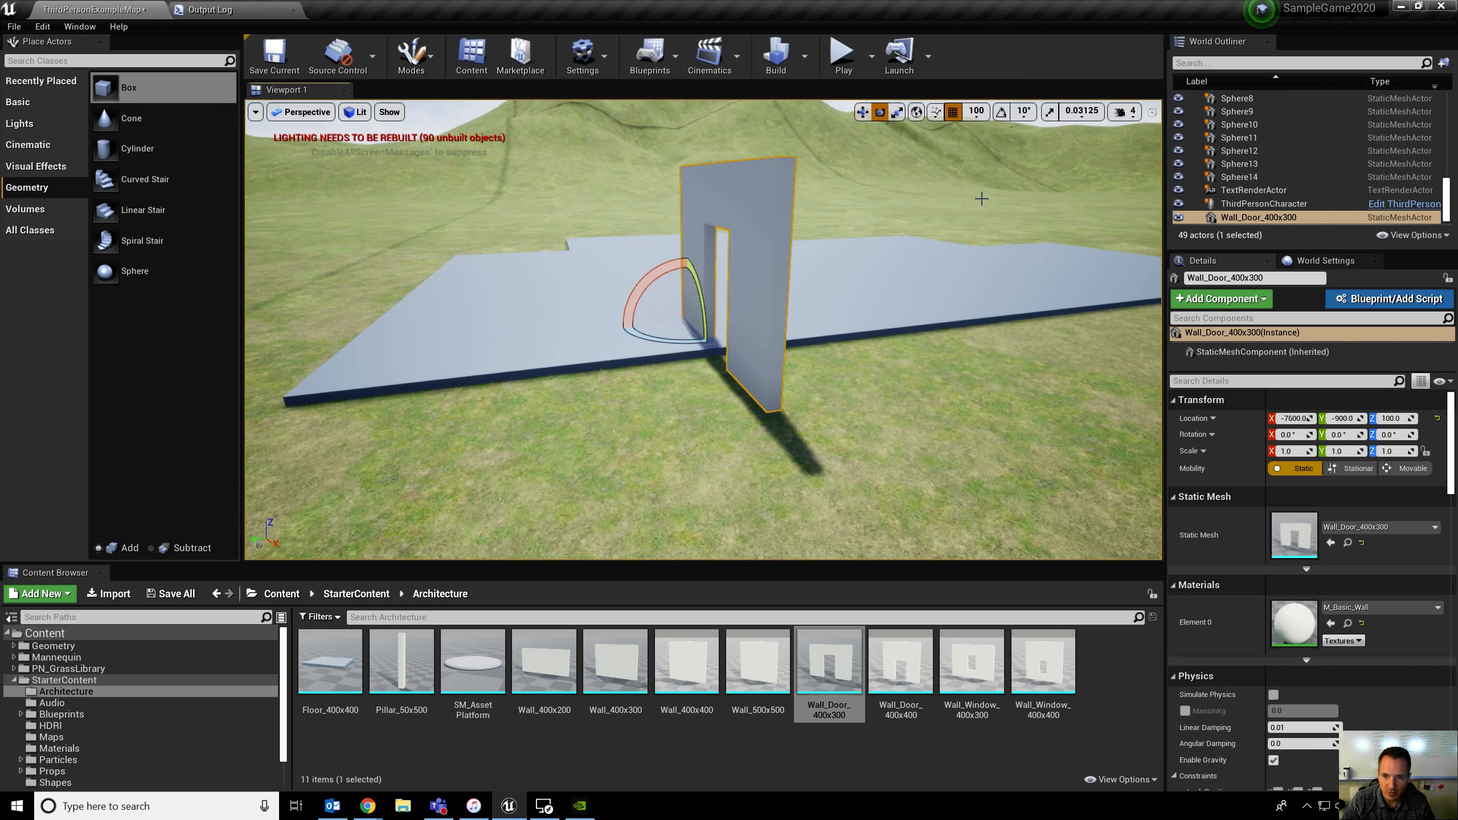
drag(645, 336, 541, 279)
key(ctrl+z)
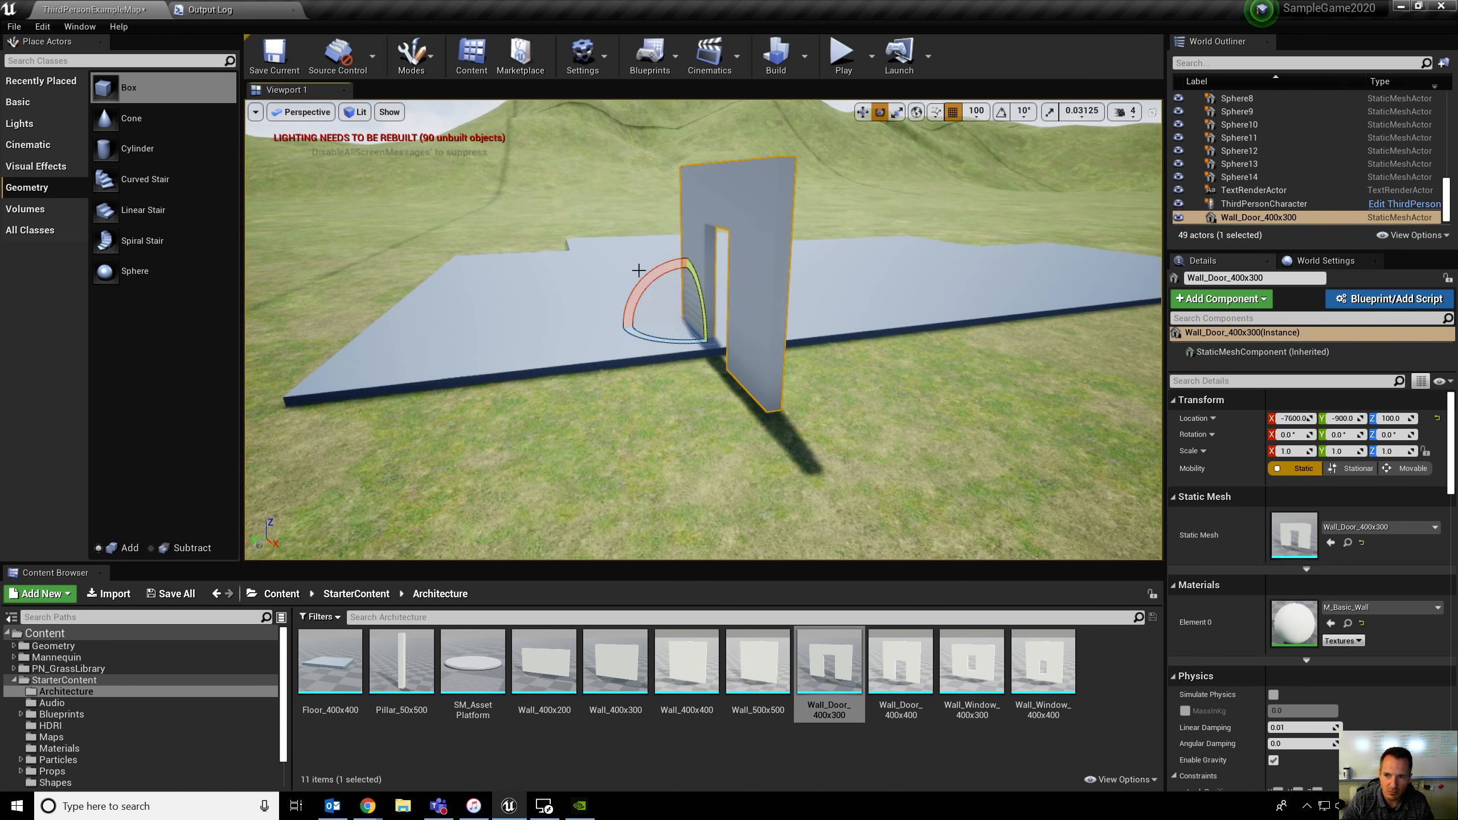
click(1002, 119)
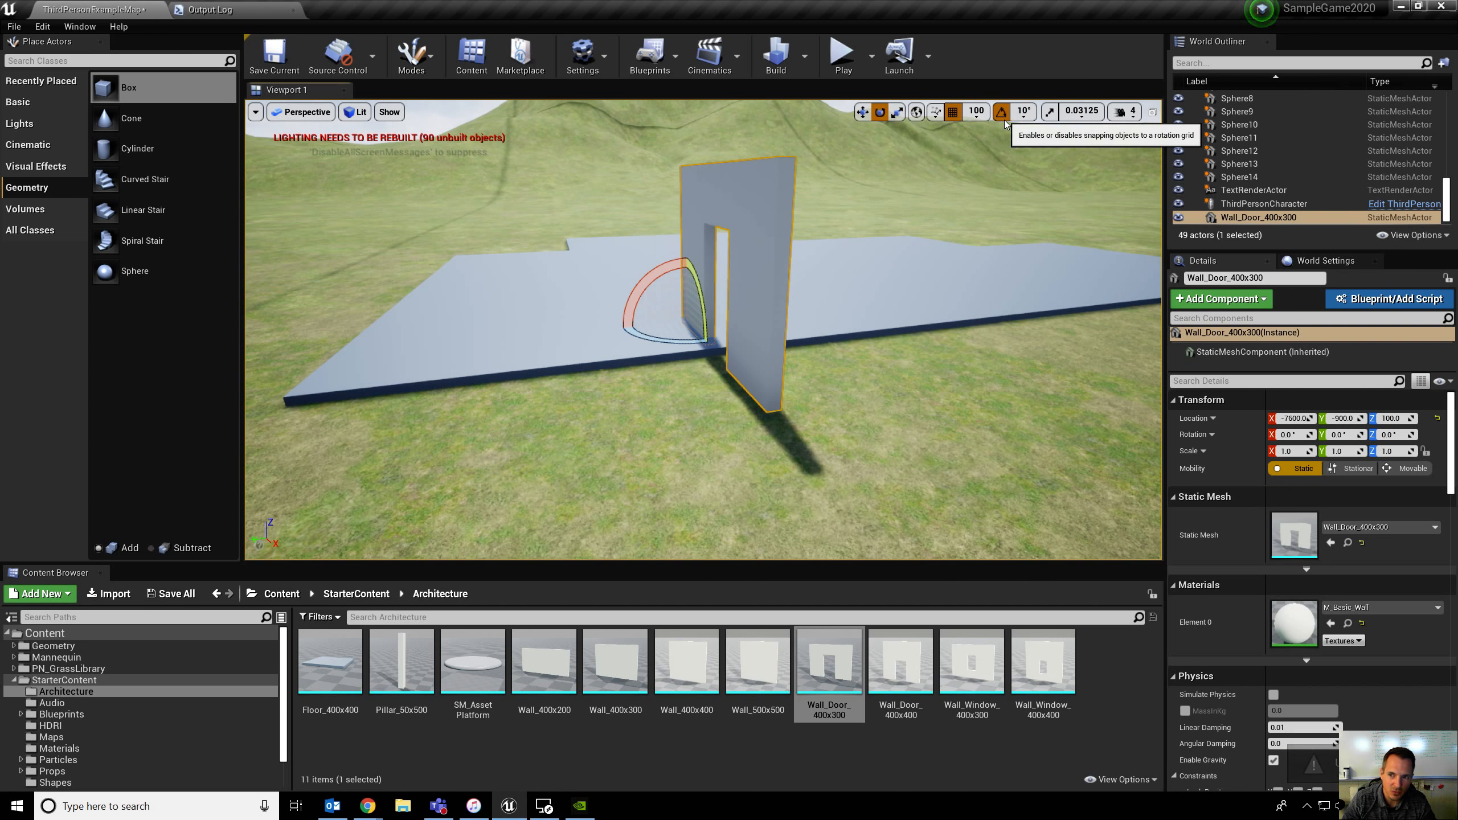
Step: Set the rotation snap to 15° and rotate the door wall -90° about Z
click(1025, 112)
click(1033, 172)
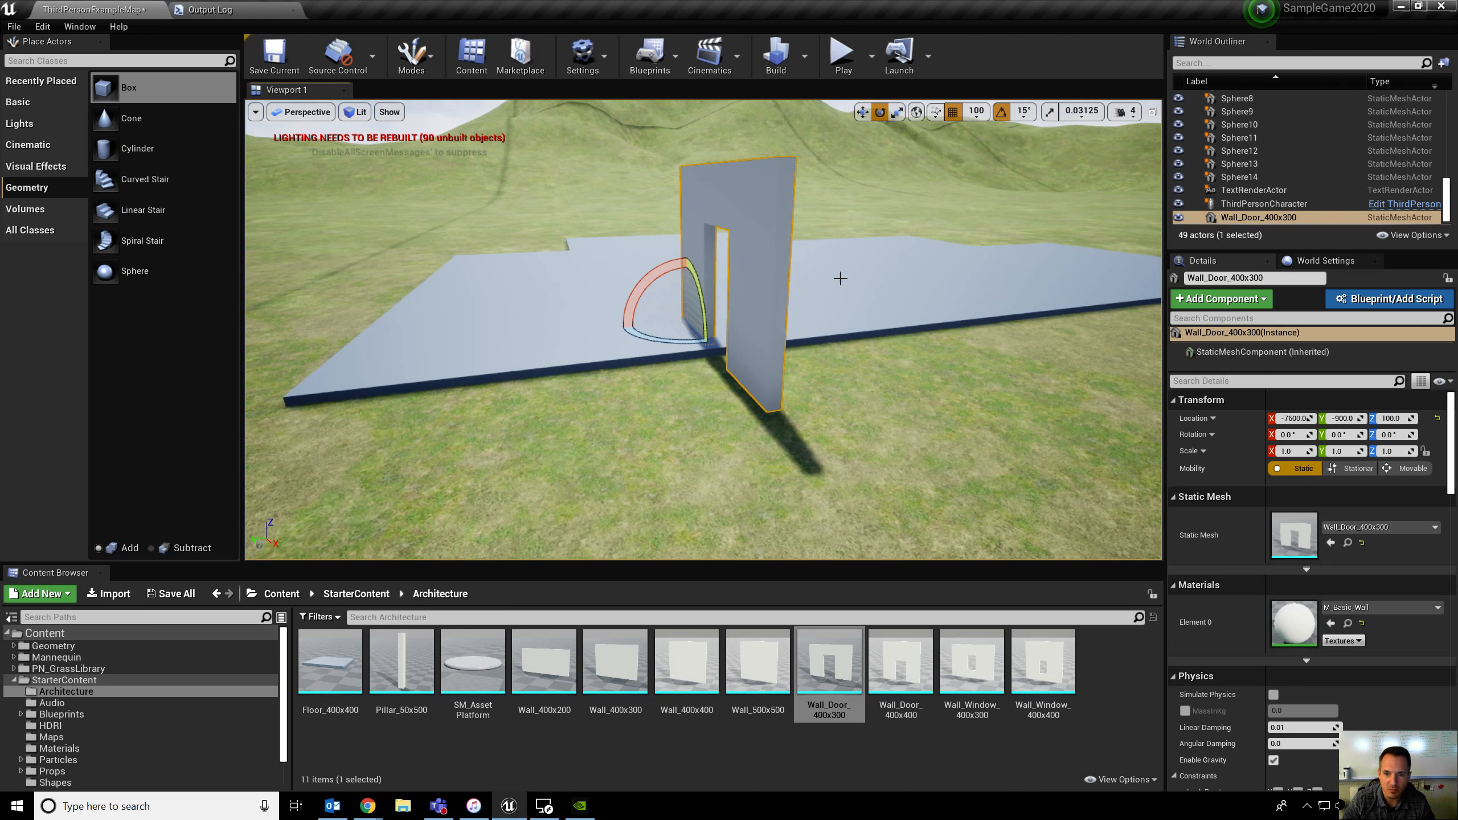
drag(657, 338, 798, 322)
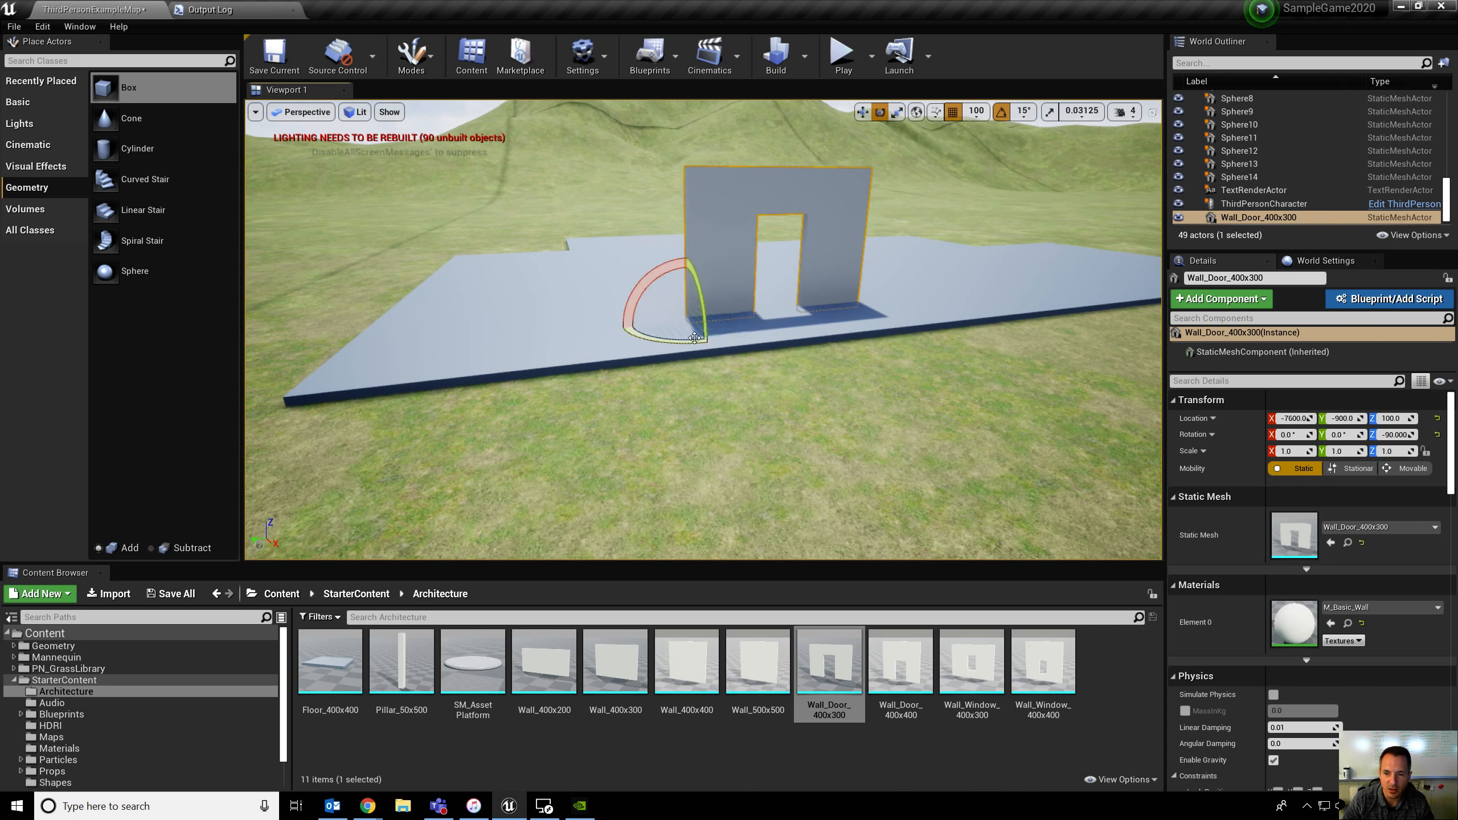
Step: Move the door wall in grid steps onto the floor's front edge, lined up with the floor tiles
mouse_move(843, 313)
right_down()
mouse_move(843, 253)
mouse_move(843, 345)
mouse_move(843, 313)
right_up()
key(w)
drag(659, 407, 735, 429)
right_drag(884, 415, 671, 350)
drag(631, 414, 831, 419)
click(864, 344)
right_drag(993, 380, 977, 394)
click(993, 397)
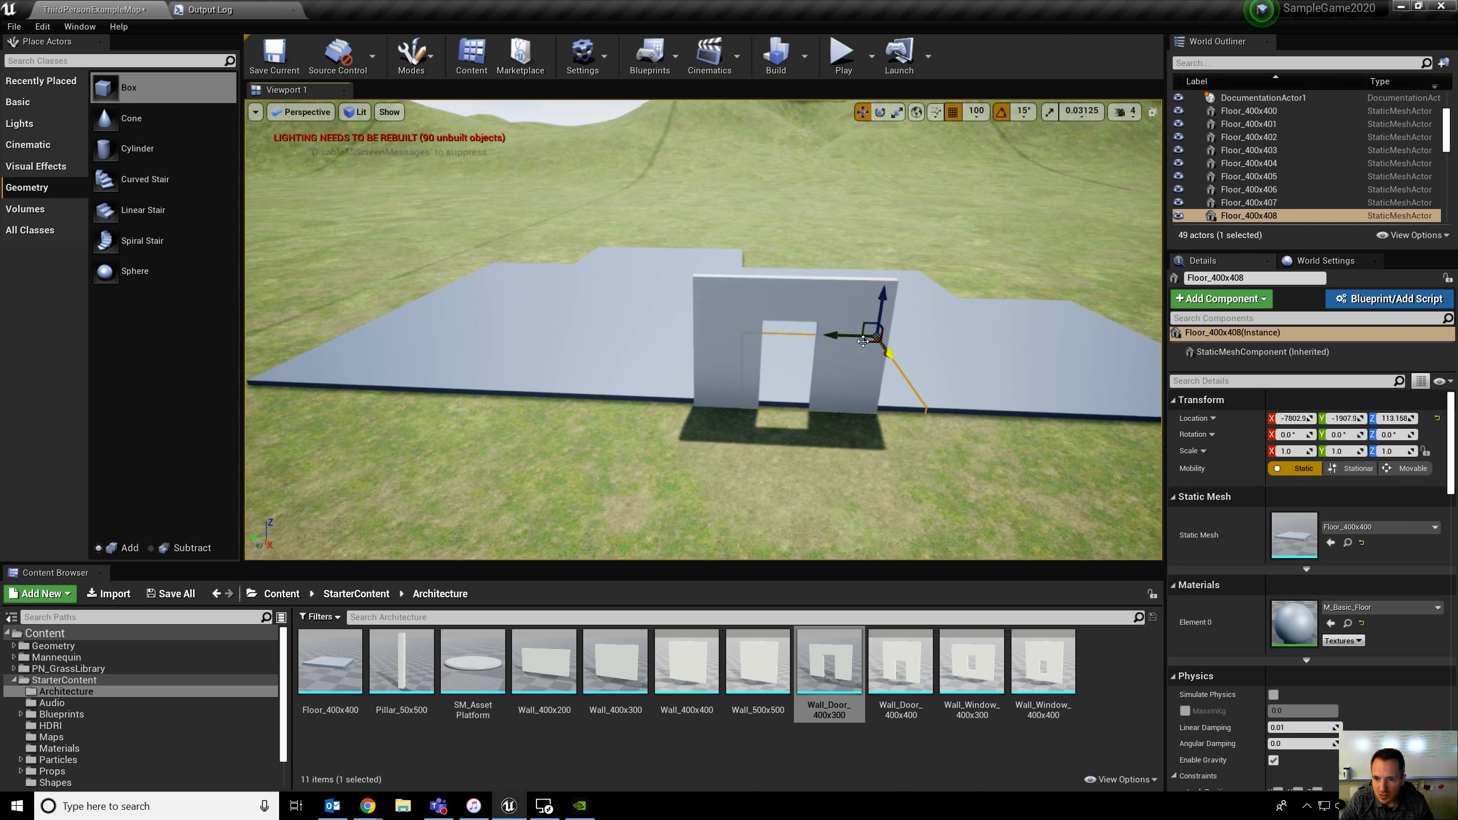
click(730, 337)
drag(671, 405, 563, 399)
click(652, 384)
right_drag(652, 384, 617, 390)
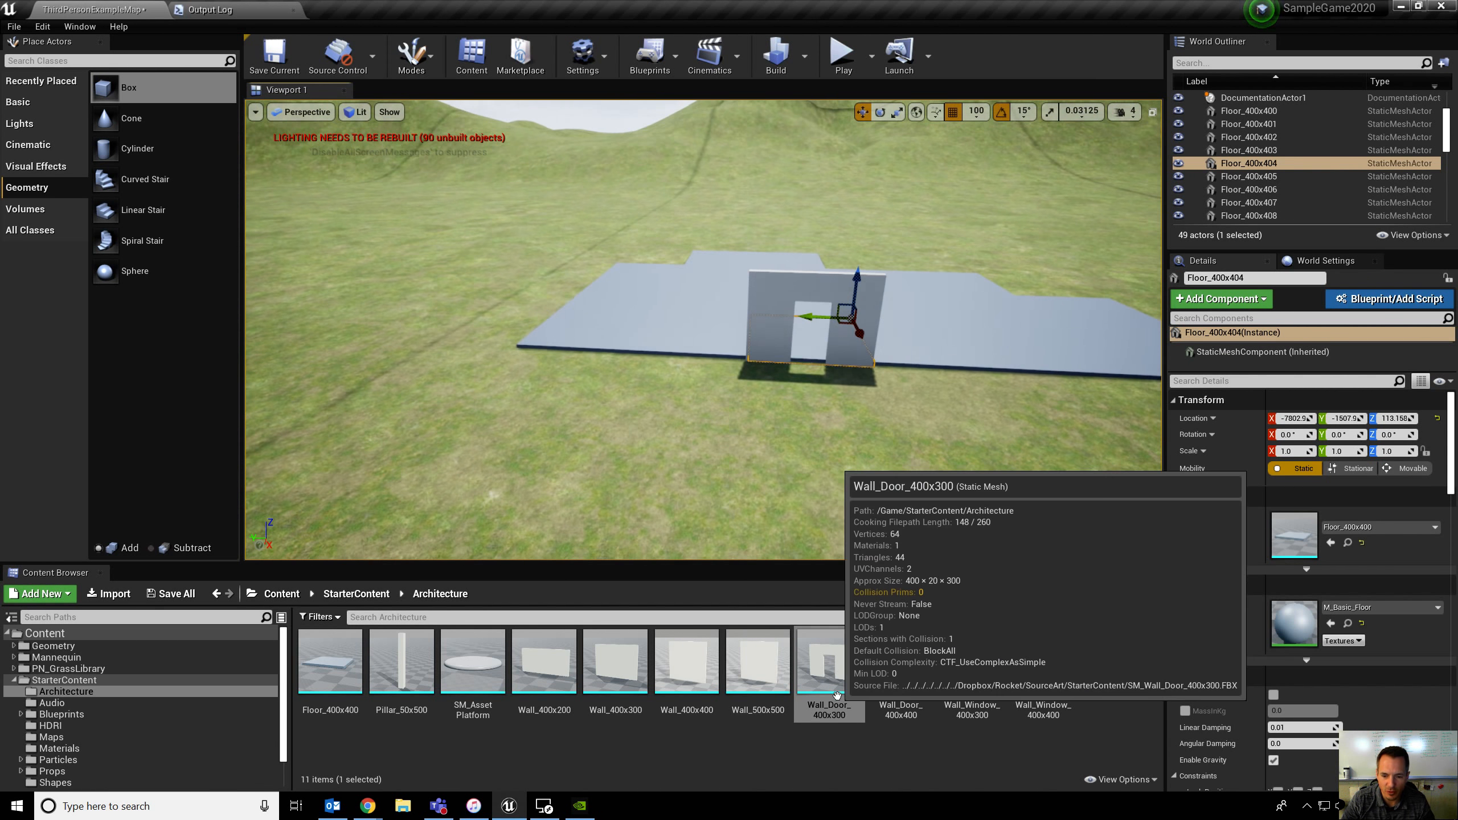
Step: Place two adjoining Wall_400x300 pieces beside the door wall at X -7400, Y -700 and Y -300, rotated -90° about Z
drag(614, 666, 487, 345)
key(e)
key(w)
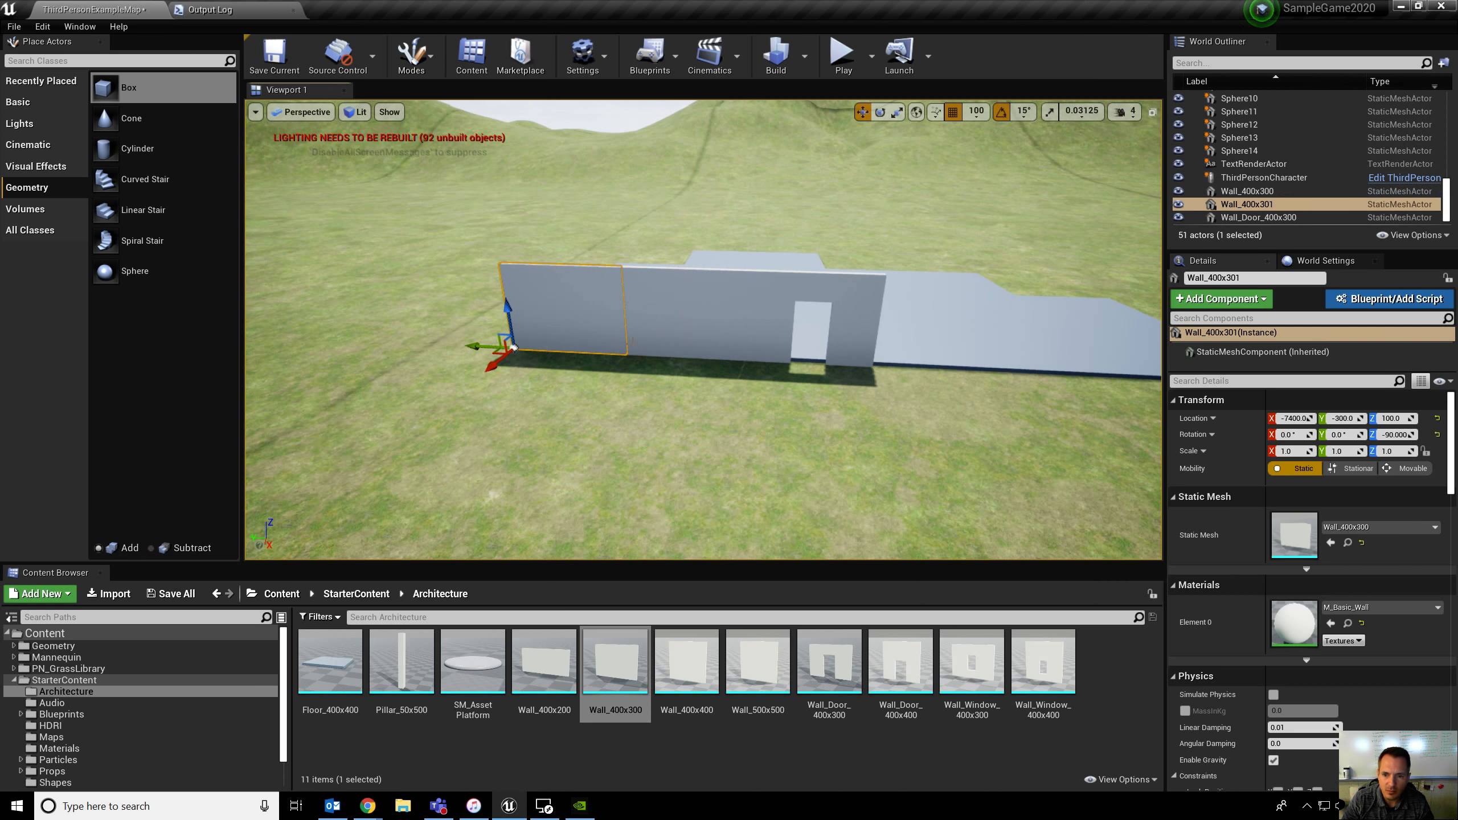
Step: Duplicate both plain walls to the other side of the door and add one more copy at X -7400, Y -2300
shift+click(670, 326)
alt+drag(587, 351, 843, 351)
right_drag(904, 385, 904, 385)
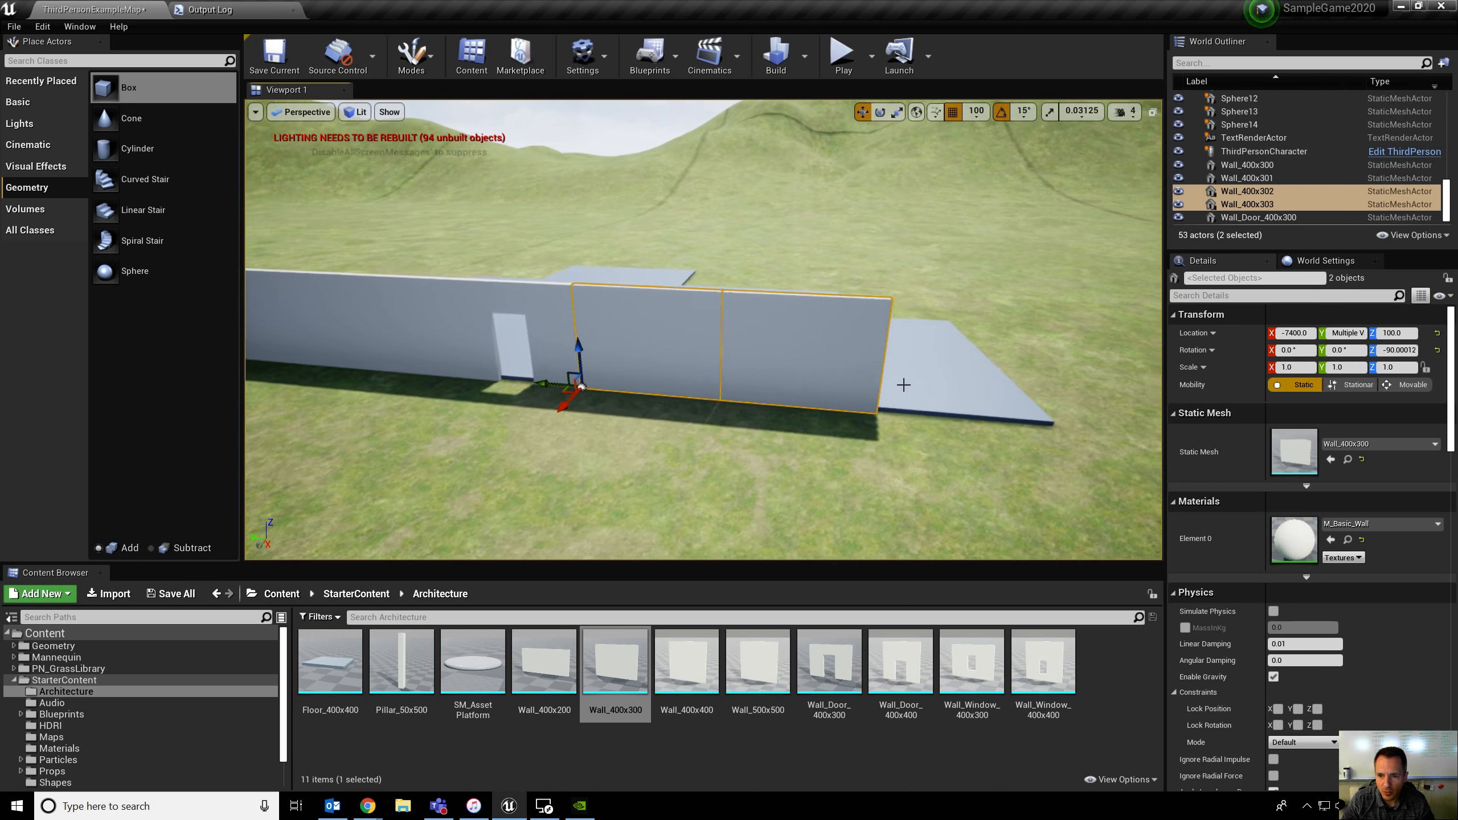
click(806, 391)
alt+drag(679, 393, 832, 401)
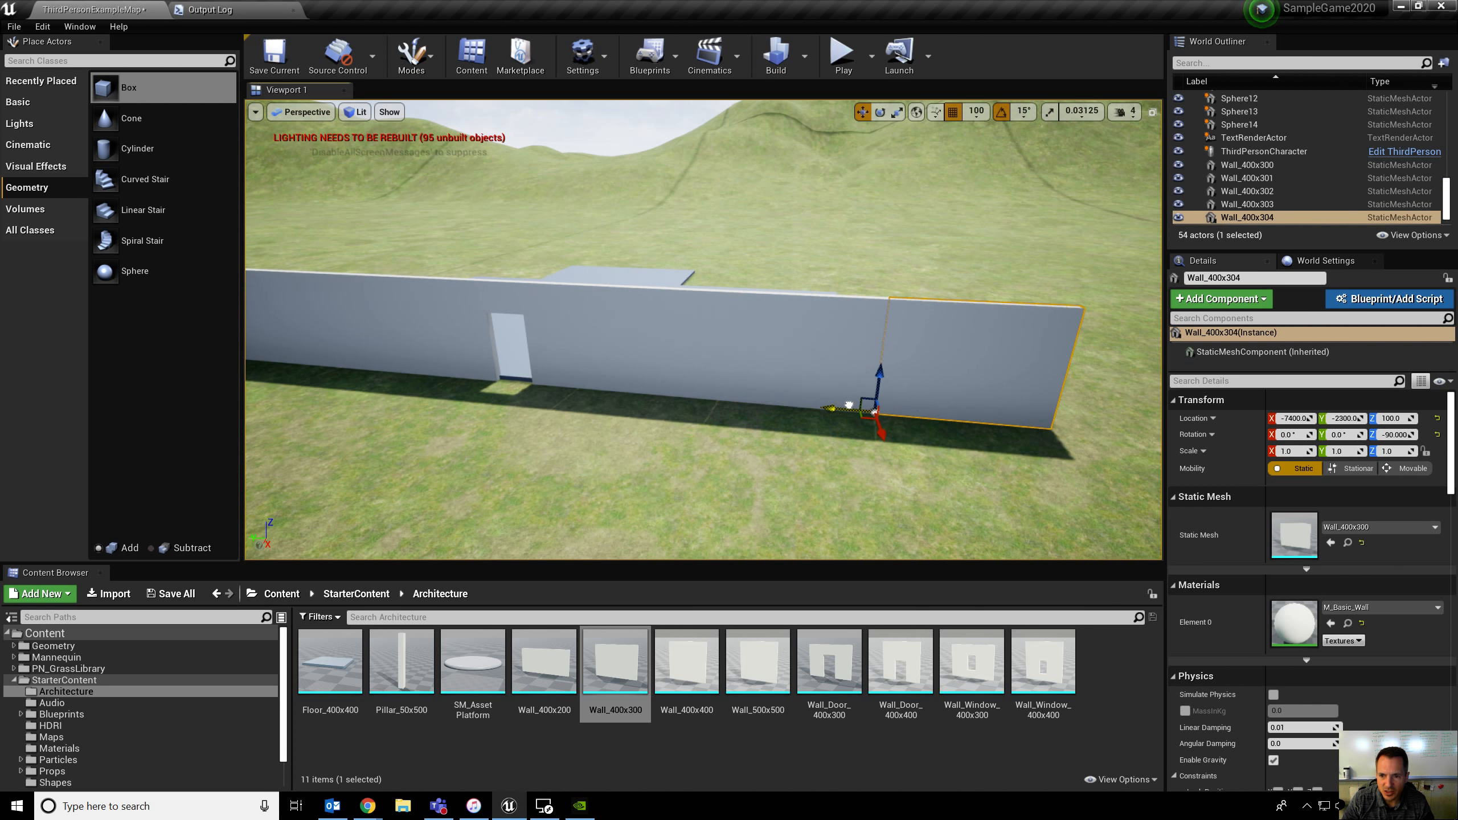
Step: Replace the plain wall Wall_400x303 beside the door with Wall_Window_400x300
click(703, 346)
right_drag(703, 345, 730, 369)
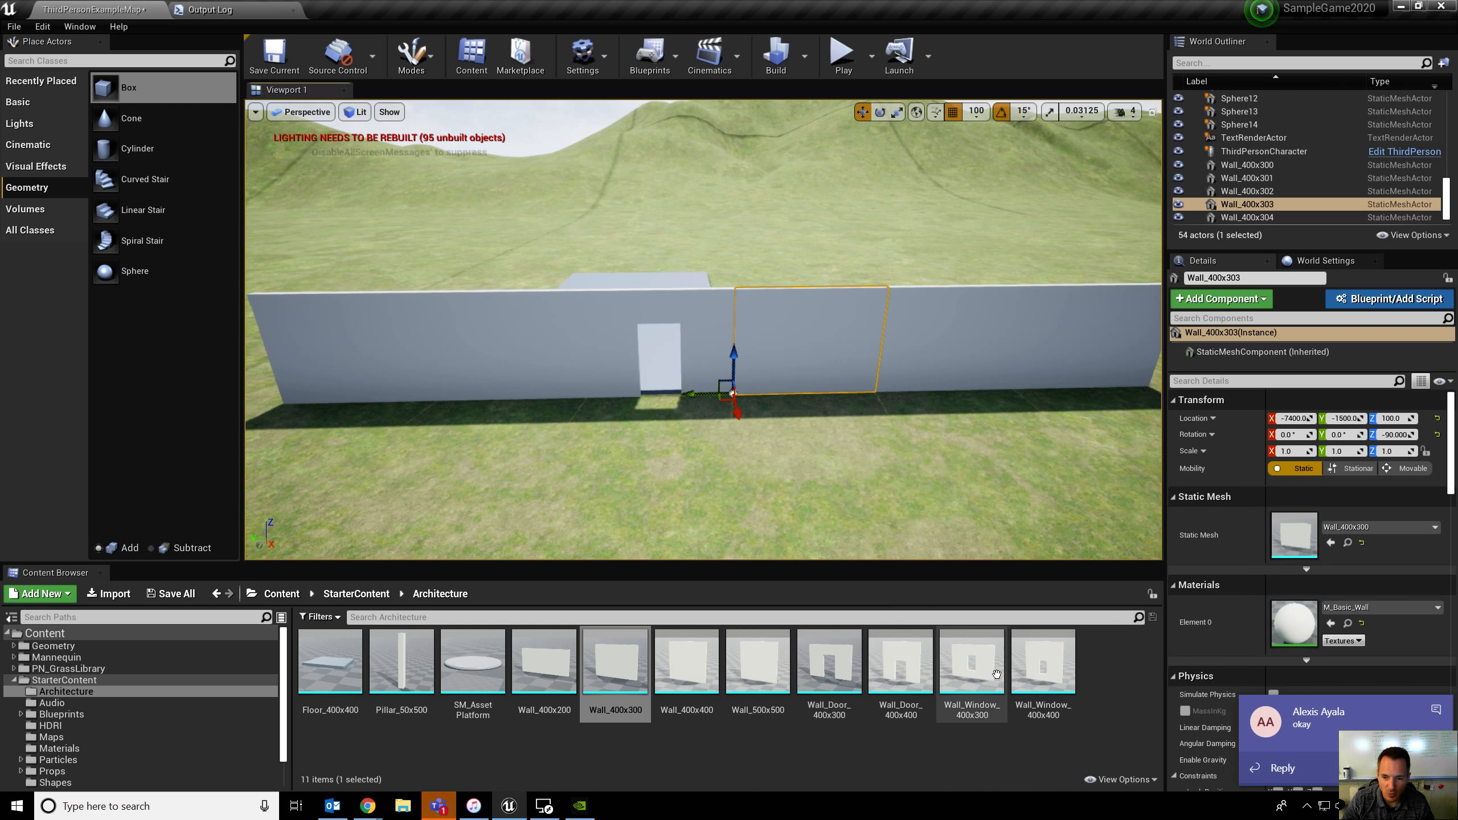
drag(973, 664, 982, 680)
key(Escape)
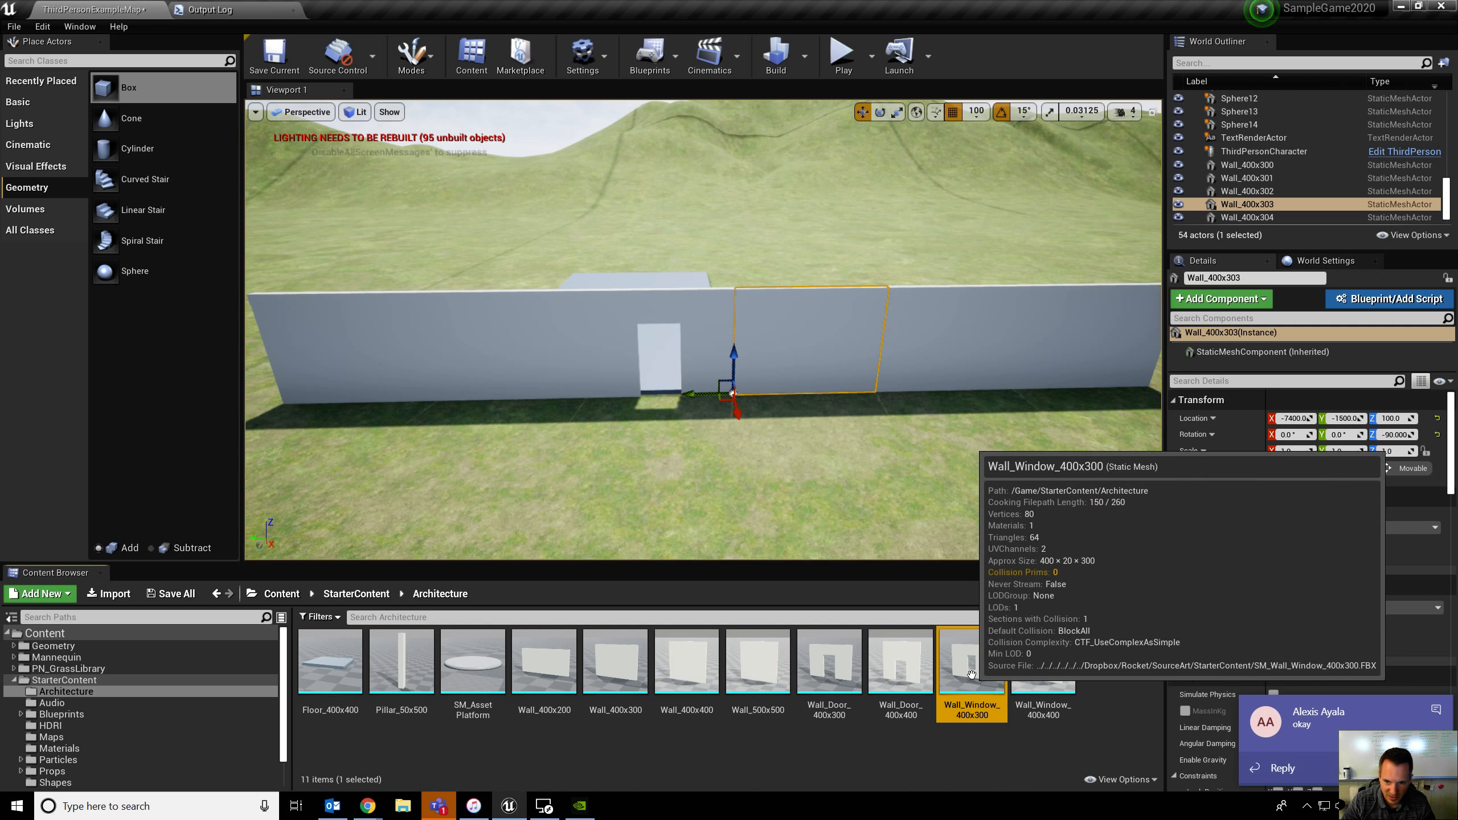
right_click(817, 303)
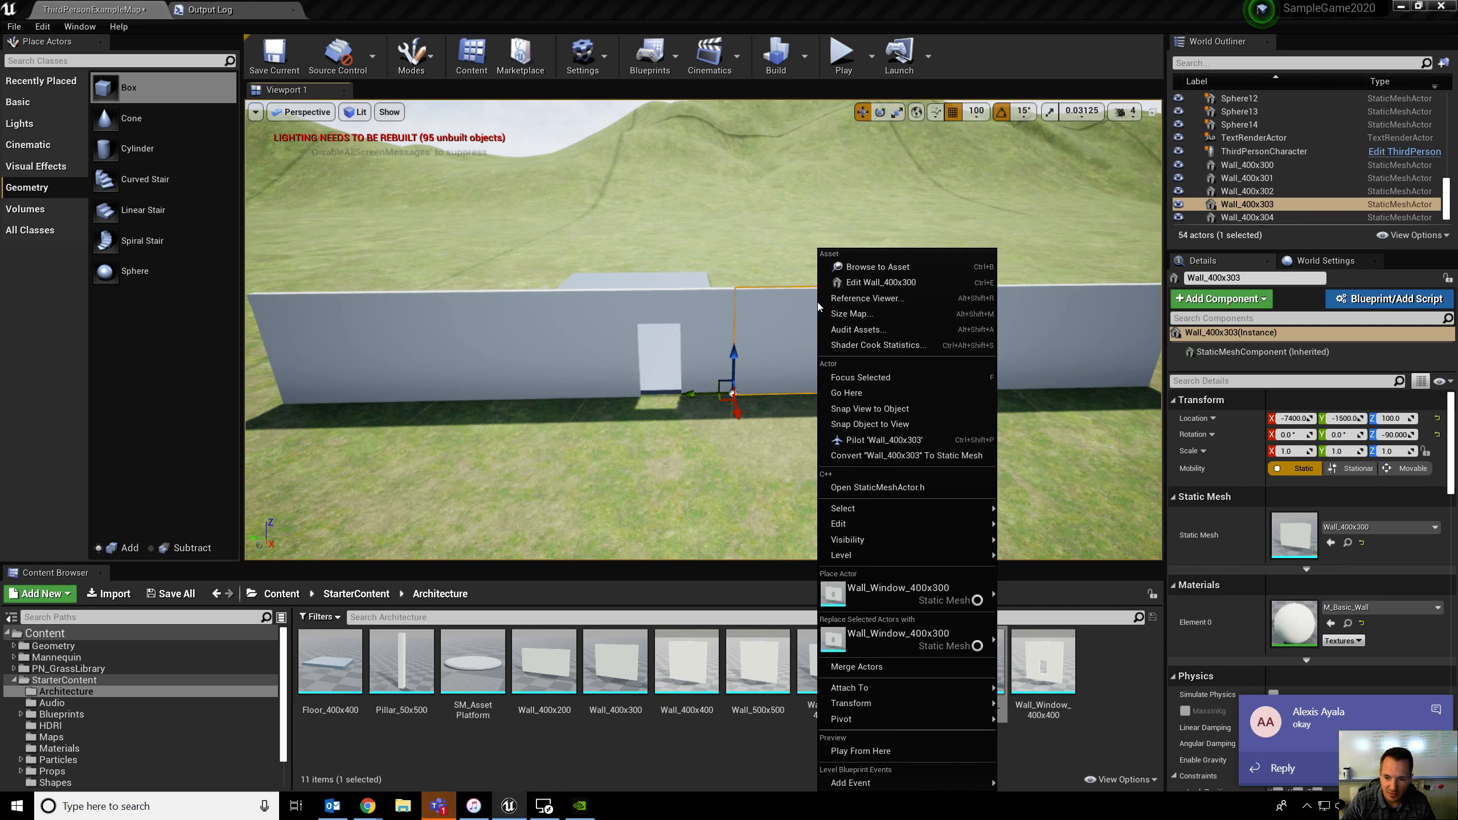
click(899, 638)
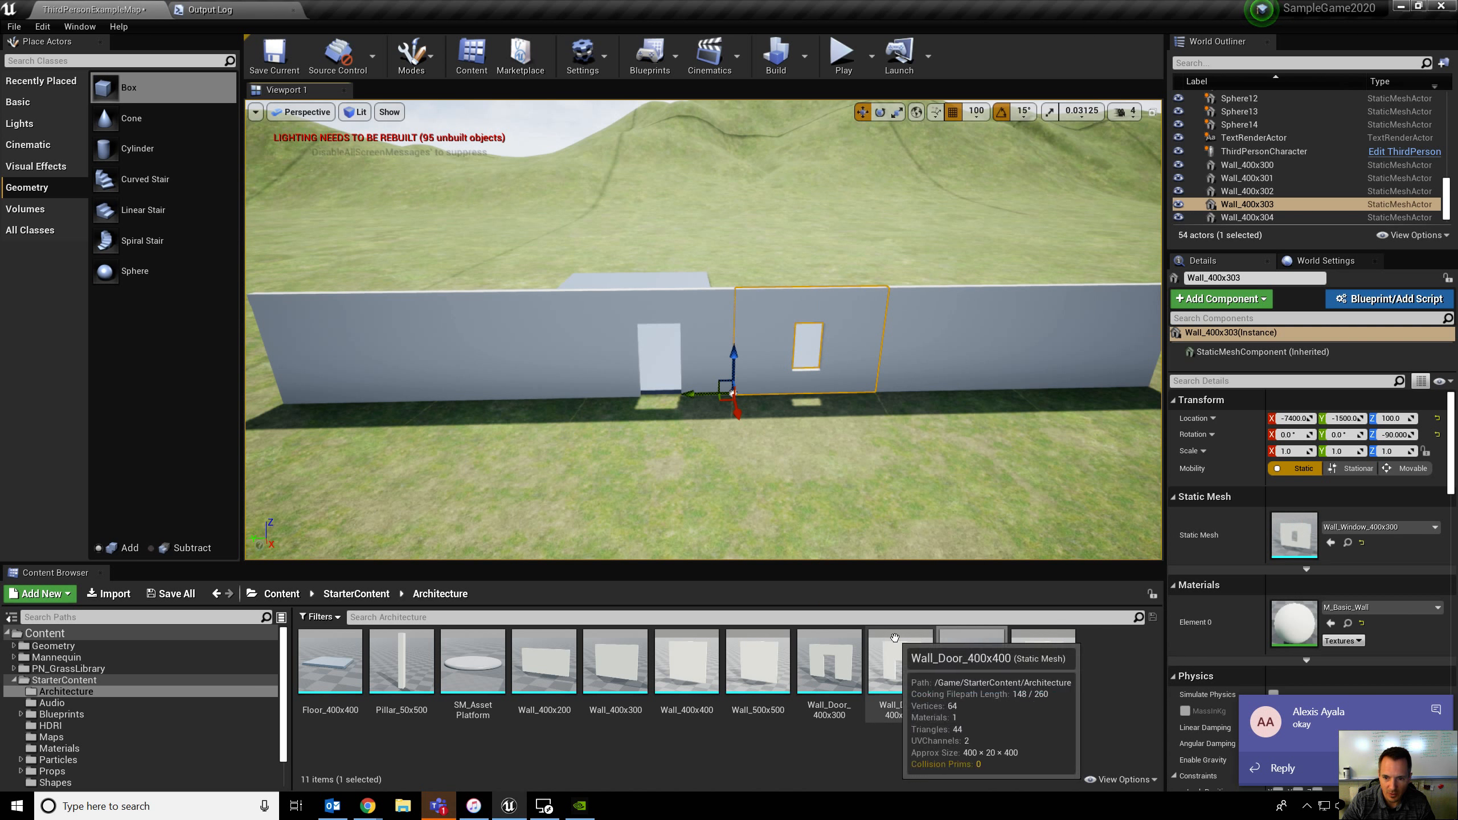
Step: Replace the plain wall Wall_400x300 on the door's opposite side with Wall_Window_400x300
click(949, 424)
click(496, 332)
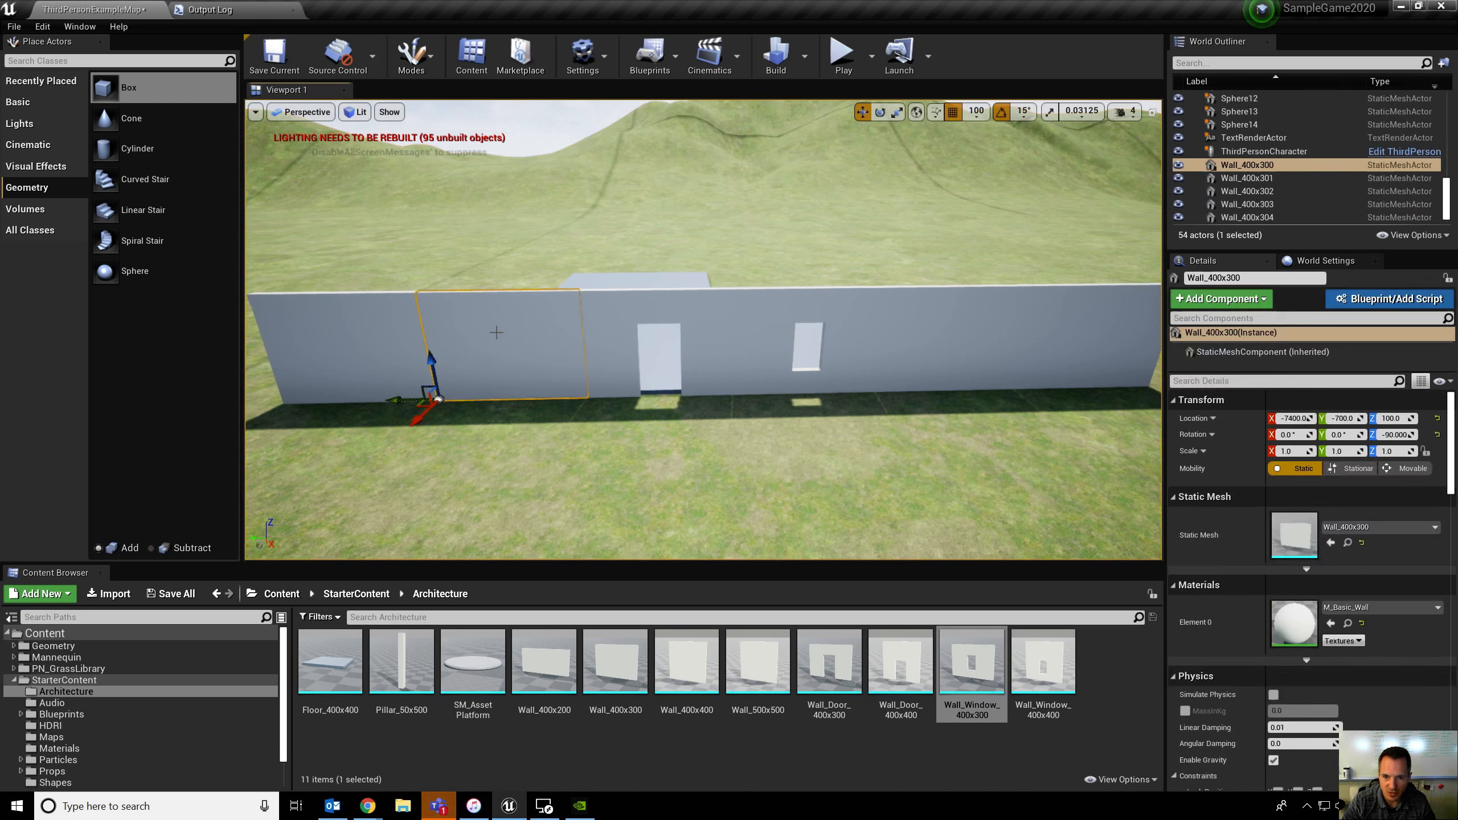
right_click(989, 664)
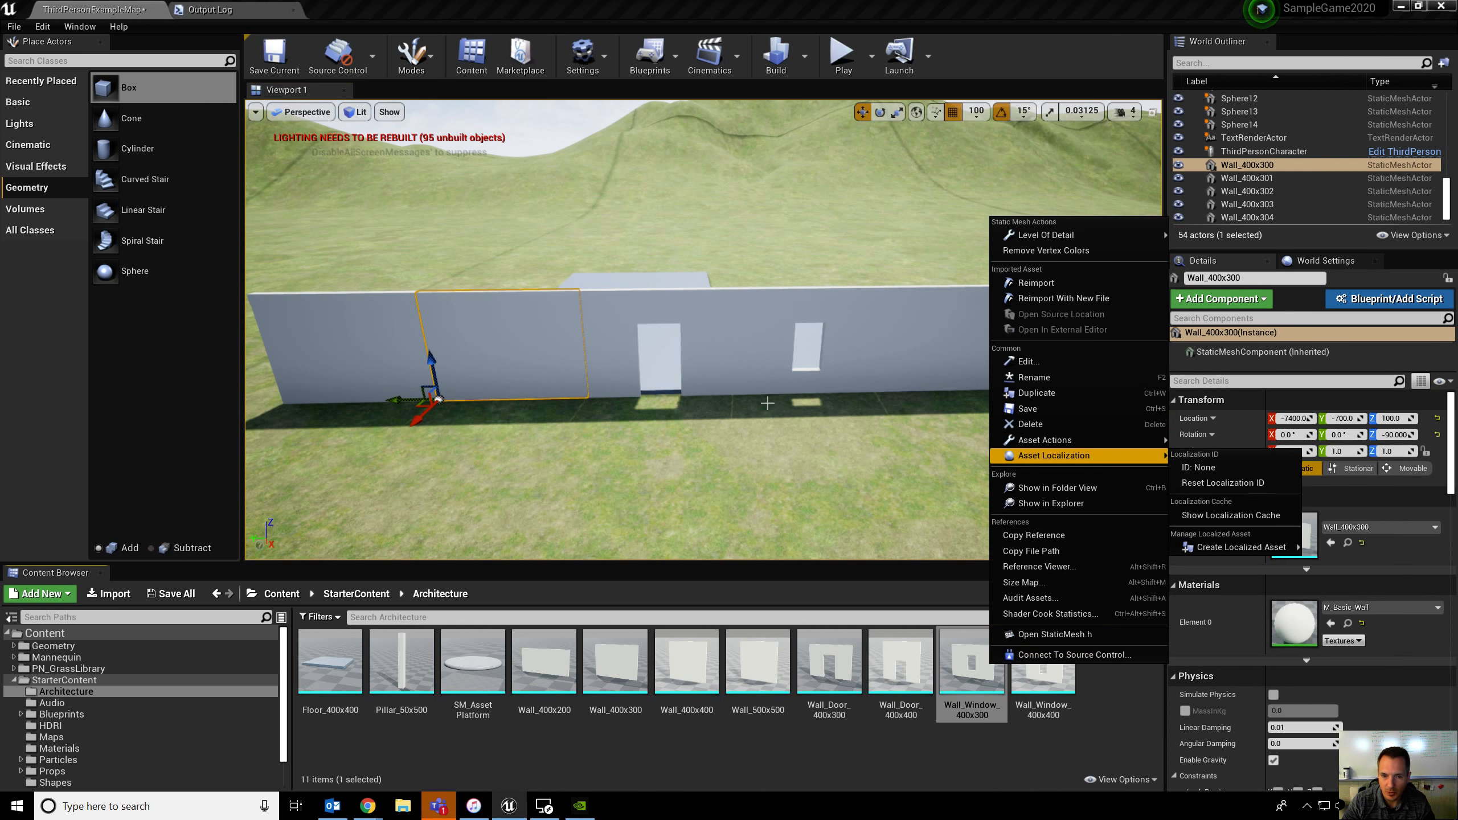
right_click(489, 354)
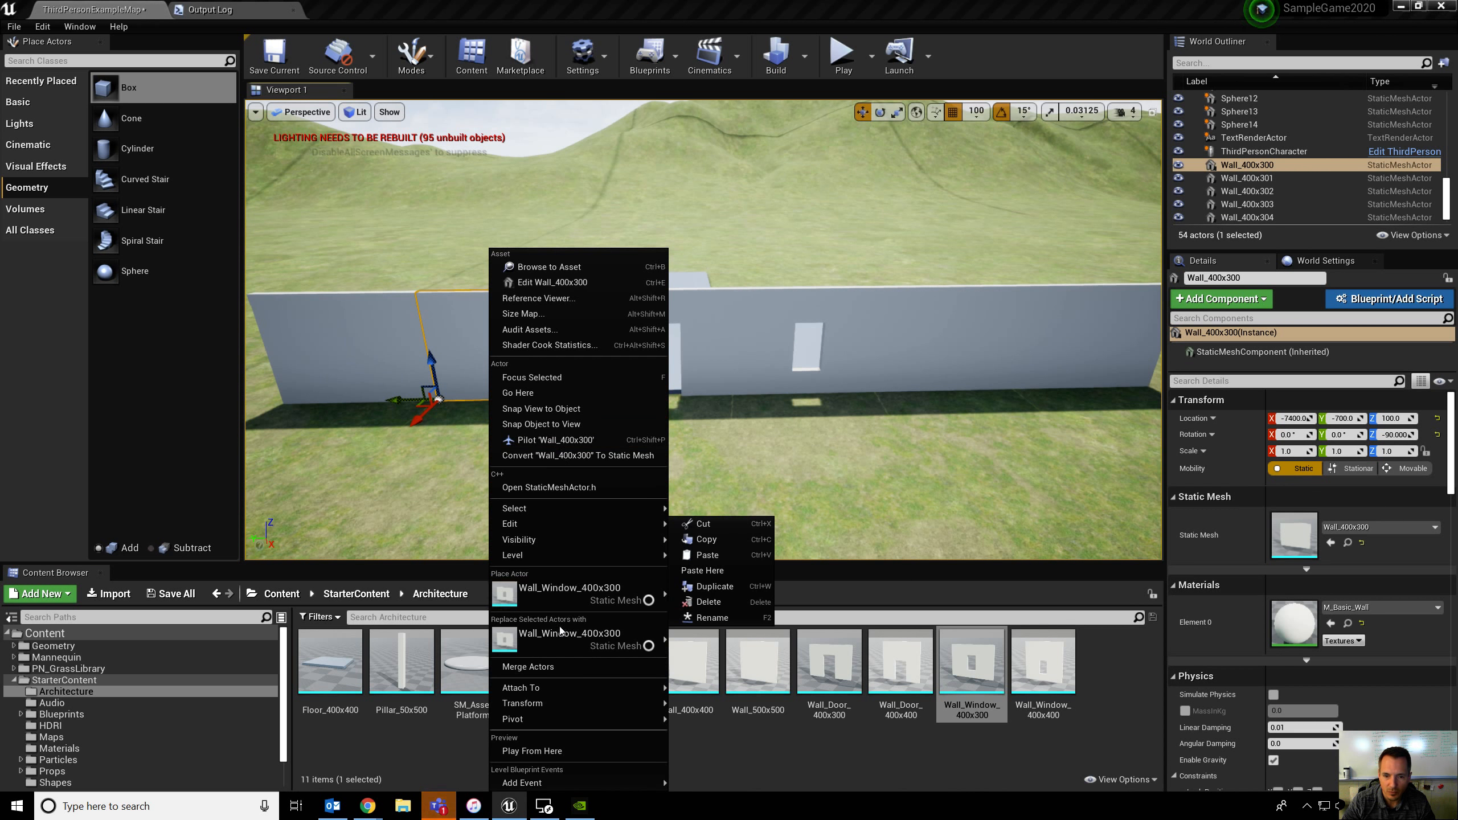
click(561, 633)
click(696, 542)
Step: Place a Wall_400x300 on the floor's side edge at X -7800, Y -2700, Z 100, and duplicate it to X -8200
key(d)
right_drag(877, 494, 869, 361)
key(s)
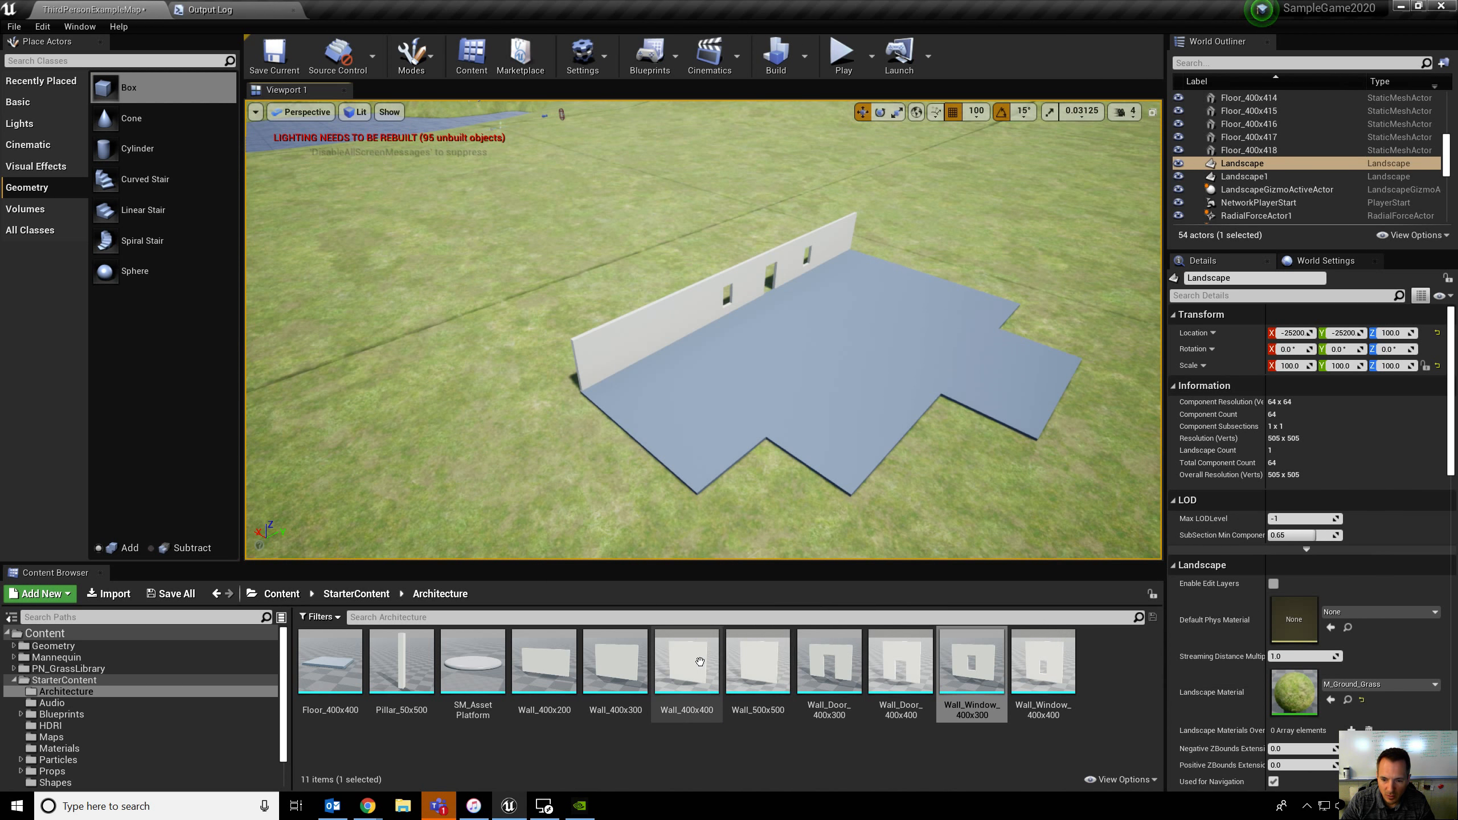
drag(623, 667, 636, 438)
right_drag(644, 441, 638, 479)
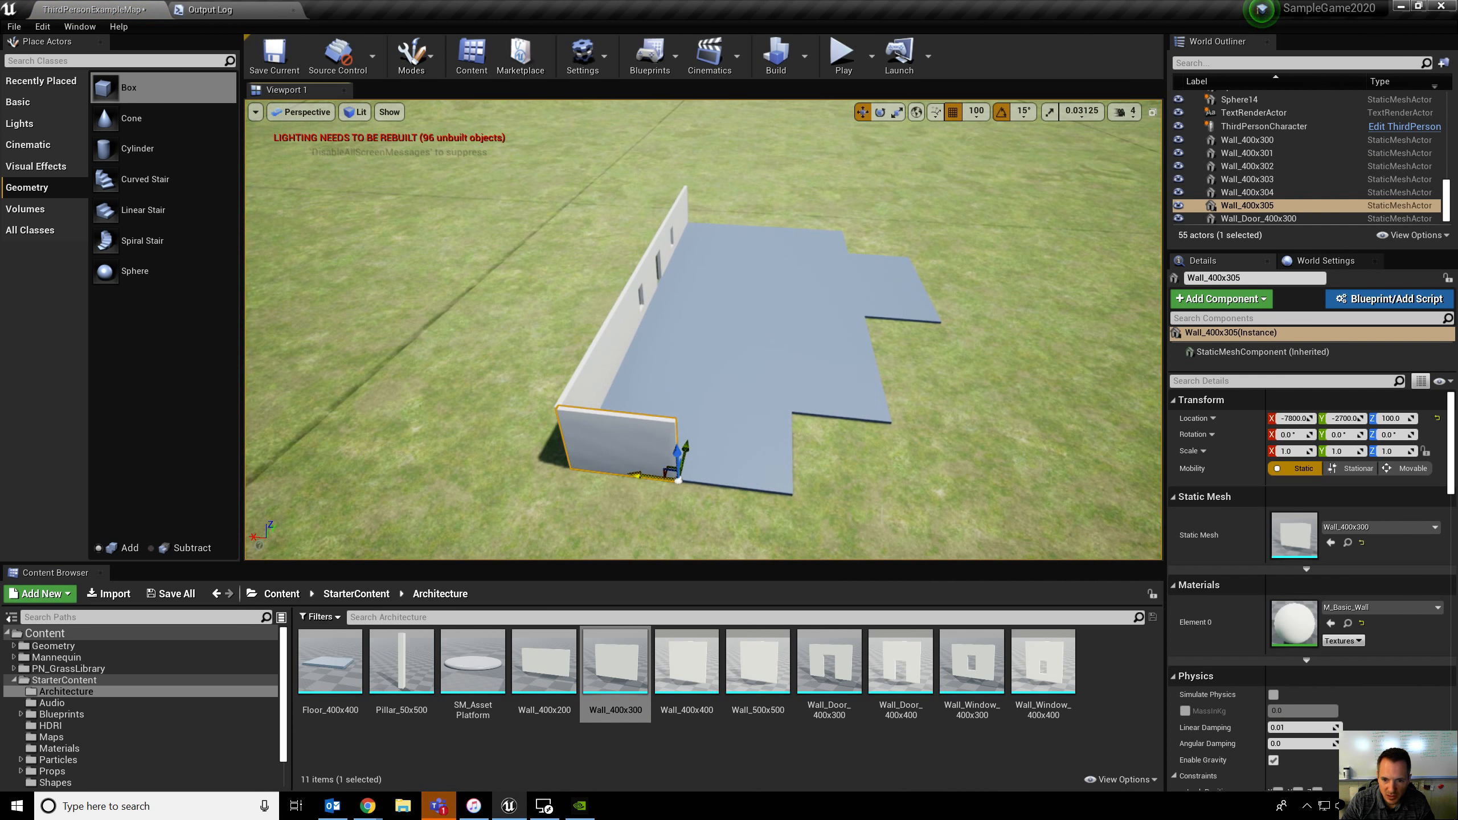
alt+drag(636, 475, 745, 484)
Step: Duplicate walls around the first floor notch: one at X -8200, Y -2300 rotated -90° about Z, and one unrotated at X -8600, Y -2300
right_drag(983, 481, 787, 382)
click(662, 320)
right_drag(730, 329, 699, 331)
alt+drag(682, 309, 819, 471)
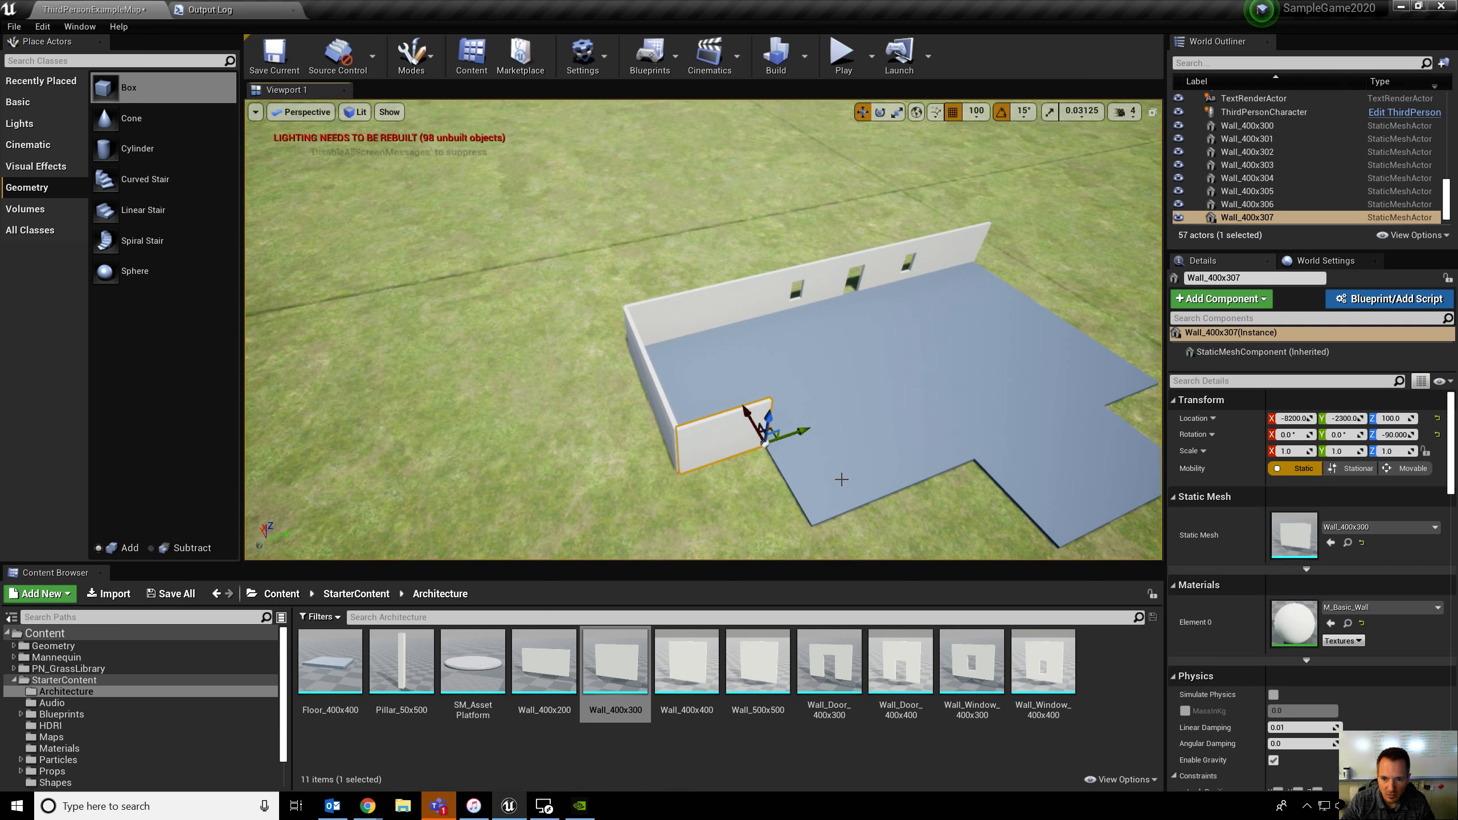
click(670, 416)
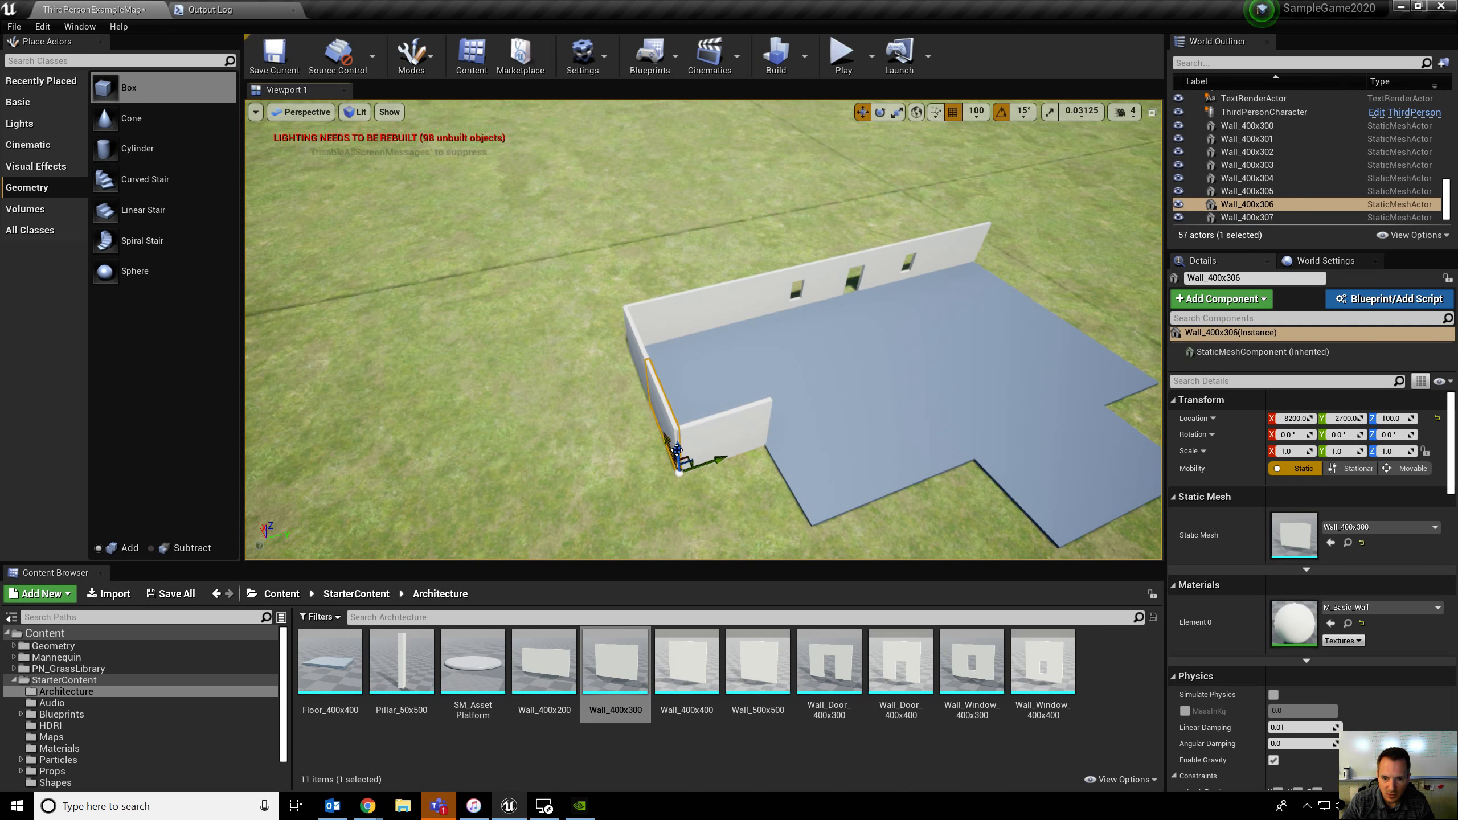
alt+drag(720, 458, 778, 484)
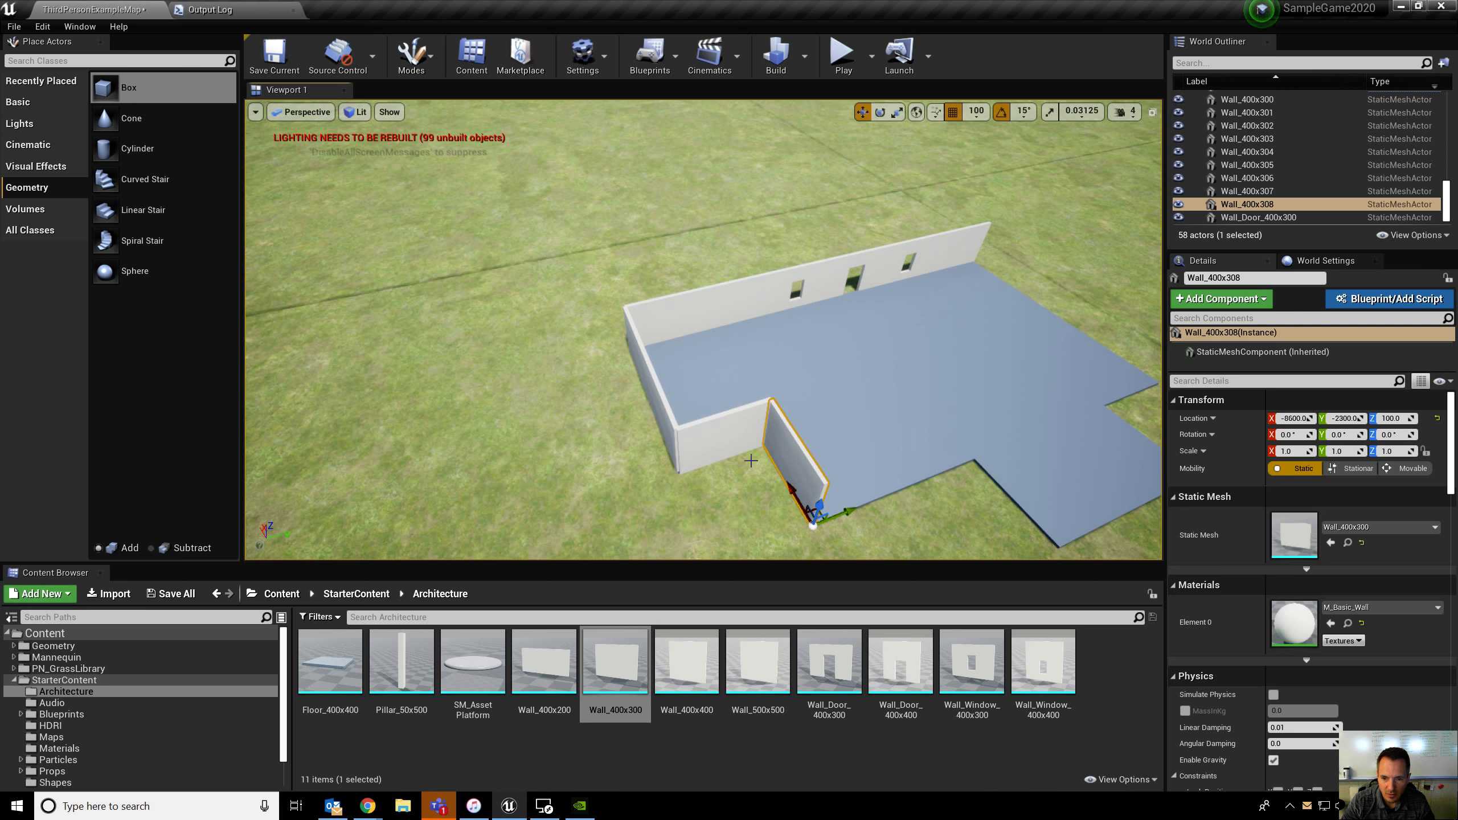
Step: Duplicate walls along the back edge at X -8600 up to Y -1500, and around the projecting tiles at X -9000
click(735, 436)
alt+drag(749, 416, 992, 464)
ctrl+click(790, 464)
alt+drag(847, 509, 1051, 472)
drag(1063, 395, 1152, 483)
right_drag(1152, 483, 1041, 444)
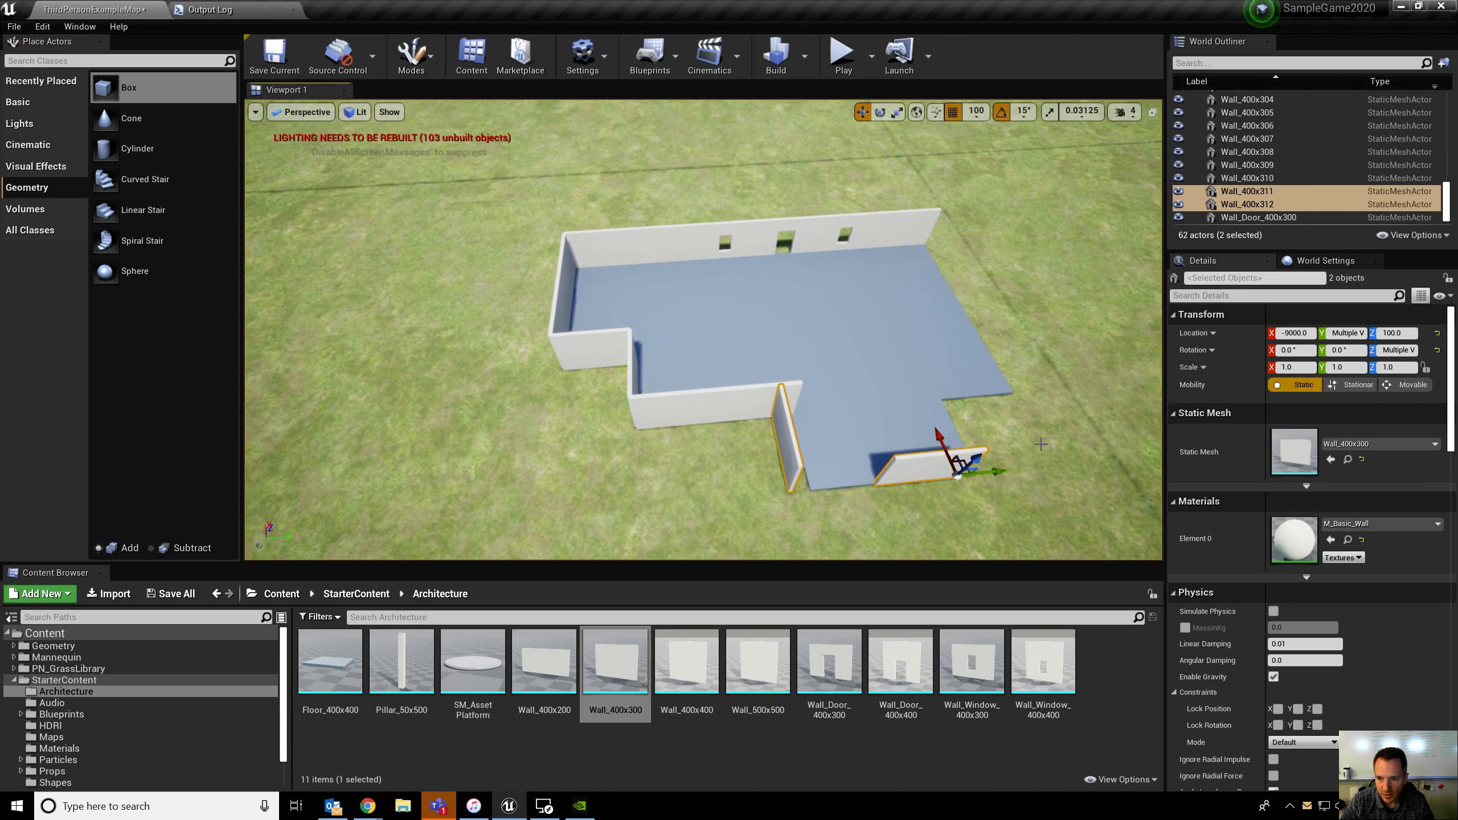
drag(1008, 472, 945, 470)
click(942, 470)
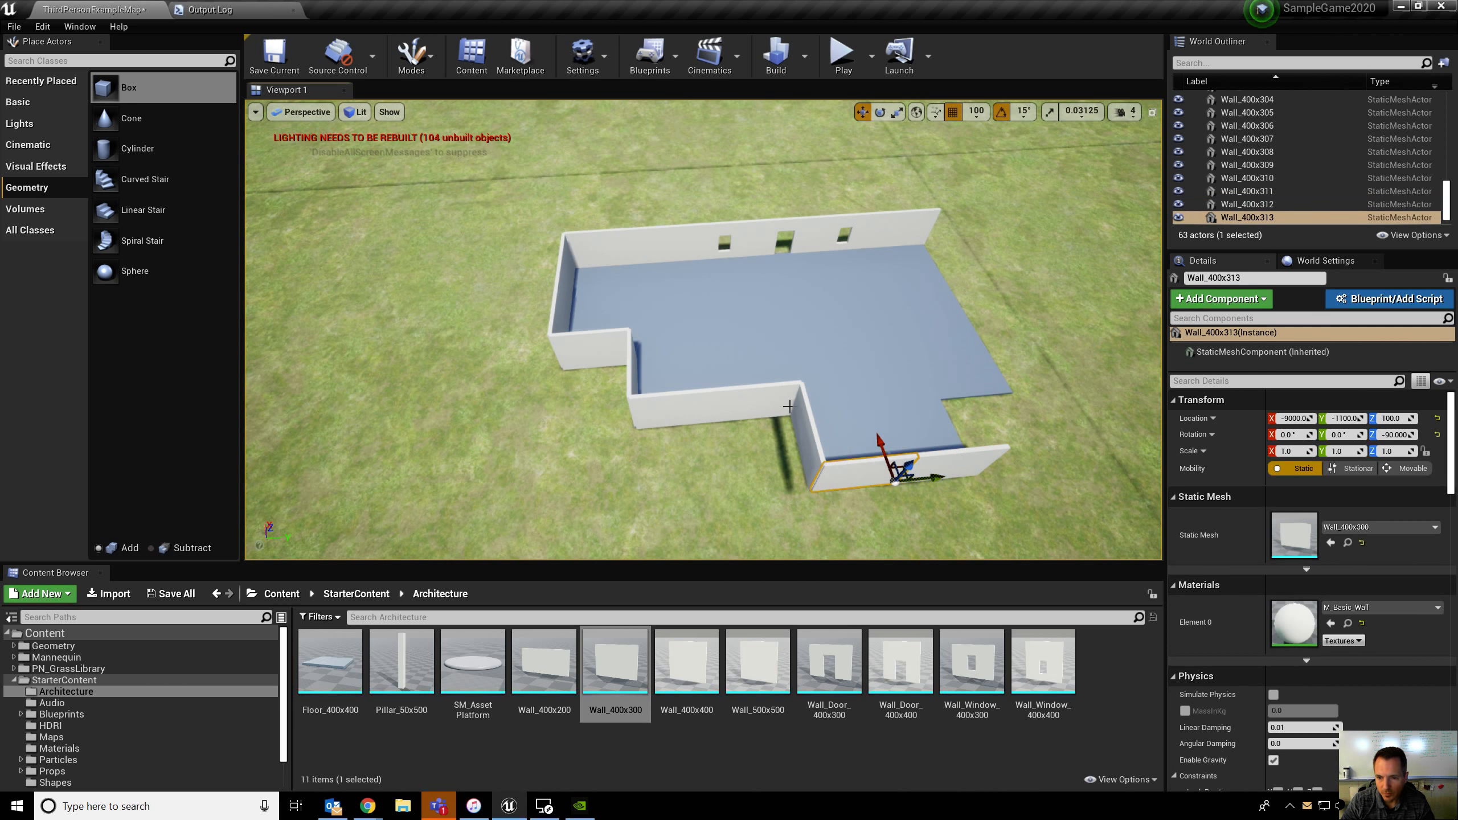
Step: Duplicate Wall_400x311 to the opposite side of the projecting area, and Wall_400x310 to X -8600, Y -300
click(811, 428)
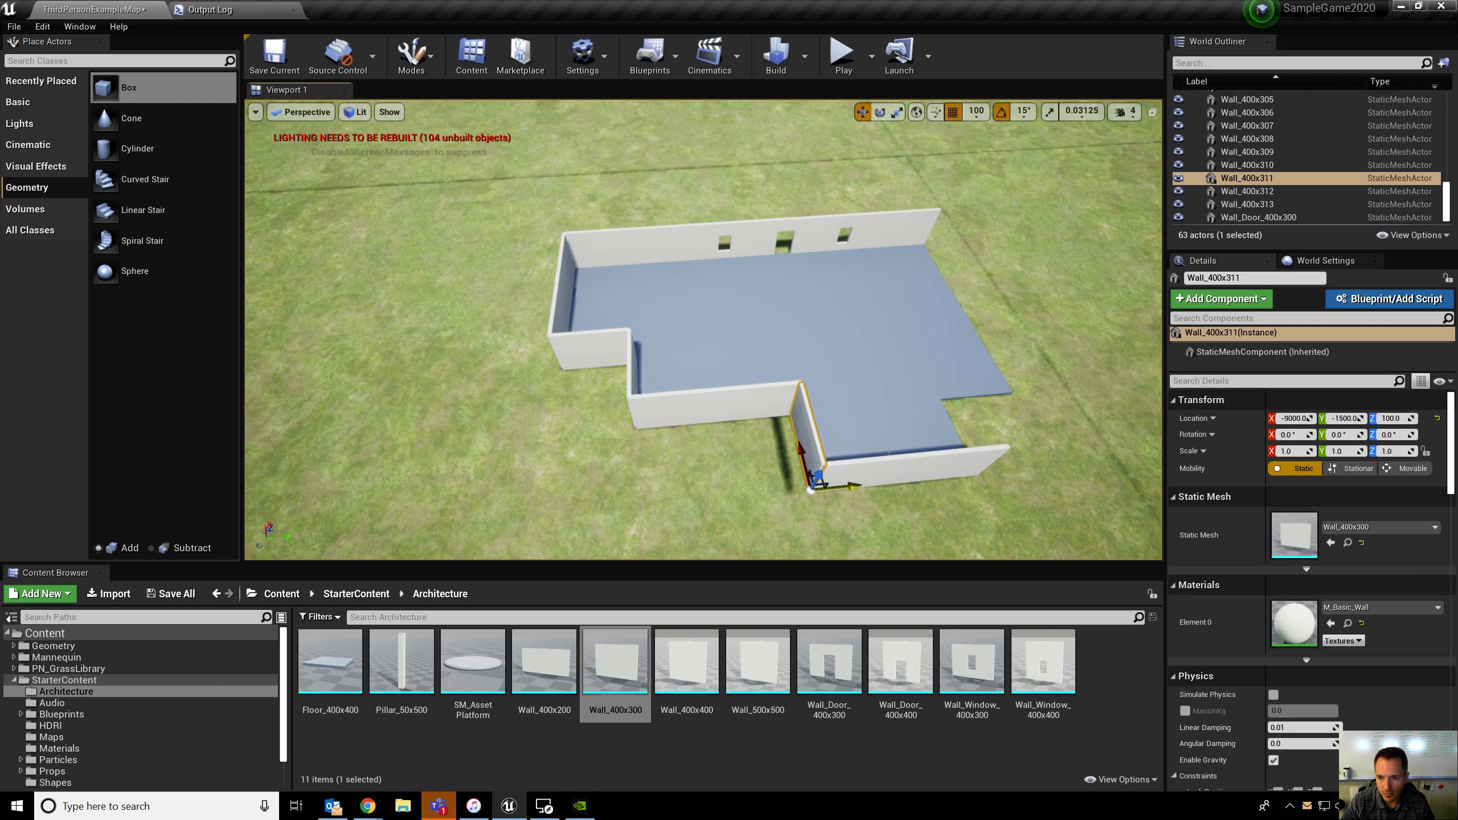
alt+drag(853, 478, 1017, 458)
click(746, 397)
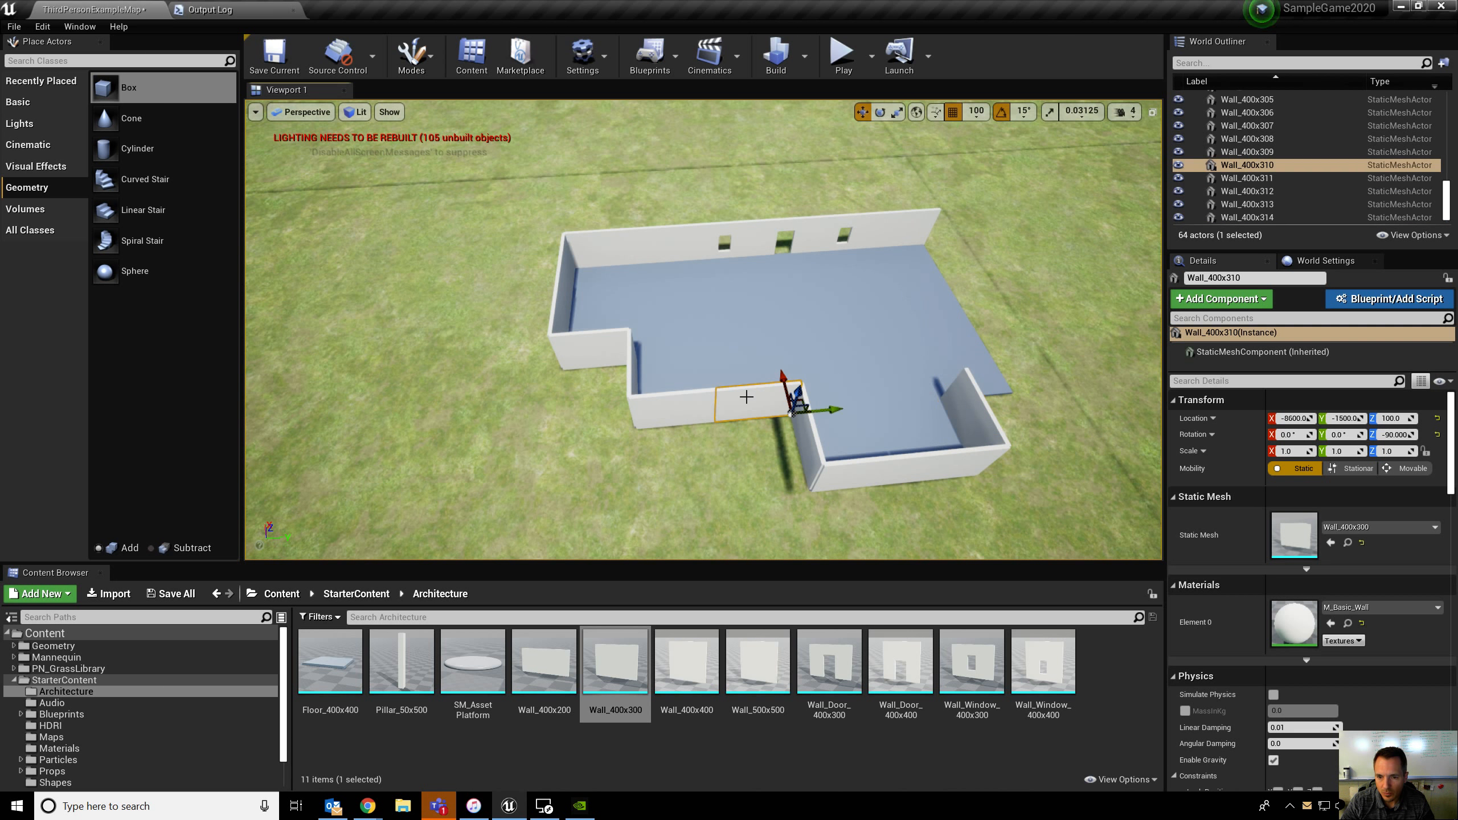
alt+drag(842, 409, 1052, 392)
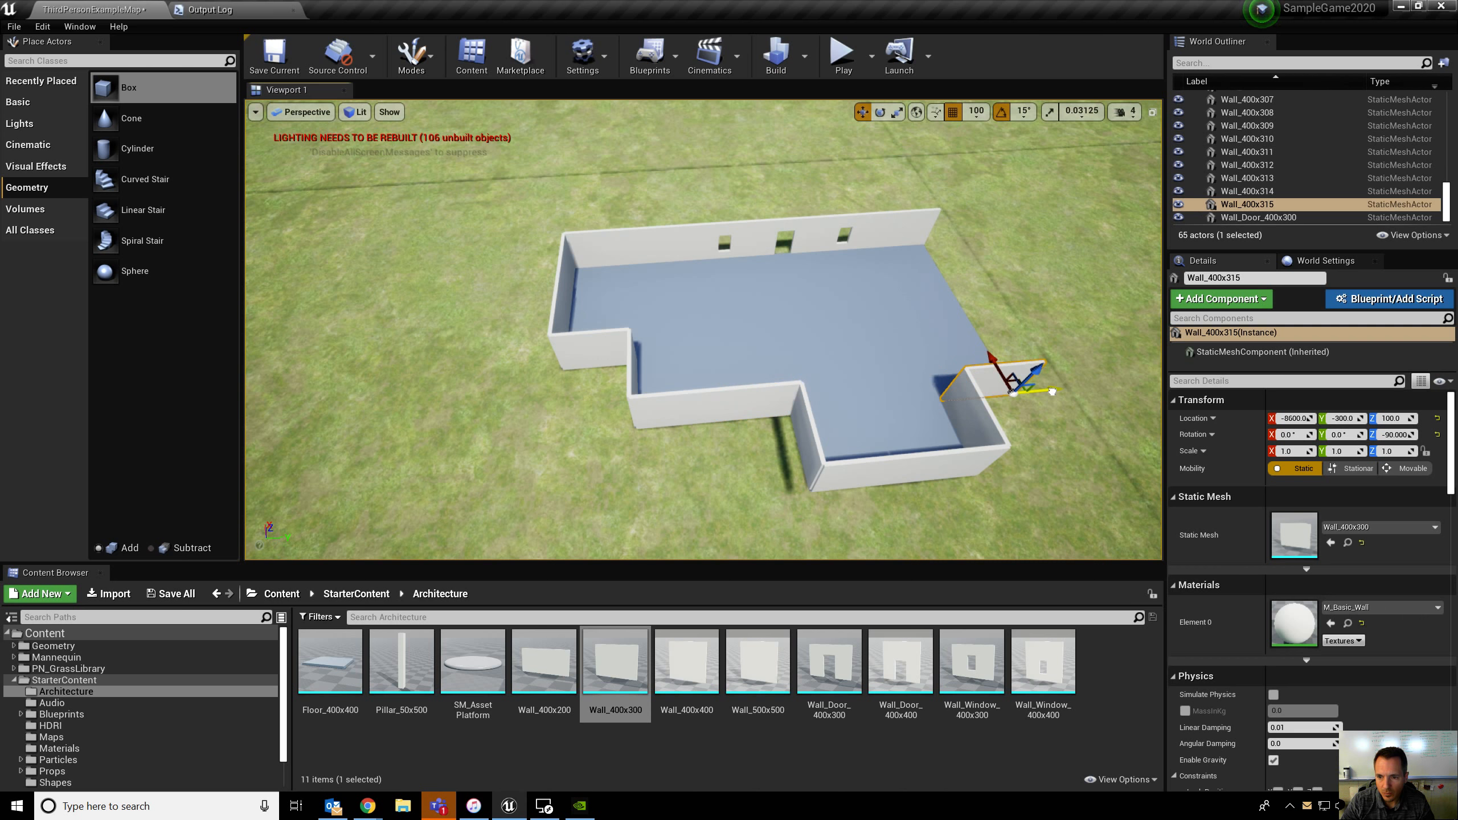
Step: Duplicate side walls Wall_400x305 and Wall_400x306 to the opposite edge at Y -300, and add a third copy at X -8600
click(551, 309)
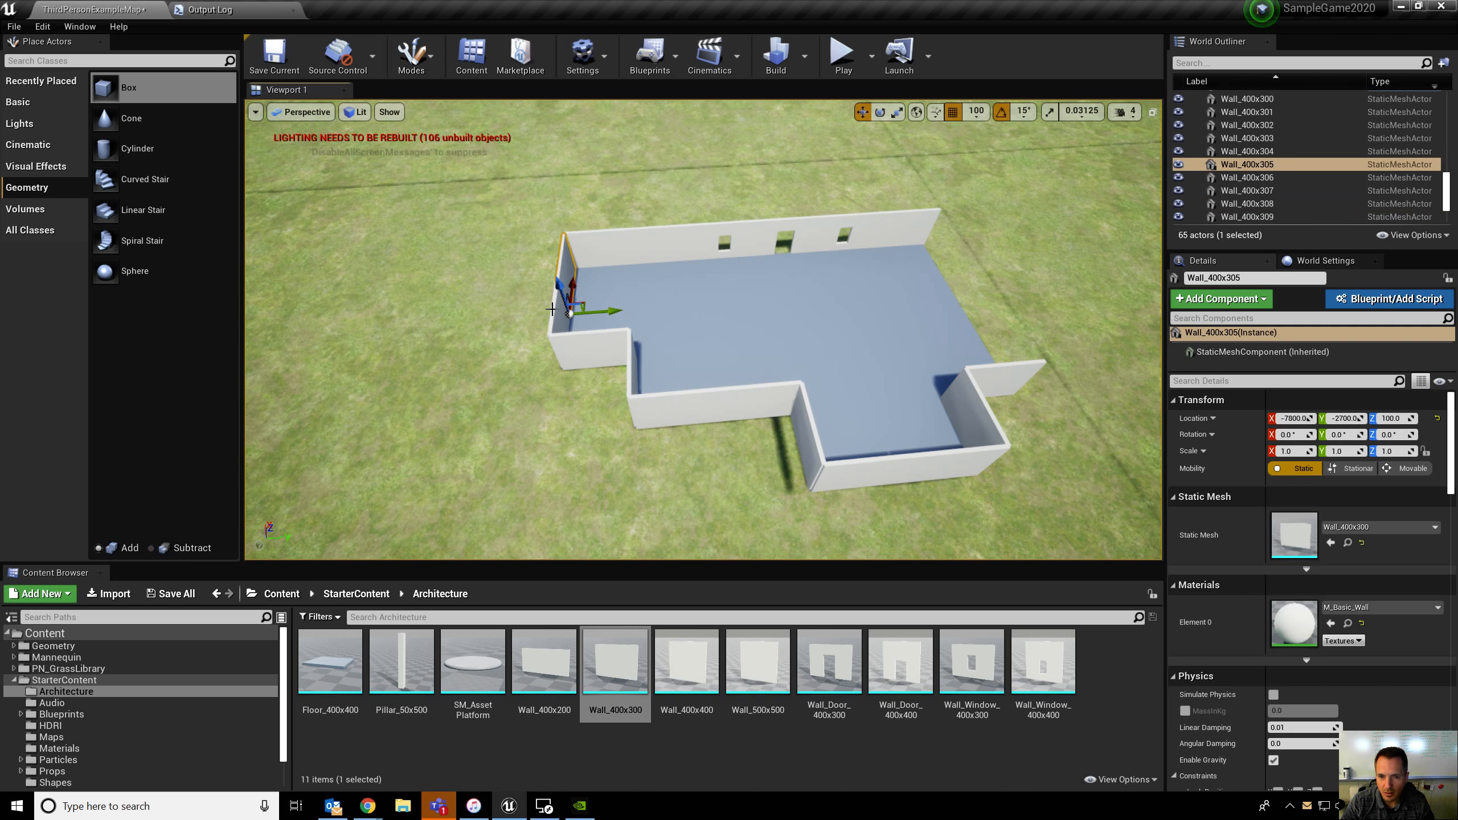
ctrl+click(553, 317)
alt+drag(601, 364, 1014, 338)
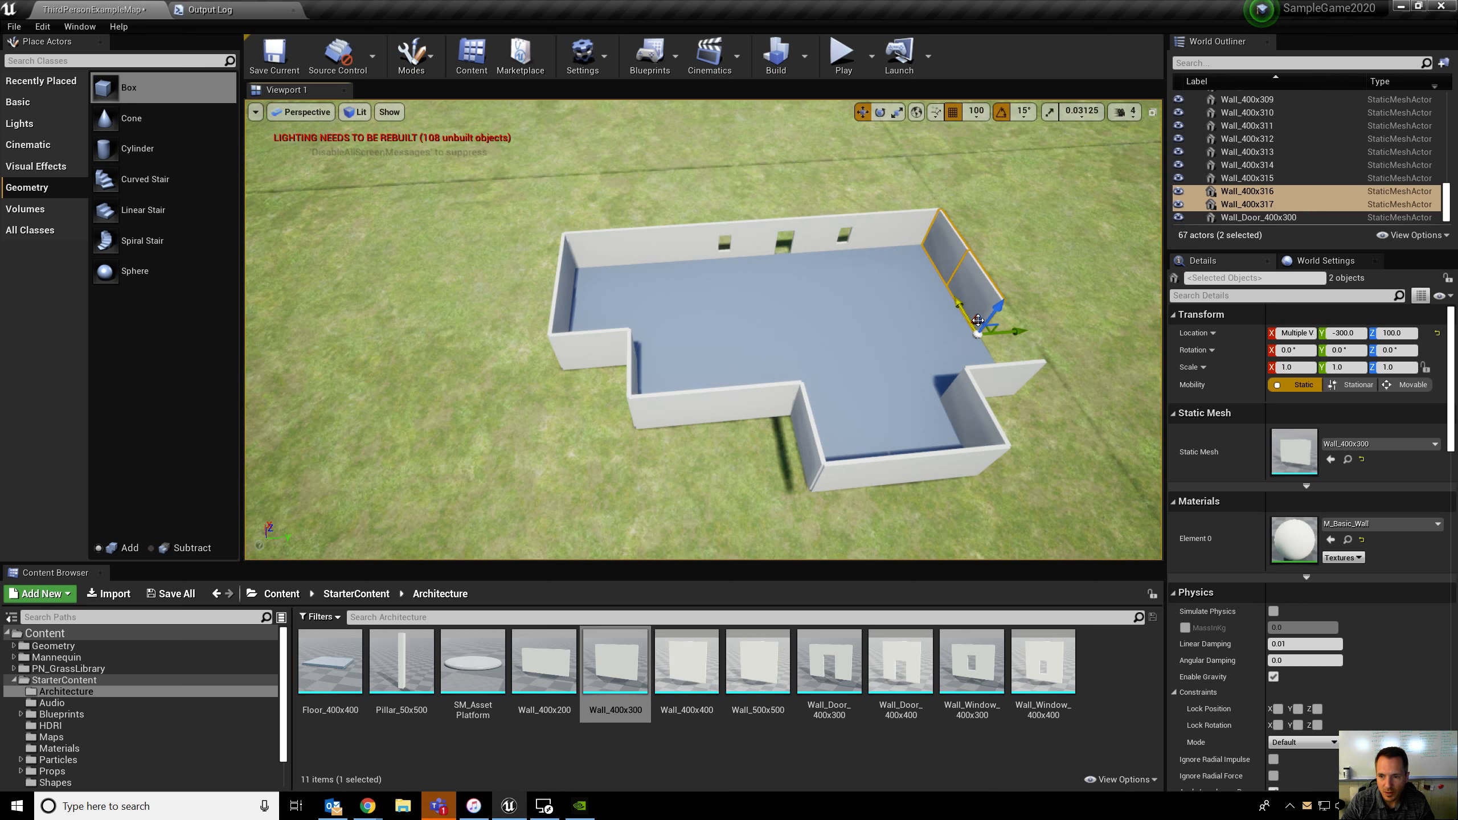
click(972, 284)
alt+drag(954, 304, 992, 364)
right_drag(1028, 326, 767, 242)
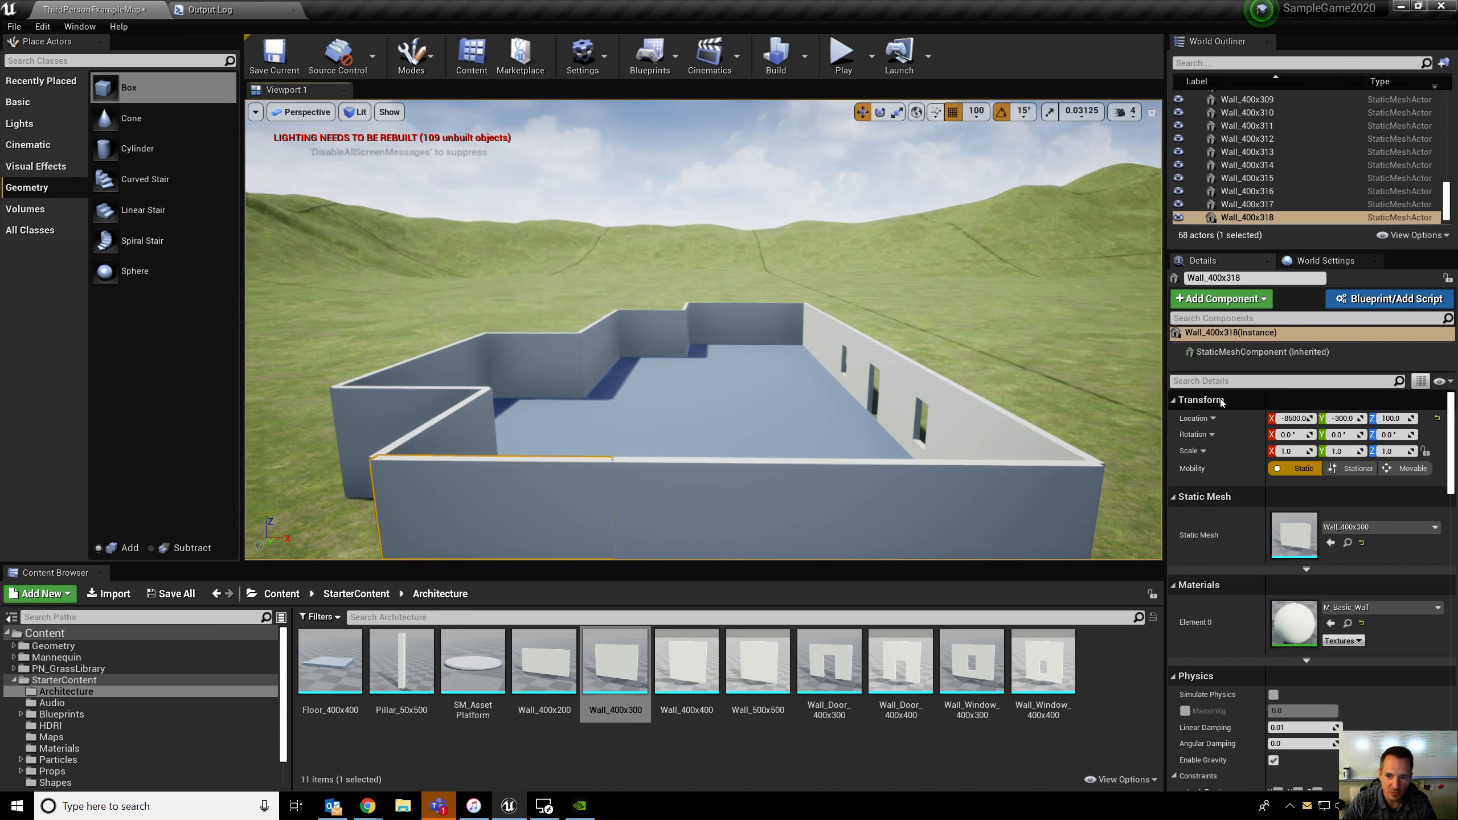
Step: Place an interior Wall_400x300 at the opening of the projecting area, at X -8600, Y -700, Z 100
click(997, 327)
right_drag(997, 327, 809, 348)
key(d)
key(d)
key(e)
right_drag(801, 483, 800, 492)
key(w)
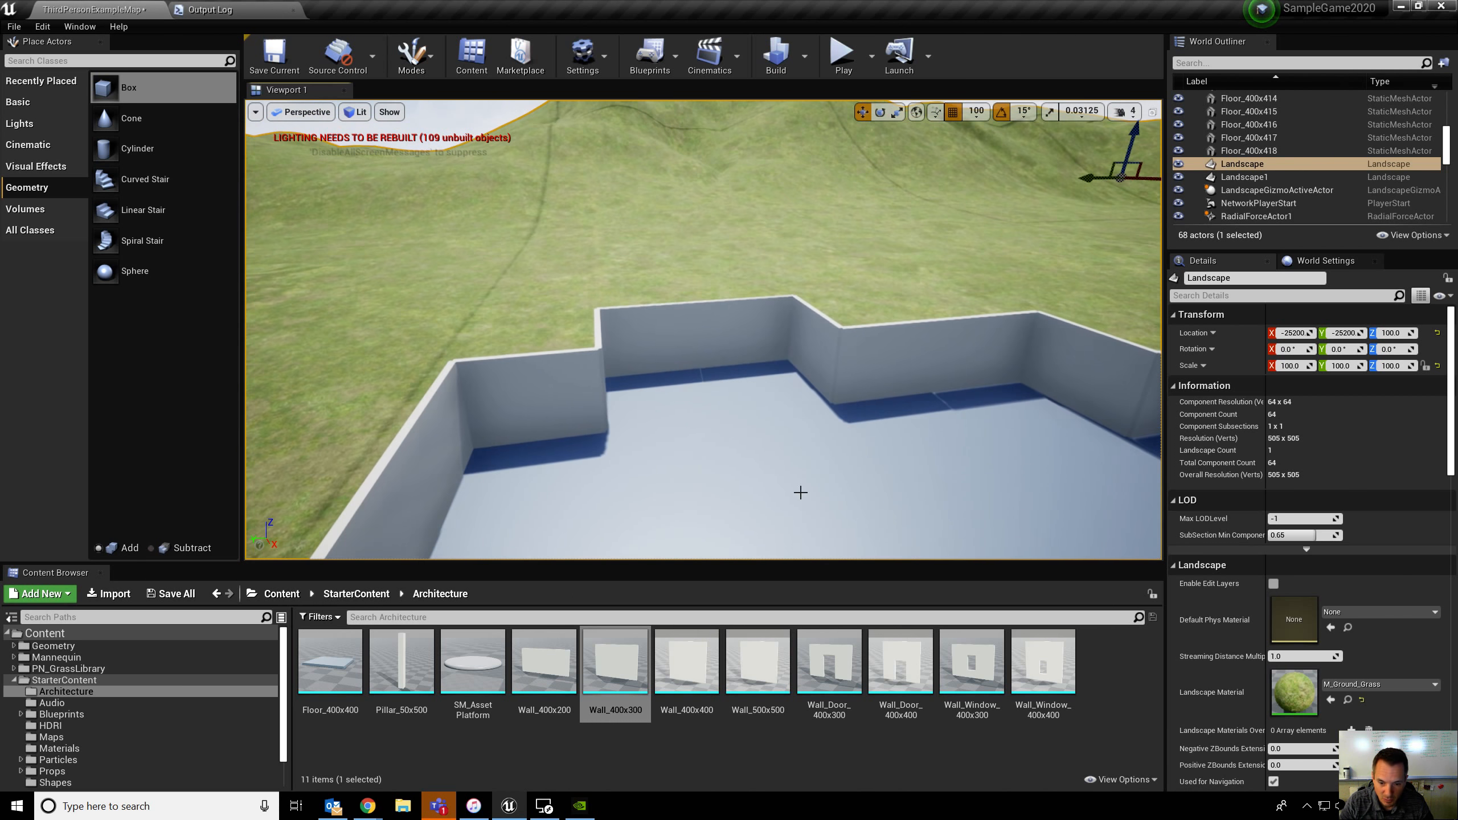
drag(638, 678, 608, 440)
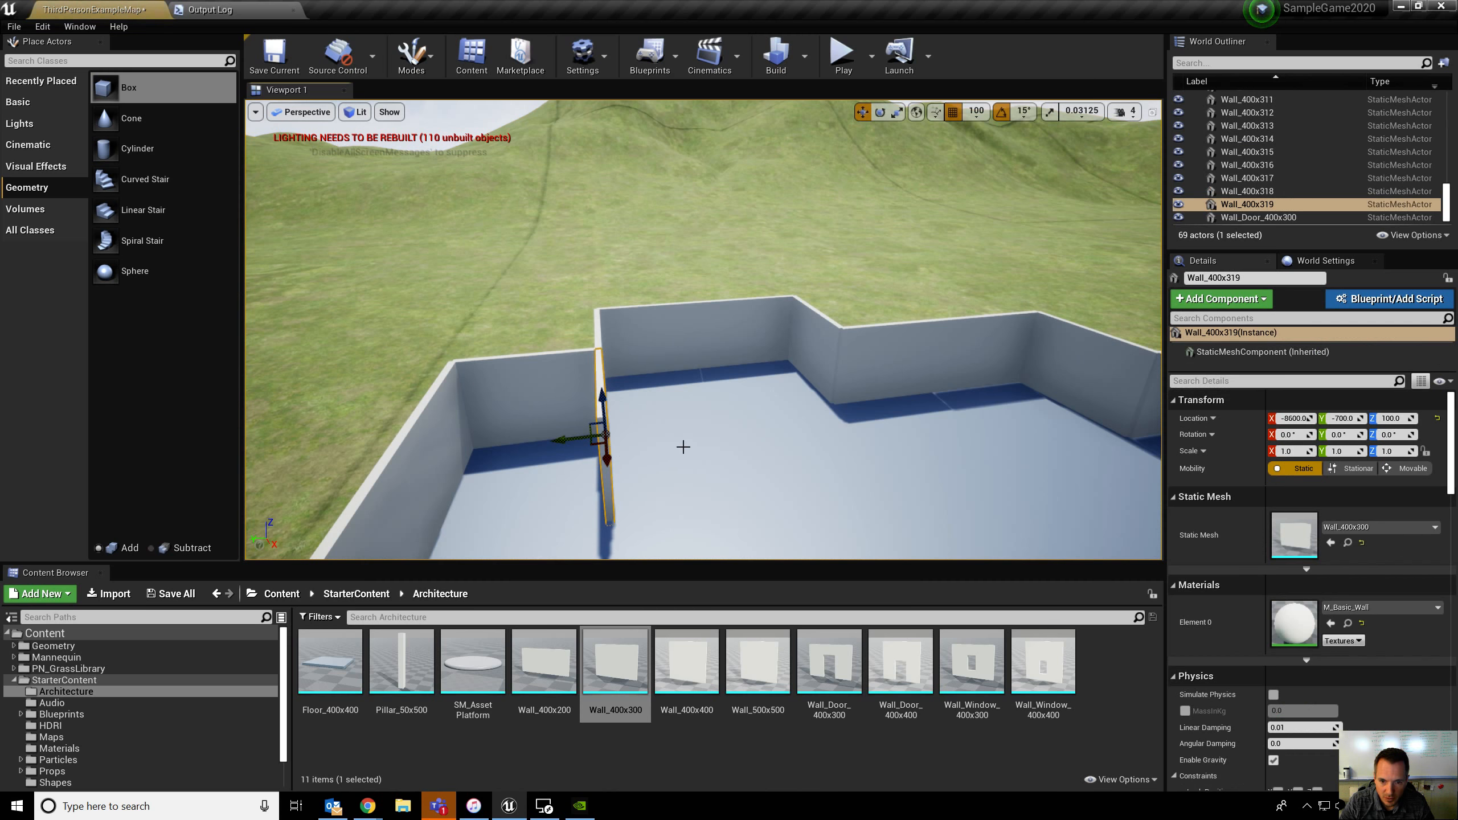
Step: Turn the interior wall across the projecting area's opening and fill the remaining gap with a Wall_Door_400x300
key(s)
right_drag(747, 406, 741, 448)
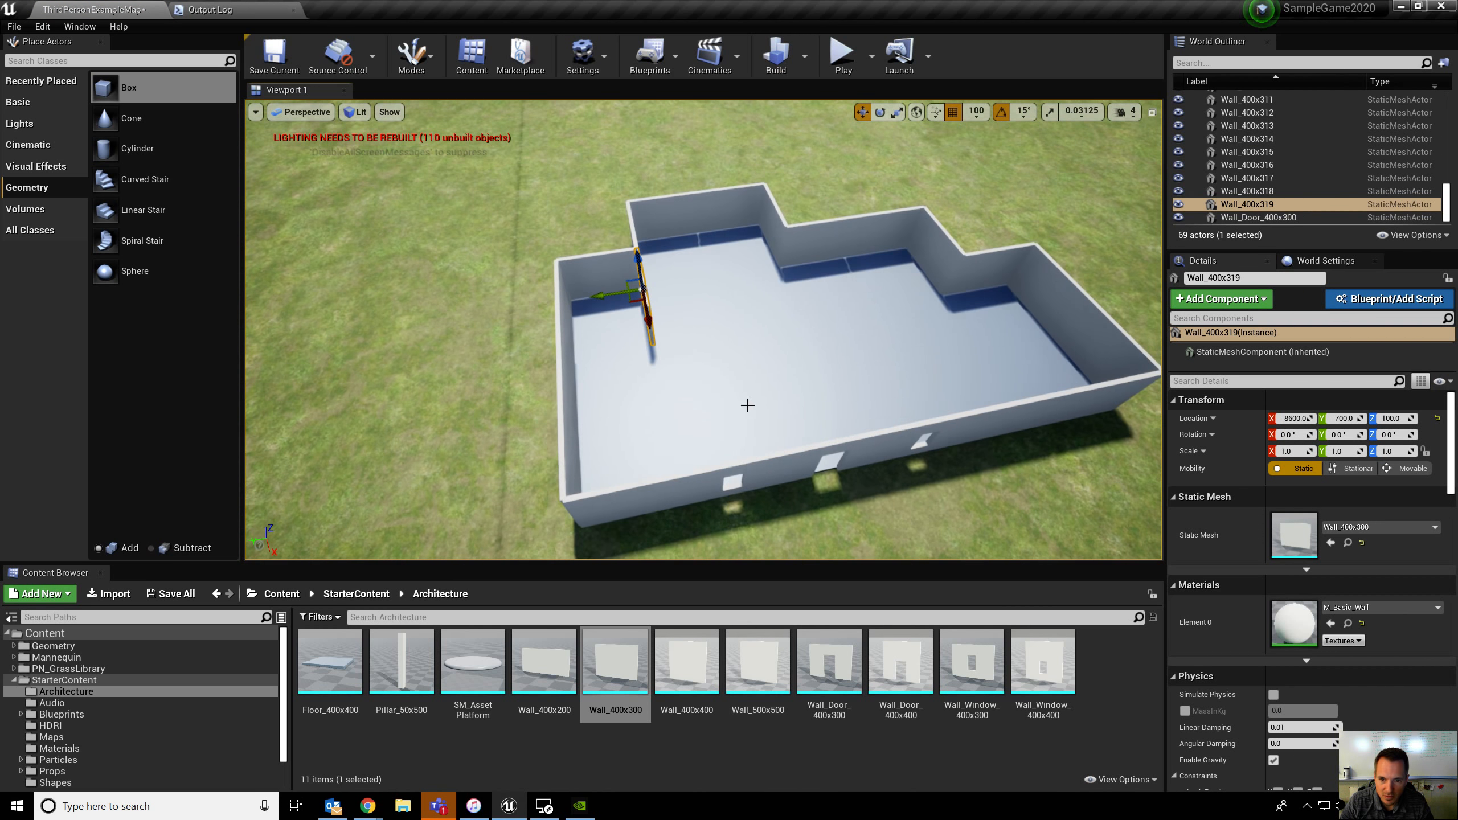
drag(671, 337, 761, 332)
key(w)
mouse_move(762, 332)
right_down()
mouse_move(784, 320)
mouse_move(755, 342)
right_up()
drag(829, 661, 619, 298)
key(w)
right_drag(776, 346, 1068, 346)
Step: Duplicate the end-room wall to X -8200 and X -7800 at Y -2300, and replace the last copy with Wall_Door_400x300
click(621, 285)
alt+drag(571, 320, 686, 325)
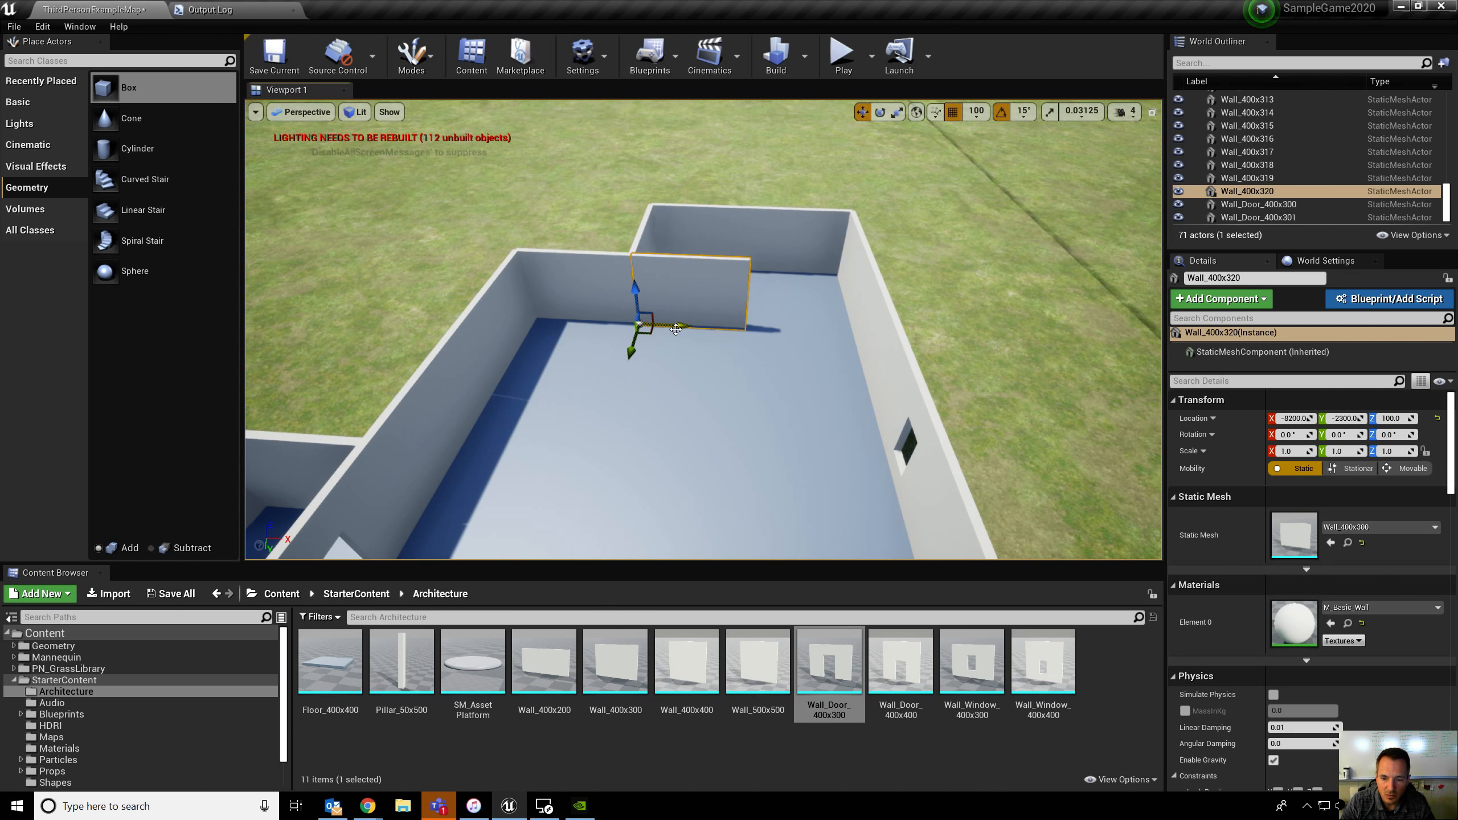
alt+drag(684, 333, 792, 329)
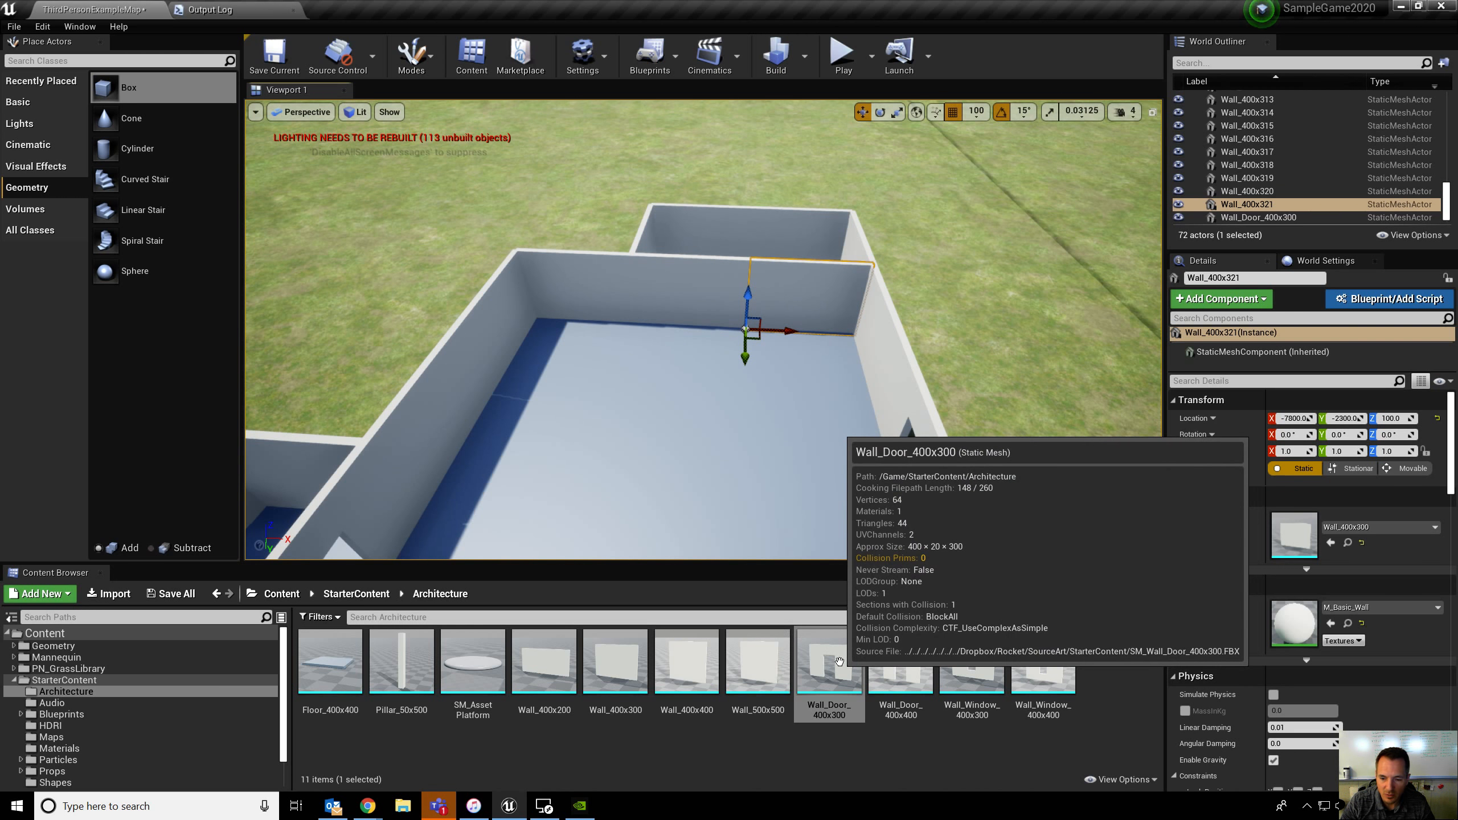
right_click(844, 296)
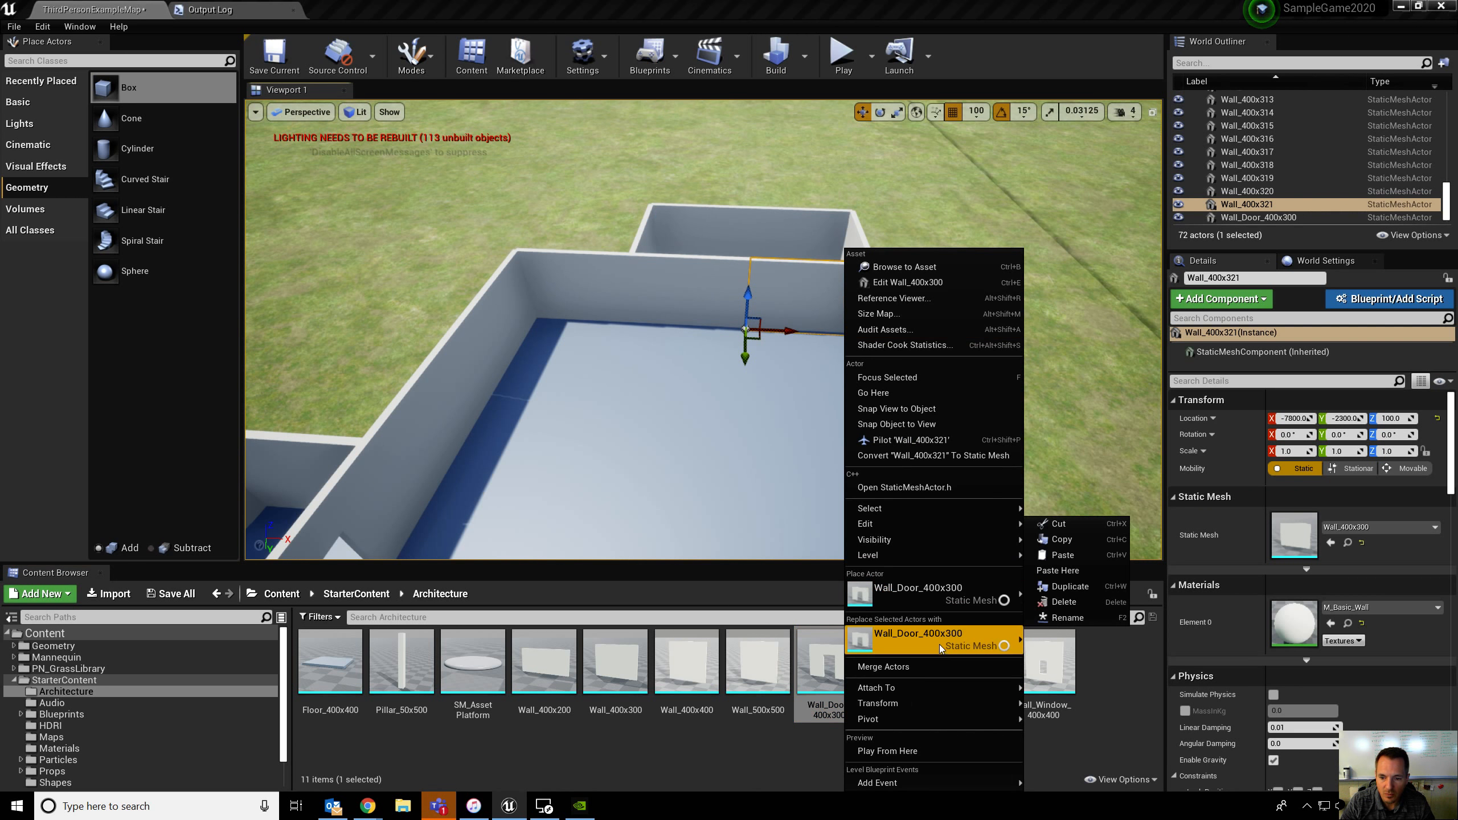
click(939, 645)
Step: Place an interior Wall_400x300 at X -7800, Y -1900, Z 100, and duplicate it to X -8200
click(998, 462)
right_drag(997, 462, 616, 400)
click(637, 653)
drag(639, 649, 717, 513)
right_drag(716, 513, 793, 421)
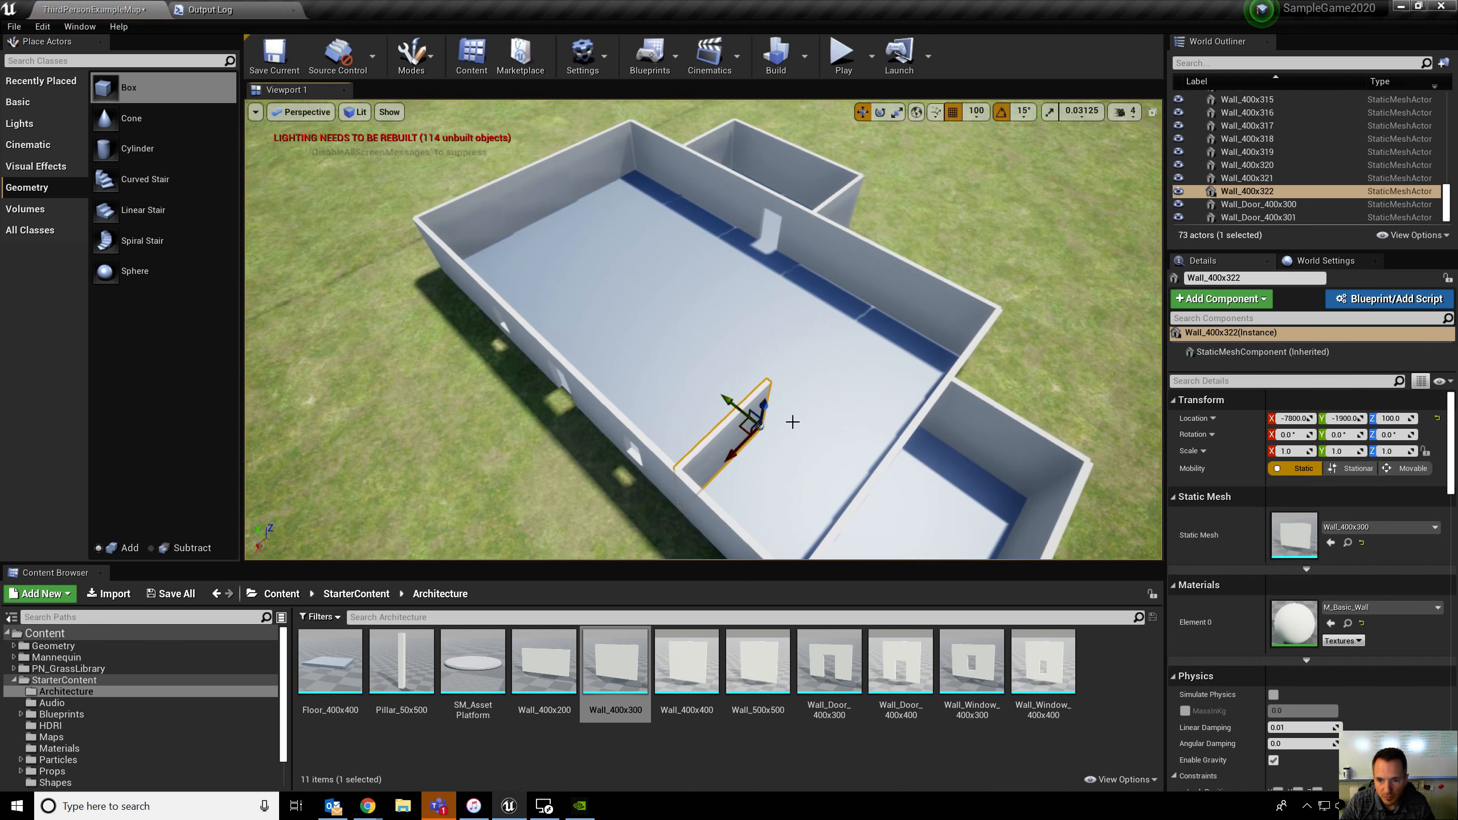
alt+drag(738, 440, 785, 399)
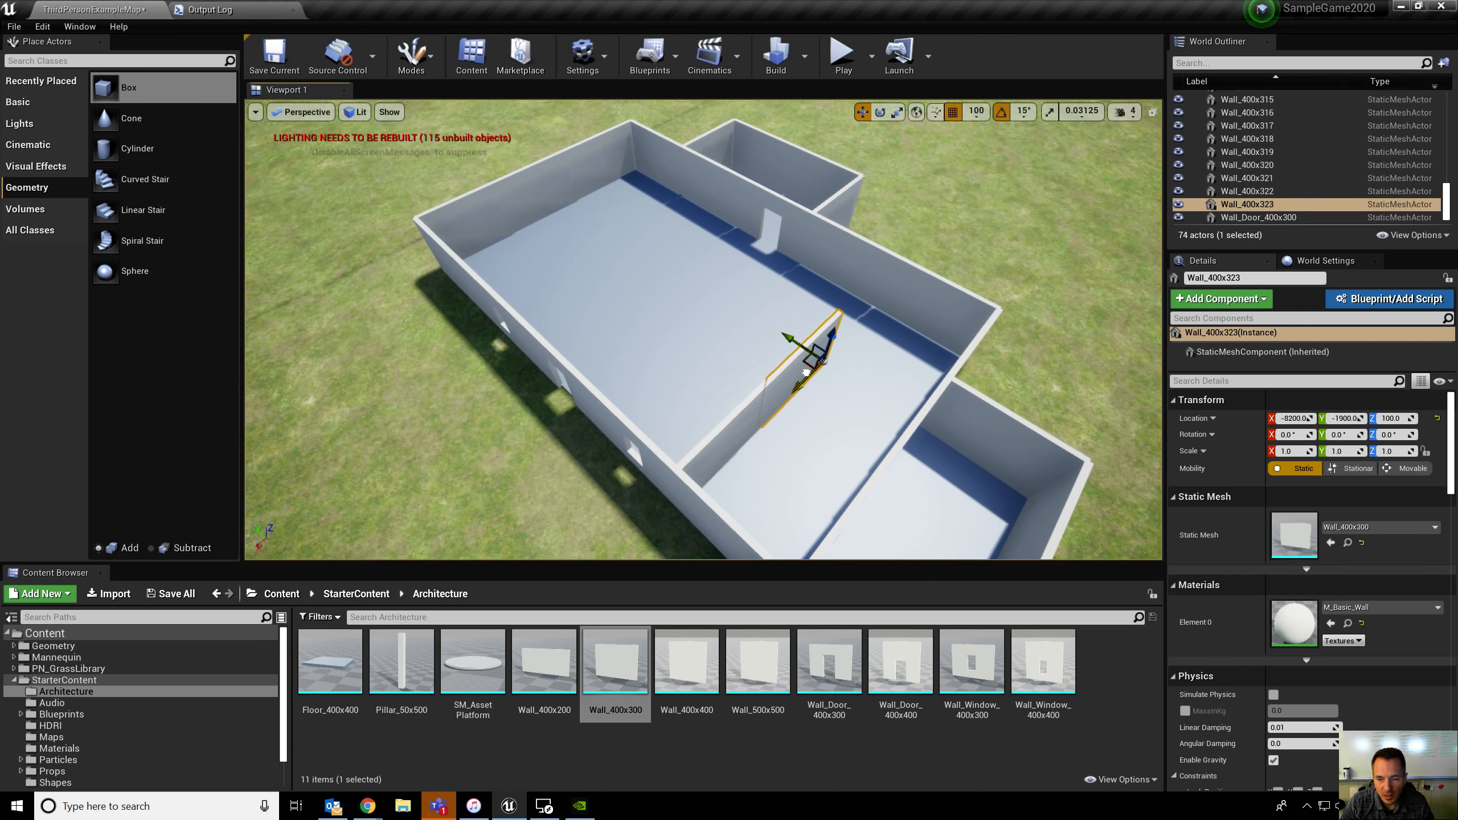
Step: Duplicate the interior Wall_400x300 as a cross wall at X -8600, Y -1000, Z 100
mouse_move(801, 322)
right_down()
mouse_move(741, 270)
mouse_move(801, 322)
right_up()
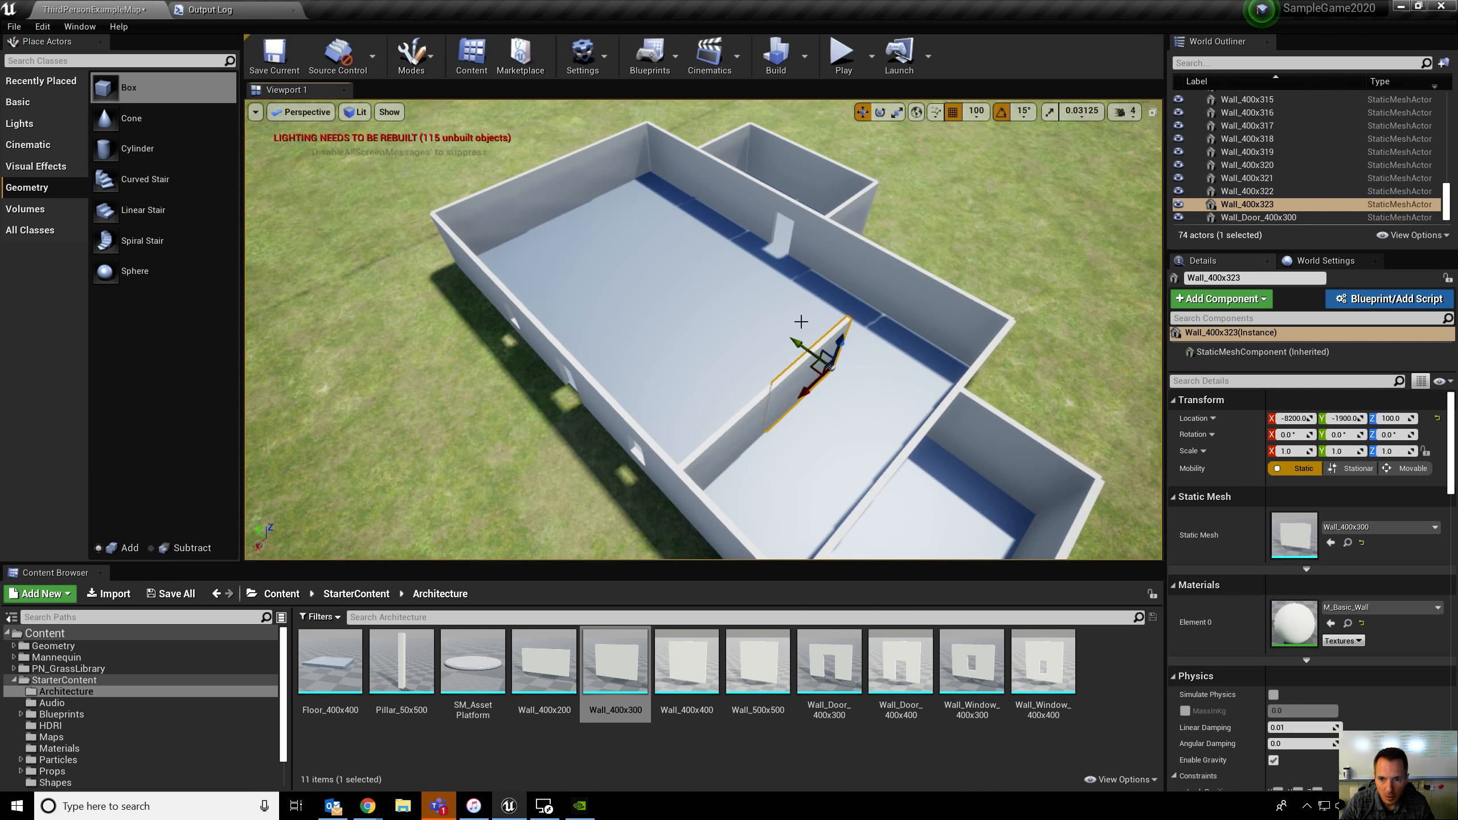
alt+drag(799, 340, 634, 261)
alt+drag(755, 342, 867, 365)
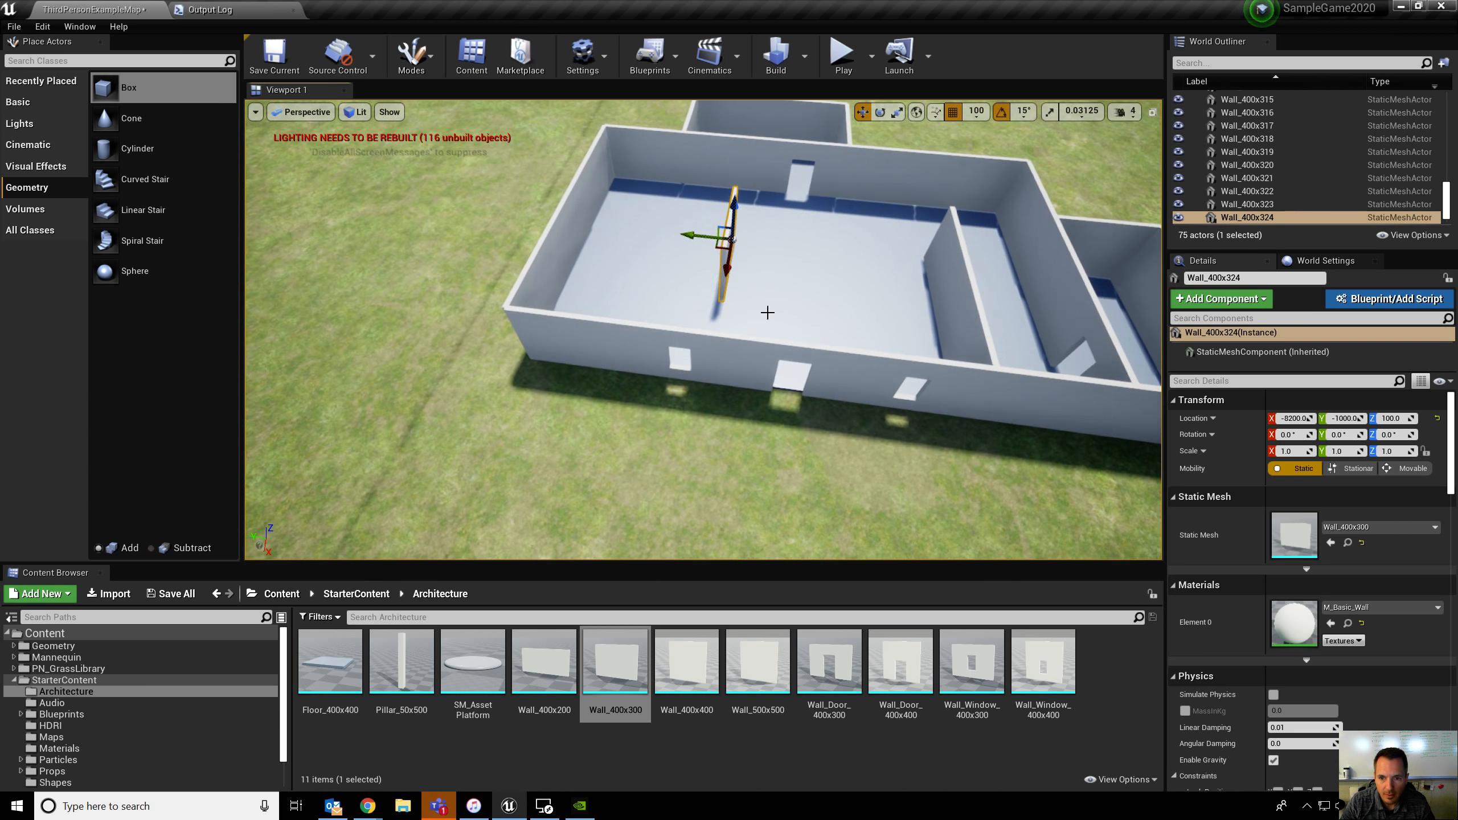
scroll(712, 242, up, 3)
middle_drag(712, 255, 713, 201)
drag(705, 270, 726, 215)
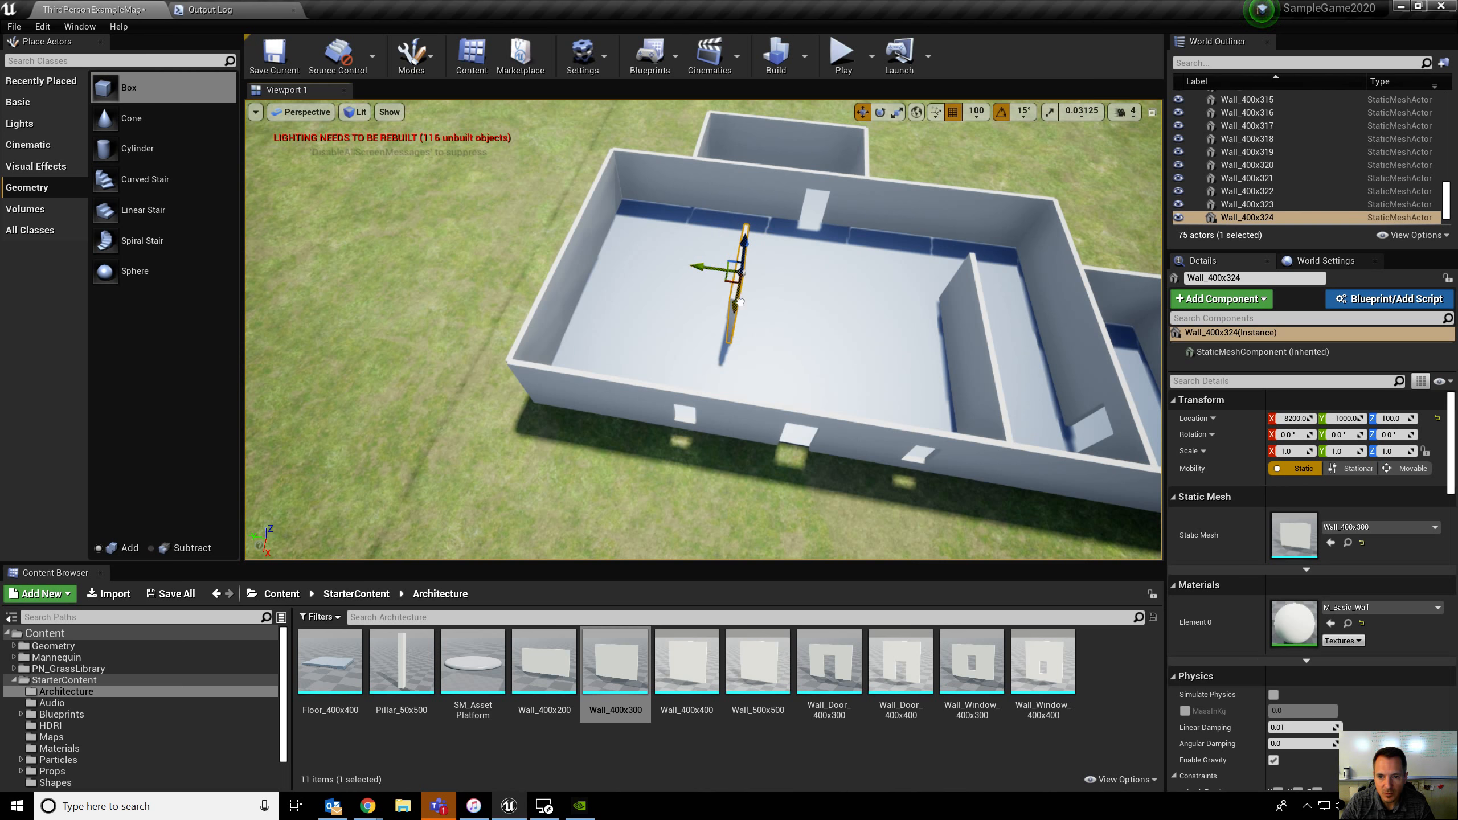
drag(740, 303, 762, 244)
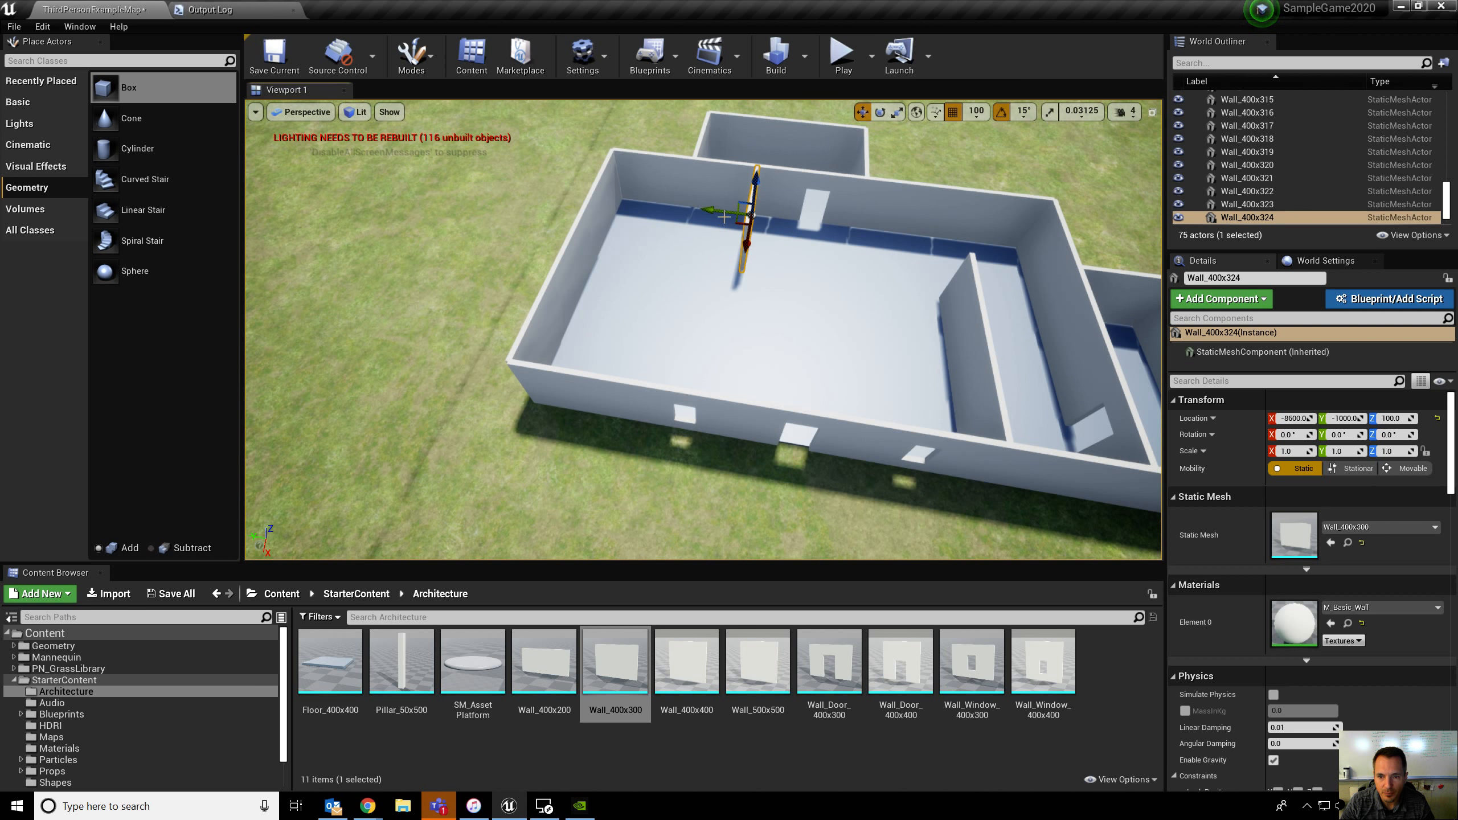
Step: Duplicate the two corner-end back wall segments inward to X -8200 and shift the cross wall to meet the end of the copies
click(694, 183)
ctrl+click(721, 178)
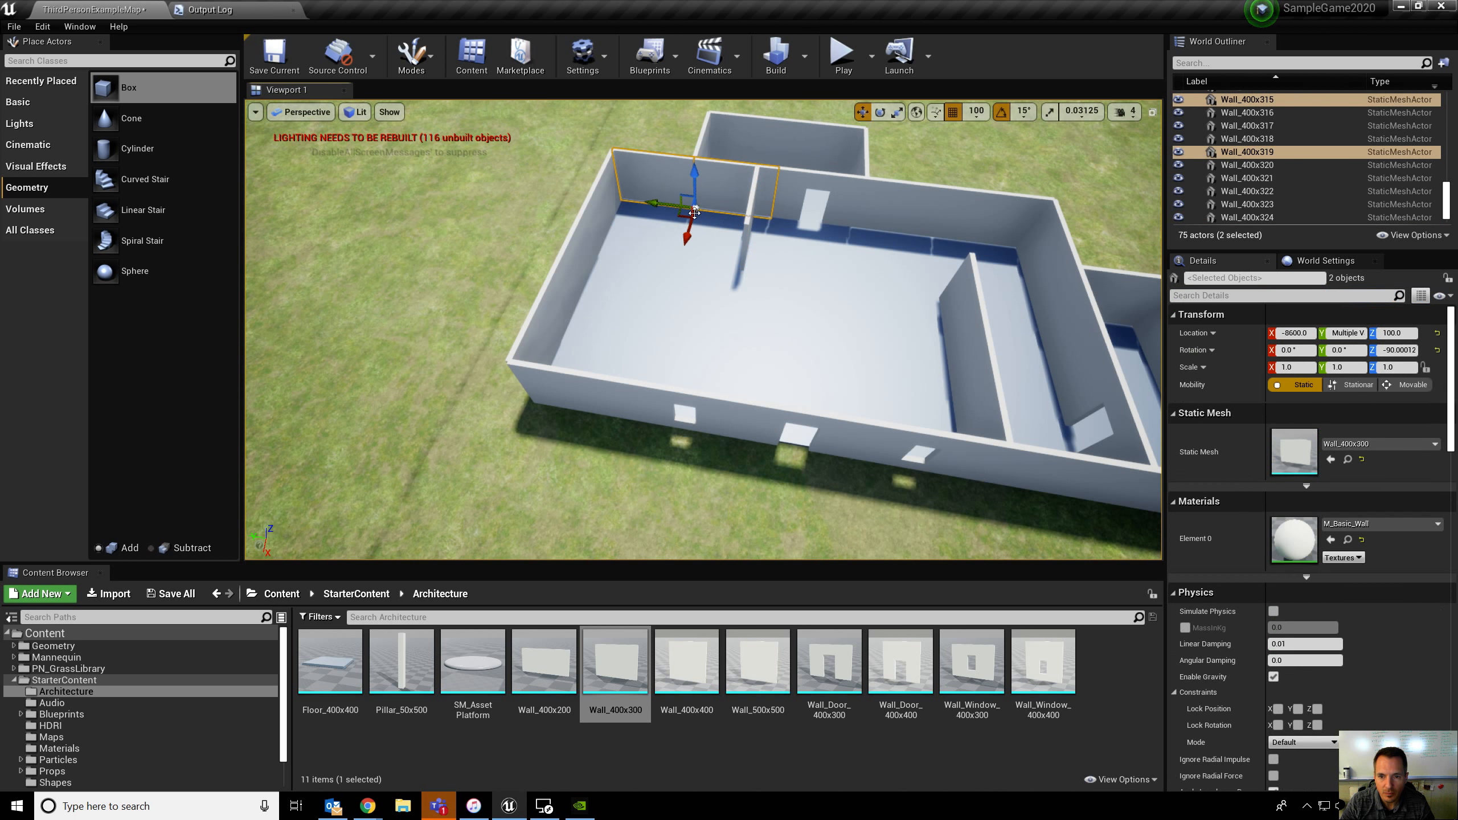
alt+drag(689, 230, 672, 287)
right_drag(671, 287, 603, 287)
click(786, 234)
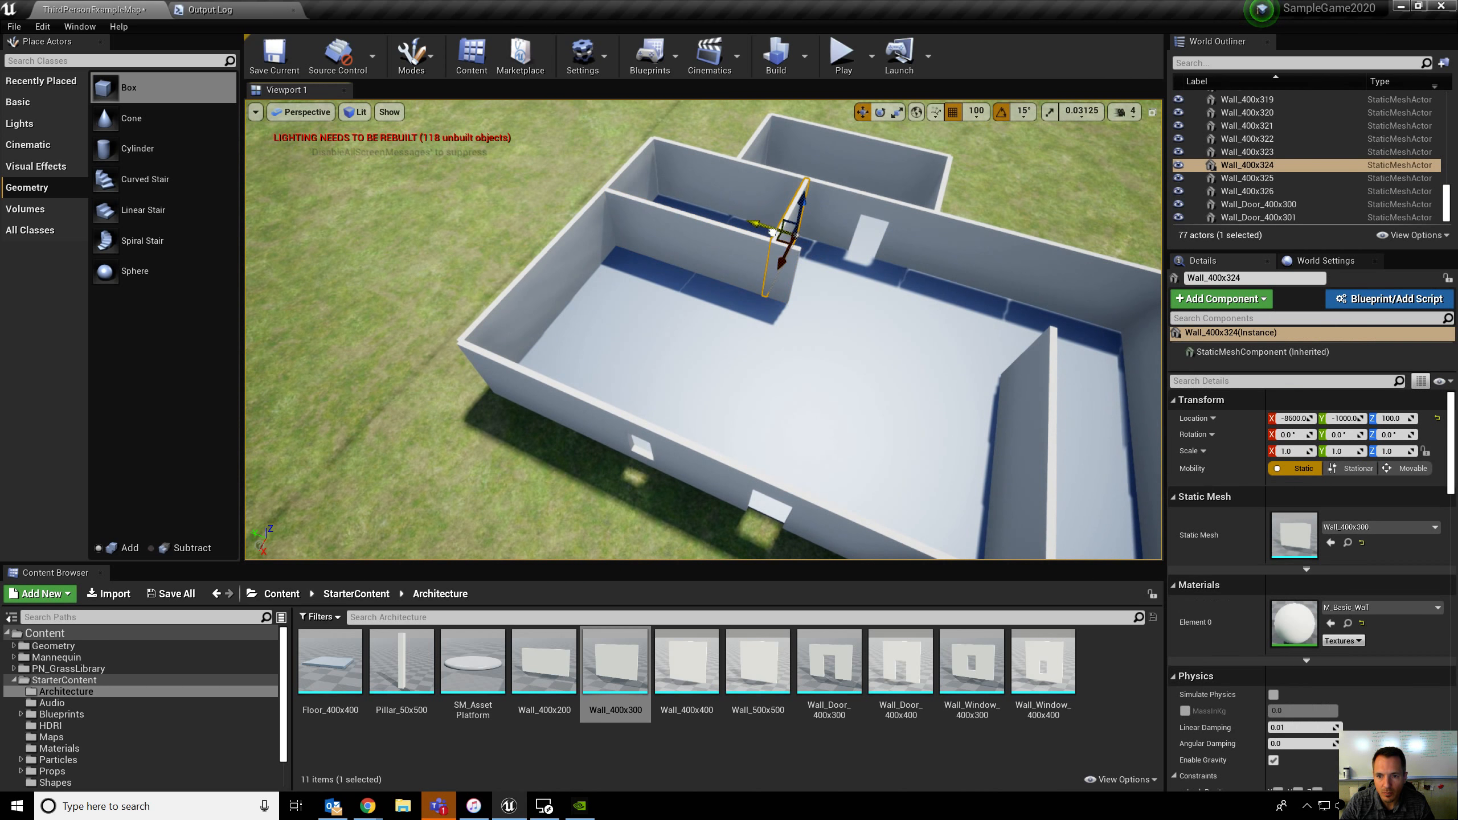
drag(773, 233, 794, 238)
Step: Replace the new partition's wall at X -8200, Y -700 with Wall_Door_400x300
click(749, 270)
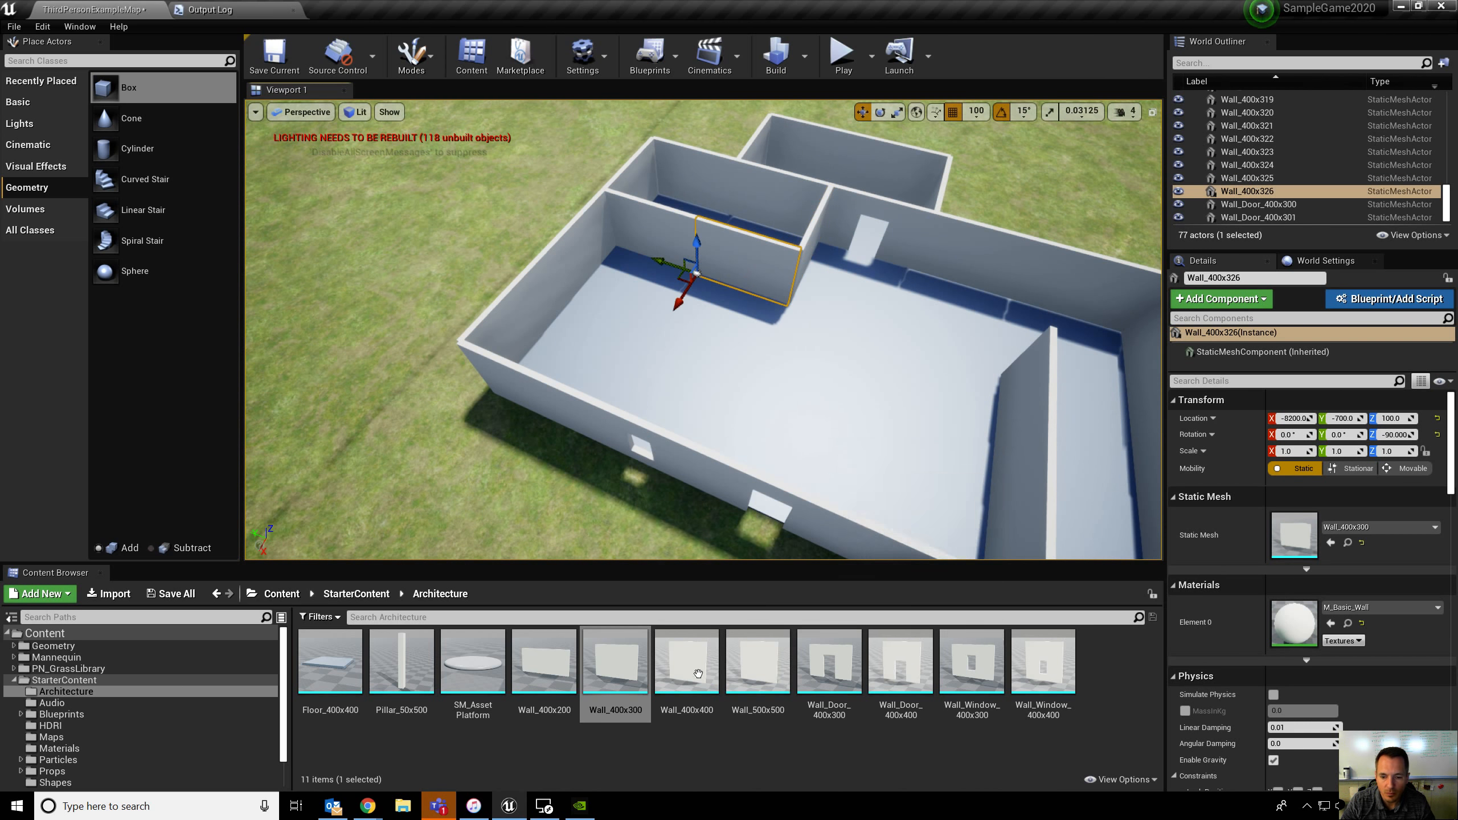
click(830, 663)
right_click(729, 248)
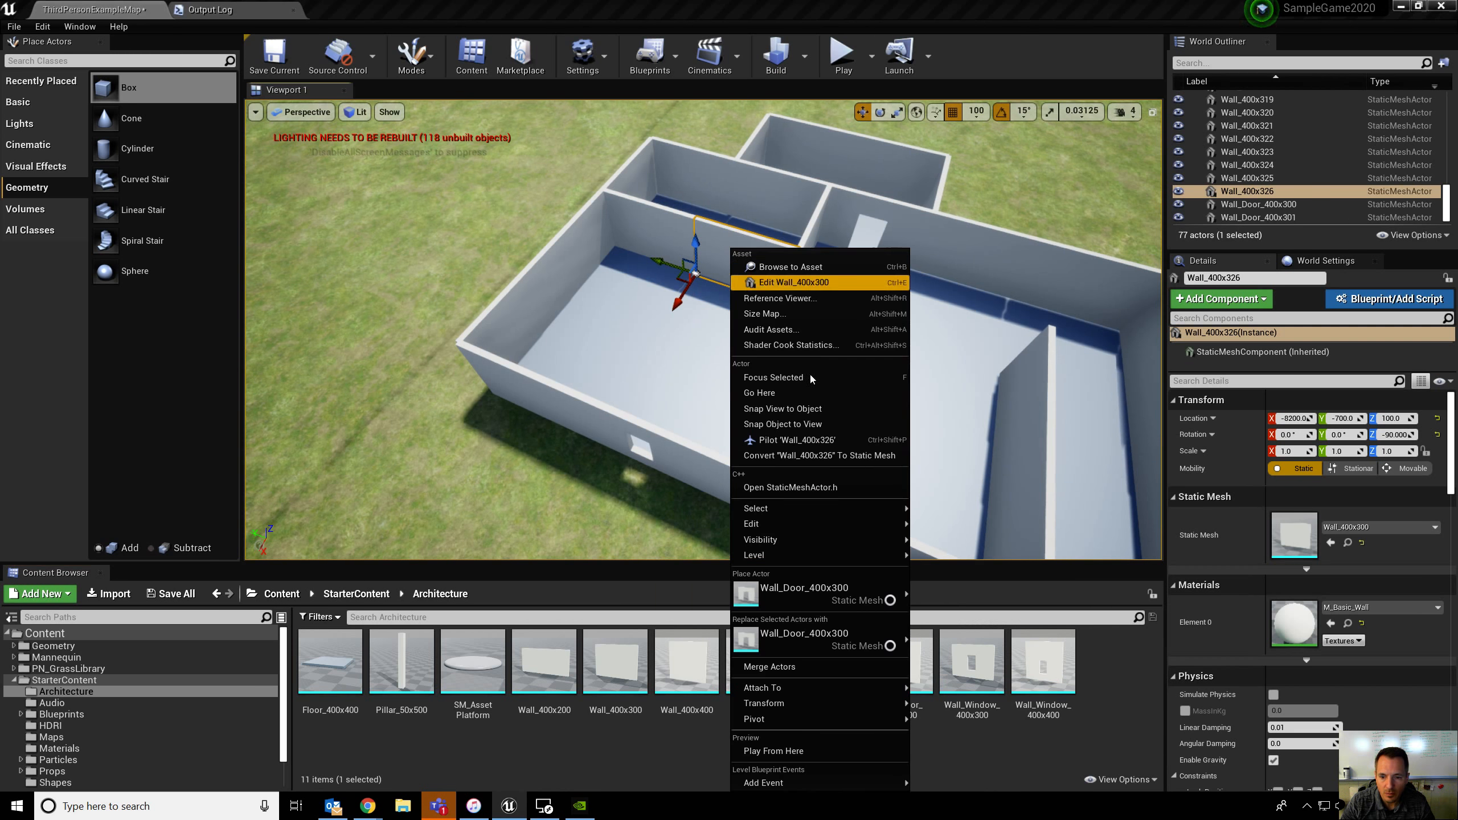
click(759, 639)
click(506, 484)
Step: Place an additive Linear Stair brush in the main room by the window wall, at X -7800, Y -800, Z 100
right_drag(507, 484, 404, 406)
key(a)
key(d)
key(a)
key(s)
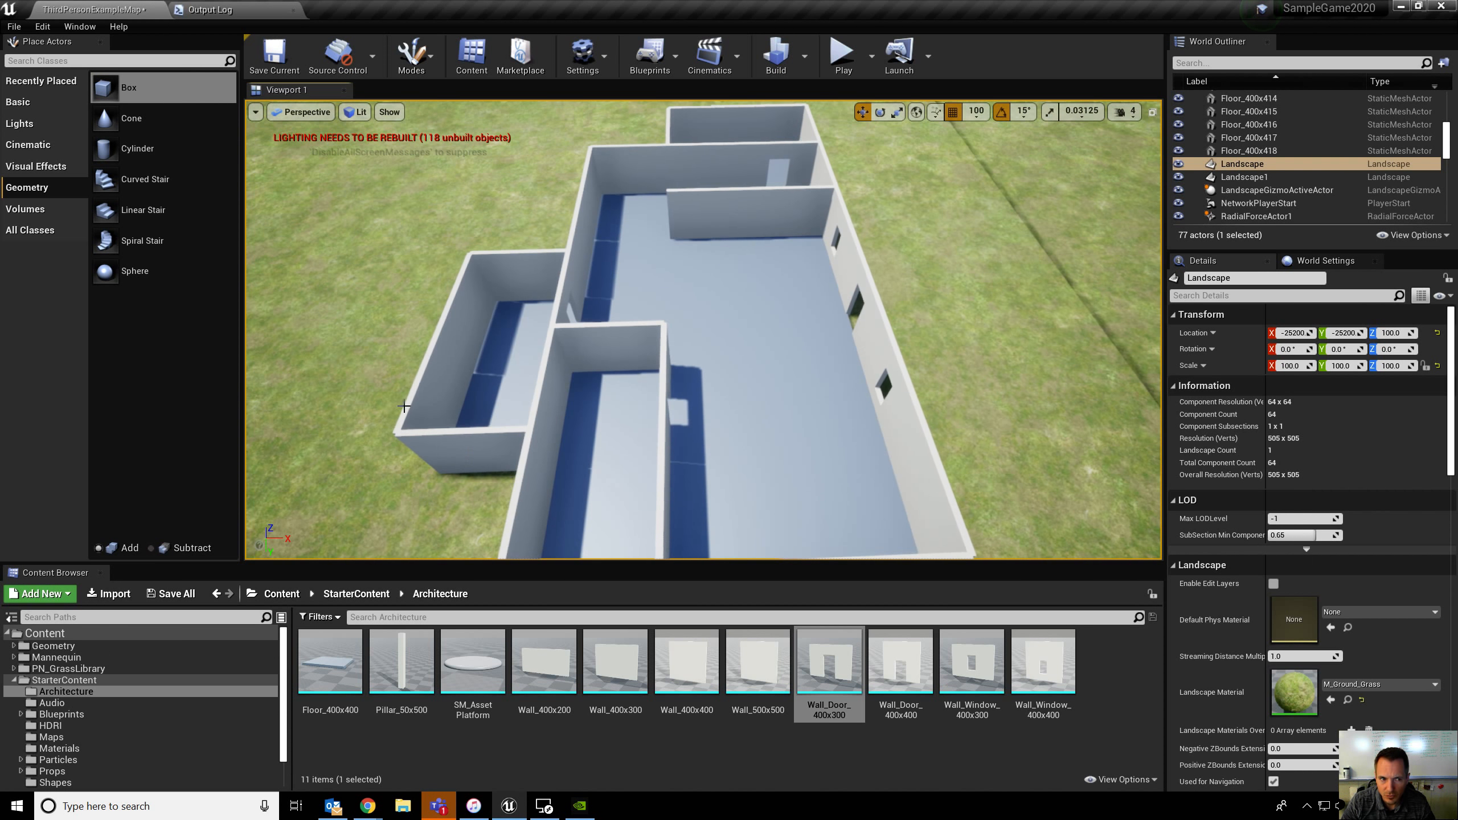
click(149, 211)
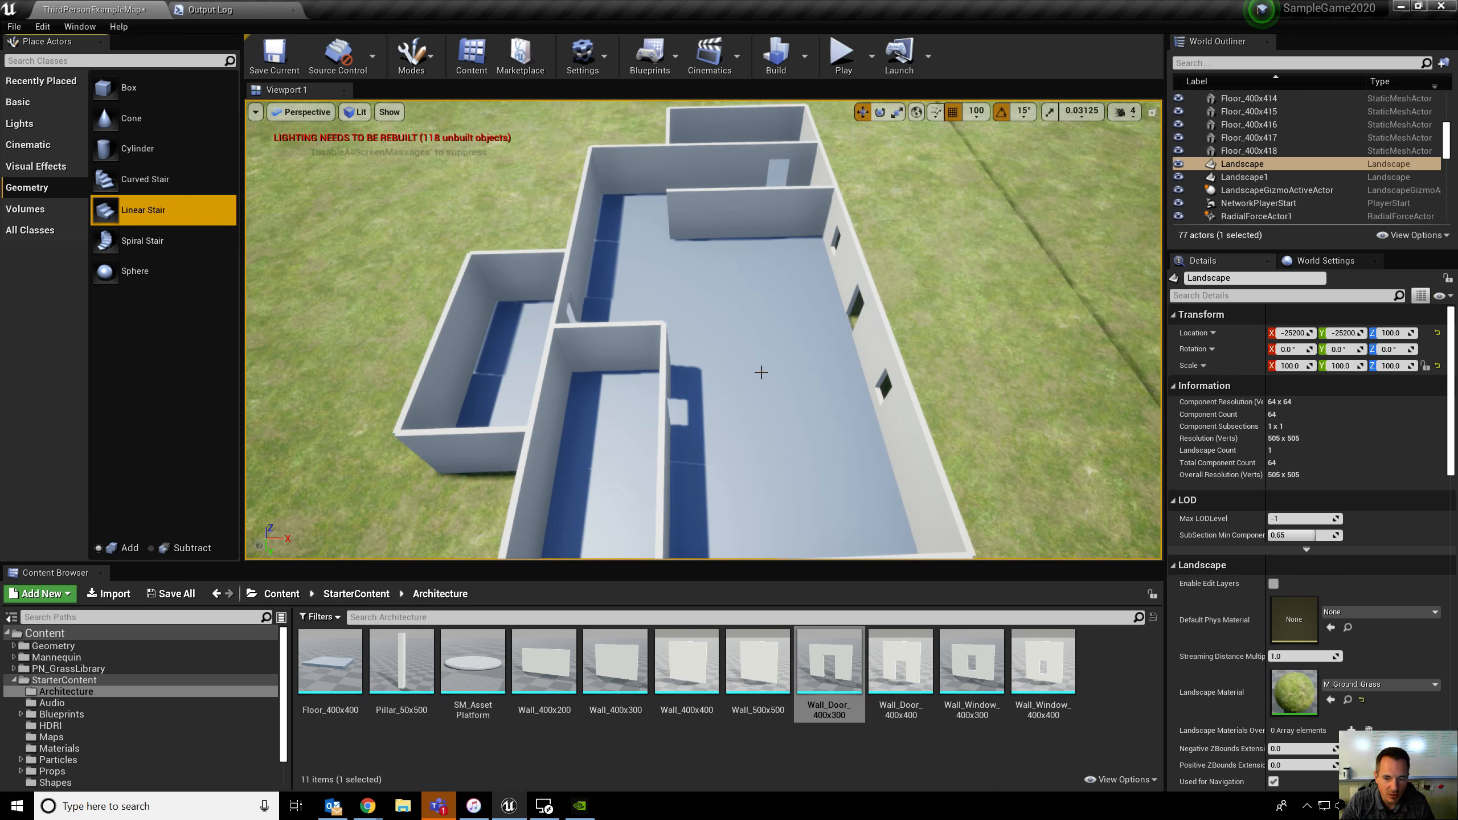
mouse_move(144, 210)
mouse_down()
mouse_move(718, 339)
mouse_move(718, 403)
mouse_move(628, 242)
mouse_move(625, 259)
mouse_move(744, 313)
mouse_move(791, 411)
mouse_move(778, 436)
mouse_up()
mouse_move(778, 437)
right_down()
mouse_move(815, 445)
mouse_move(853, 387)
right_up()
key(e)
key(w)
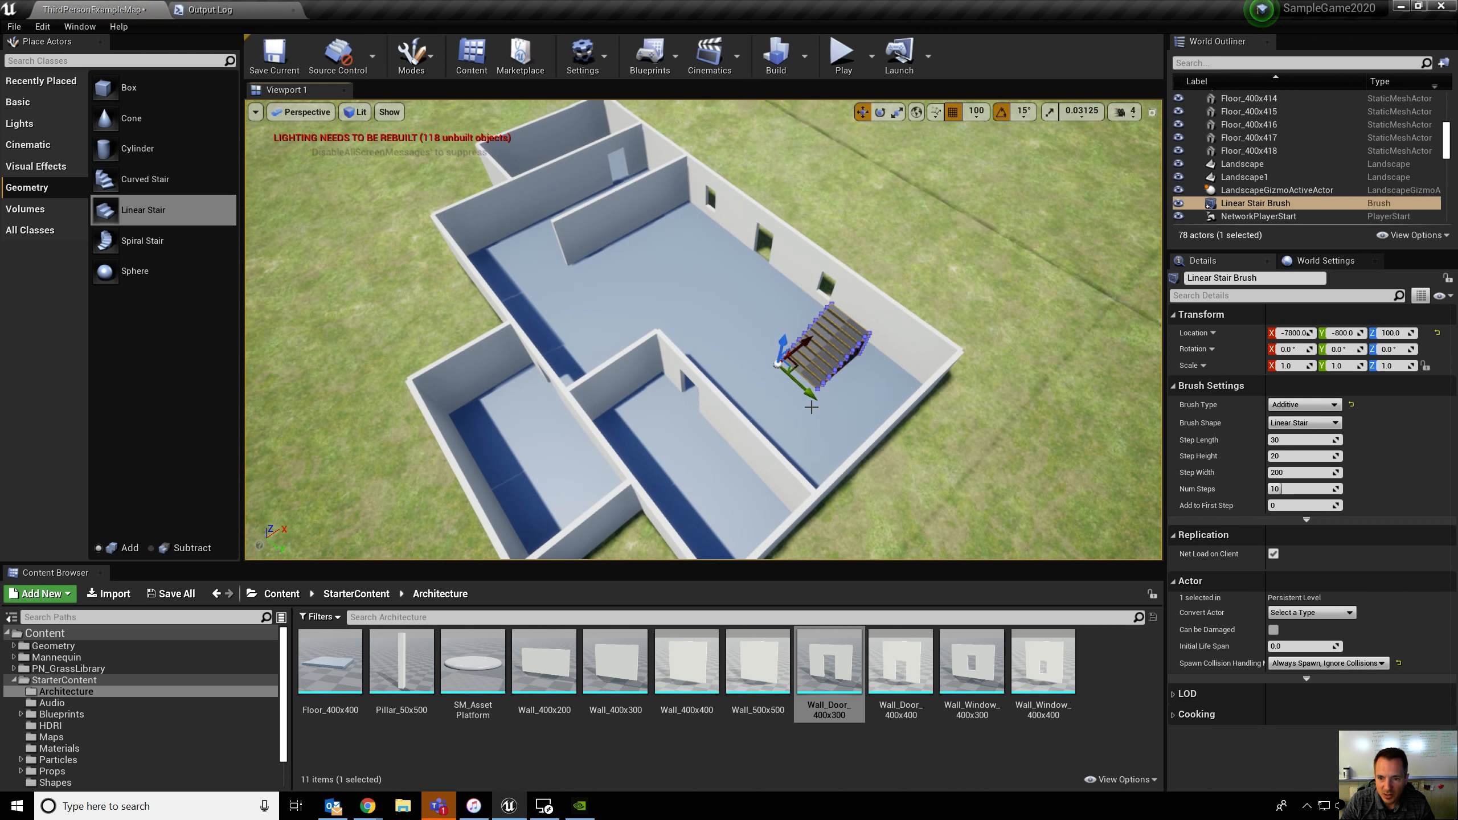
Step: Rotate the linear stair 180° about the Z axis
key(e)
drag(806, 408, 844, 425)
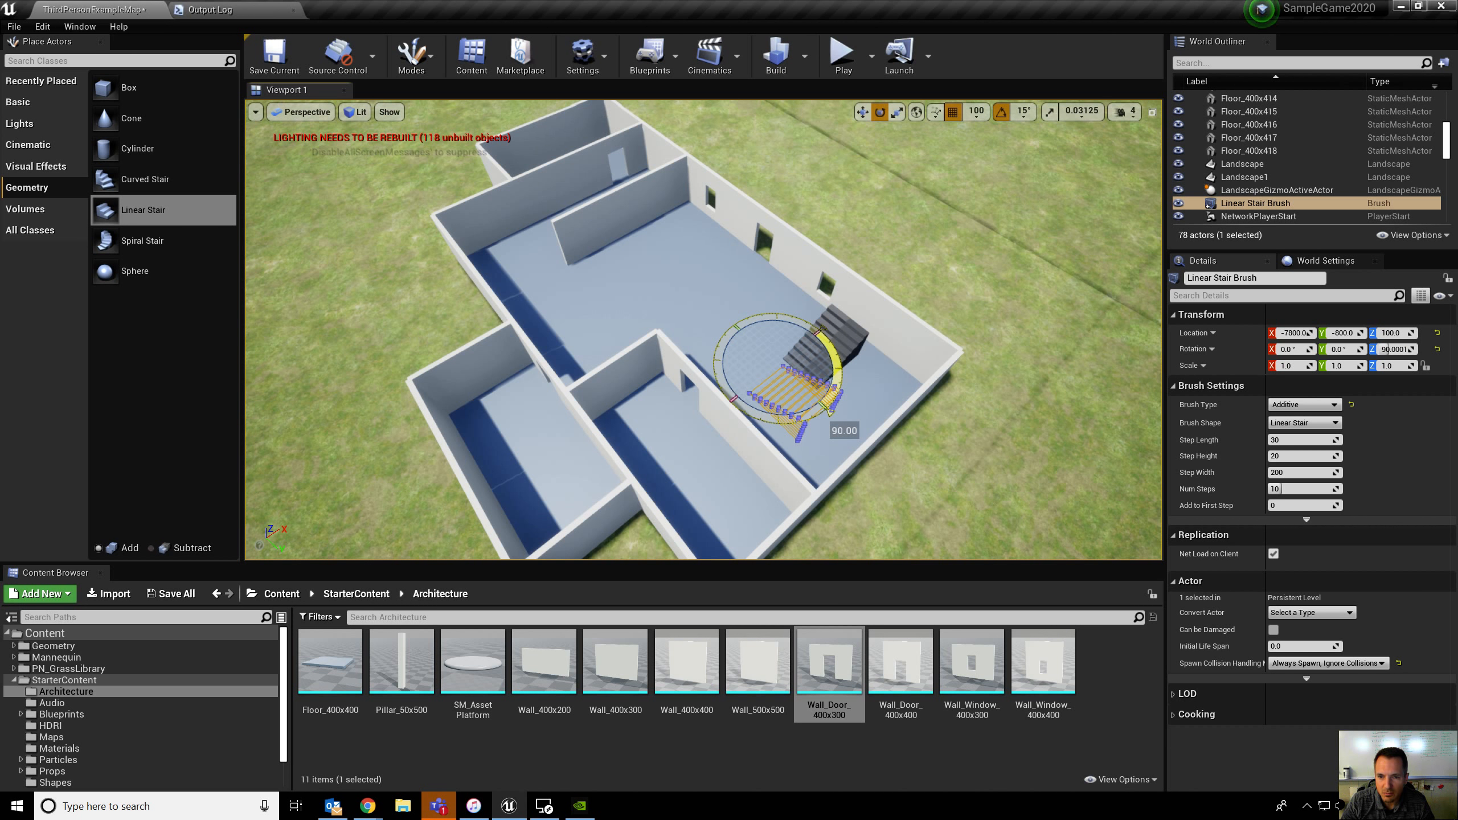
drag(844, 425, 731, 431)
key(w)
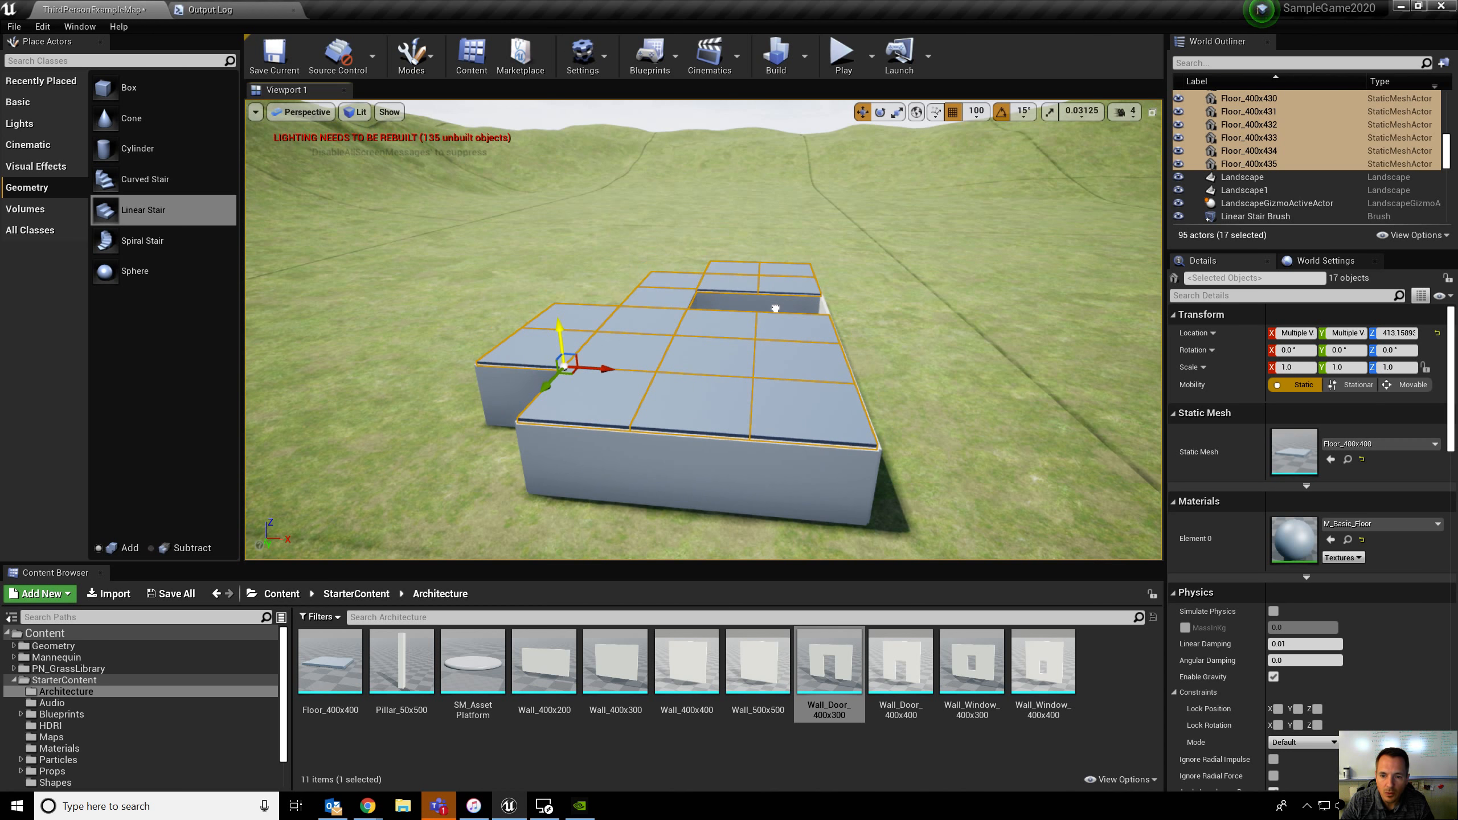
Step: Set the linear stair's Num Steps to 16 through the opening in the upper floor
drag(776, 308, 776, 301)
right_drag(771, 295, 936, 246)
key(w)
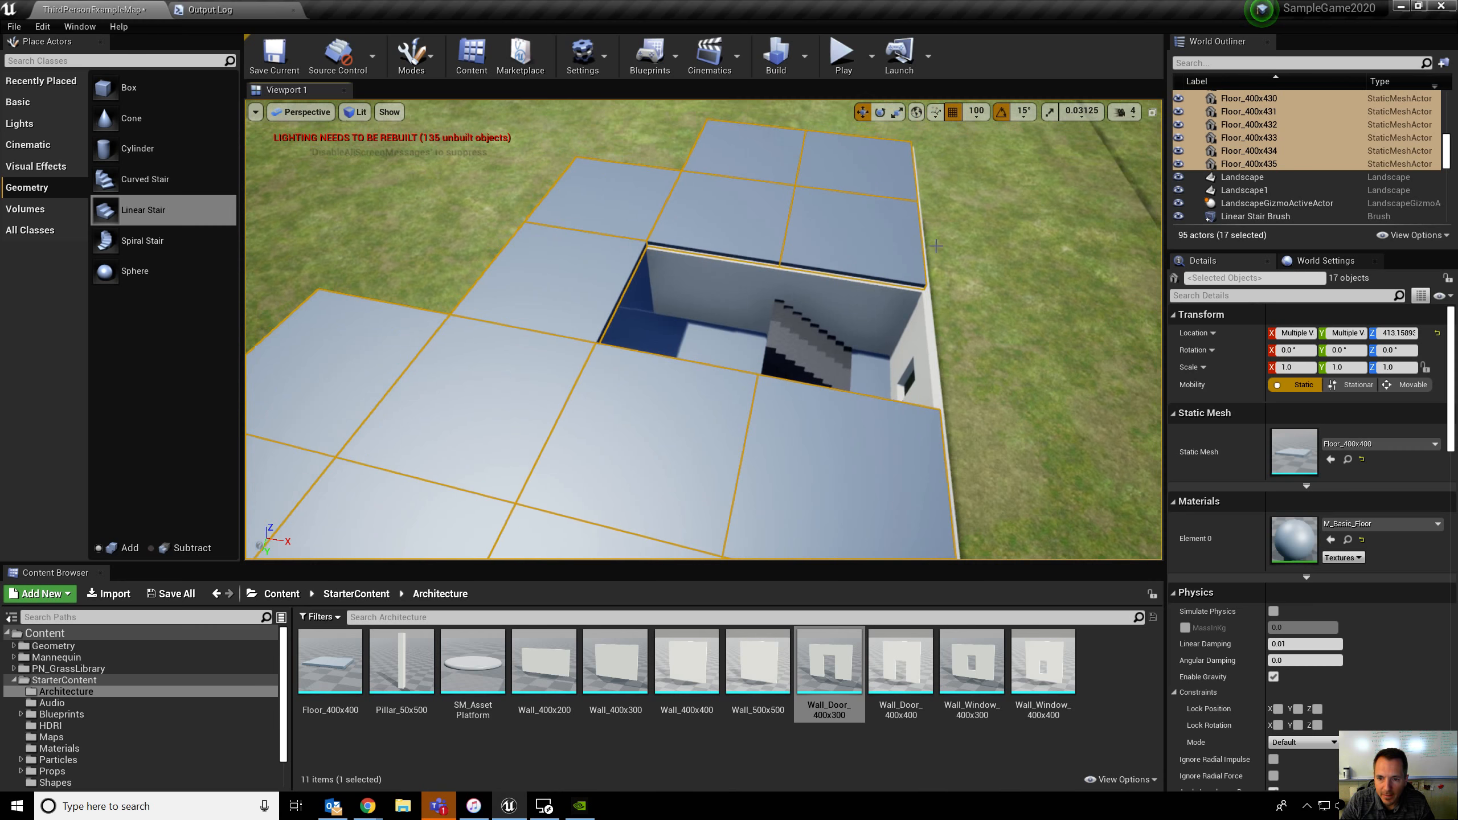
click(822, 344)
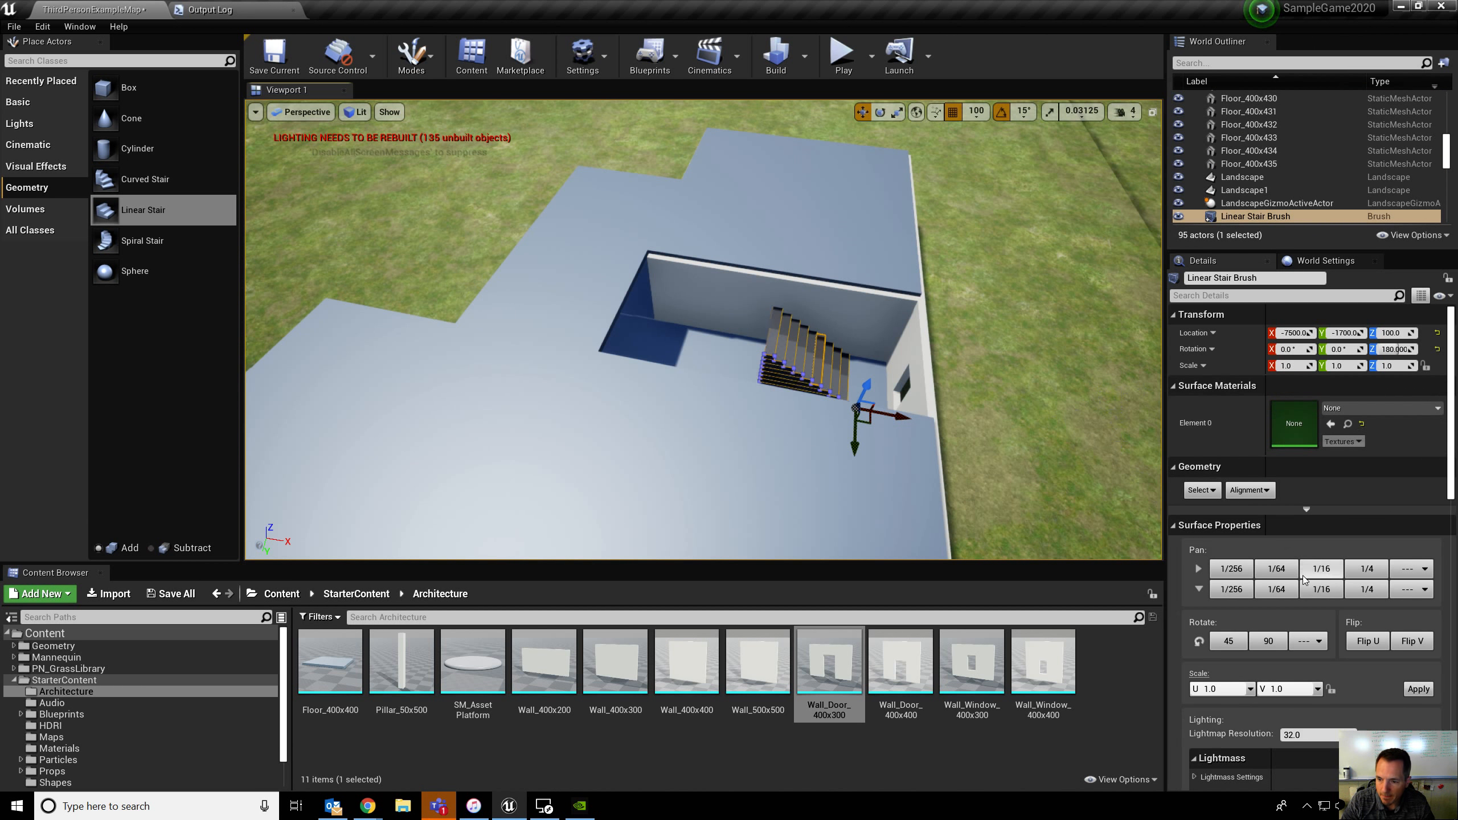
click(1230, 219)
scroll(1226, 431, down, 5)
scroll(1231, 445, down, 5)
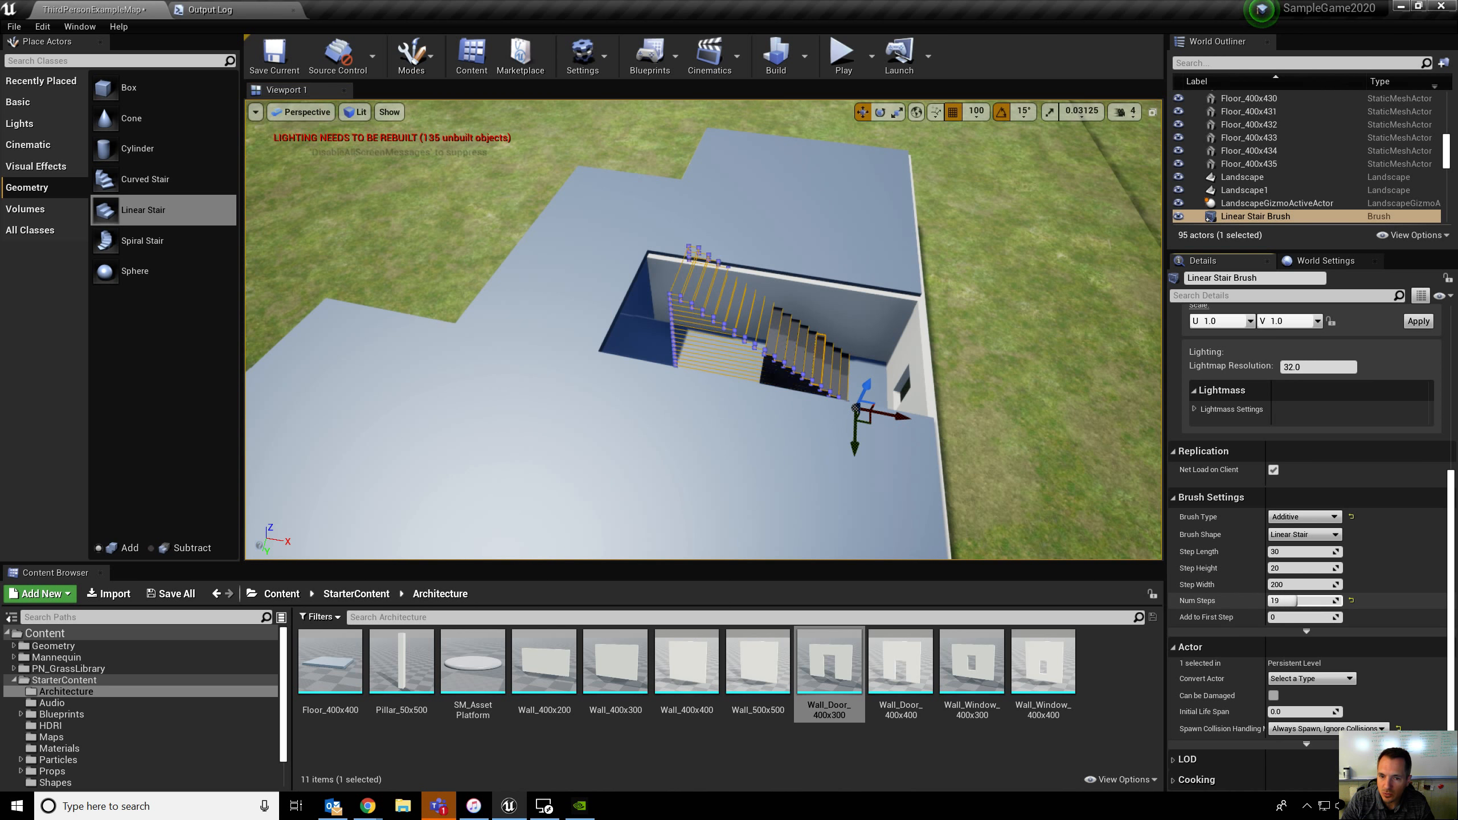
drag(1299, 601, 1292, 601)
Step: Set the linear stair's Step Length to 44
right_drag(862, 402, 862, 259)
right_drag(821, 327, 832, 328)
key(a)
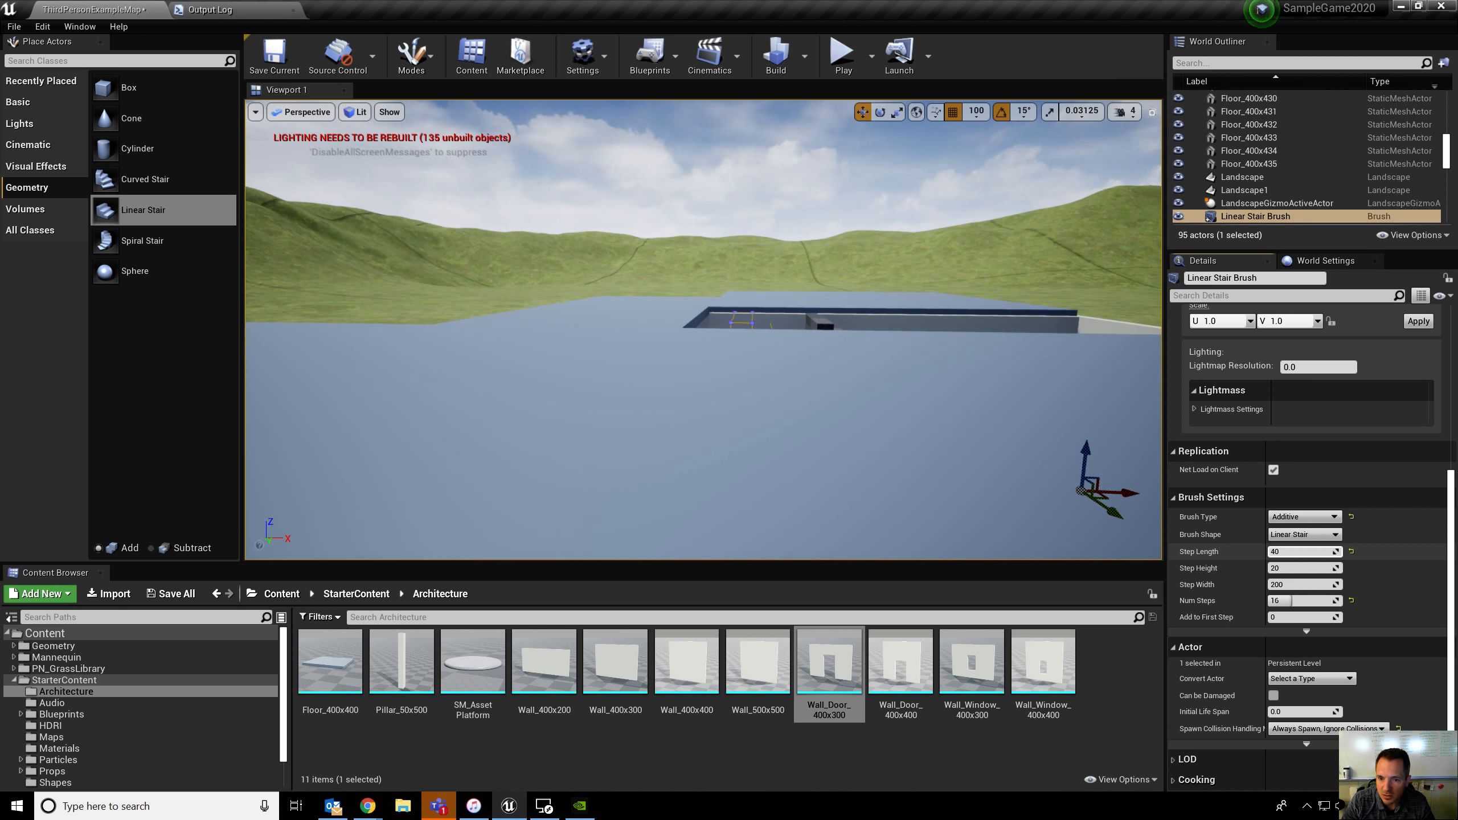
right_drag(862, 344, 1051, 373)
key(e)
key(w)
key(e)
key(a)
Step: Group all floor tiles from Floor_400x400 through Floor_400x435 into a new World Outliner folder named Floor
scroll(1326, 173, up, 20)
scroll(1293, 163, down, 5)
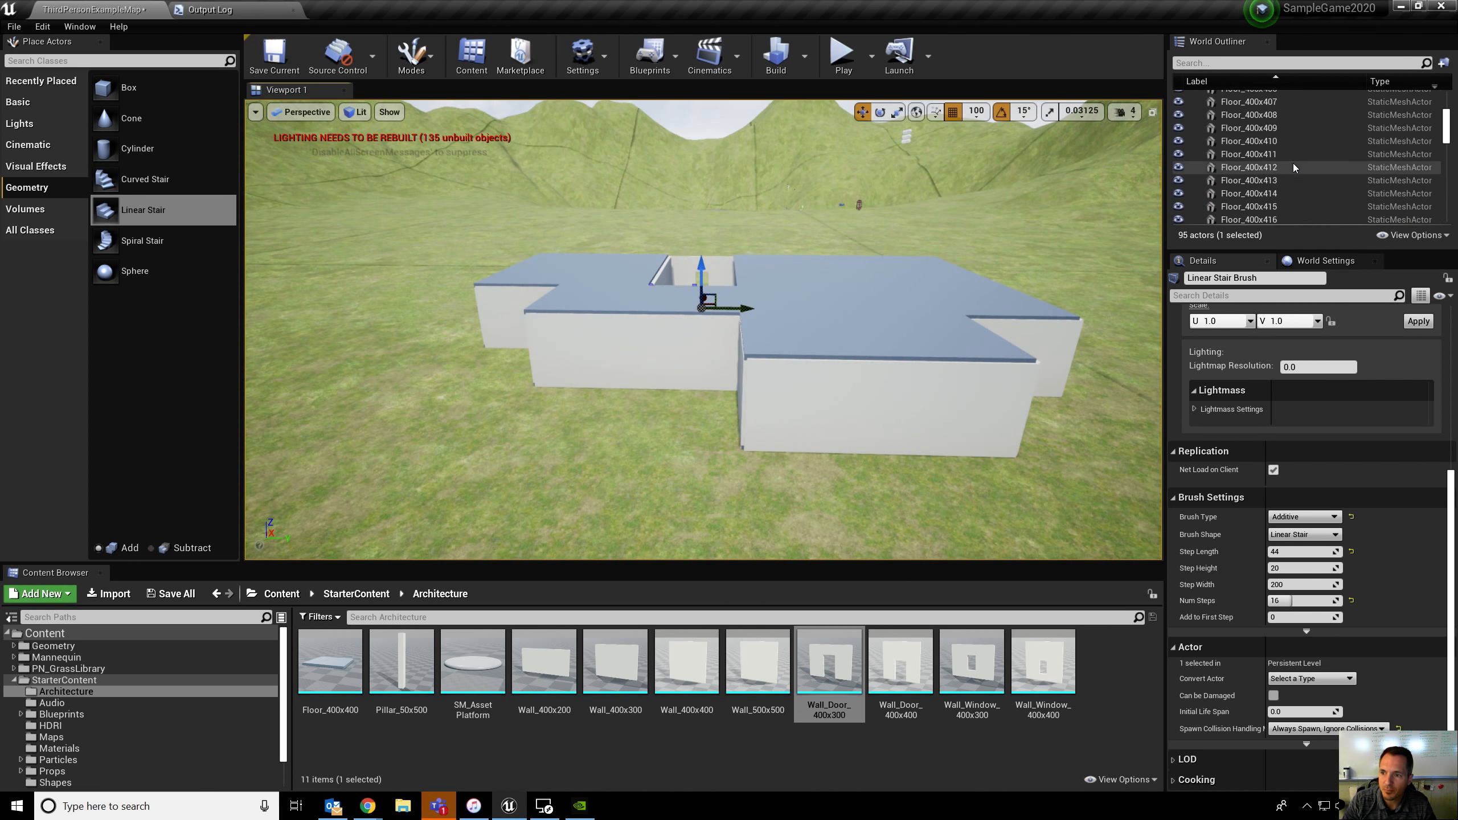
scroll(1275, 140, up, 5)
scroll(1241, 146, down, 4)
scroll(1252, 155, up, 3)
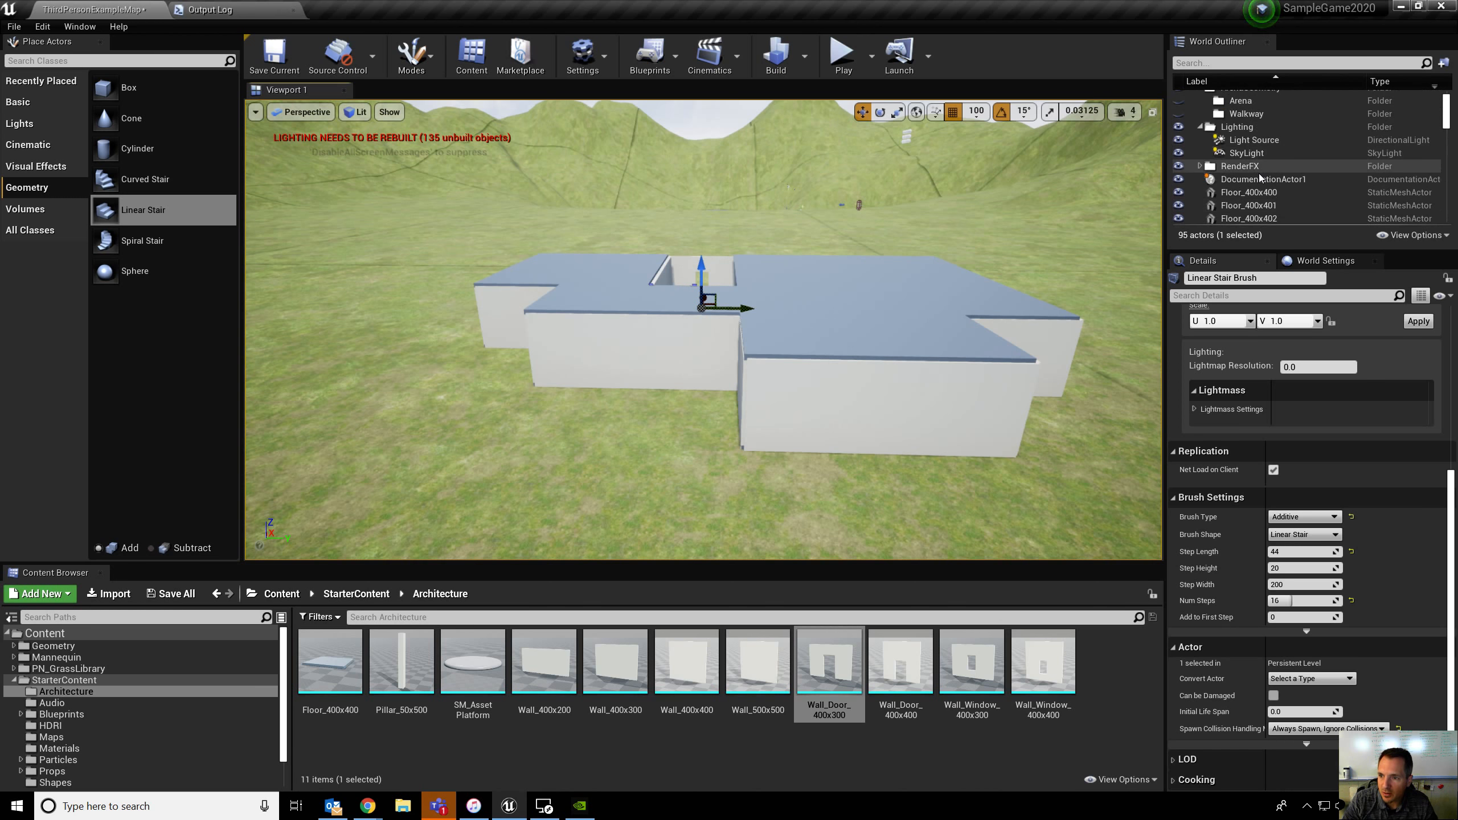
click(1246, 190)
scroll(1262, 168, down, 4)
scroll(1271, 190, down, 7)
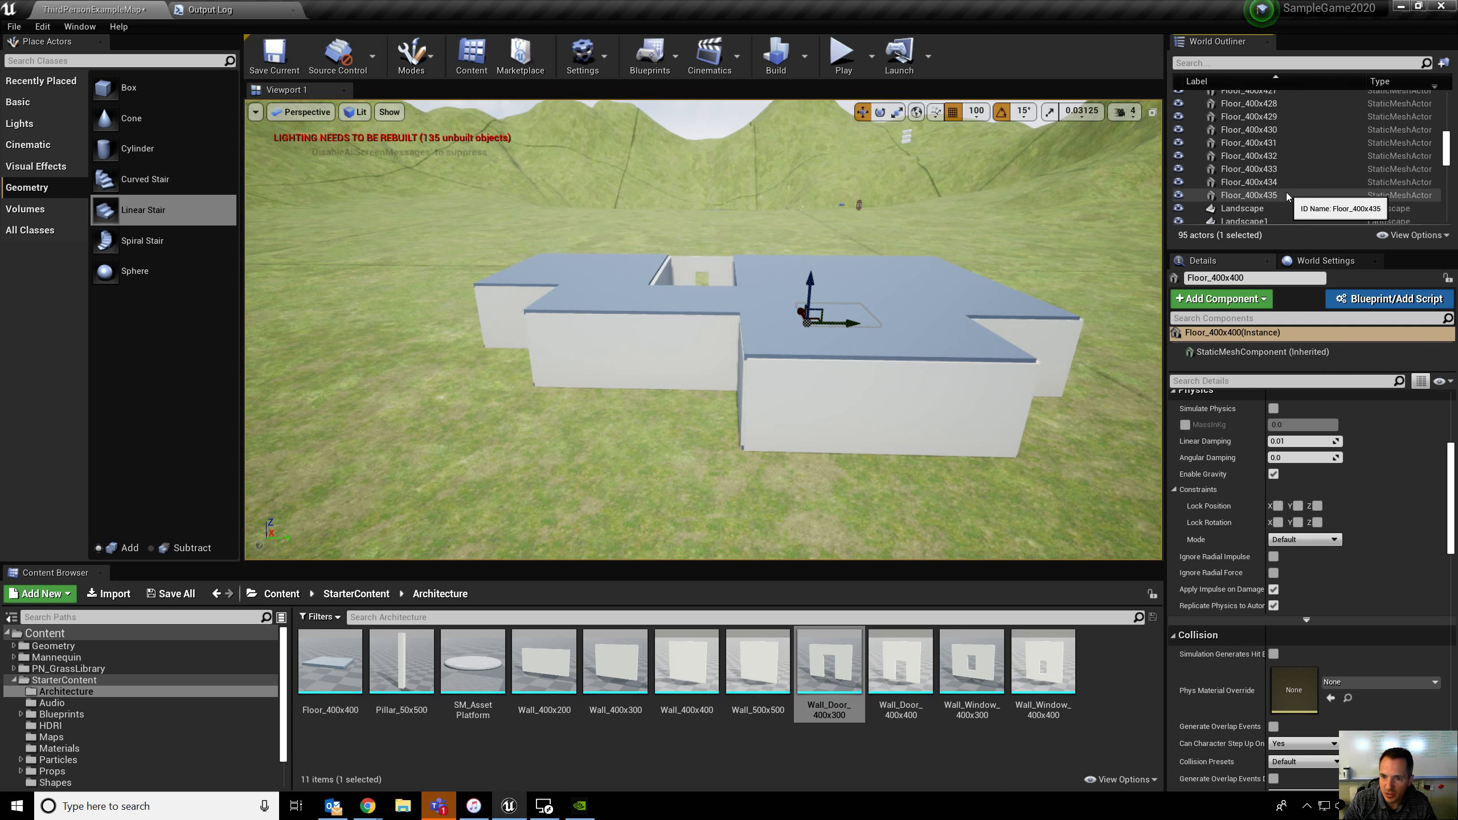
shift+click(1286, 192)
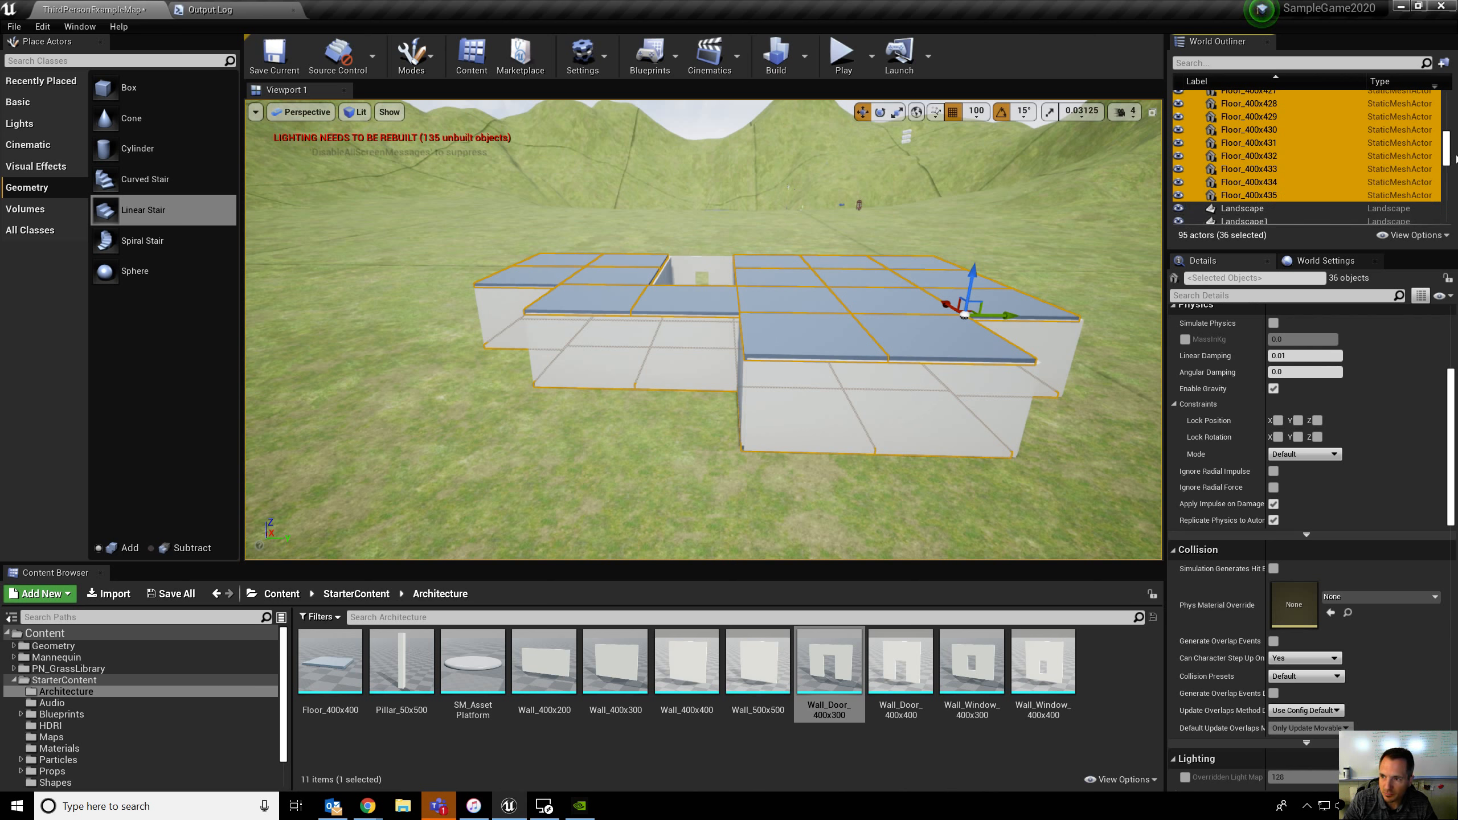
scroll(1333, 129, up, 10)
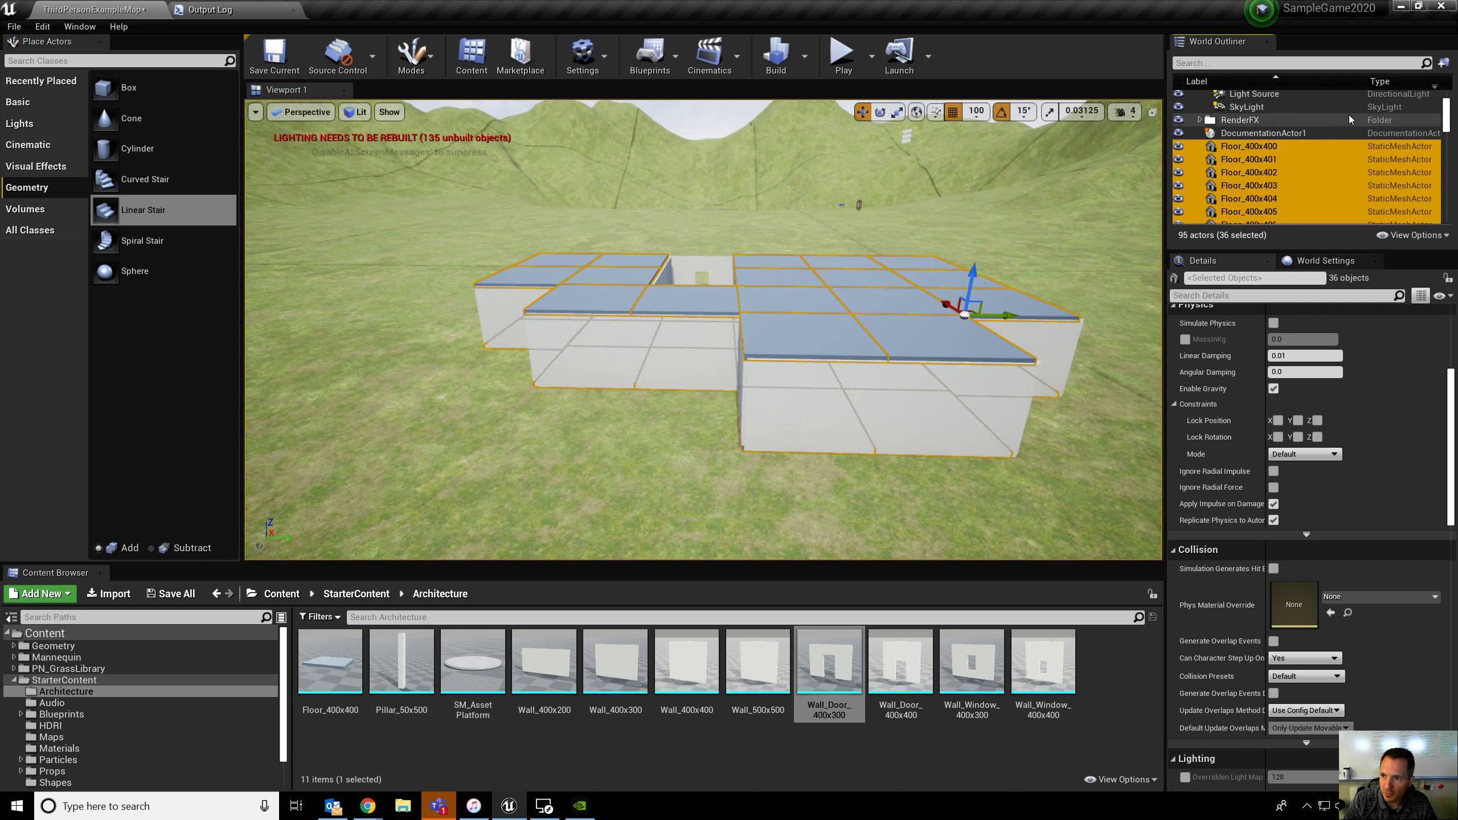
click(1442, 64)
text(Floor)
key(Return)
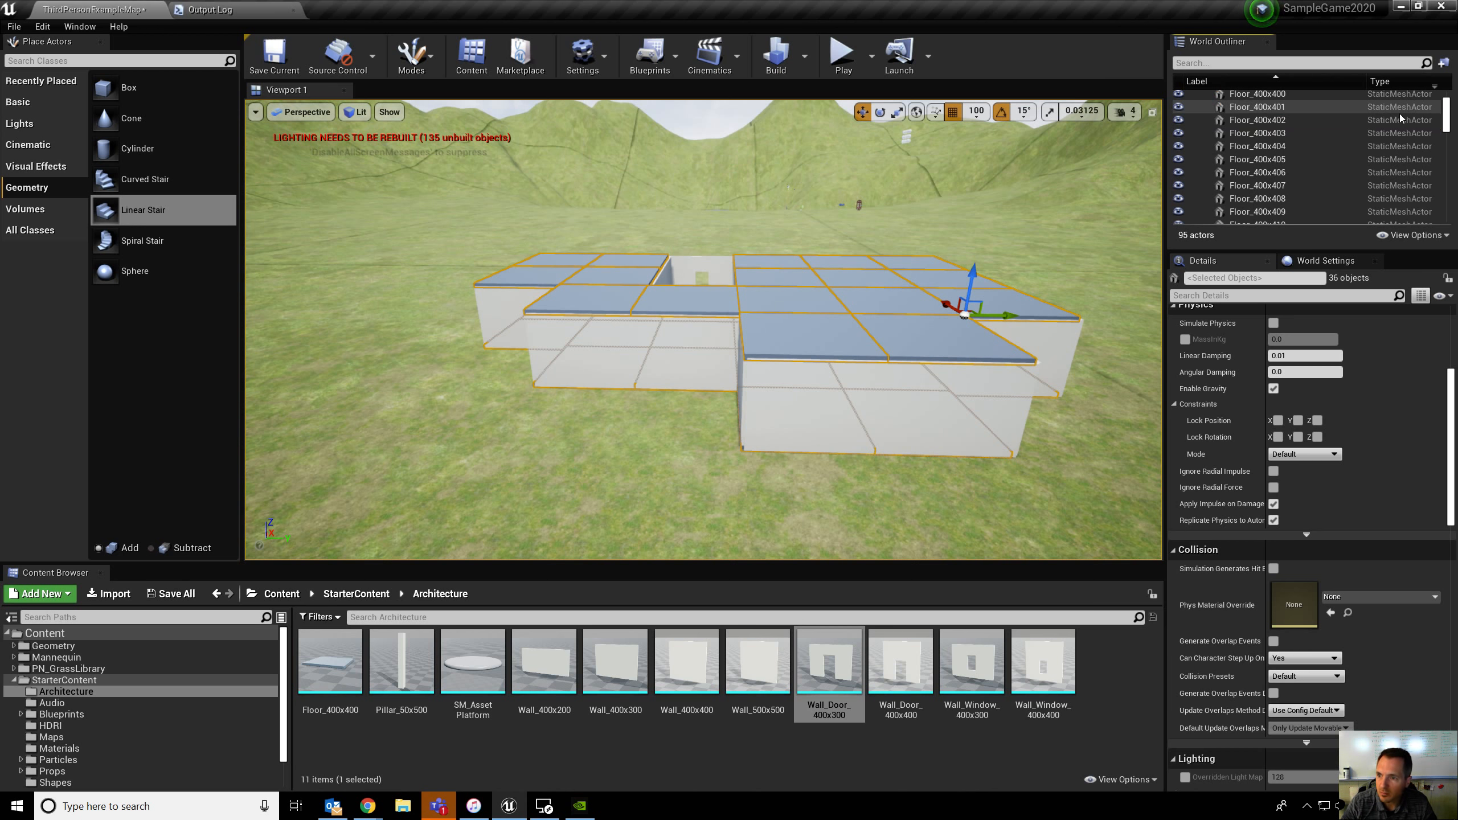
click(1199, 149)
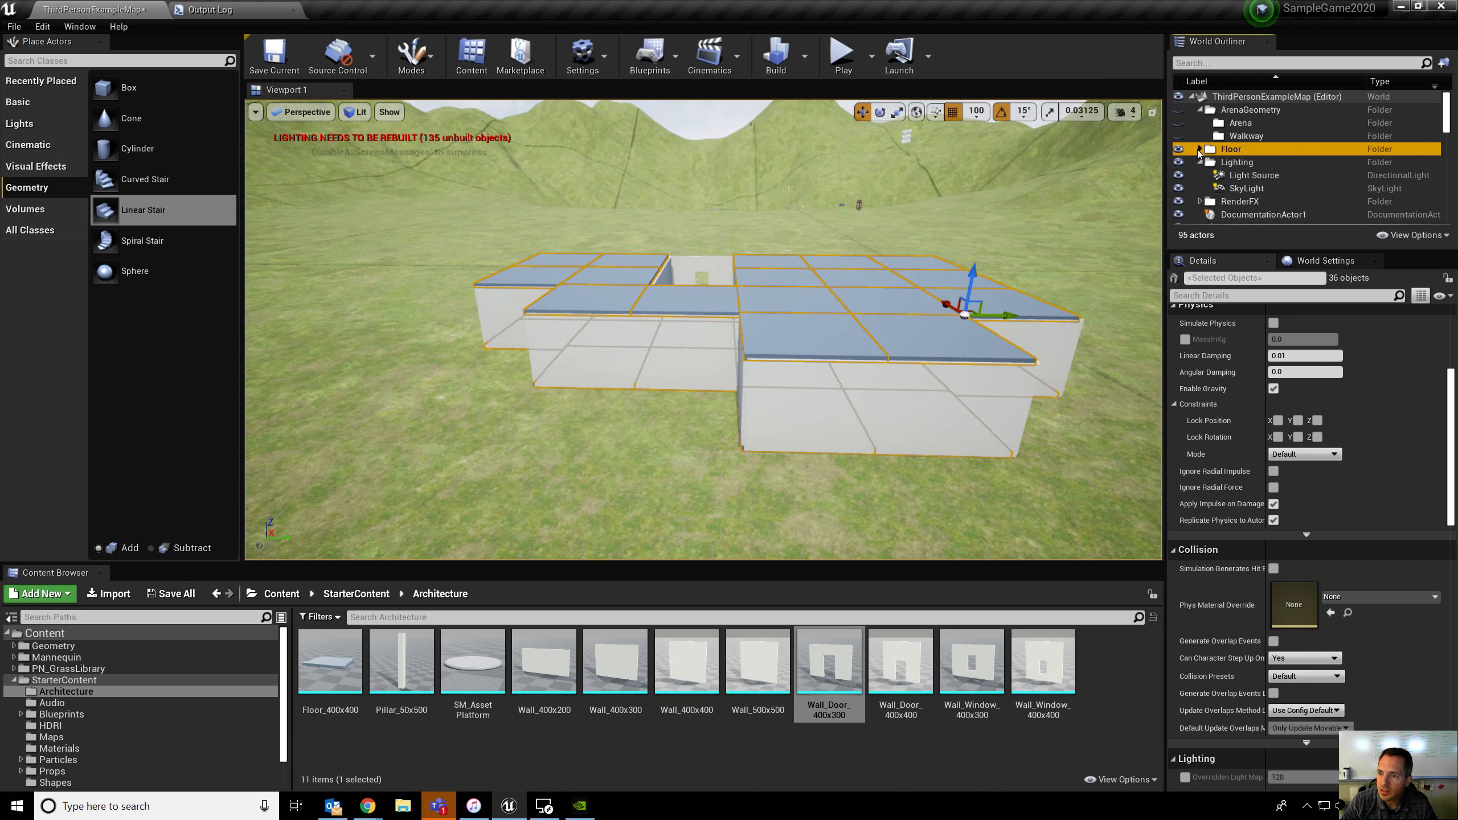
Step: Group all wall pieces from Wall_400x300 through Wall_Door_400x301 into a new World Outliner folder named Walls
scroll(1251, 168, down, 5)
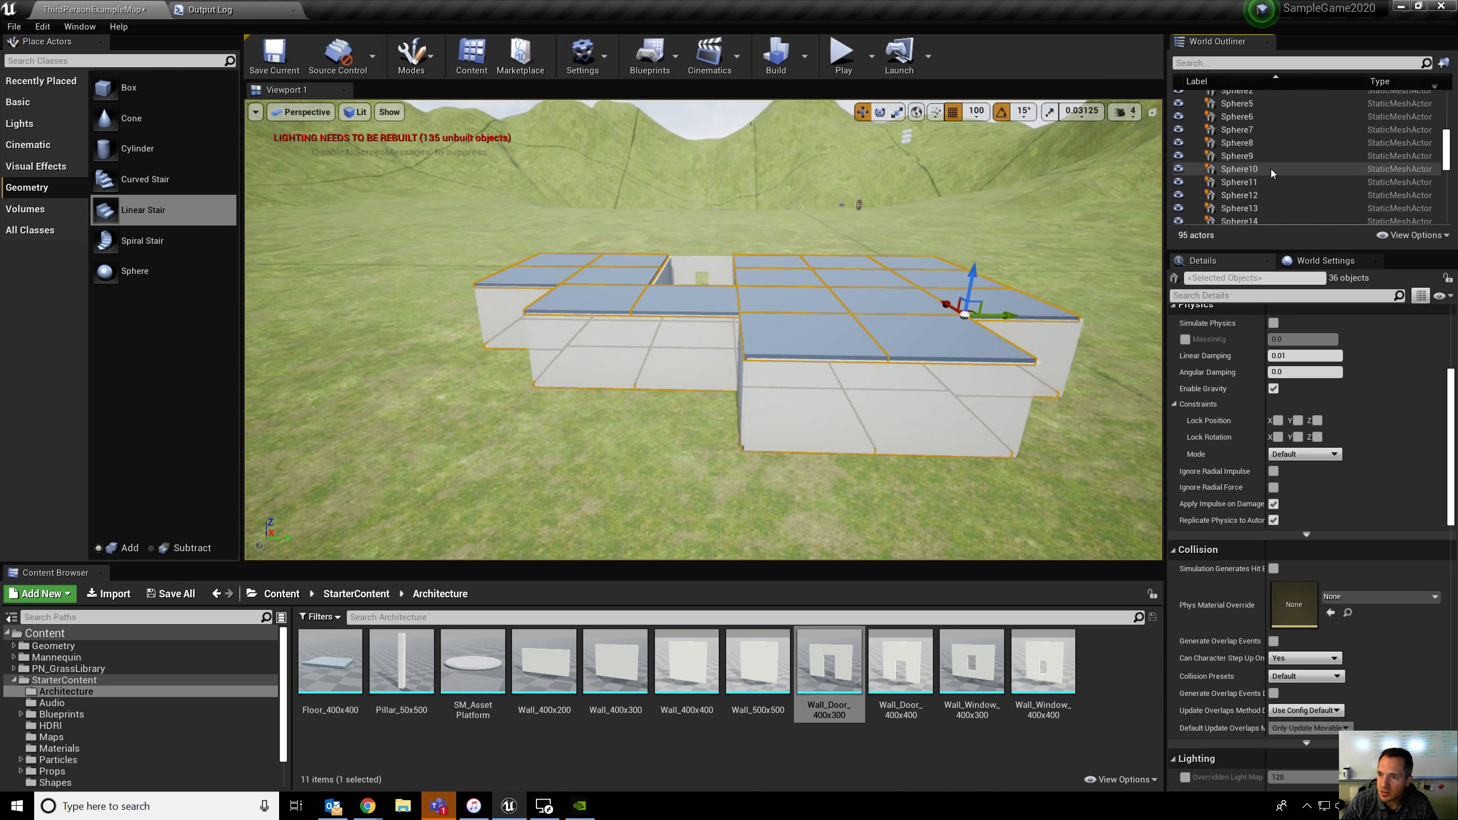
scroll(1272, 168, down, 3)
scroll(1270, 161, up, 5)
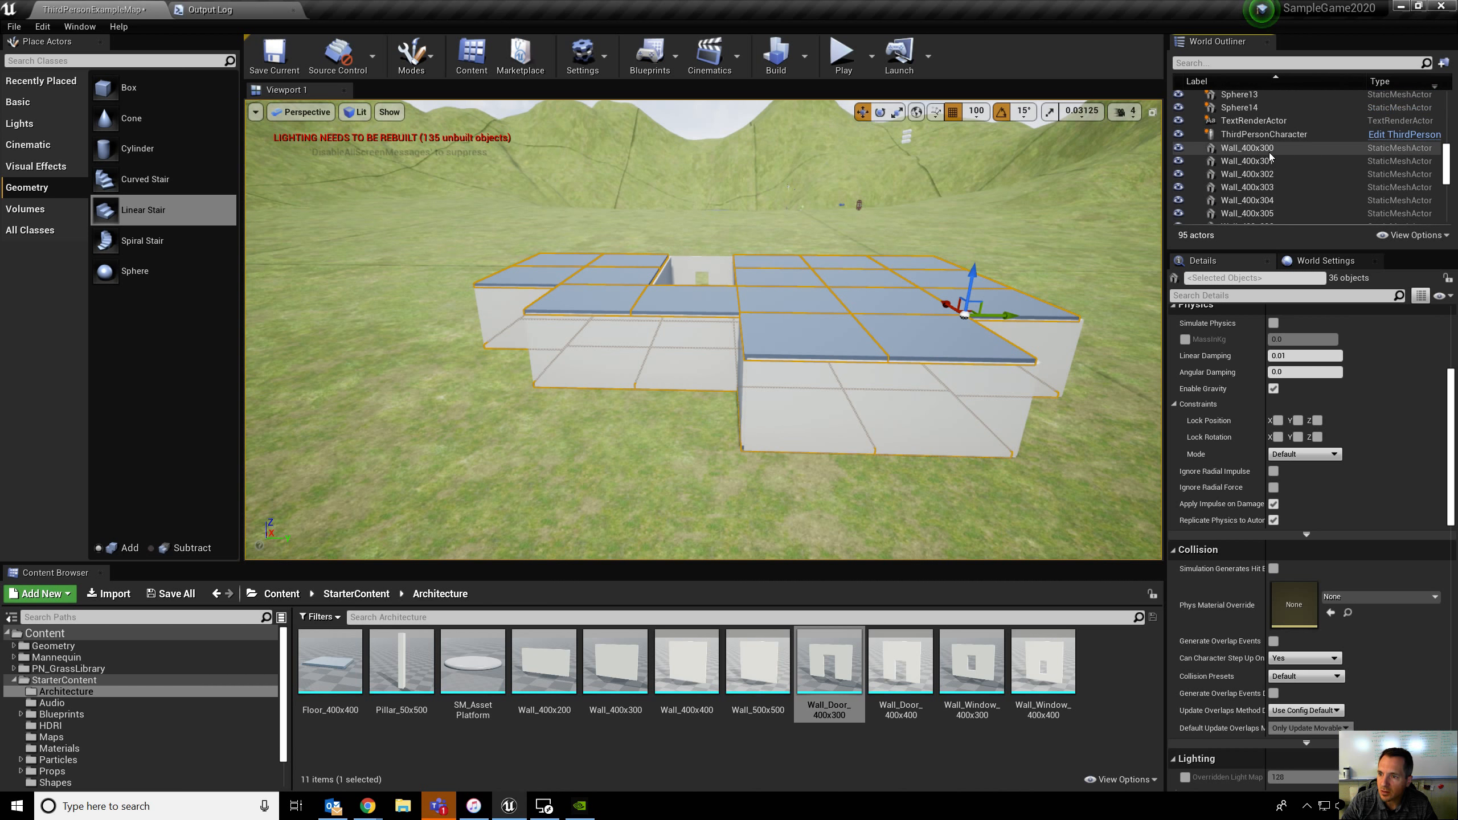
click(1270, 153)
scroll(1269, 150, down, 8)
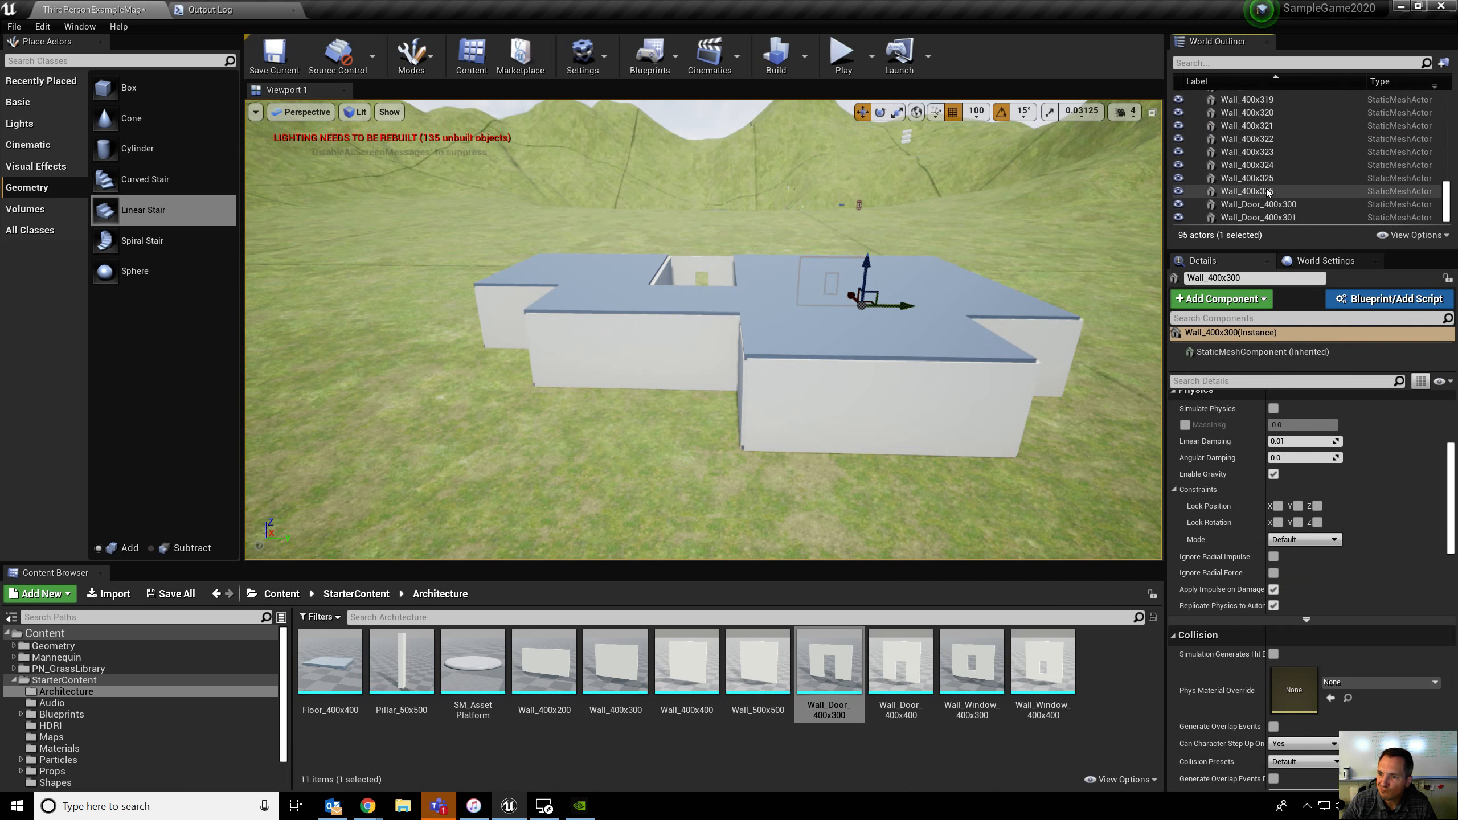
shift+click(1284, 217)
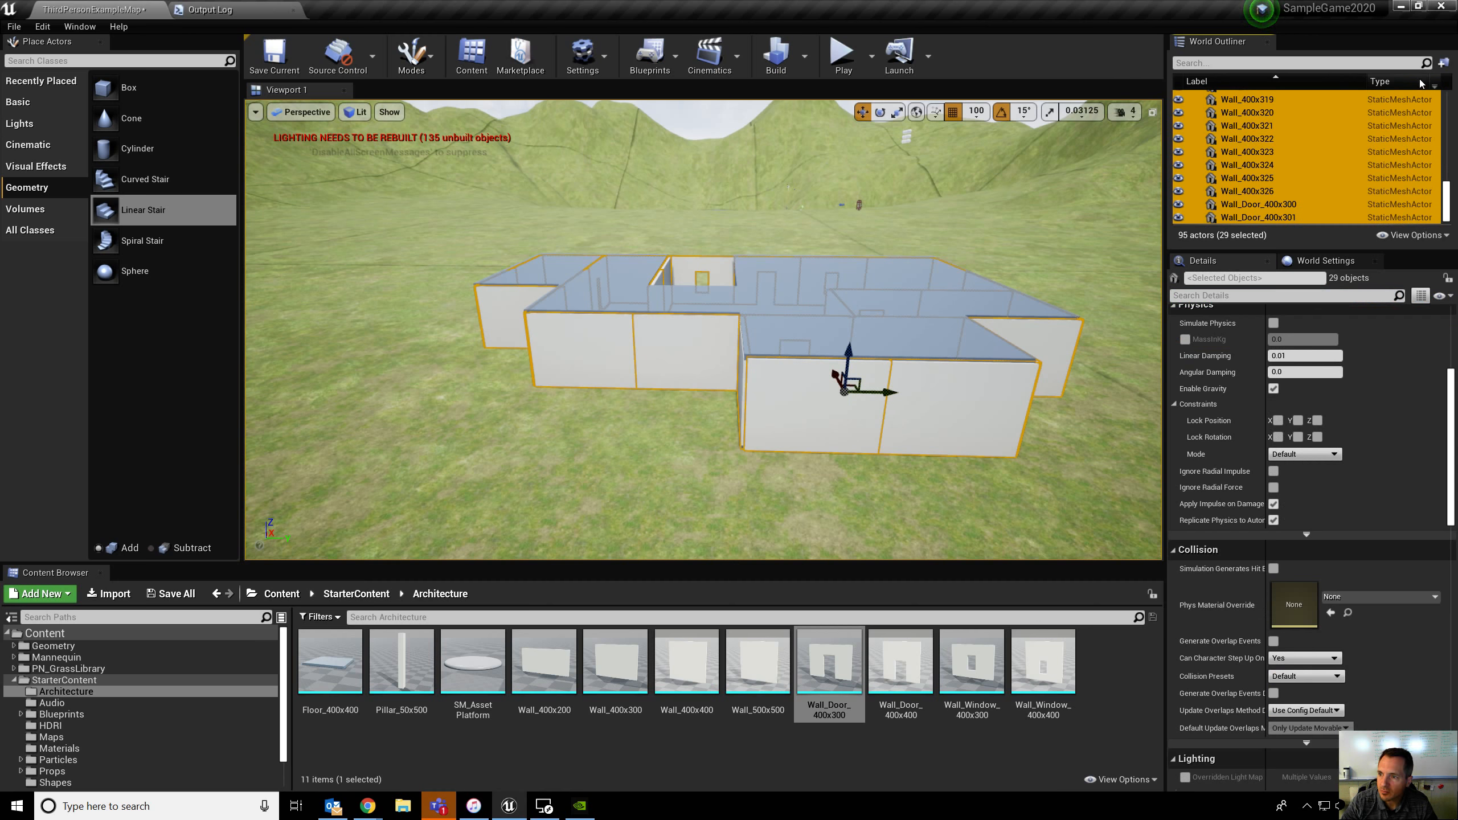
click(1444, 62)
text(Walls)
key(Return)
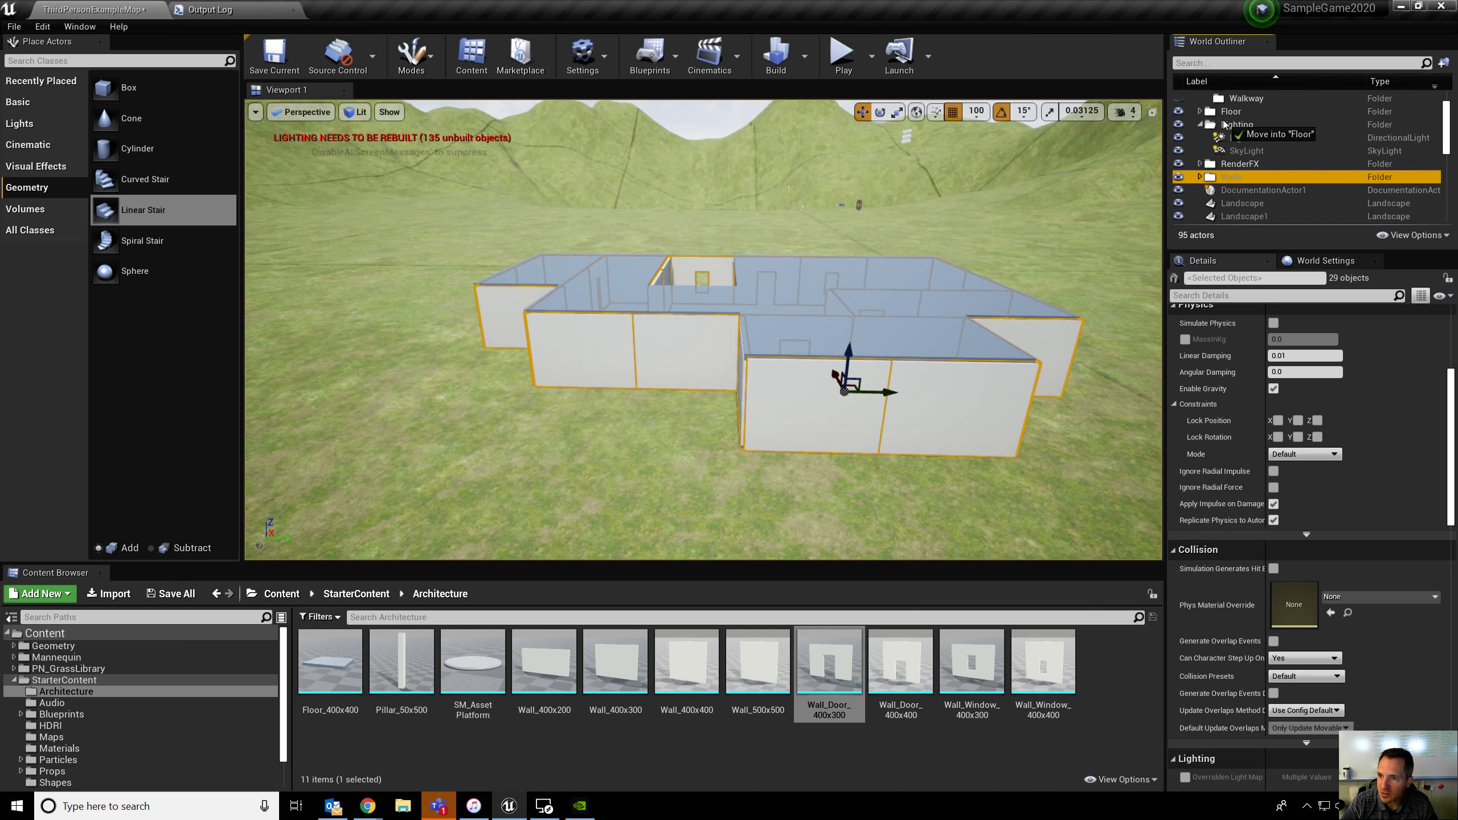
Step: Nest the Floor and Walls folders in a new parent folder named House
drag(1220, 124, 1220, 164)
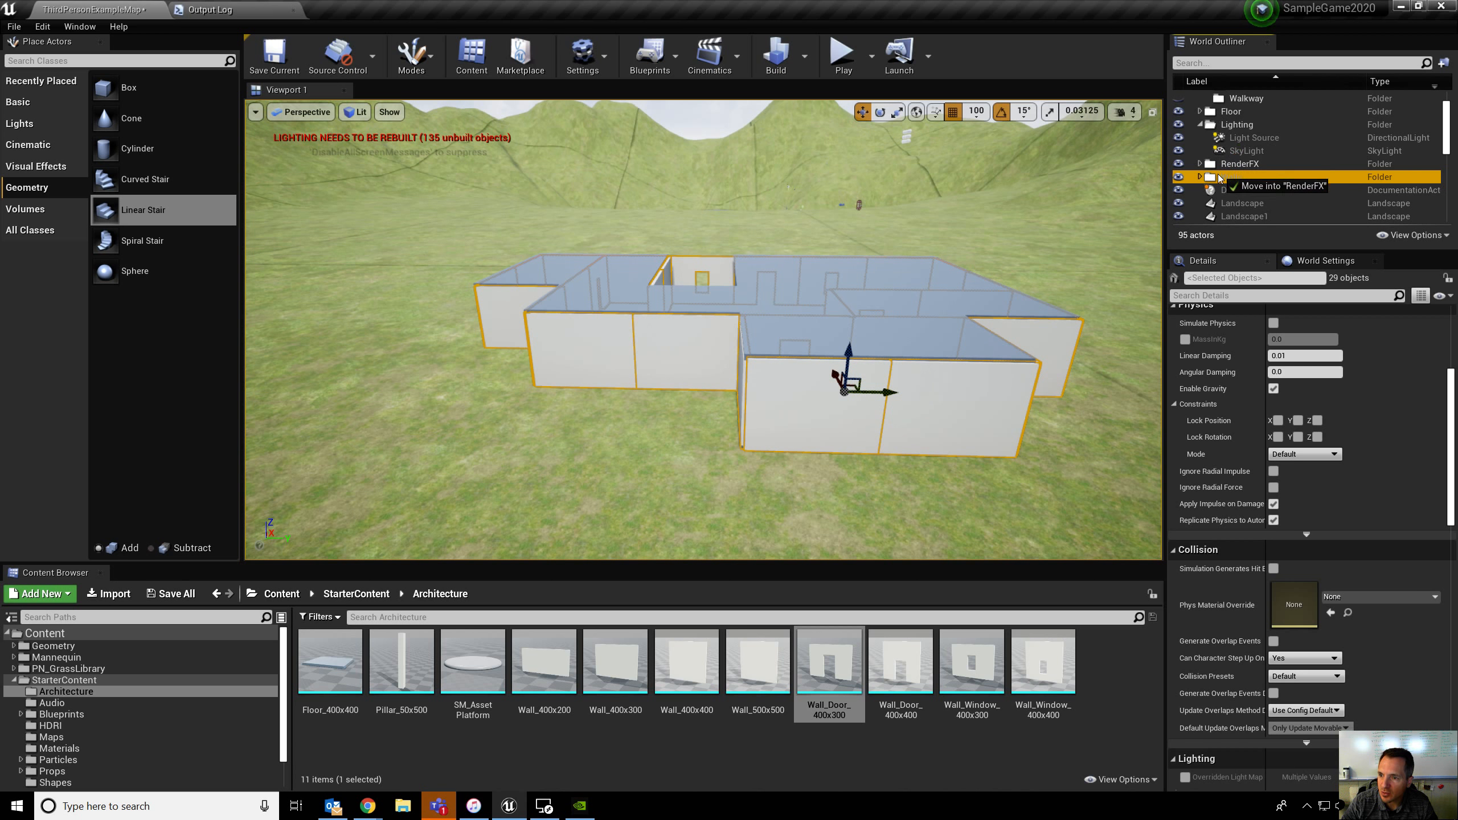
ctrl+click(1231, 111)
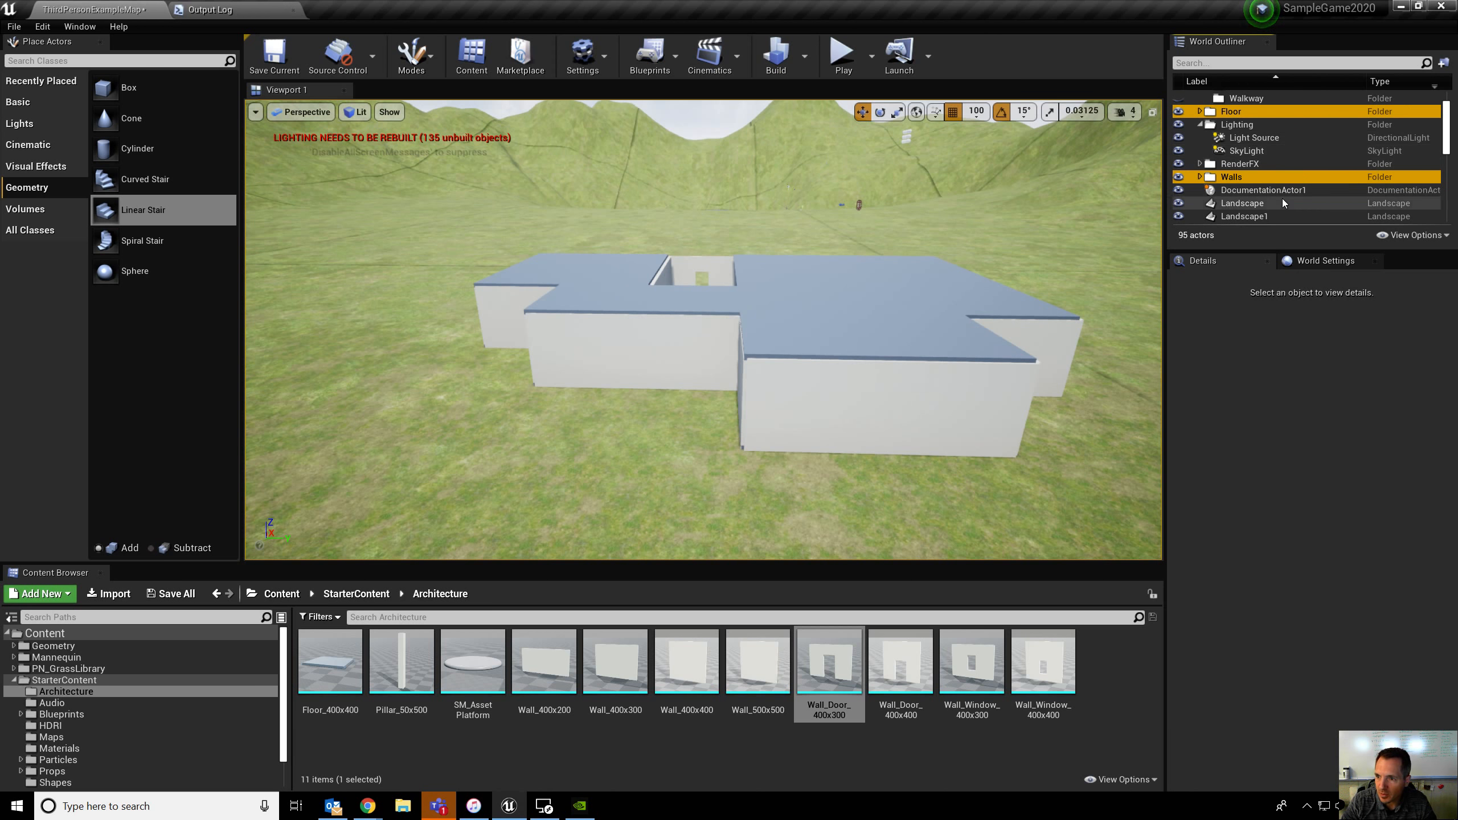
click(1444, 61)
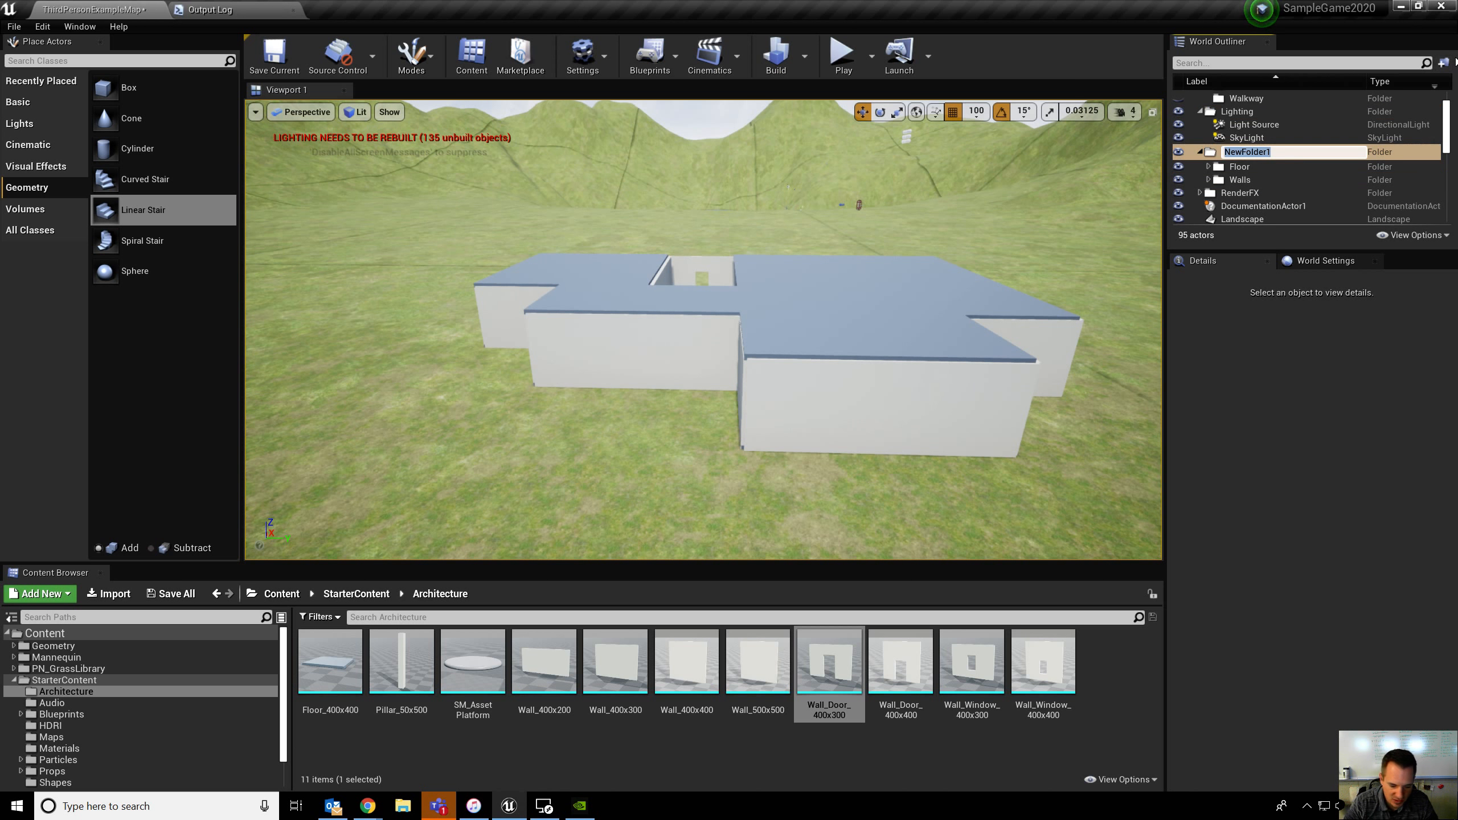
key(Return)
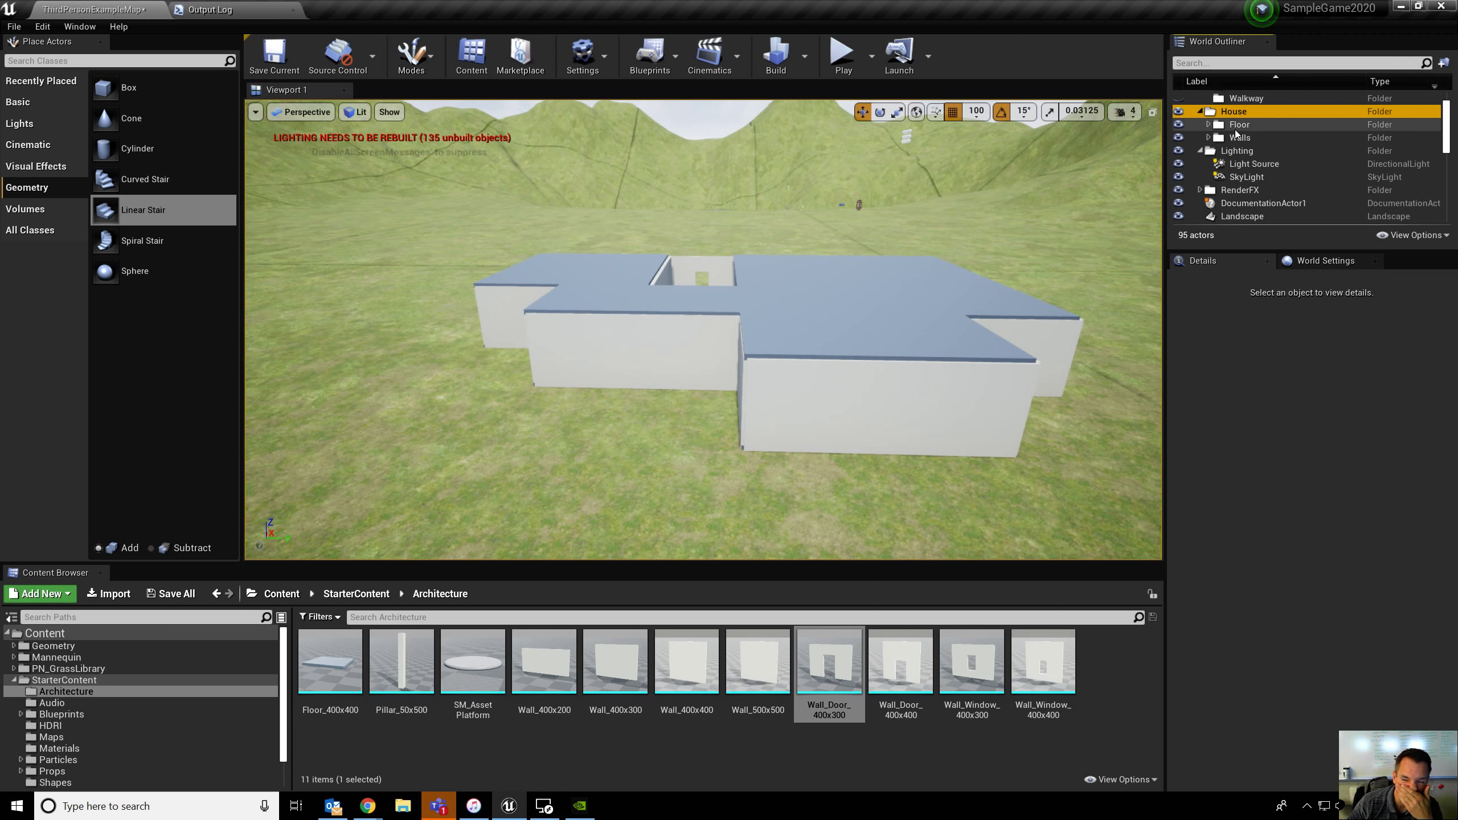
Step: Duplicate all walls from Wall_400x300 through Wall_Door_400x301 straight up onto the upper floor as the second storey
right_drag(895, 384, 886, 380)
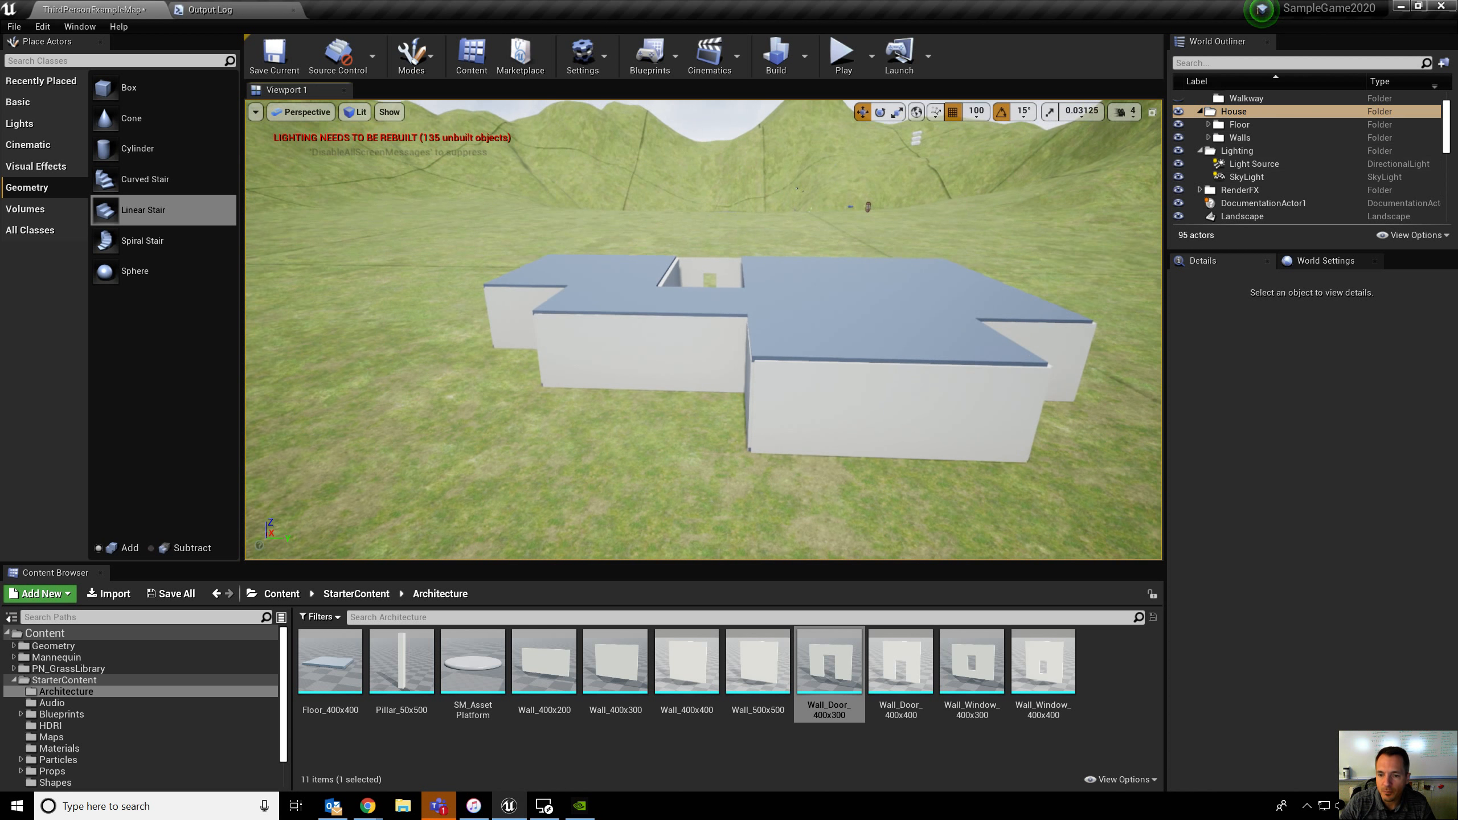
click(1234, 138)
click(1209, 137)
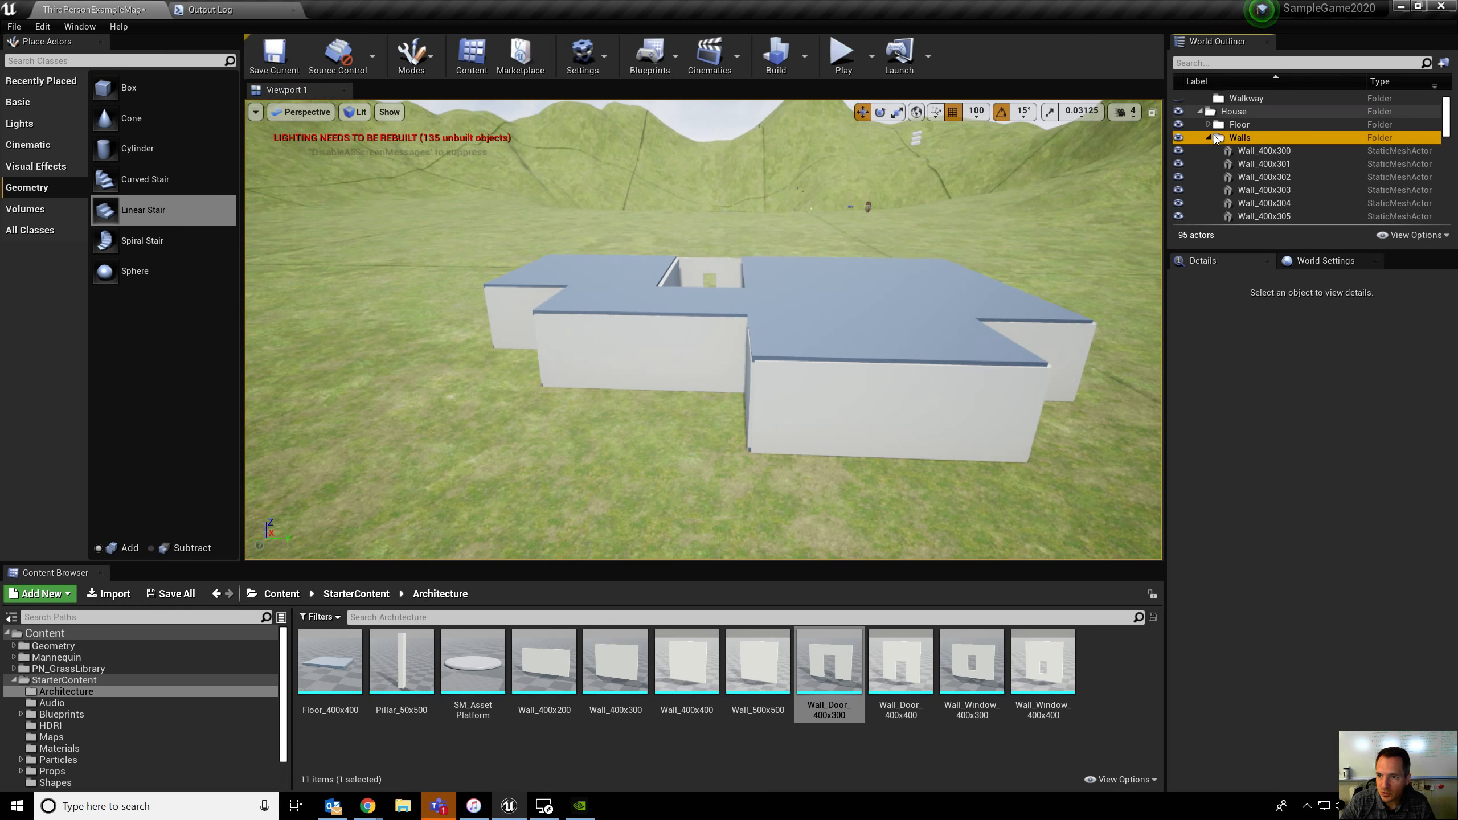
click(1236, 155)
scroll(1240, 155, down, 8)
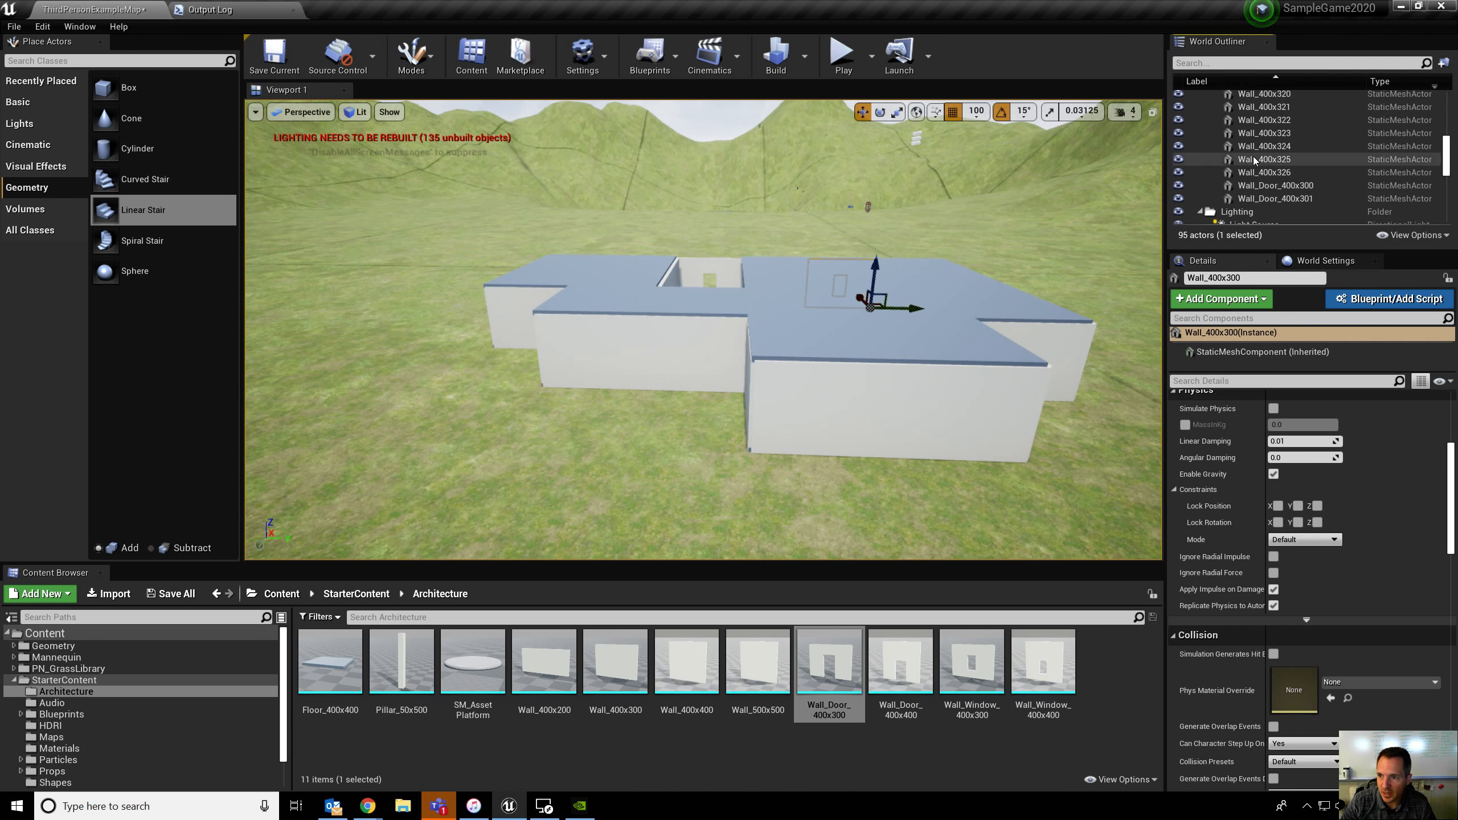
shift+click(1260, 198)
alt+drag(837, 361, 747, 395)
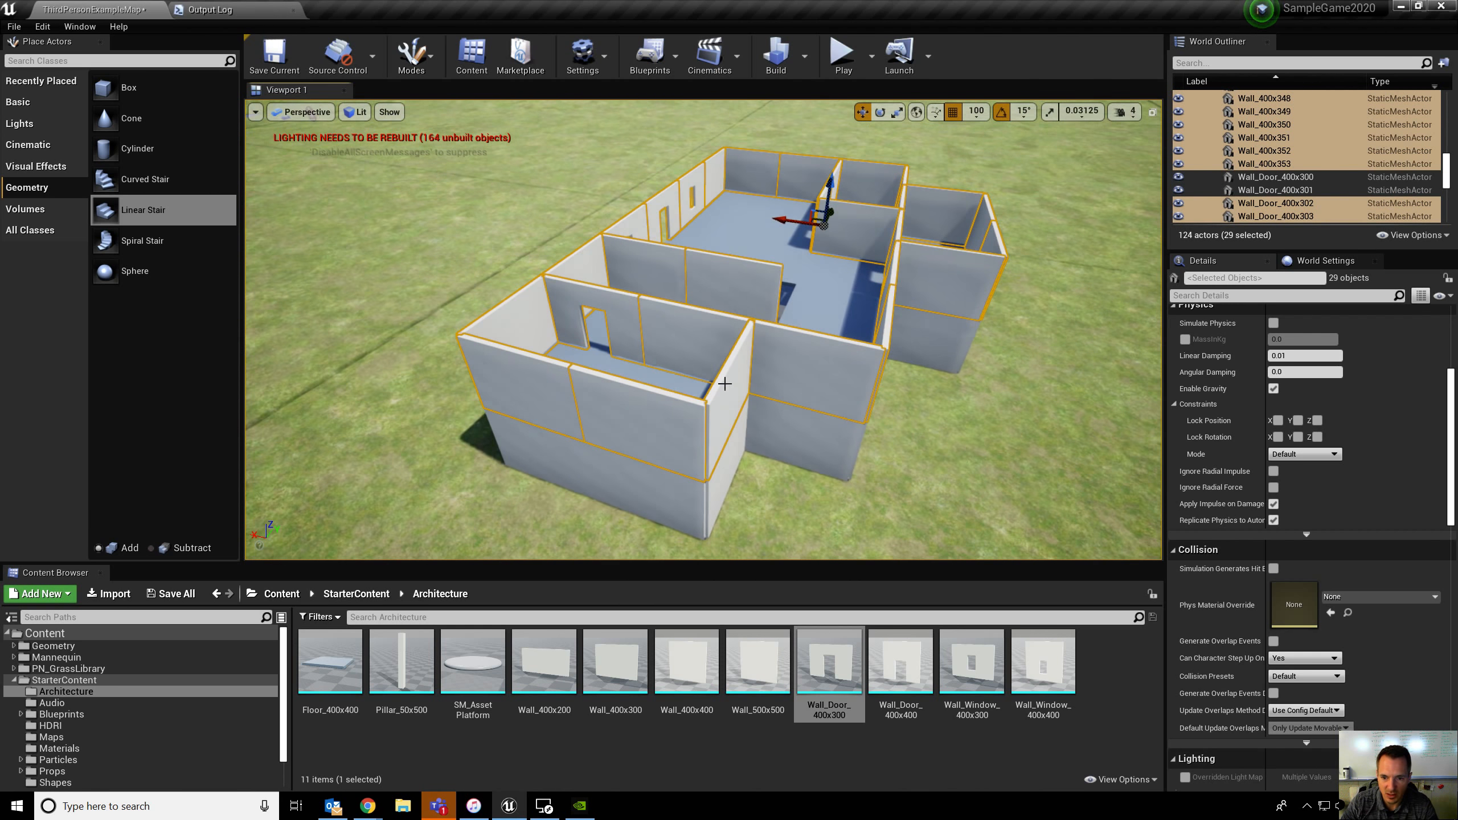
Step: Delete the four upper-storey outer walls around the projecting end room, leaving an open balcony
click(724, 384)
key(Delete)
click(679, 412)
key(Delete)
click(599, 401)
key(Delete)
click(468, 352)
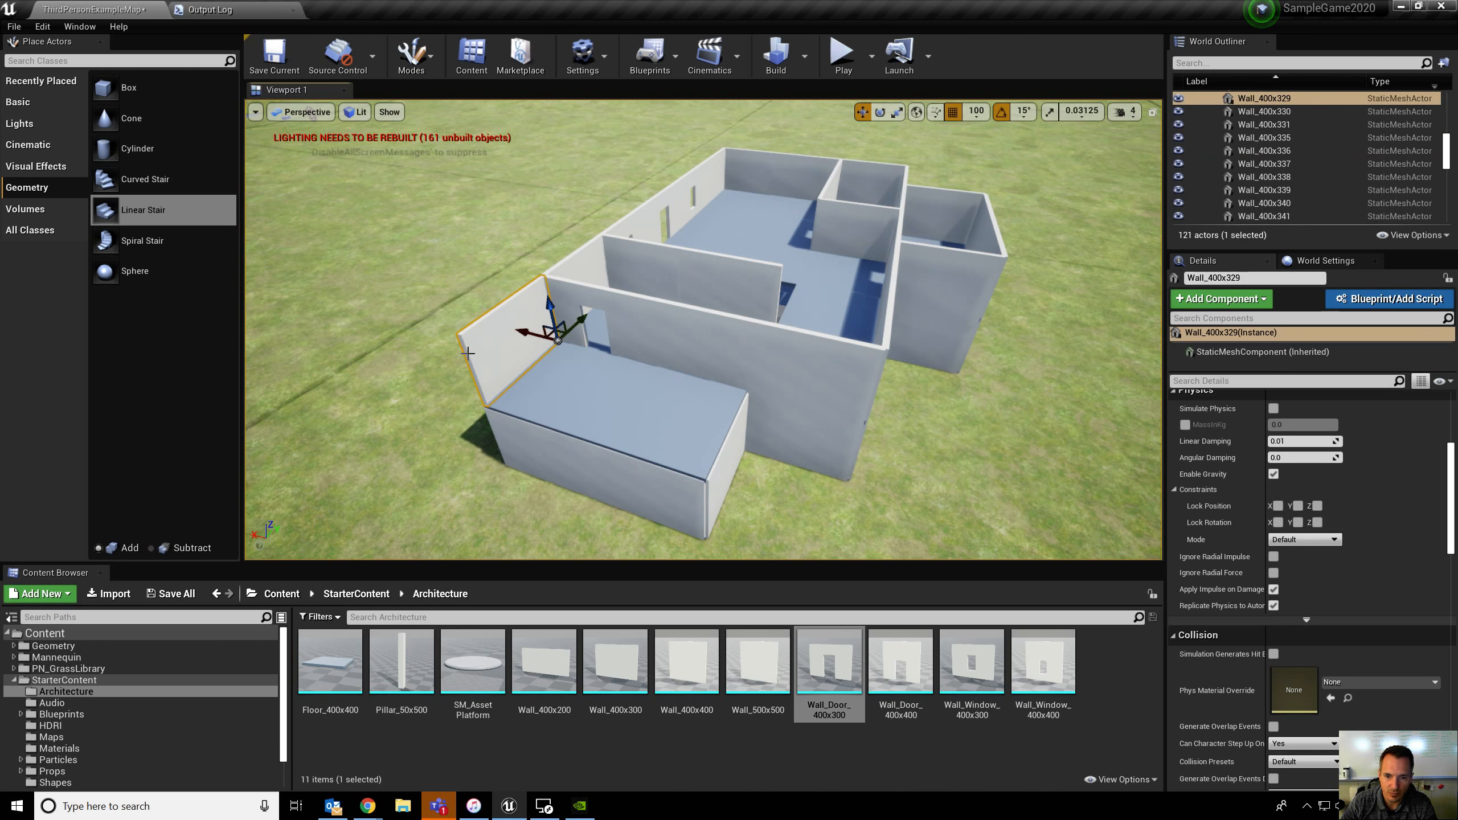
key(Delete)
alt+drag(704, 331, 959, 339)
mouse_move(704, 330)
right_down()
mouse_move(910, 339)
mouse_move(726, 267)
mouse_move(733, 229)
mouse_move(611, 248)
mouse_move(605, 287)
mouse_move(651, 328)
mouse_move(710, 328)
right_up()
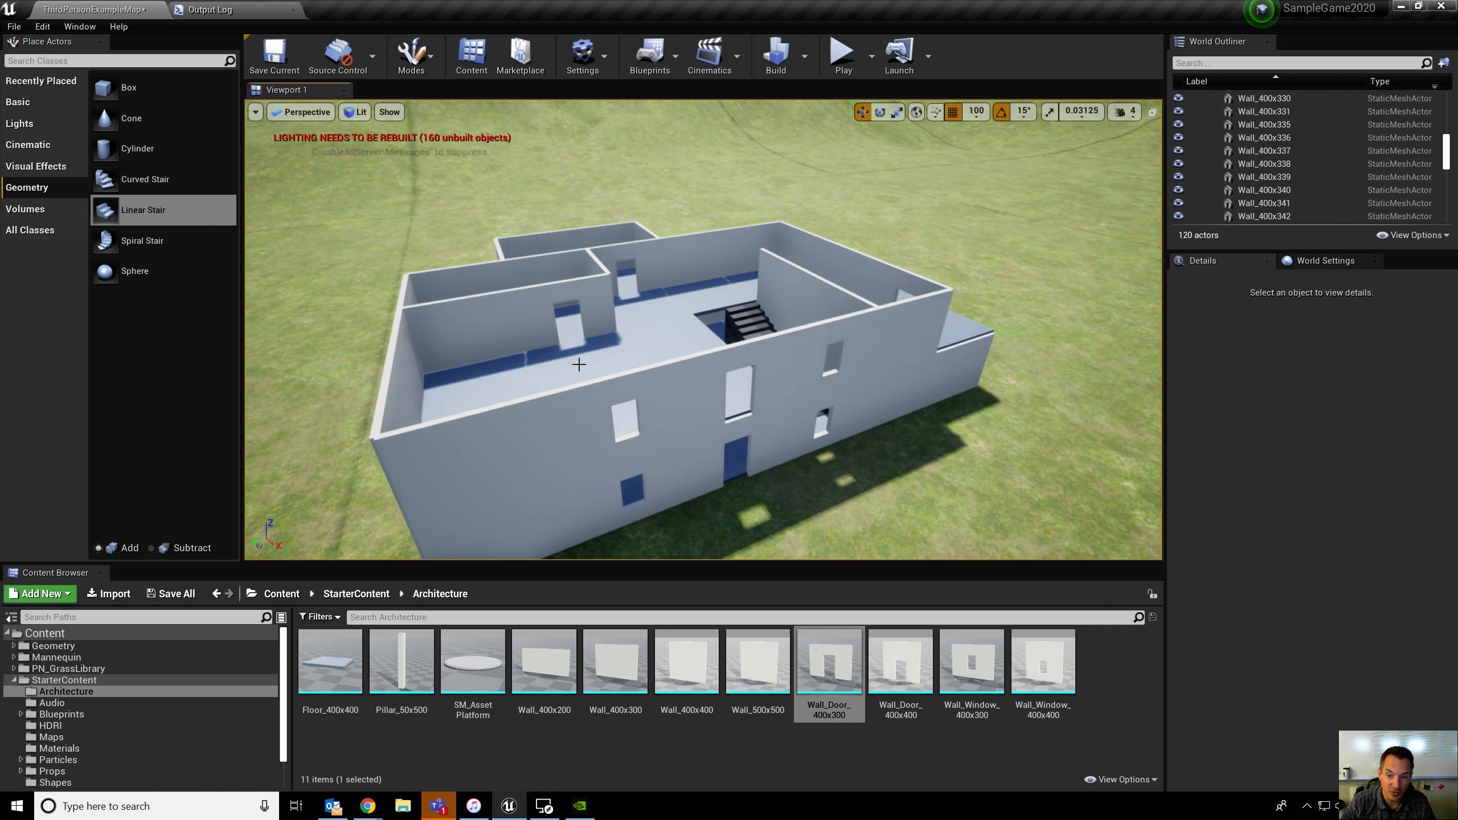
Step: Collapse the Walls folder and expand the Floor folder in the World Outliner
scroll(1321, 116, up, 10)
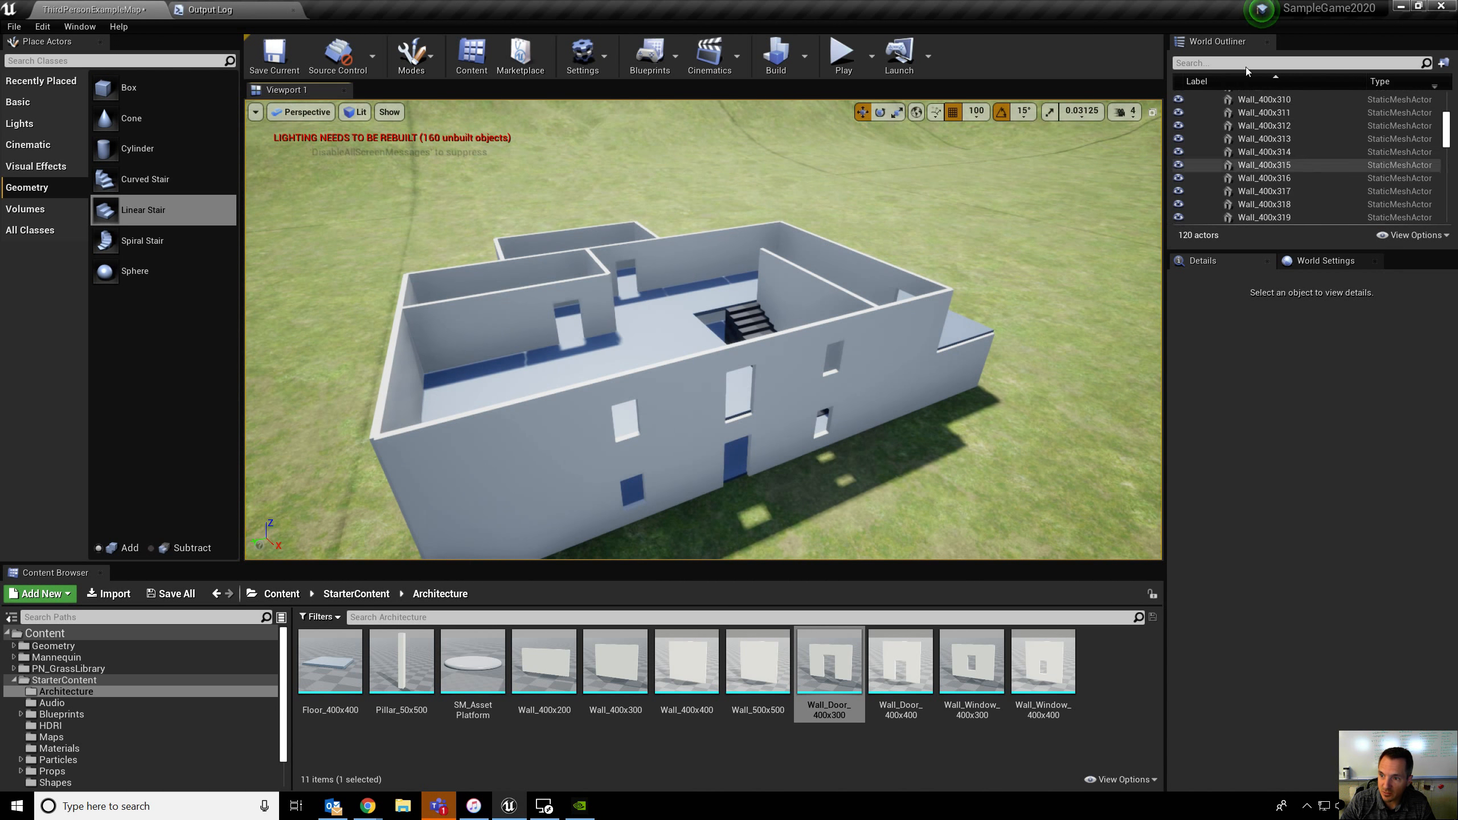
click(1206, 175)
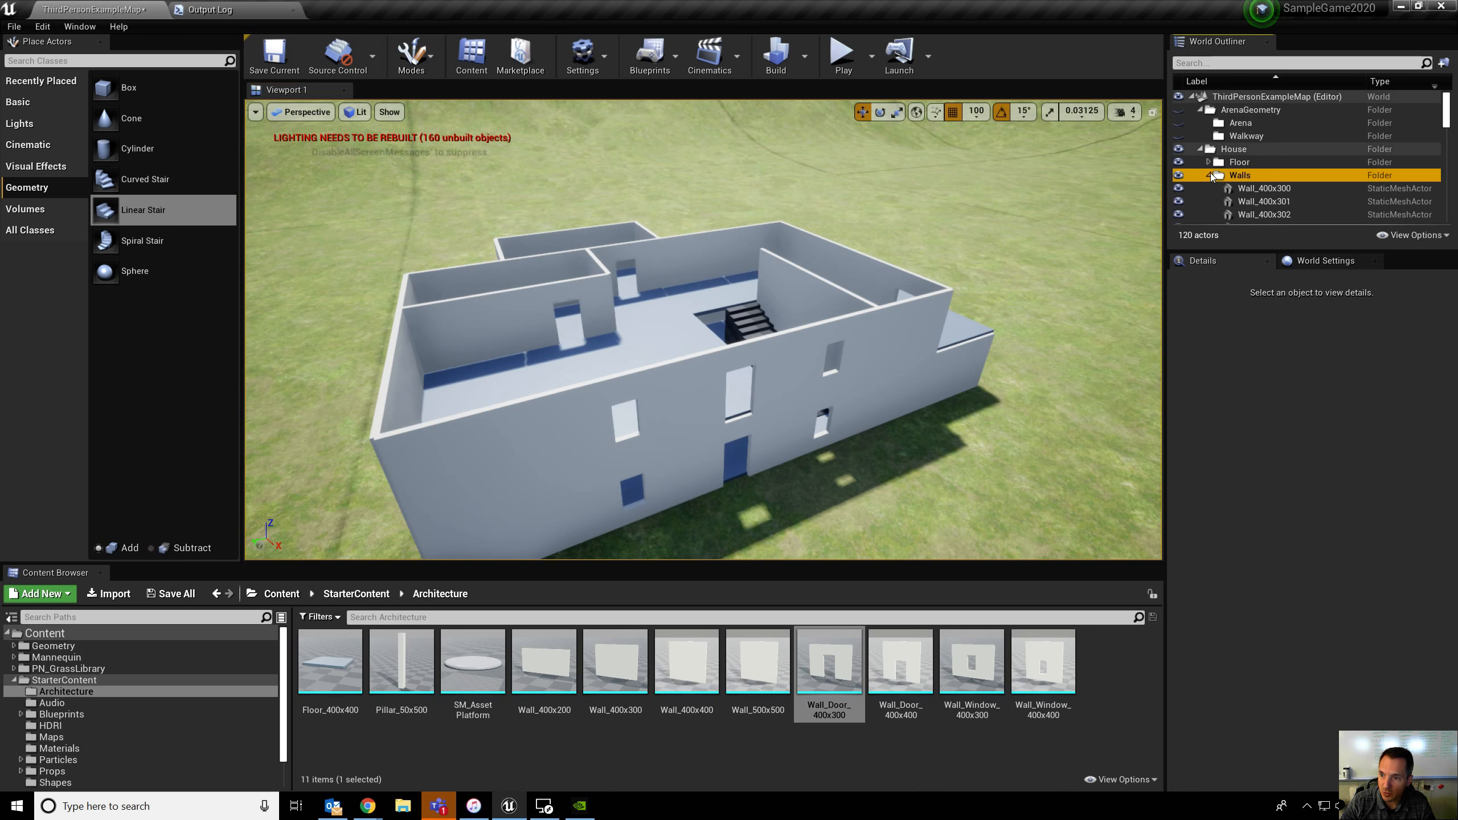
click(1208, 164)
click(1254, 176)
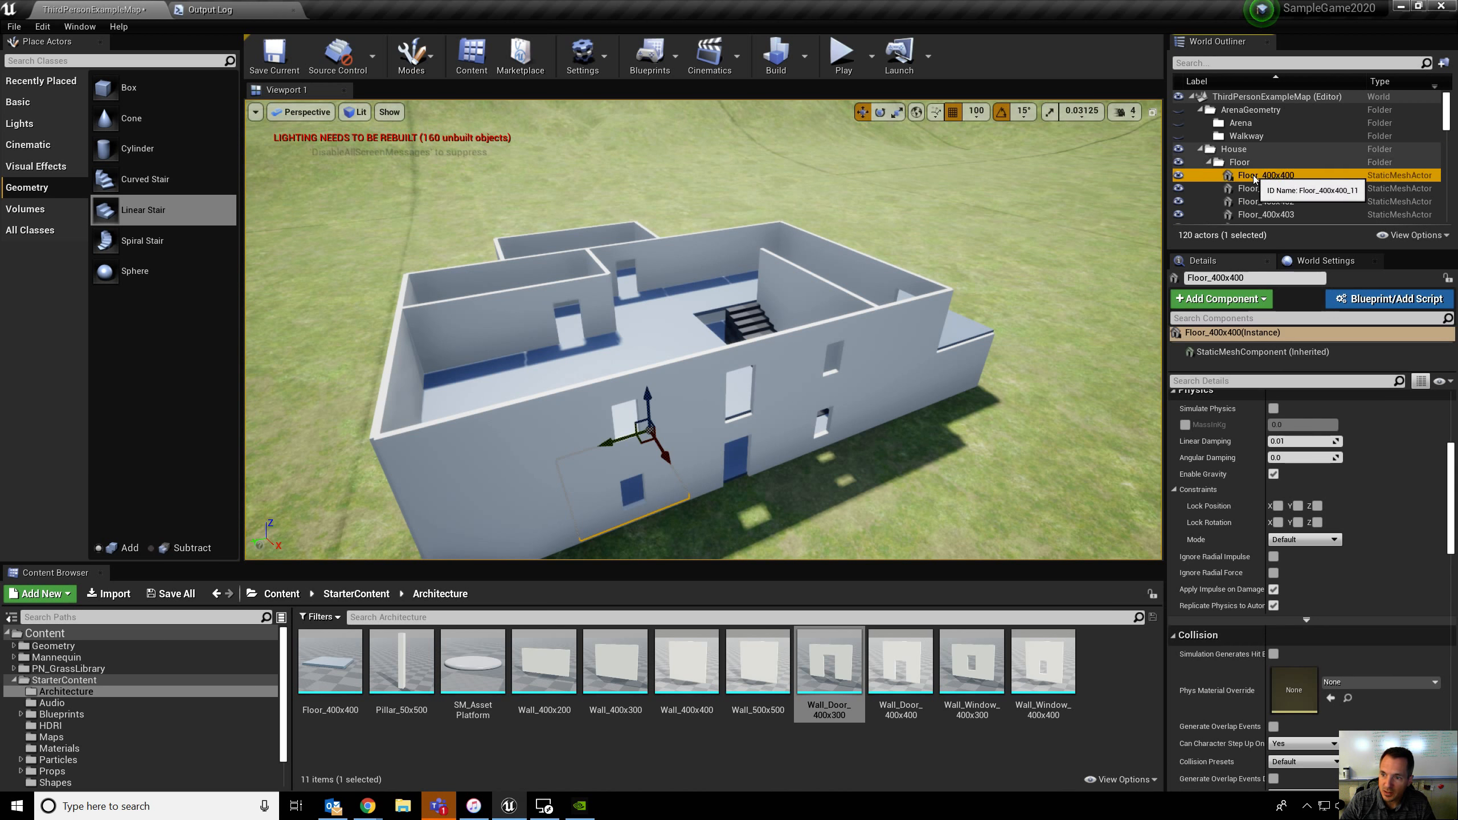
scroll(1255, 178, down, 5)
scroll(1254, 180, down, 4)
shift+click(1284, 199)
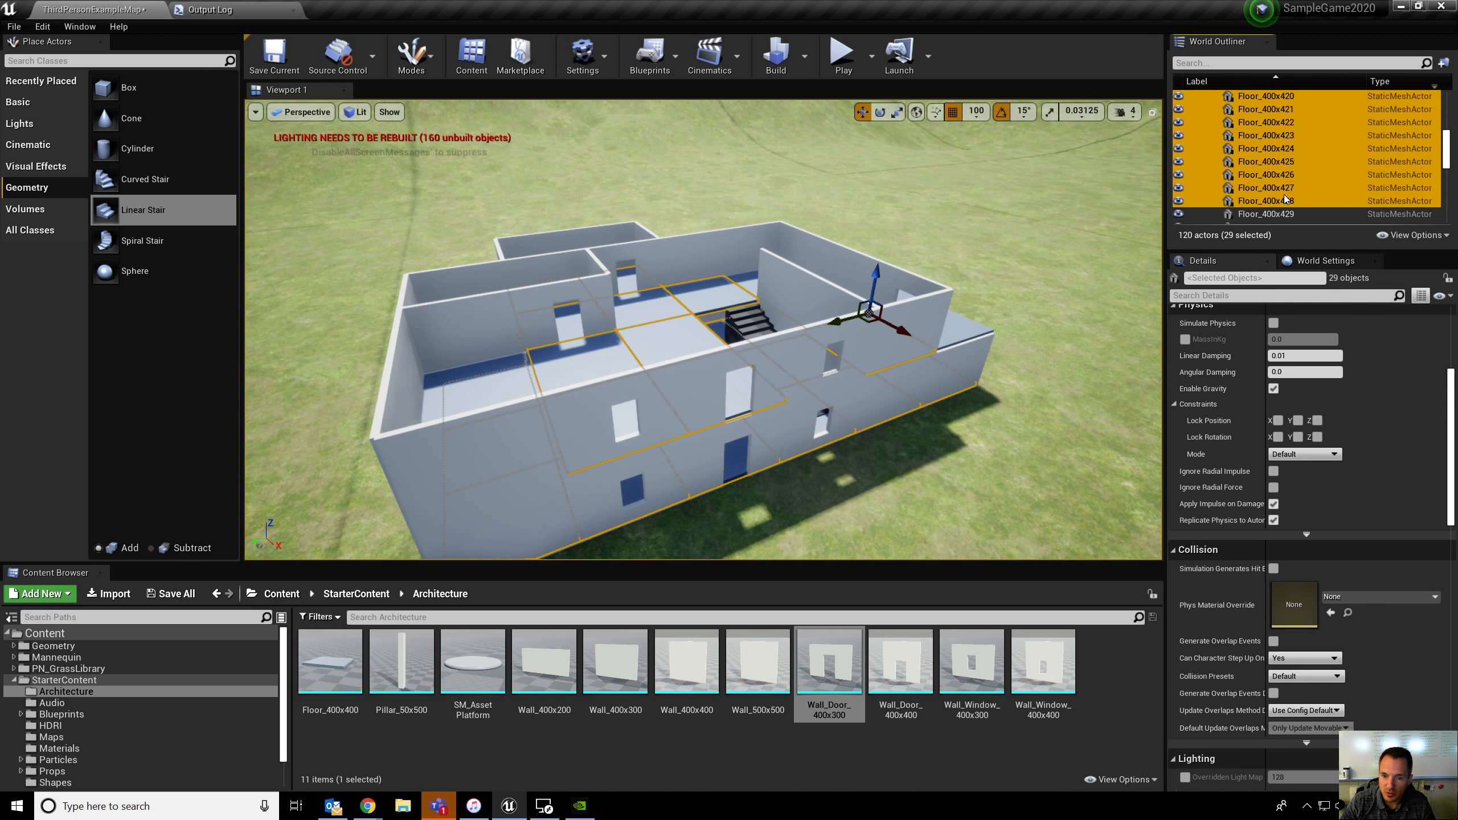
scroll(1289, 188, down, 5)
scroll(1289, 179, up, 2)
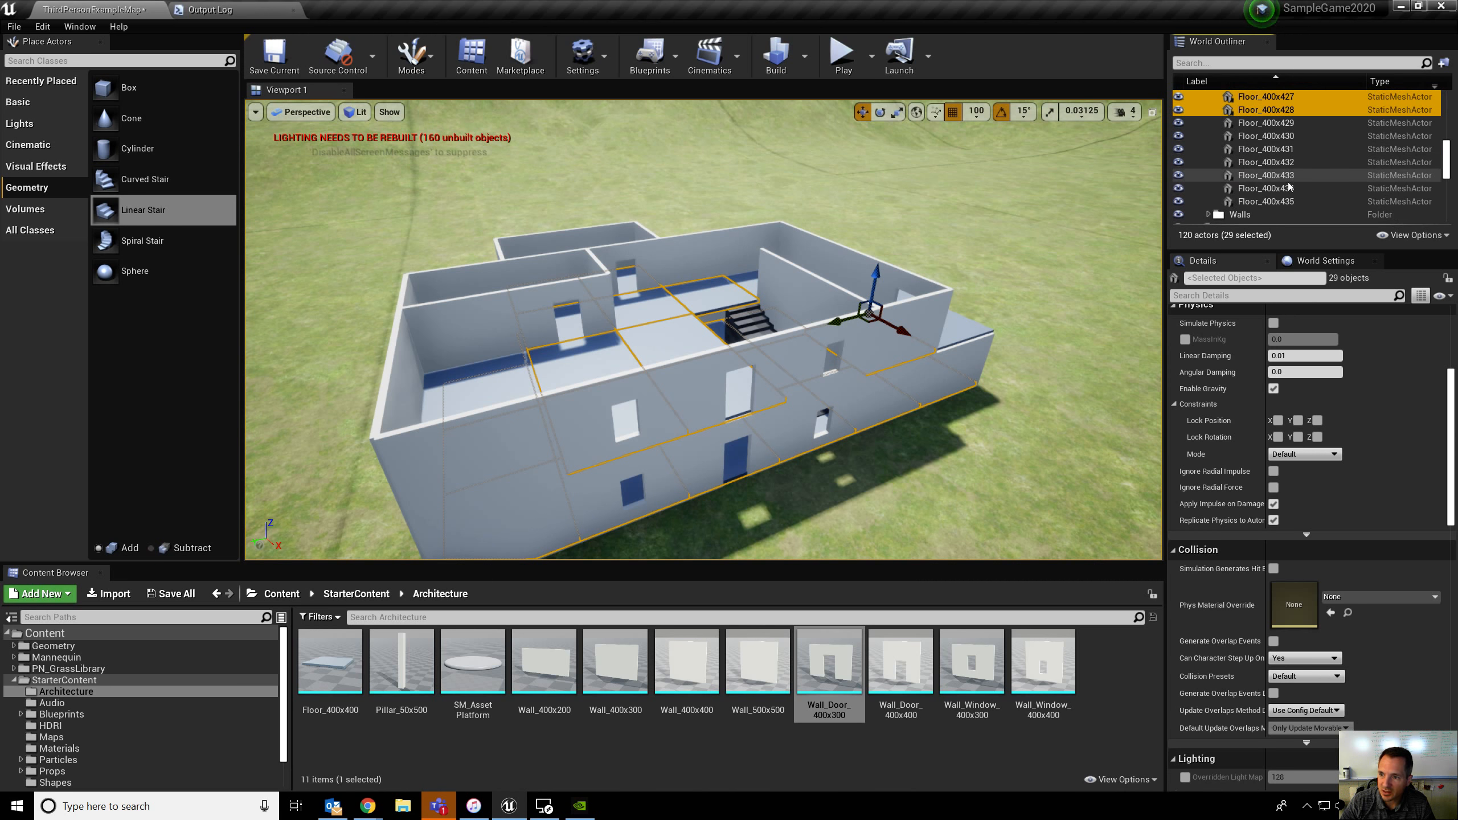
Step: Duplicate the upper-storey floor tiles Floor_400x419 through Floor_400x435 upward to the top of the walls as the roof
click(1291, 202)
scroll(1295, 200, up, 4)
shift+click(1290, 169)
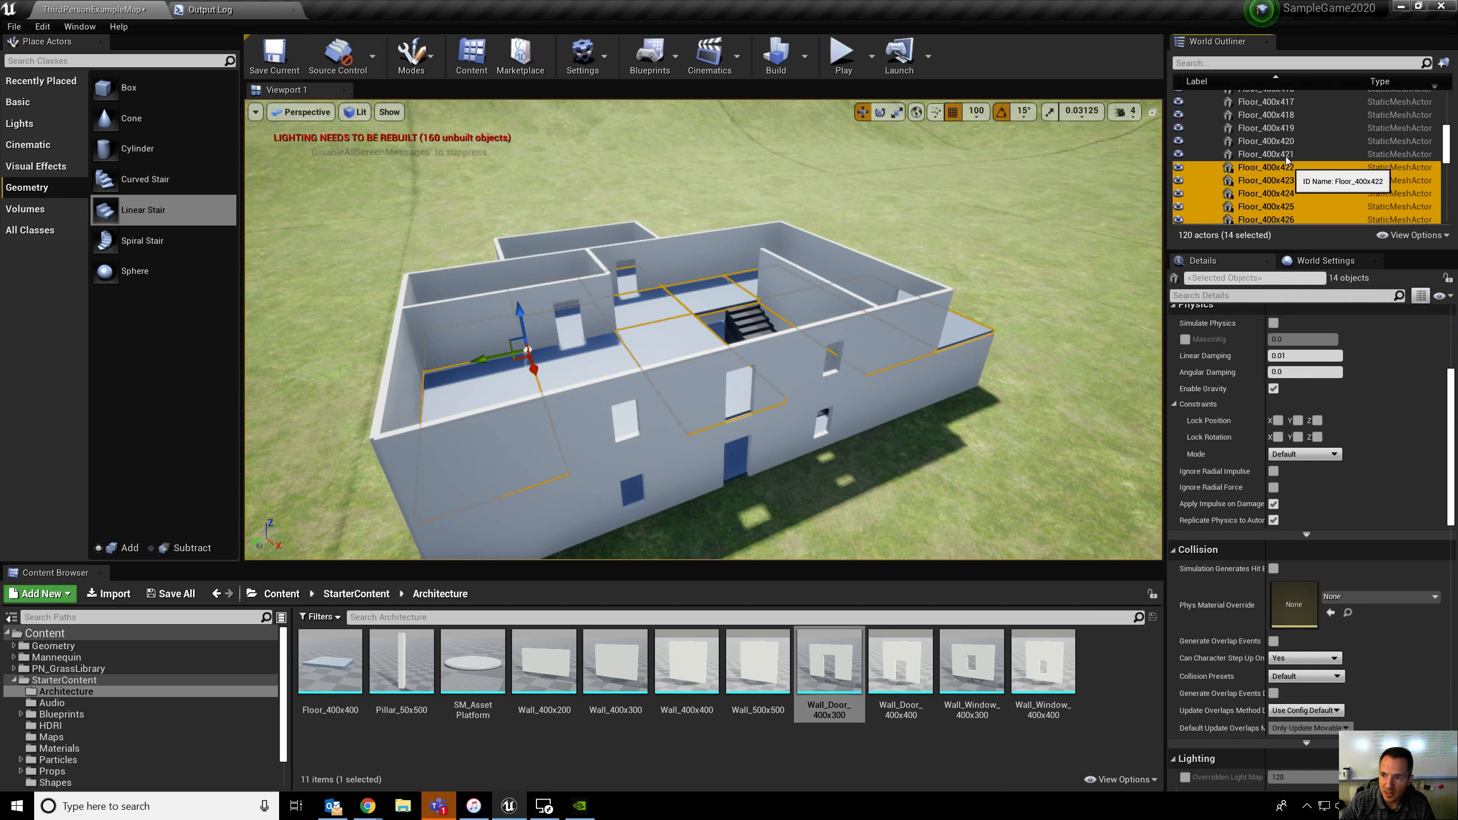
shift+click(1286, 144)
shift+click(1285, 129)
alt+drag(741, 326, 887, 355)
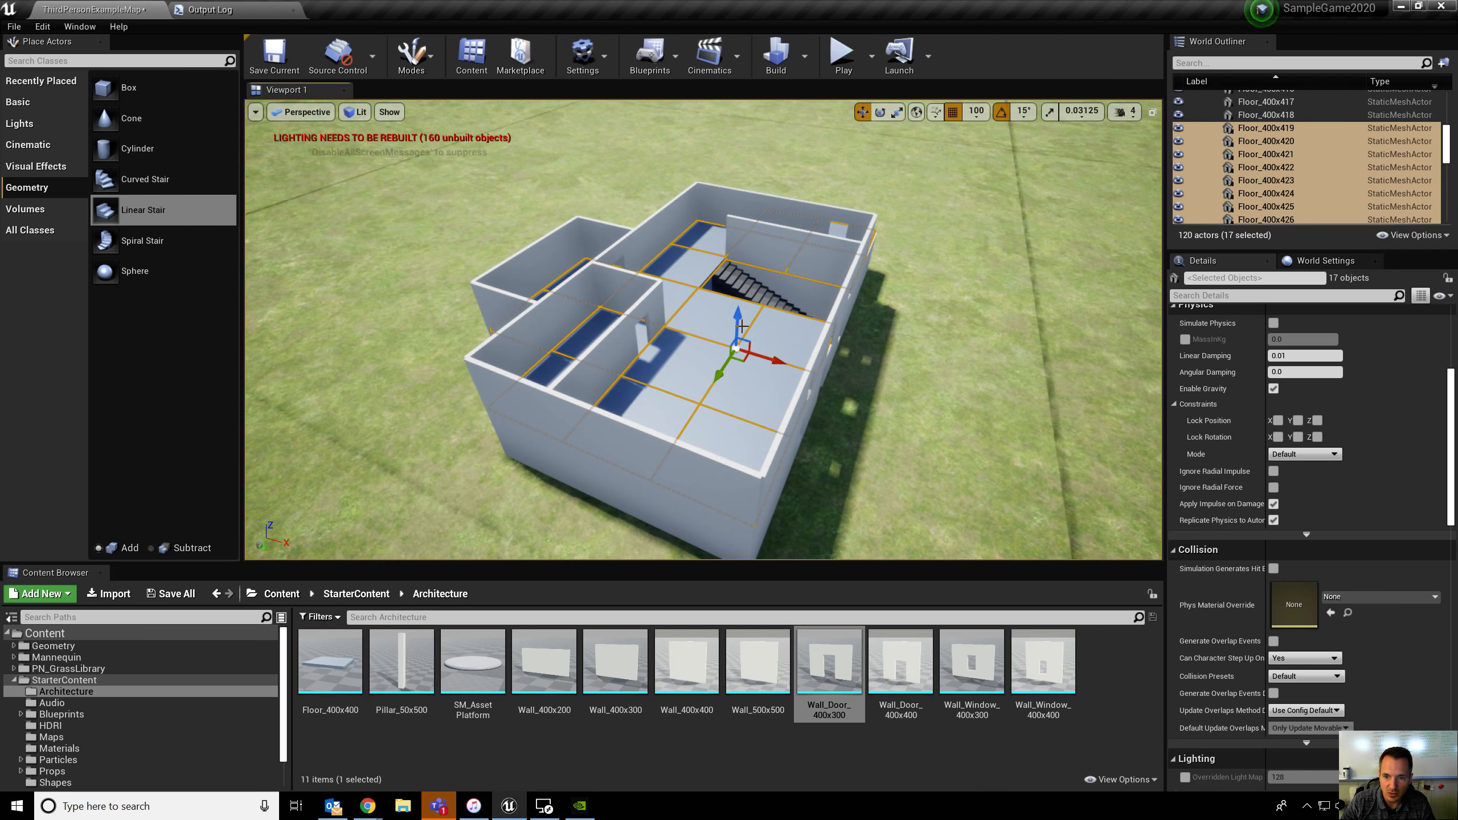
mouse_move(740, 318)
alt+mouse_down()
mouse_move(746, 269)
mouse_move(745, 319)
alt+mouse_up()
right_drag(745, 319, 841, 275)
Step: Close the roof opening above the stairs by duplicating the two adjacent roof tiles across it
click(691, 317)
ctrl+click(682, 248)
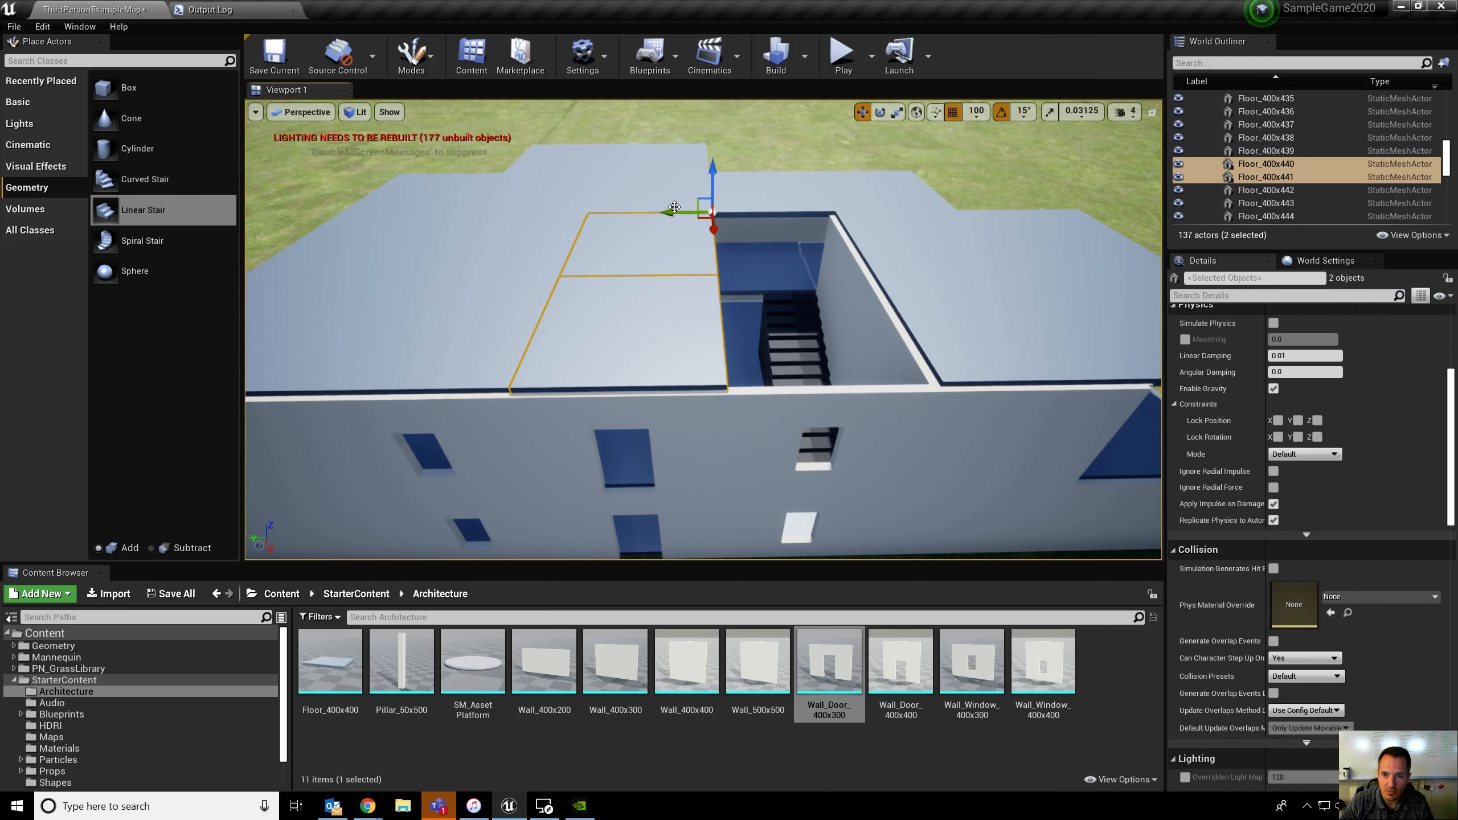
alt+drag(669, 212, 790, 218)
right_drag(801, 231, 844, 230)
Step: Replace the stacked pair of walls beside the balcony with Wall_Window_400x300
right_drag(729, 330, 757, 265)
click(759, 285)
ctrl+click(773, 414)
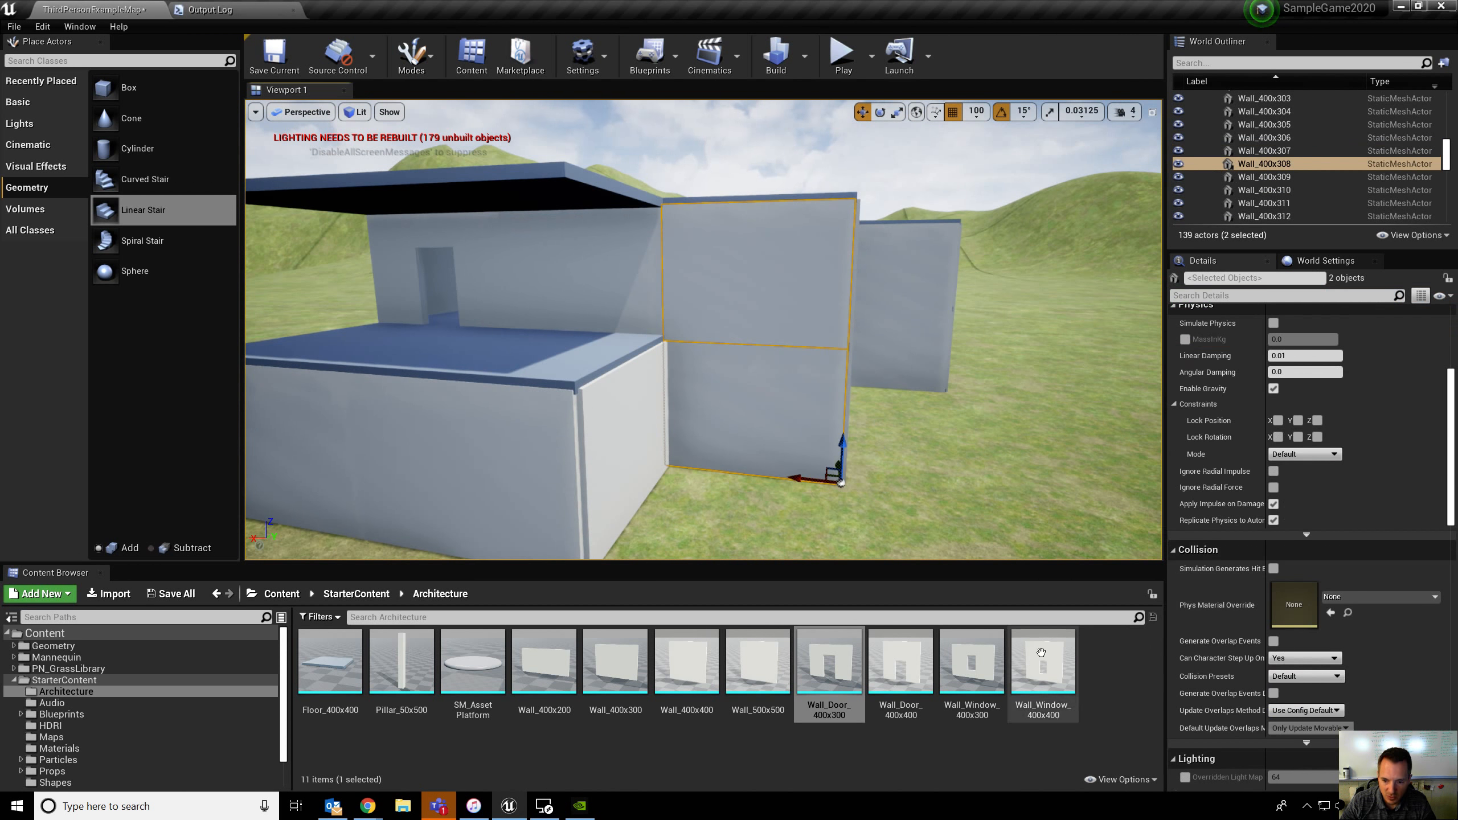
click(972, 656)
right_click(793, 342)
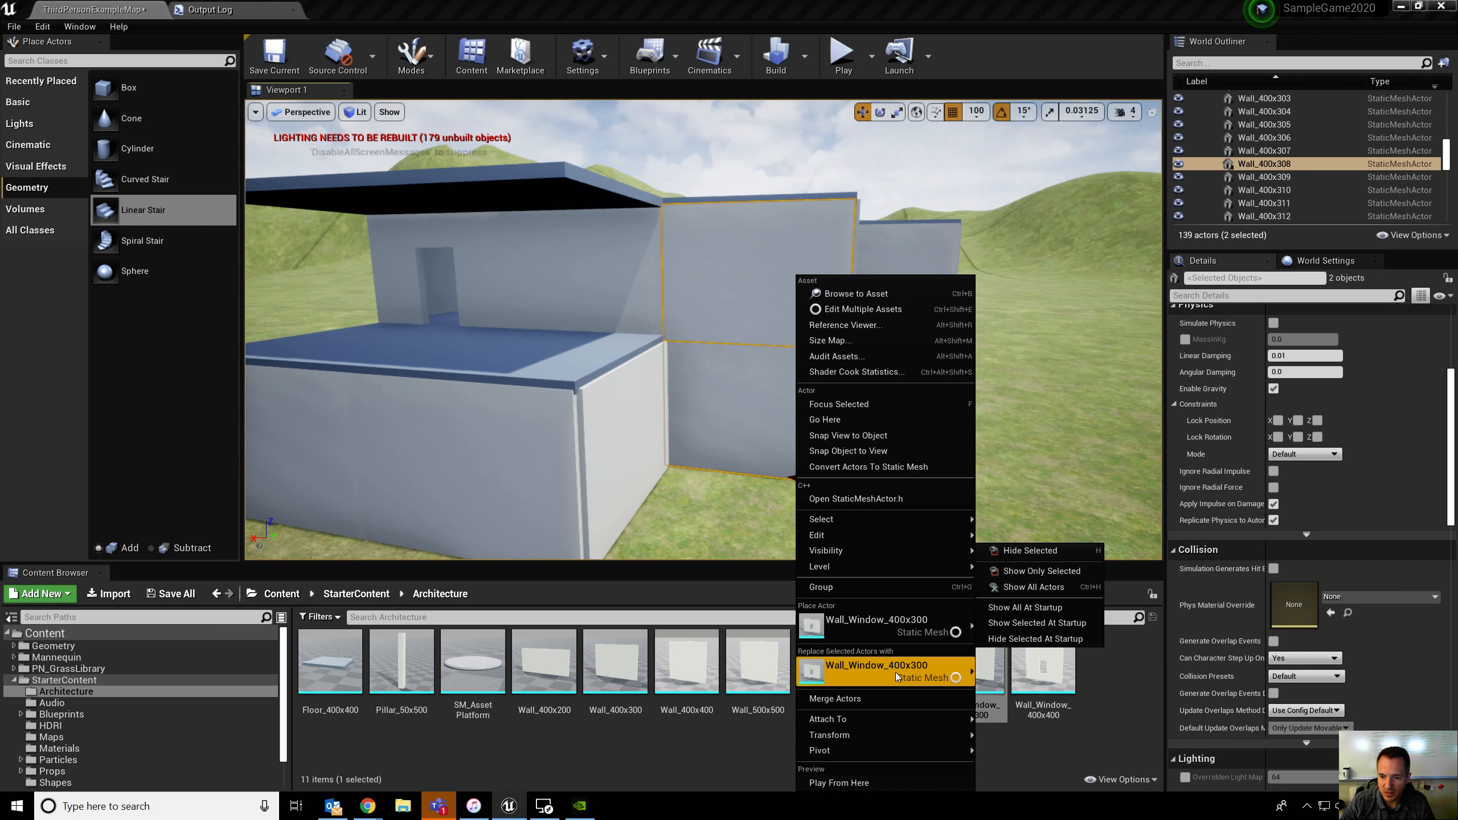
click(898, 677)
Step: Replace the stacked pair of walls just around the corner from the new windows with Wall_Window_400x300
mouse_move(874, 351)
right_down()
mouse_move(815, 351)
mouse_move(875, 351)
right_up()
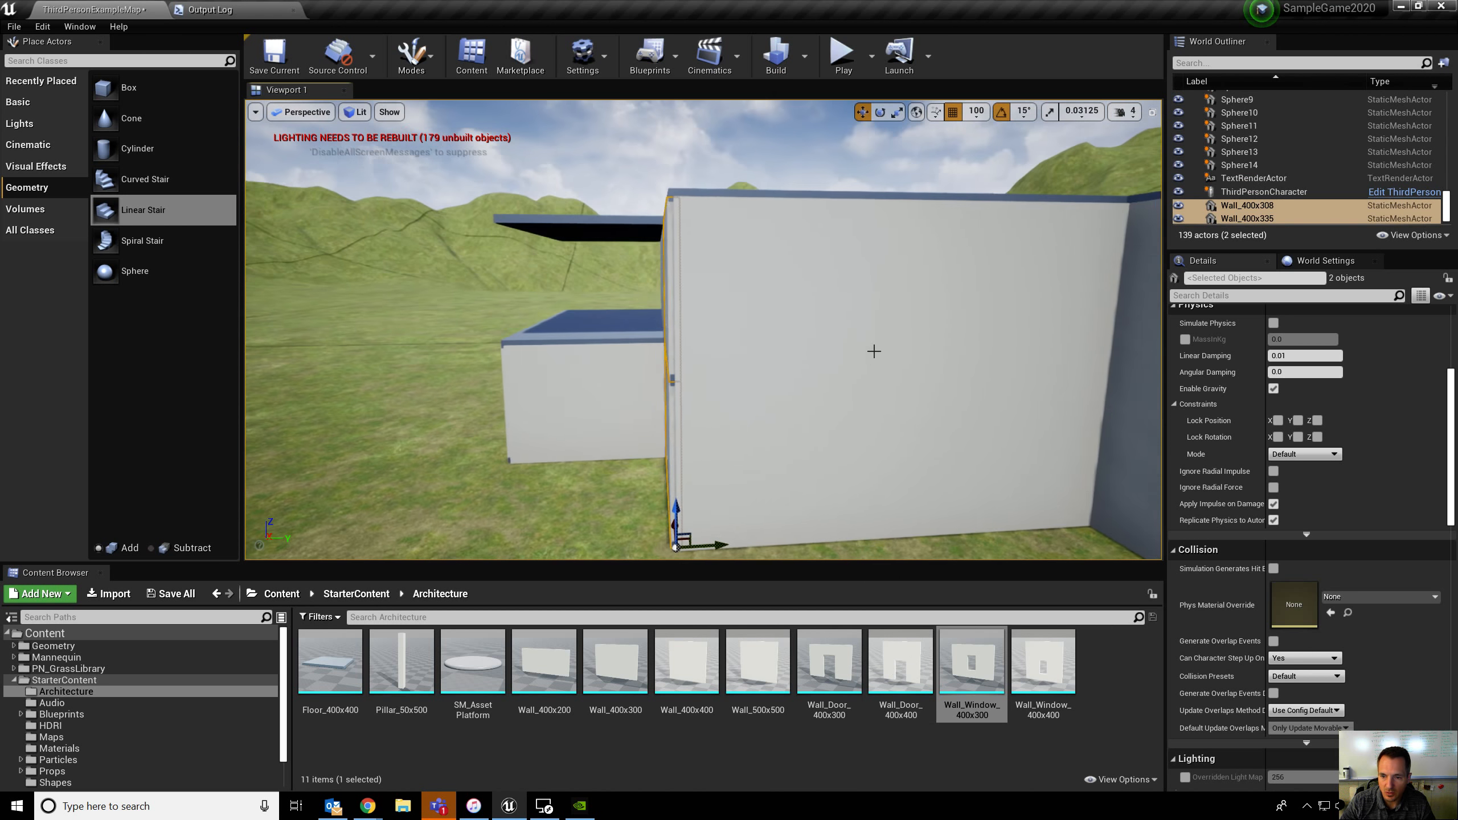
click(874, 351)
ctrl+click(852, 491)
right_click(846, 389)
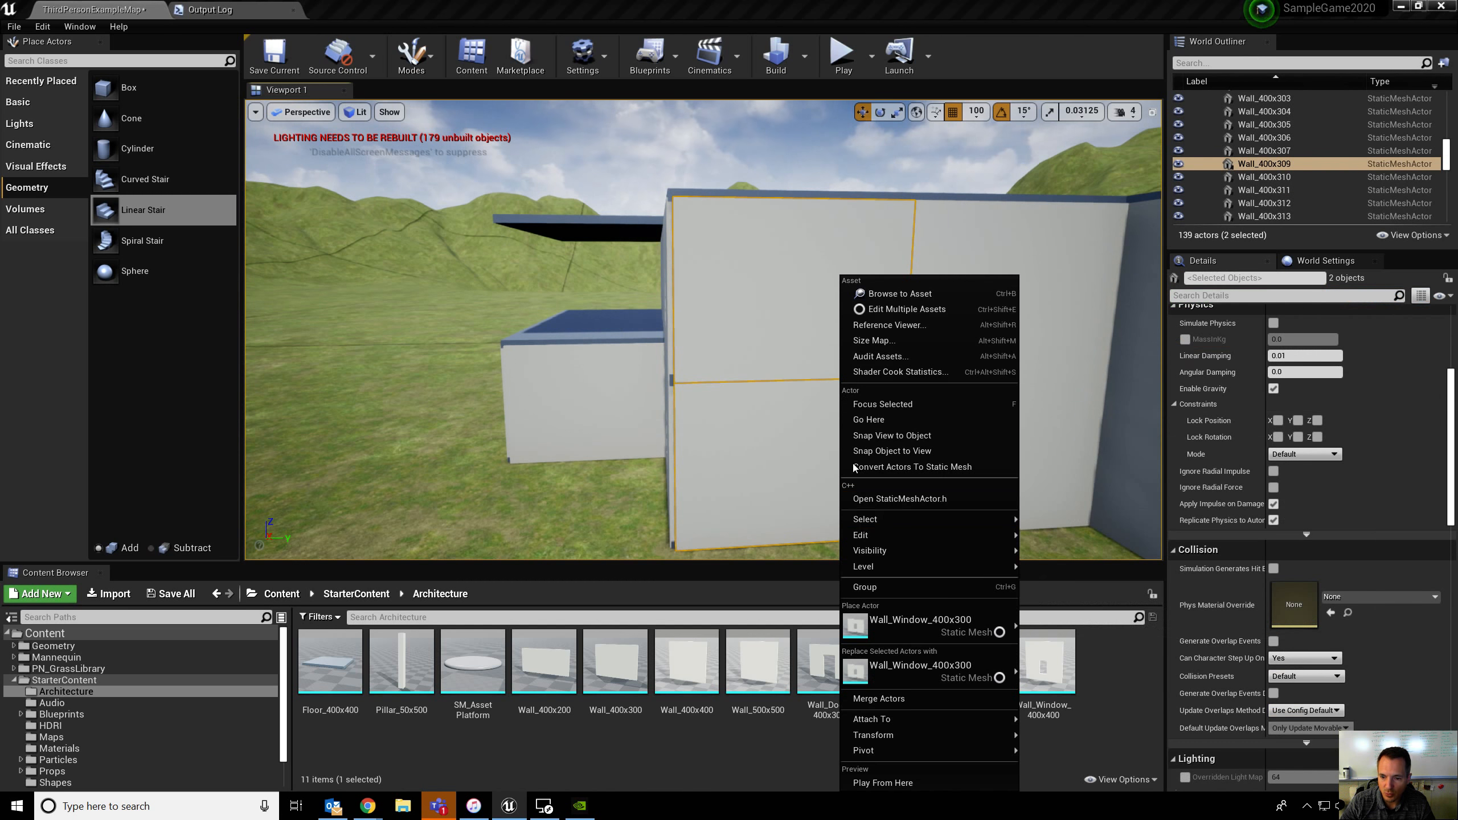
click(942, 660)
Step: Replace all four wall panels of the projecting two-panel-wide section with Wall_Window_400x300
scroll(1320, 420, down, 1)
mouse_move(703, 330)
right_down()
mouse_move(804, 330)
mouse_move(726, 333)
right_up()
key(d)
click(673, 357)
ctrl+click(967, 356)
ctrl+click(730, 486)
ctrl+click(942, 509)
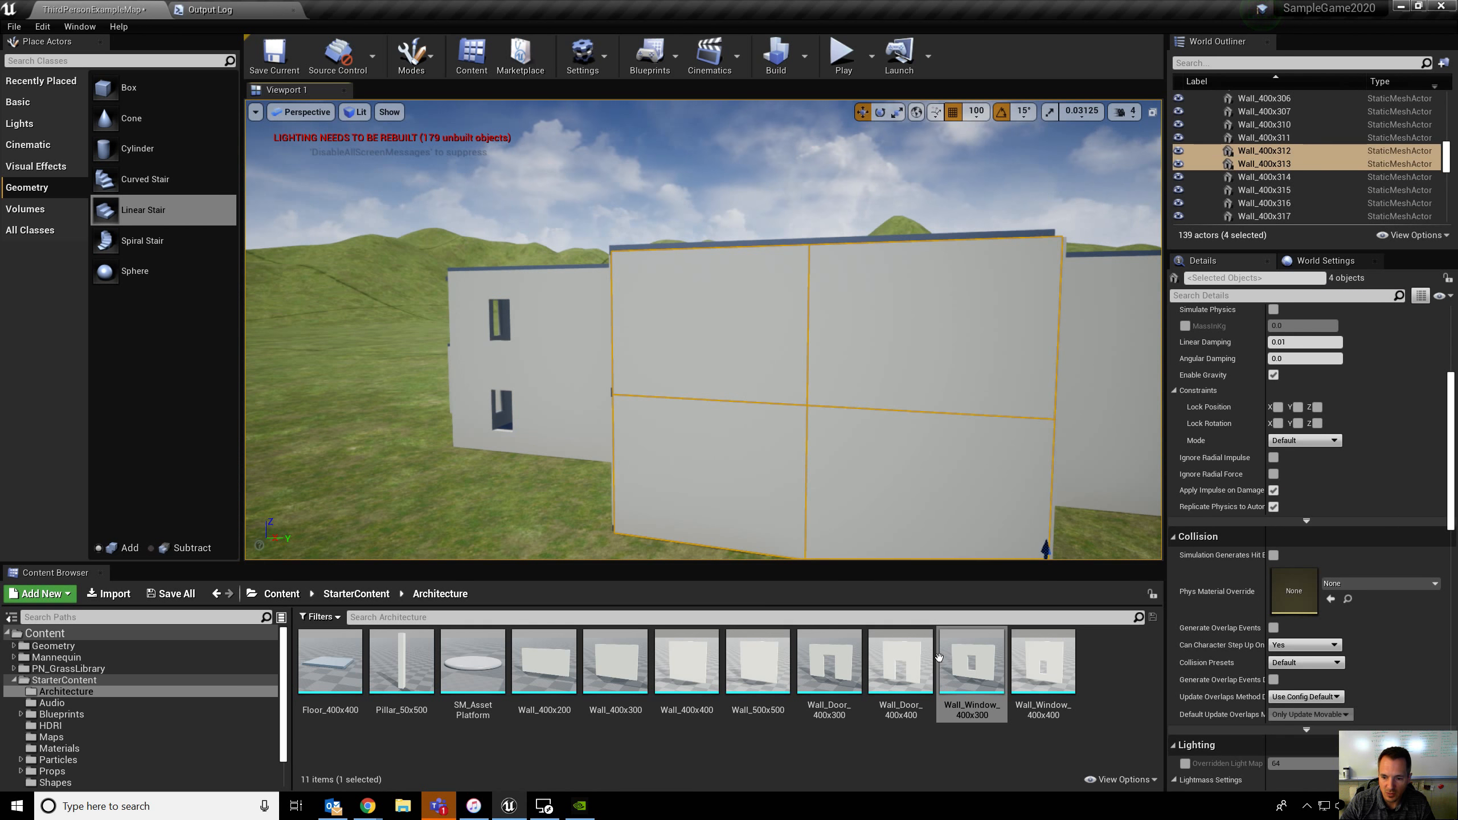
right_click(989, 671)
right_click(906, 381)
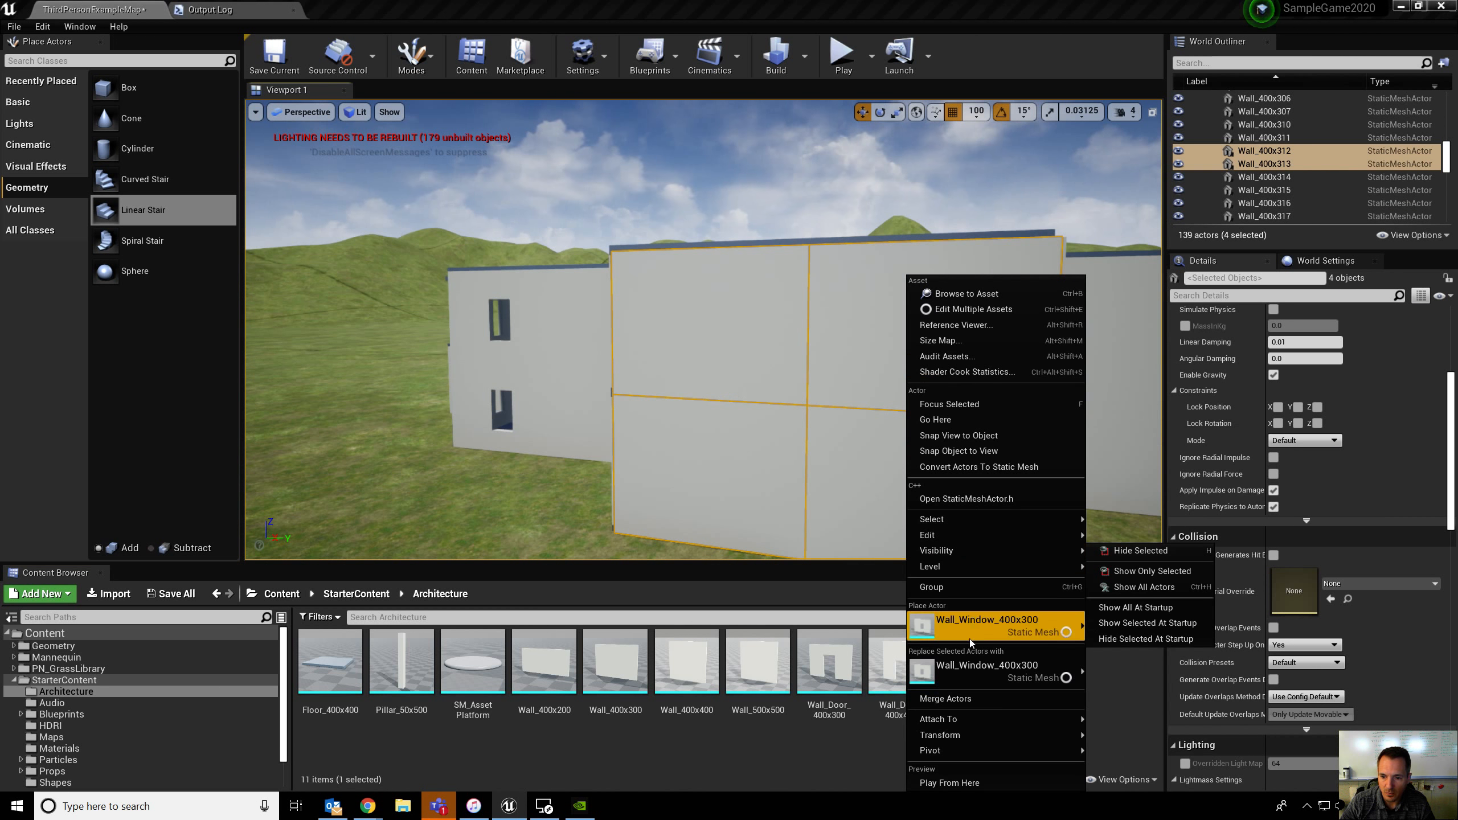
click(988, 668)
Step: Replace the upper and lower walls at both ends of the three-panel-wide side with Wall_Window_400x300
right_drag(942, 356, 832, 342)
click(832, 343)
ctrl+click(805, 439)
click(660, 333)
ctrl+click(660, 437)
ctrl+click(976, 436)
ctrl+click(971, 339)
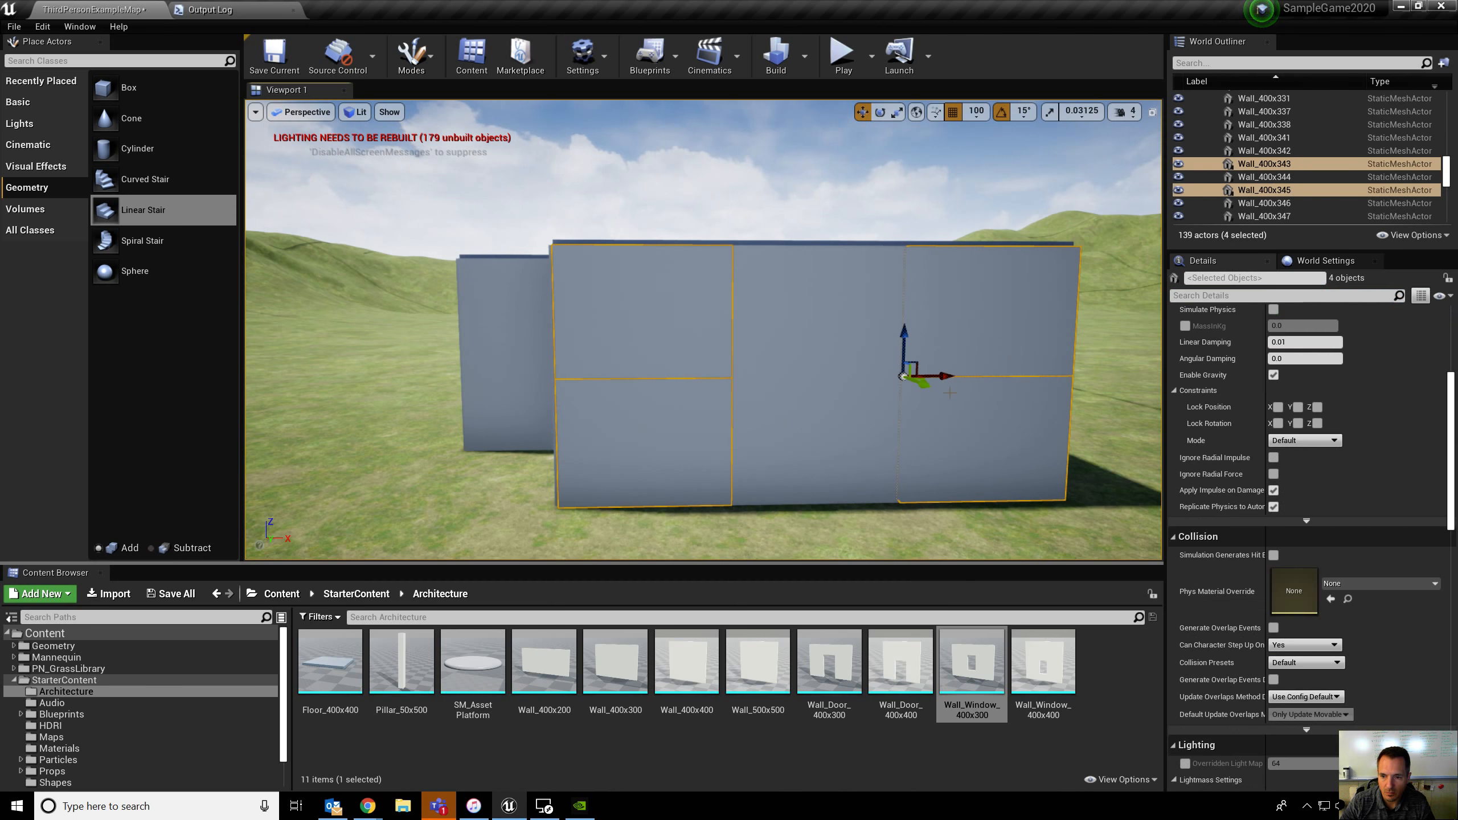
right_click(951, 393)
click(1014, 665)
right_drag(976, 345, 1008, 314)
key(f)
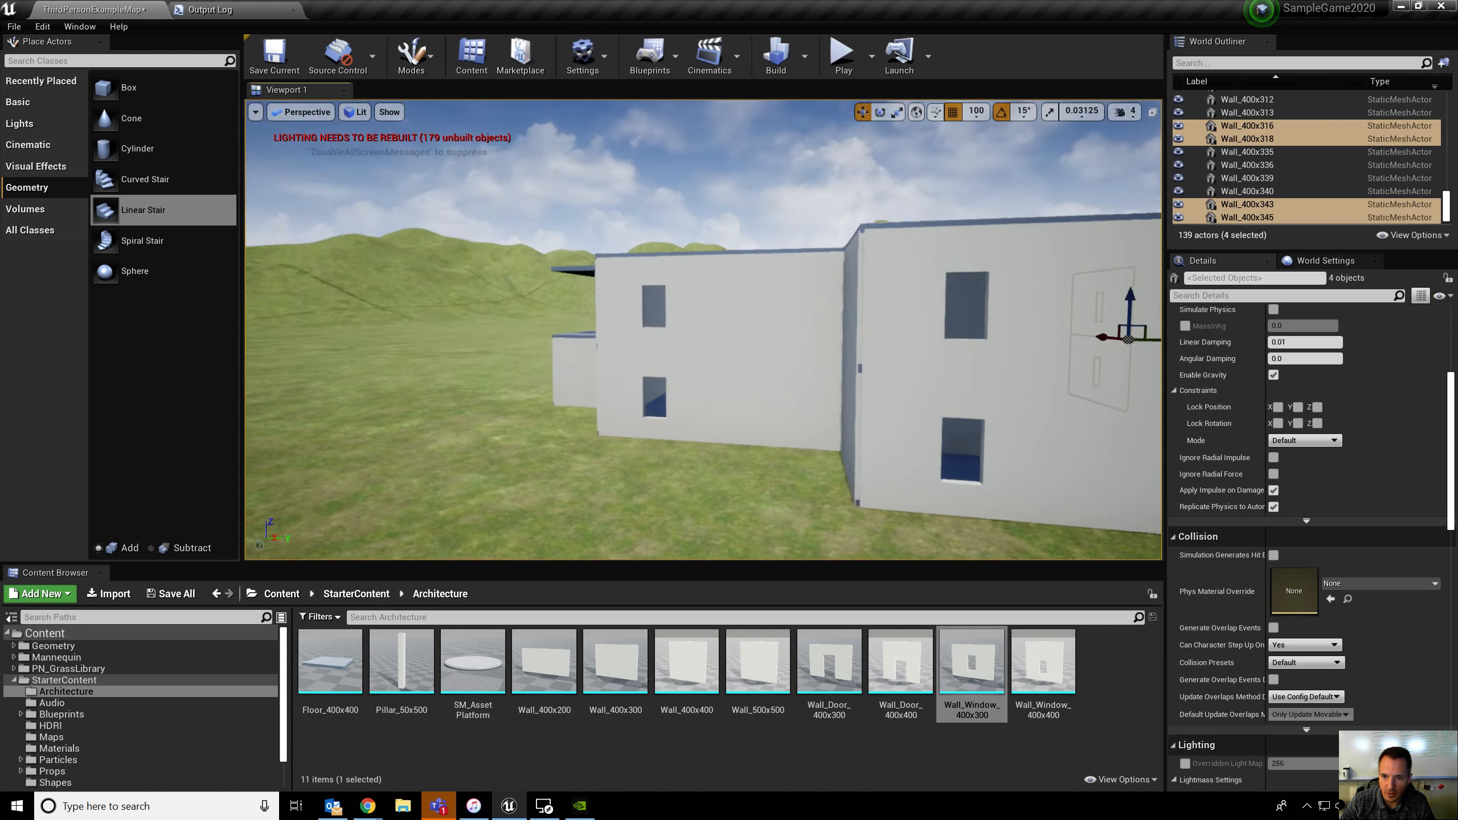
Step: Place a Pillar_50x500 at the outer balcony corner and scale it to reach the roof
right_drag(703, 330, 804, 356)
key(r)
drag(400, 662, 800, 478)
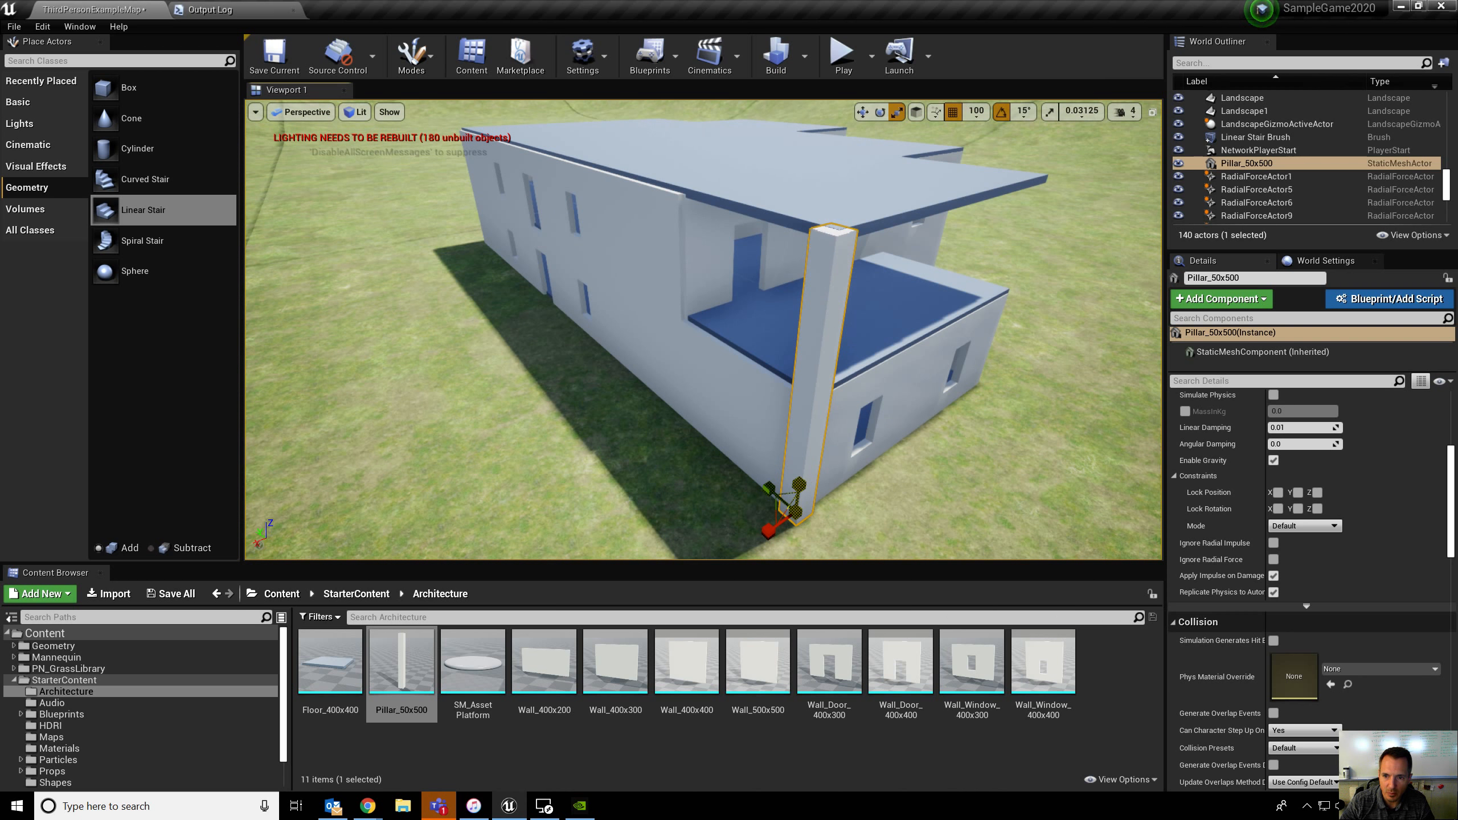
Step: Duplicate the corner pillar to the other outer corners around the house
right_drag(800, 479, 640, 384)
key(w)
alt+drag(566, 393, 787, 412)
right_drag(971, 360, 660, 452)
alt+drag(660, 451, 795, 446)
right_drag(795, 446, 632, 446)
alt+drag(447, 505, 764, 411)
alt+drag(786, 422, 901, 451)
right_drag(884, 436, 762, 476)
alt+drag(747, 467, 1073, 503)
right_drag(898, 484, 715, 439)
alt+drag(724, 435, 802, 411)
right_drag(802, 411, 574, 402)
Step: Try adding another Pillar_50x500 at the roof corner of the front wall, and delete it
drag(402, 661, 624, 223)
key(e)
key(w)
right_drag(623, 222, 574, 190)
key(a)
key(r)
key(ctrl+z)
key(ctrl+z)
key(ctrl+z)
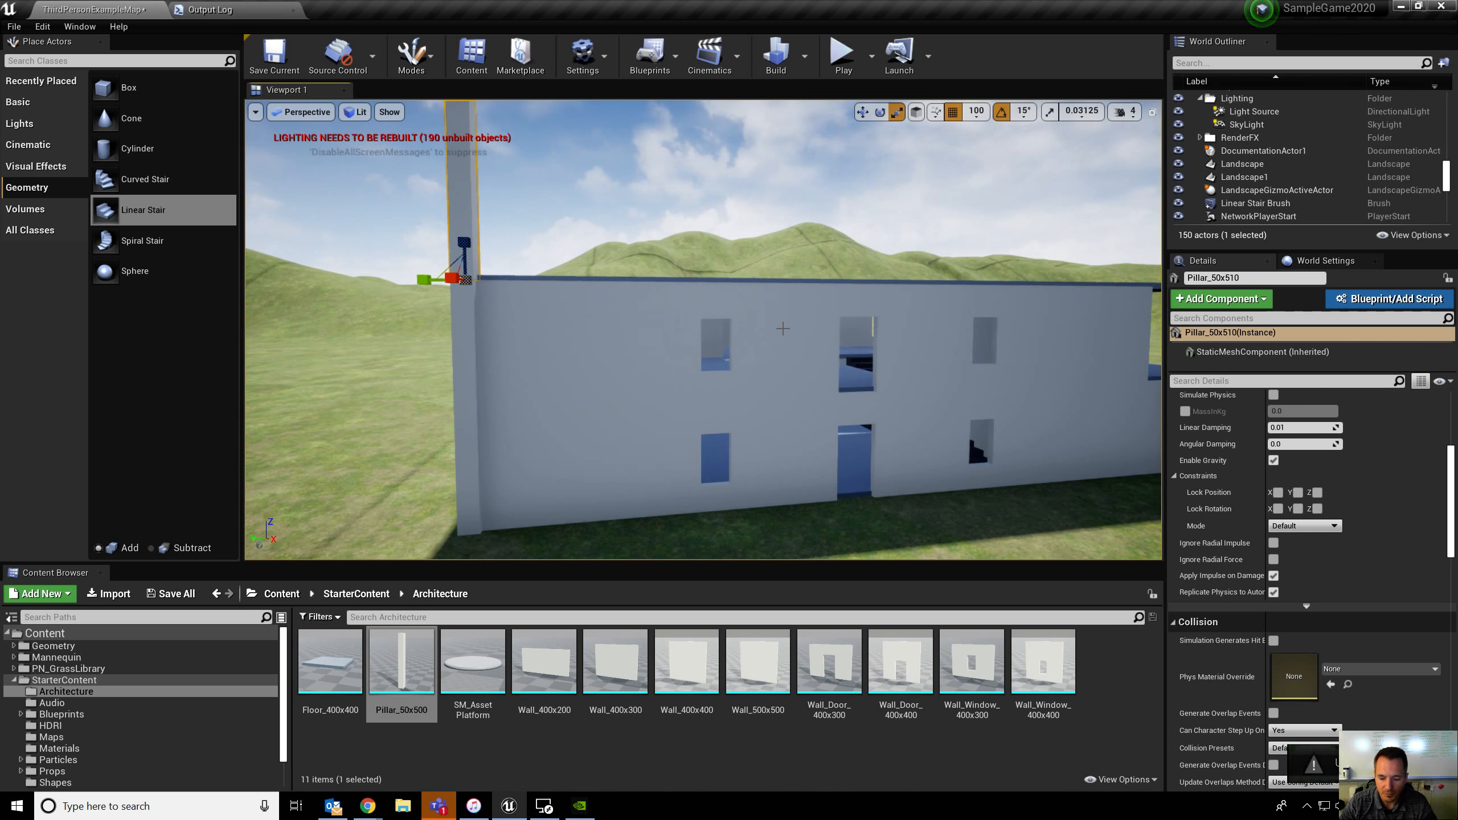
key(Delete)
Step: Try a Floor_400x400 tile on the ground outside the front door, and delete it
right_drag(902, 384, 862, 442)
key(e)
right_drag(716, 302, 642, 348)
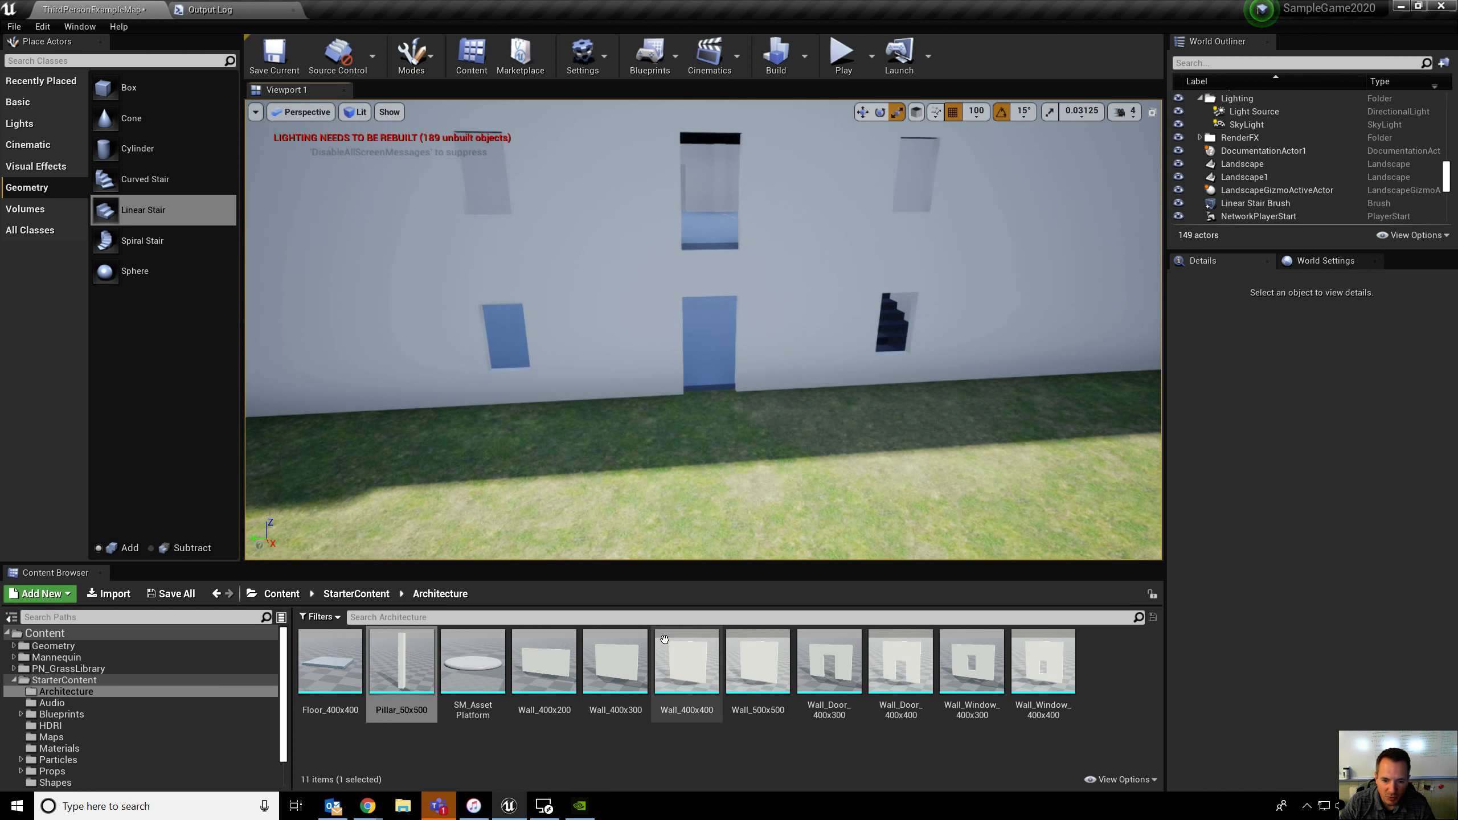
drag(330, 662, 710, 414)
key(w)
right_drag(710, 413, 861, 414)
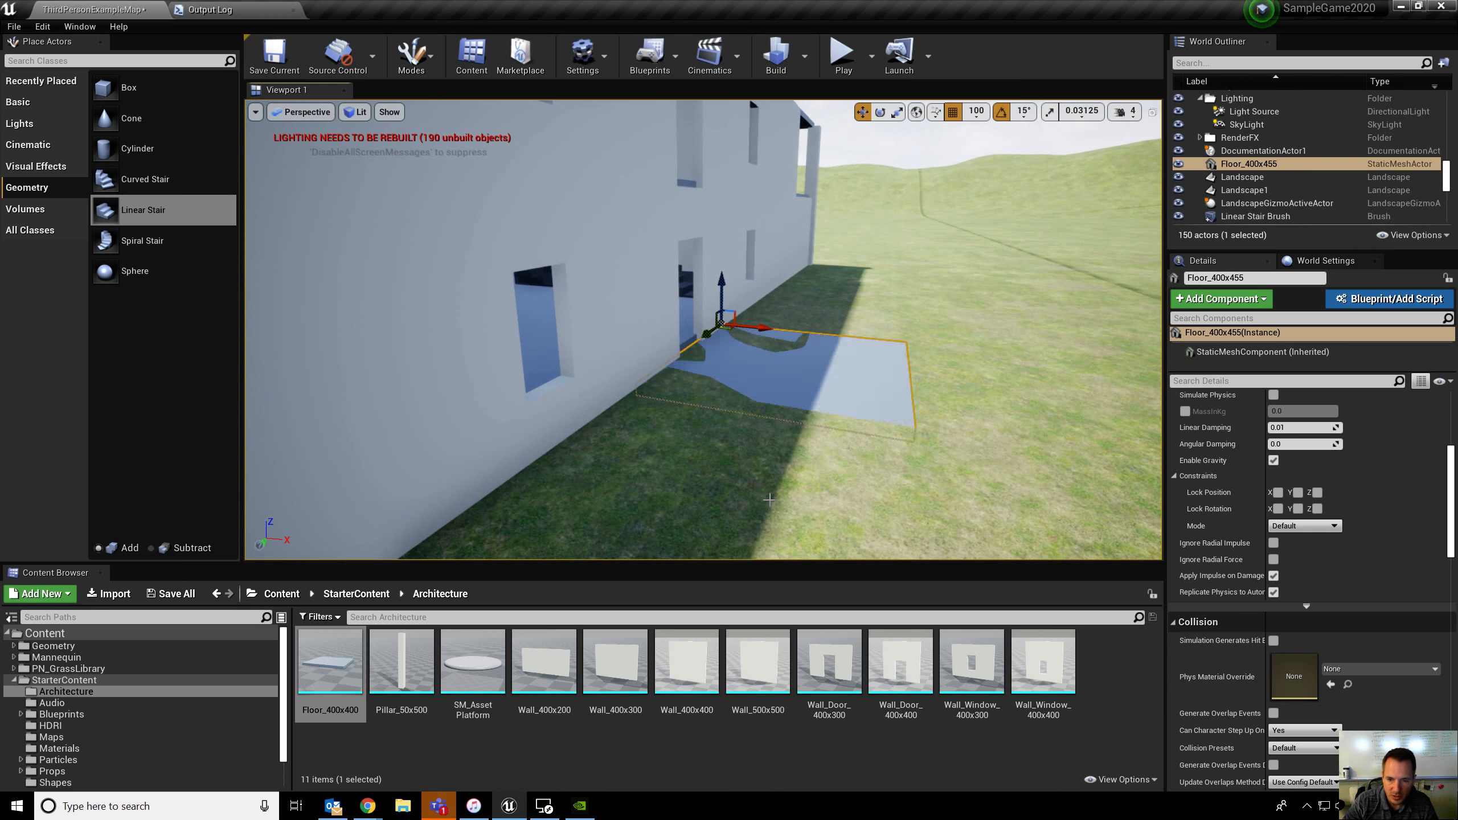
key(Delete)
Step: Search the StarterContent folder for "glass"
right_drag(704, 330, 545, 331)
right_drag(703, 444, 646, 473)
click(64, 680)
click(741, 617)
text(glass)
Step: Place SM_GlassWindow in the ground-floor window opening by the stairs, with grid snapping off for fine alignment
drag(472, 661, 832, 368)
mouse_move(694, 346)
right_down()
mouse_move(649, 339)
mouse_move(738, 334)
mouse_move(693, 345)
right_up()
key(w)
drag(628, 329, 856, 350)
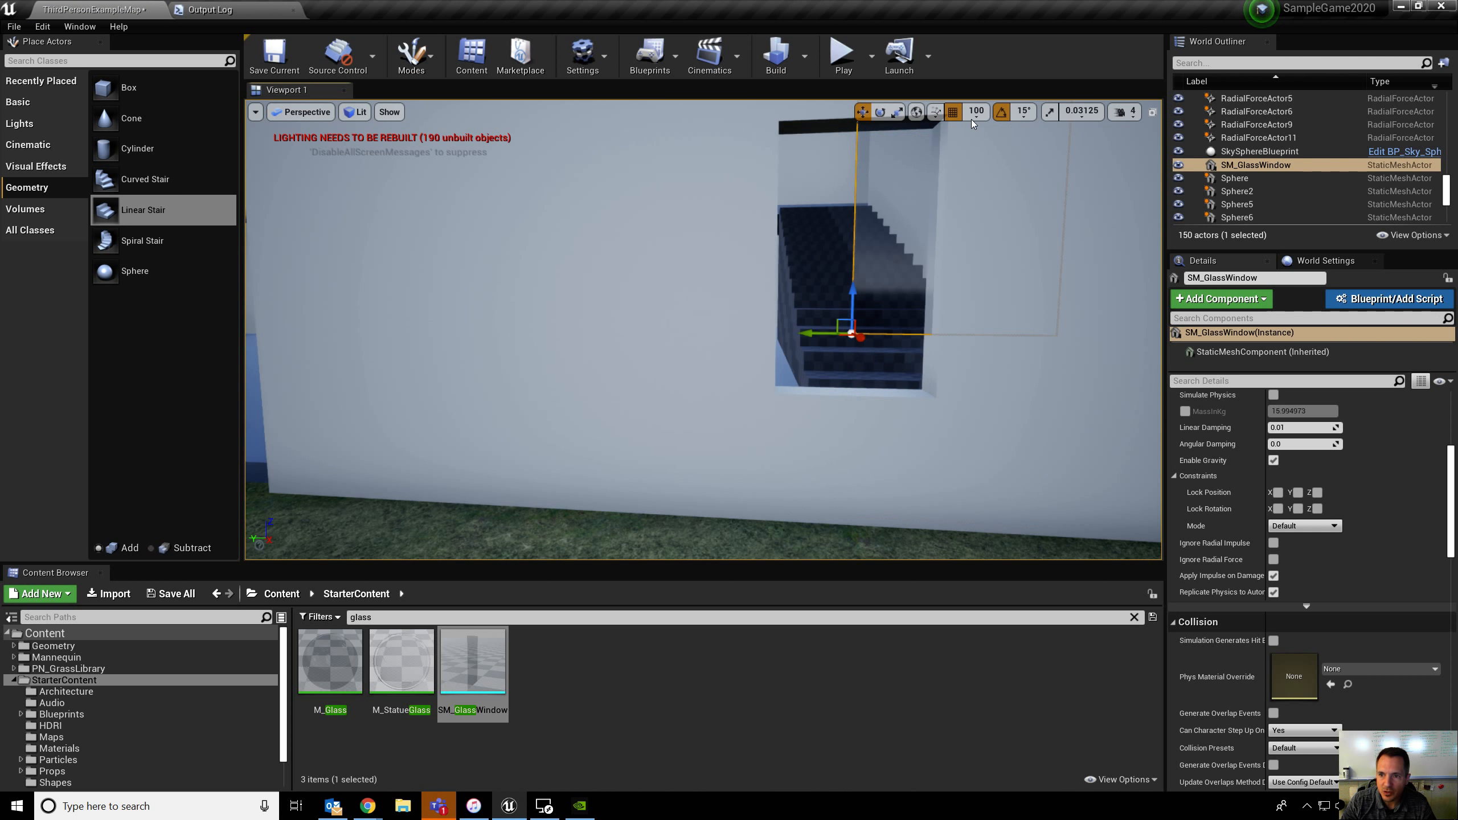
click(953, 112)
drag(850, 289, 850, 388)
drag(813, 432, 706, 432)
Step: Put the glass window in a new World Outliner folder named Windows inside the House folder
scroll(746, 356, down, 8)
scroll(1290, 145, up, 15)
mouse_move(1255, 164)
mouse_down()
mouse_move(1306, 137)
mouse_move(1300, 116)
mouse_move(1290, 143)
mouse_move(1244, 151)
mouse_up()
click(1209, 162)
click(1443, 63)
text(Windows)
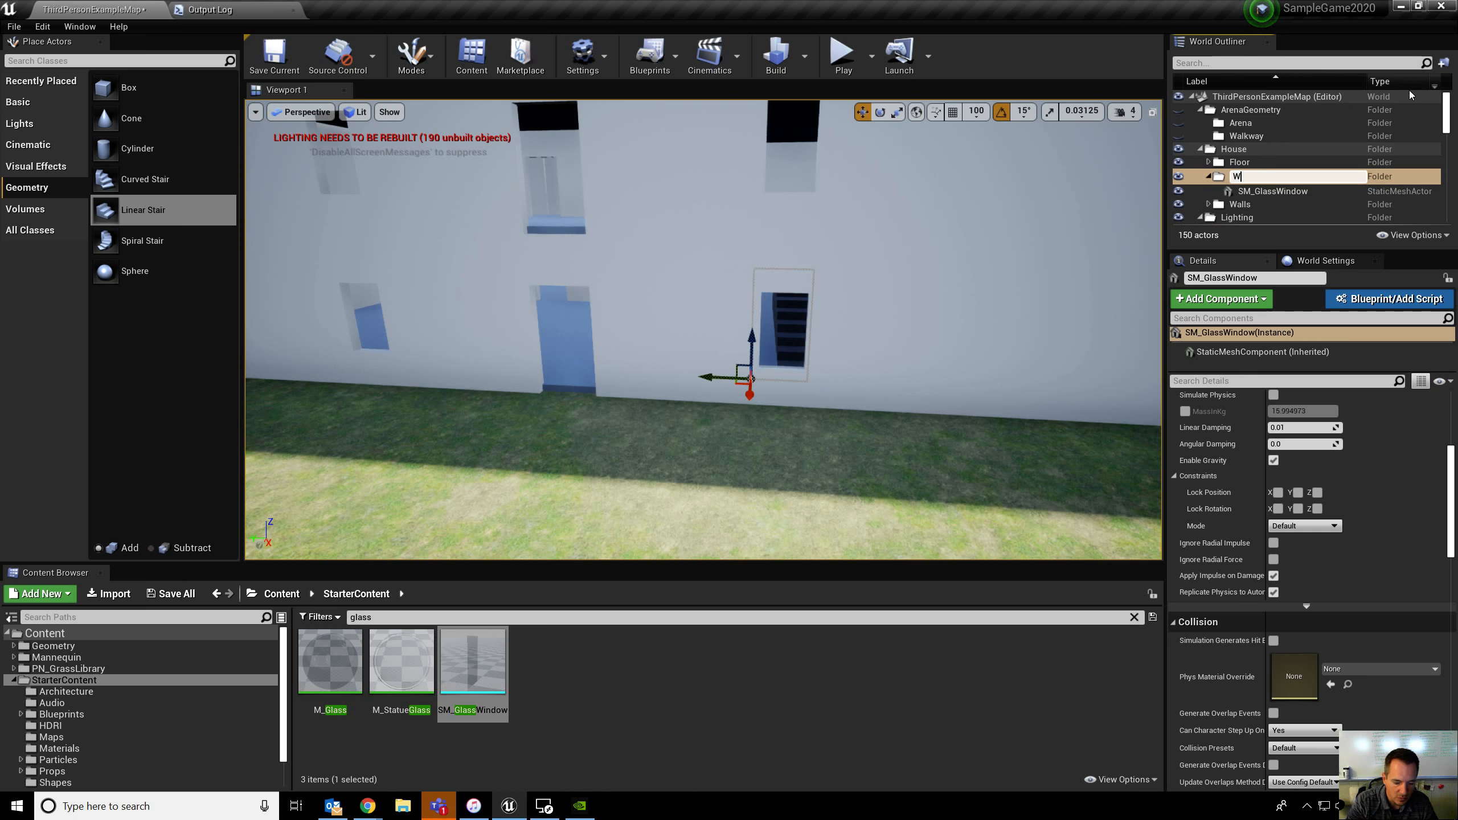
key(Return)
drag(1337, 200, 1242, 191)
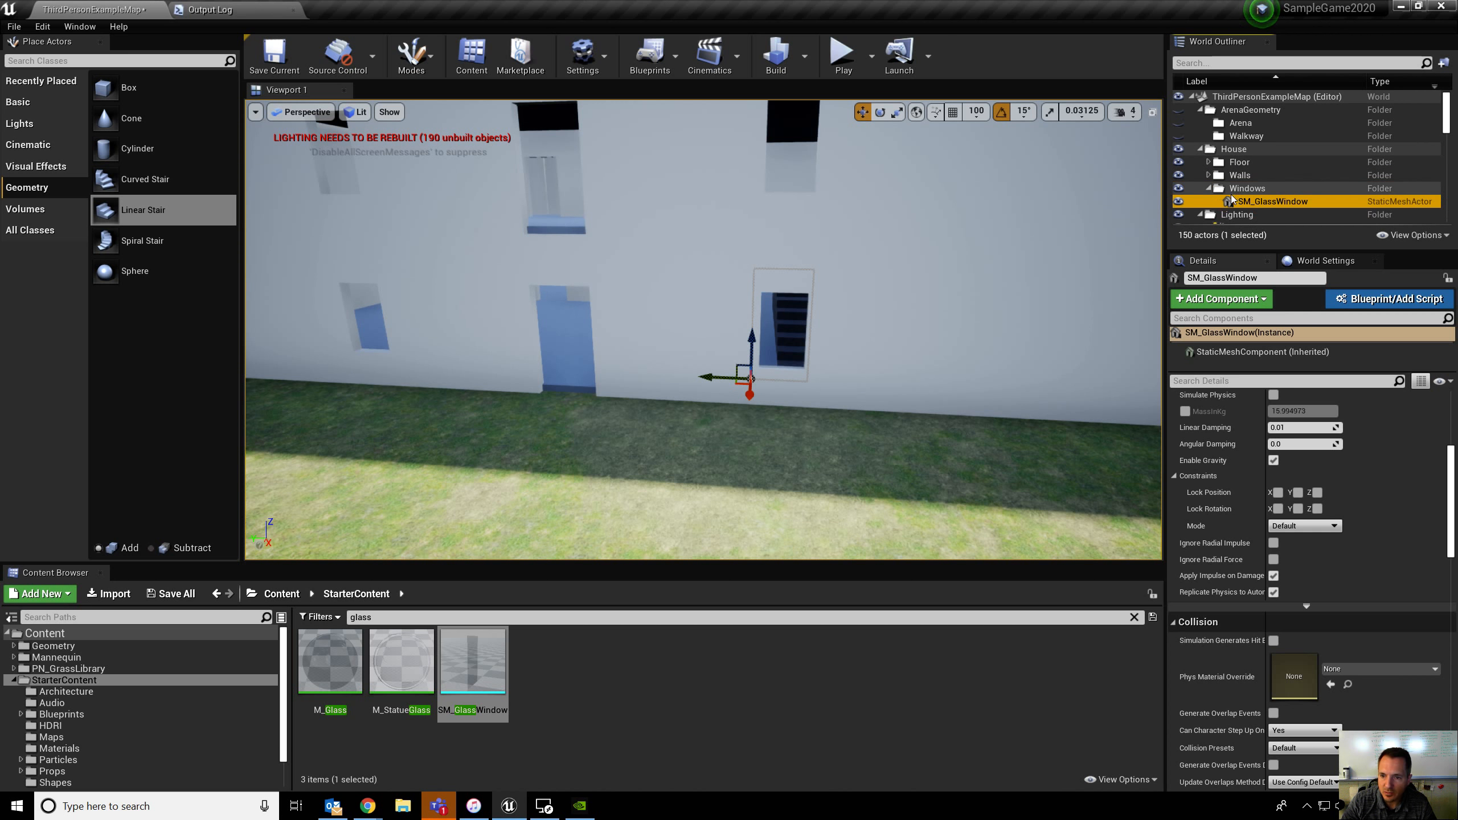
Step: Turn grid snapping back on and duplicate the glass window into the front wall's other three small window openings
click(953, 113)
alt+drag(712, 377, 310, 362)
right_drag(689, 322, 689, 380)
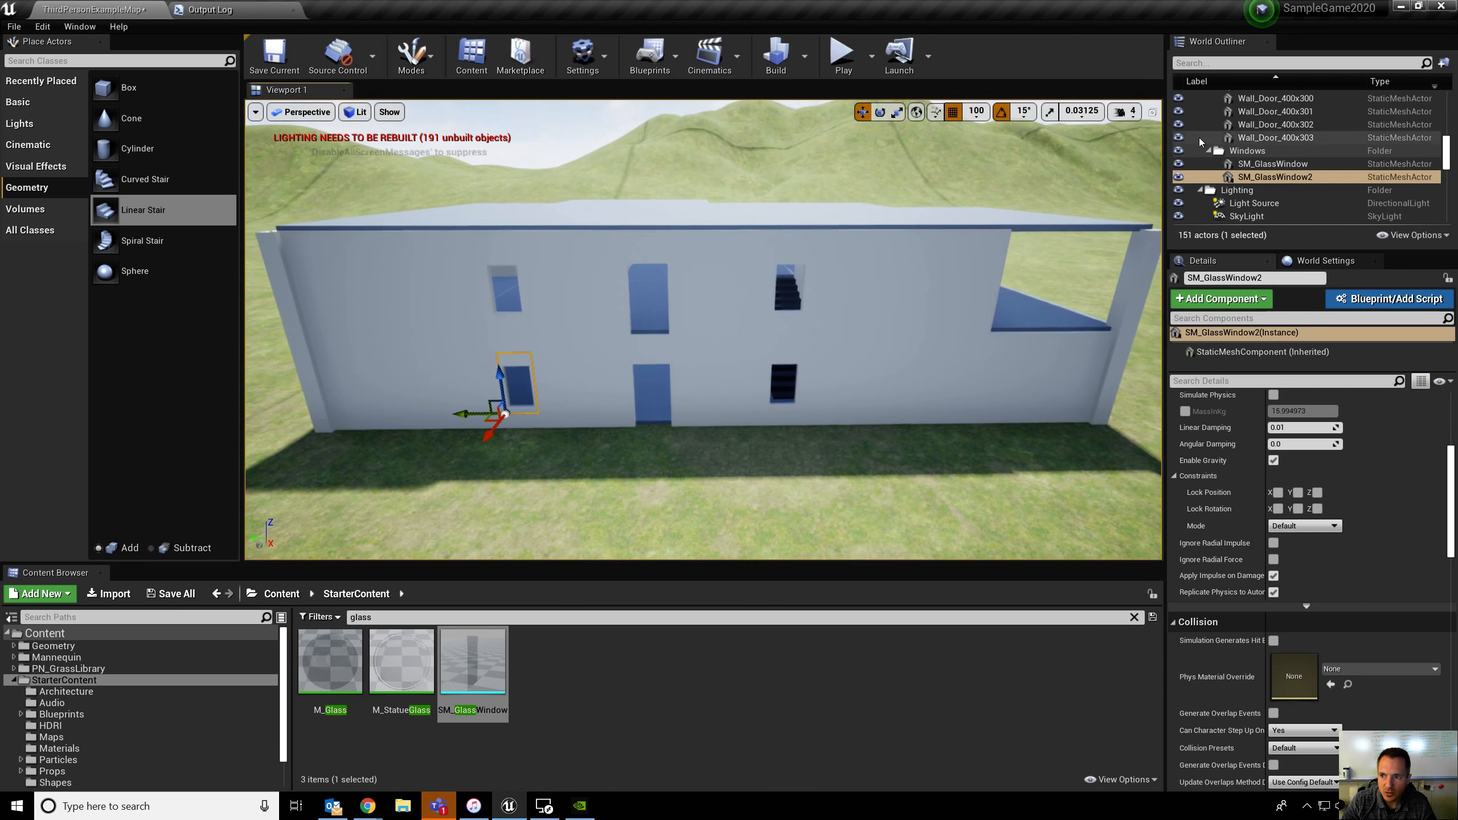
ctrl+click(1240, 165)
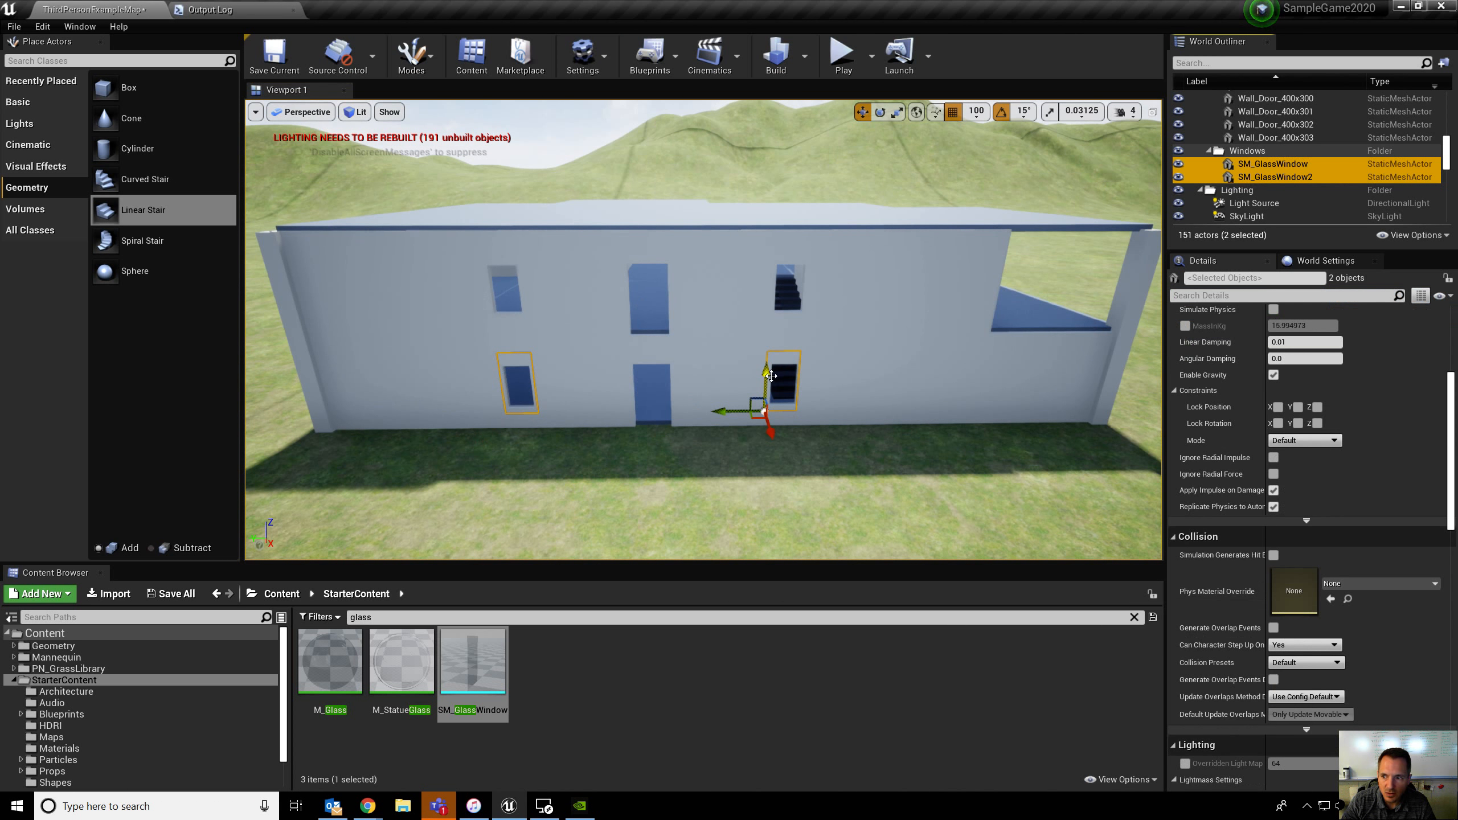
alt+drag(771, 375, 771, 287)
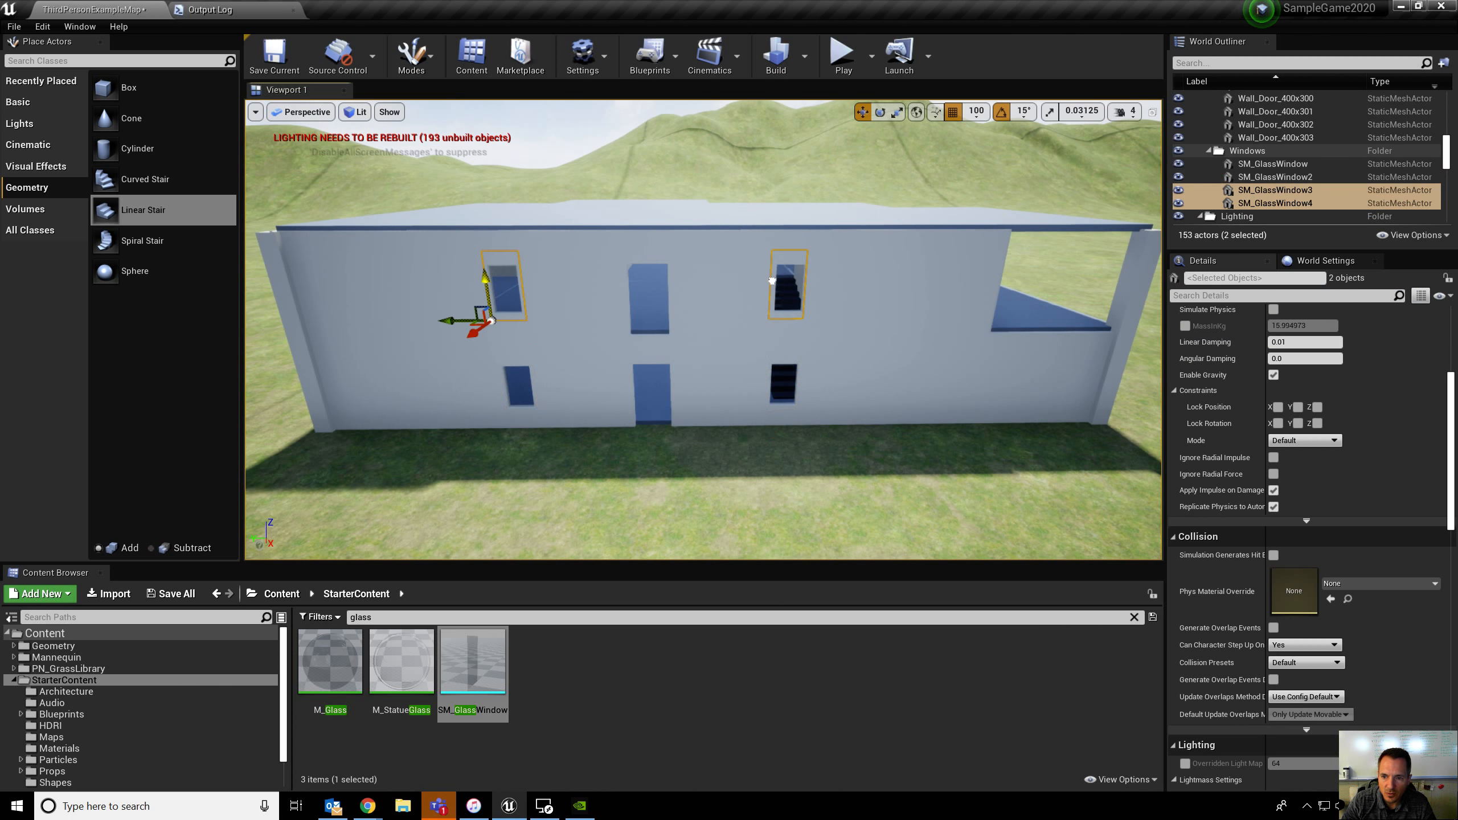
Step: Duplicate all four front glass windows across to the opposite side of the house
ctrl+click(1272, 177)
ctrl+click(1272, 164)
alt+drag(473, 334, 520, 302)
right_drag(689, 322, 547, 302)
Step: Move the two duplicated glass windows standing outside the rear wall sideways onto the stacked openings of the projecting section
click(598, 314)
ctrl+click(616, 420)
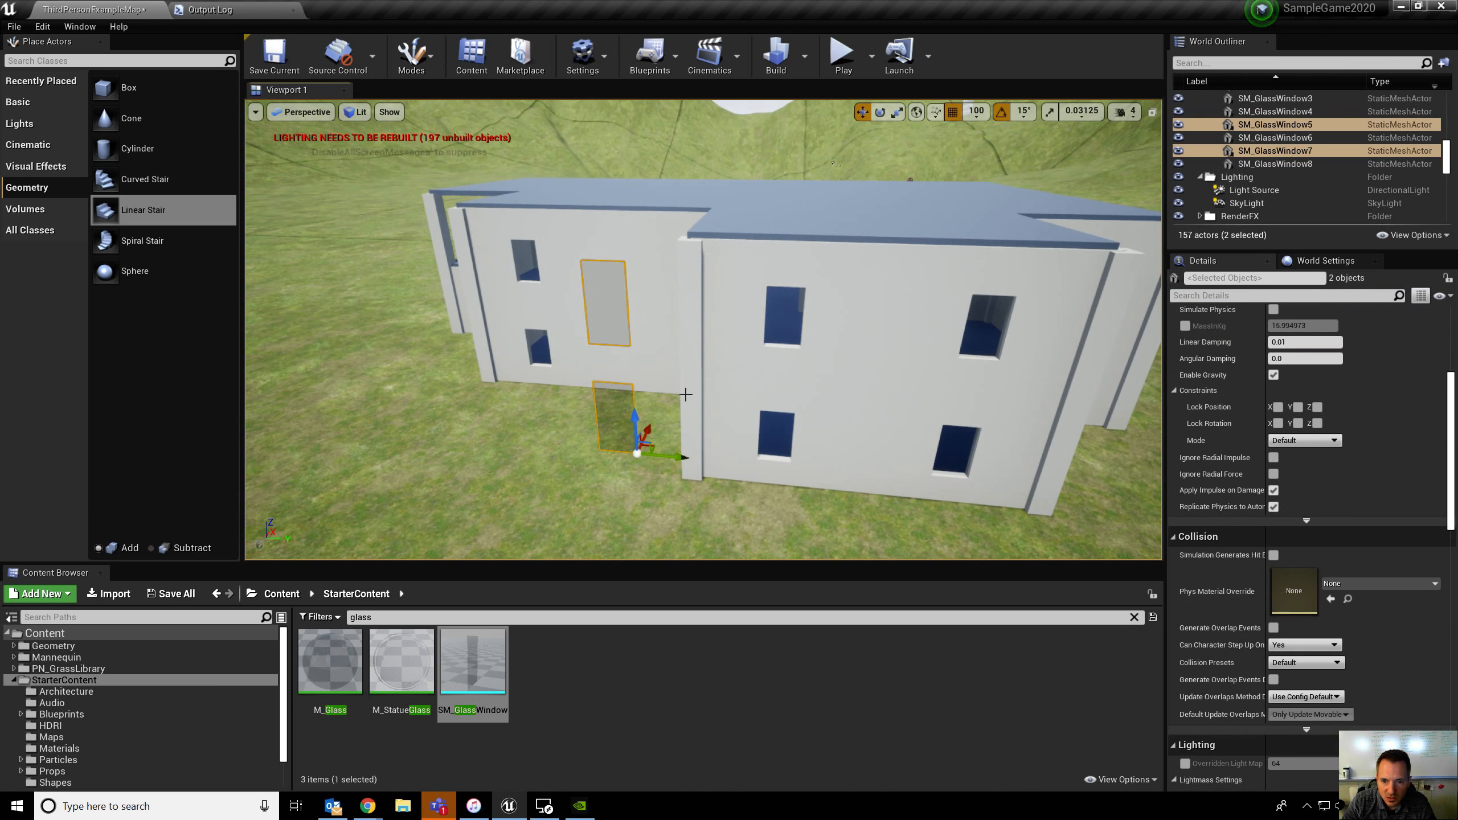
drag(671, 459, 826, 459)
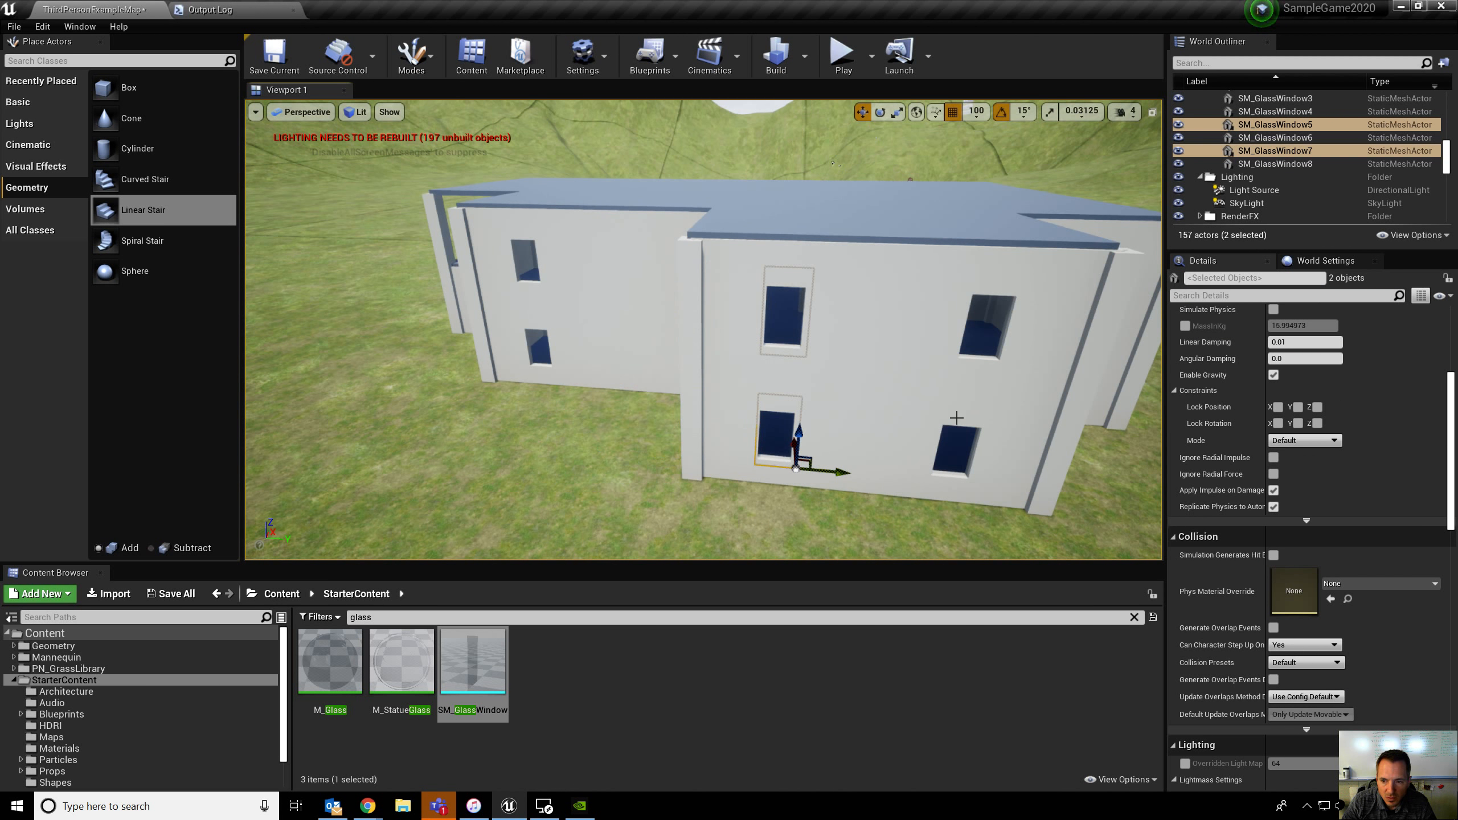
right_drag(915, 387, 964, 387)
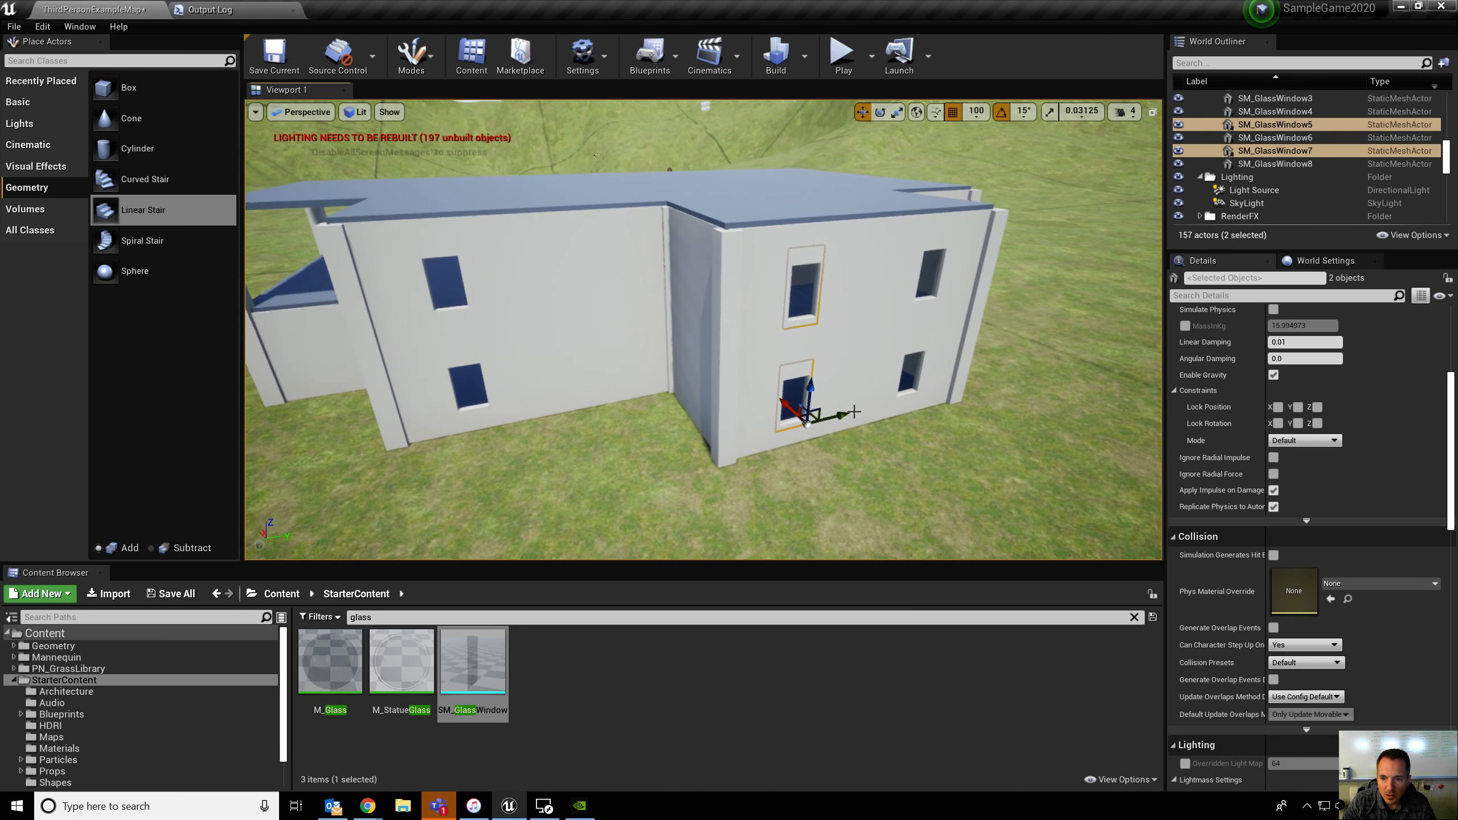
Step: Duplicate the two stacked glass windows from the rear projecting section sideways into the rear wall's remaining pair of openings
alt+drag(845, 412, 549, 459)
right_drag(566, 352, 686, 349)
key(a)
shift+drag(748, 407, 540, 362)
Step: Search the StarterContent assets for "door" and fit SM_DoorFrame into the ground-floor entrance opening
click(739, 617)
text(door)
drag(472, 662, 635, 476)
Step: Replace the upper-floor door wall above the entrance with the Wall_Window_400x300 piece
click(722, 355)
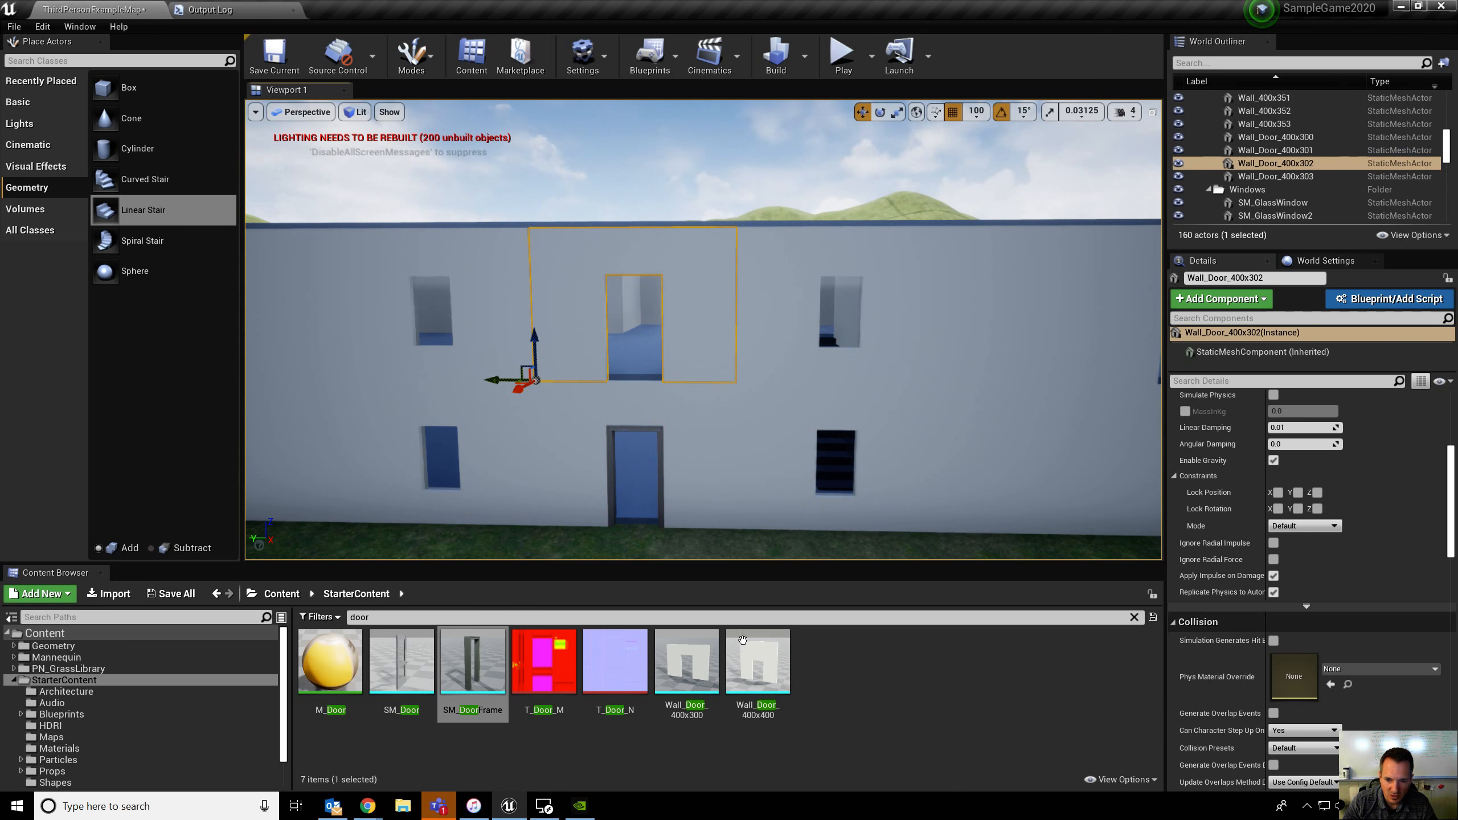
click(410, 622)
key(BackSpace)
key(BackSpace)
key(BackSpace)
key(BackSpace)
text(window)
click(473, 662)
right_click(581, 321)
click(699, 640)
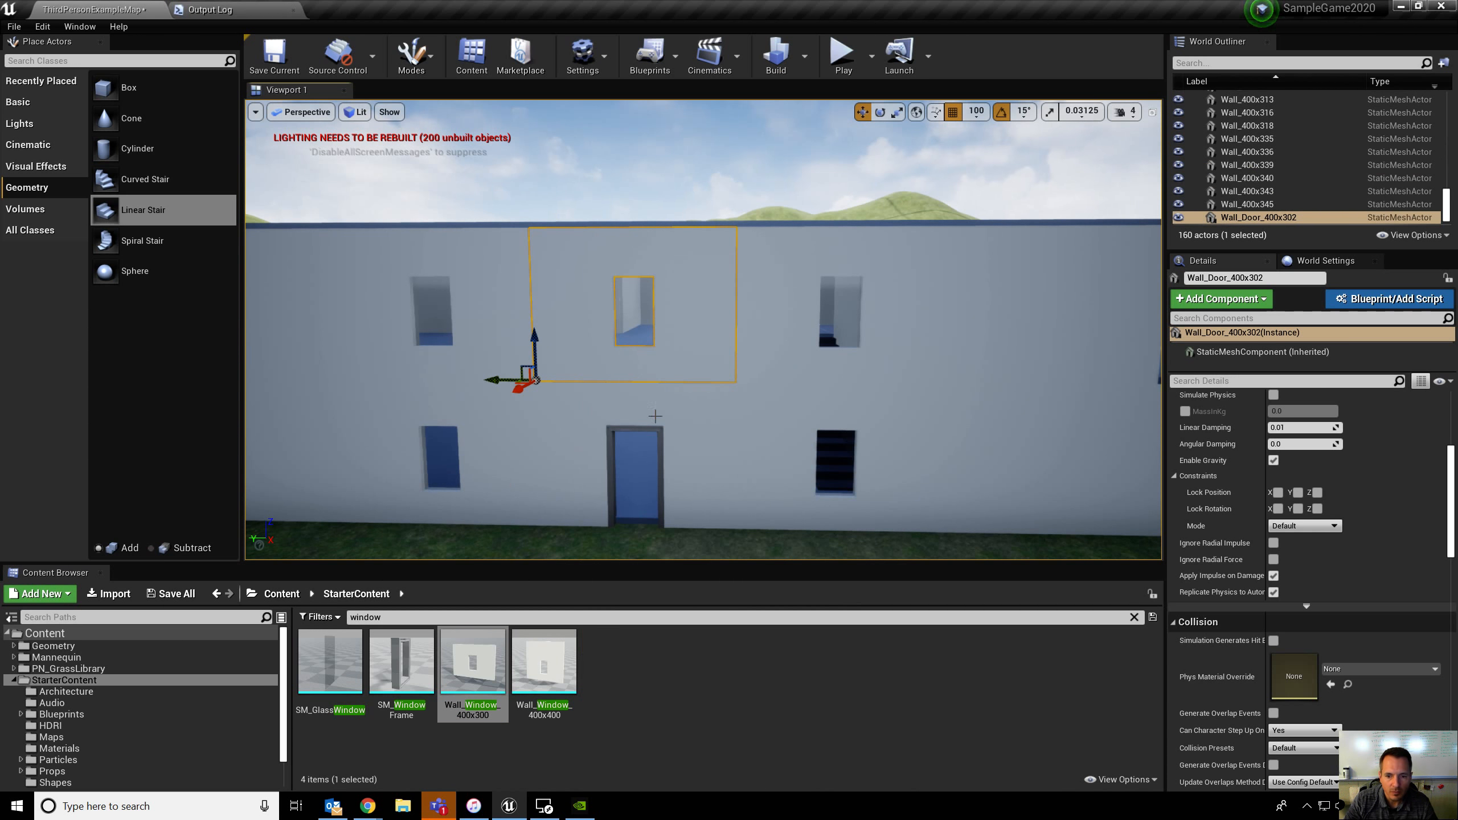
Step: Place SM_WindowFrame in the ground-floor window opening beside the entrance, undoing the first misplaced attempt
right_drag(826, 324, 632, 328)
drag(402, 667, 698, 471)
scroll(785, 455, down, 10)
key(ctrl+z)
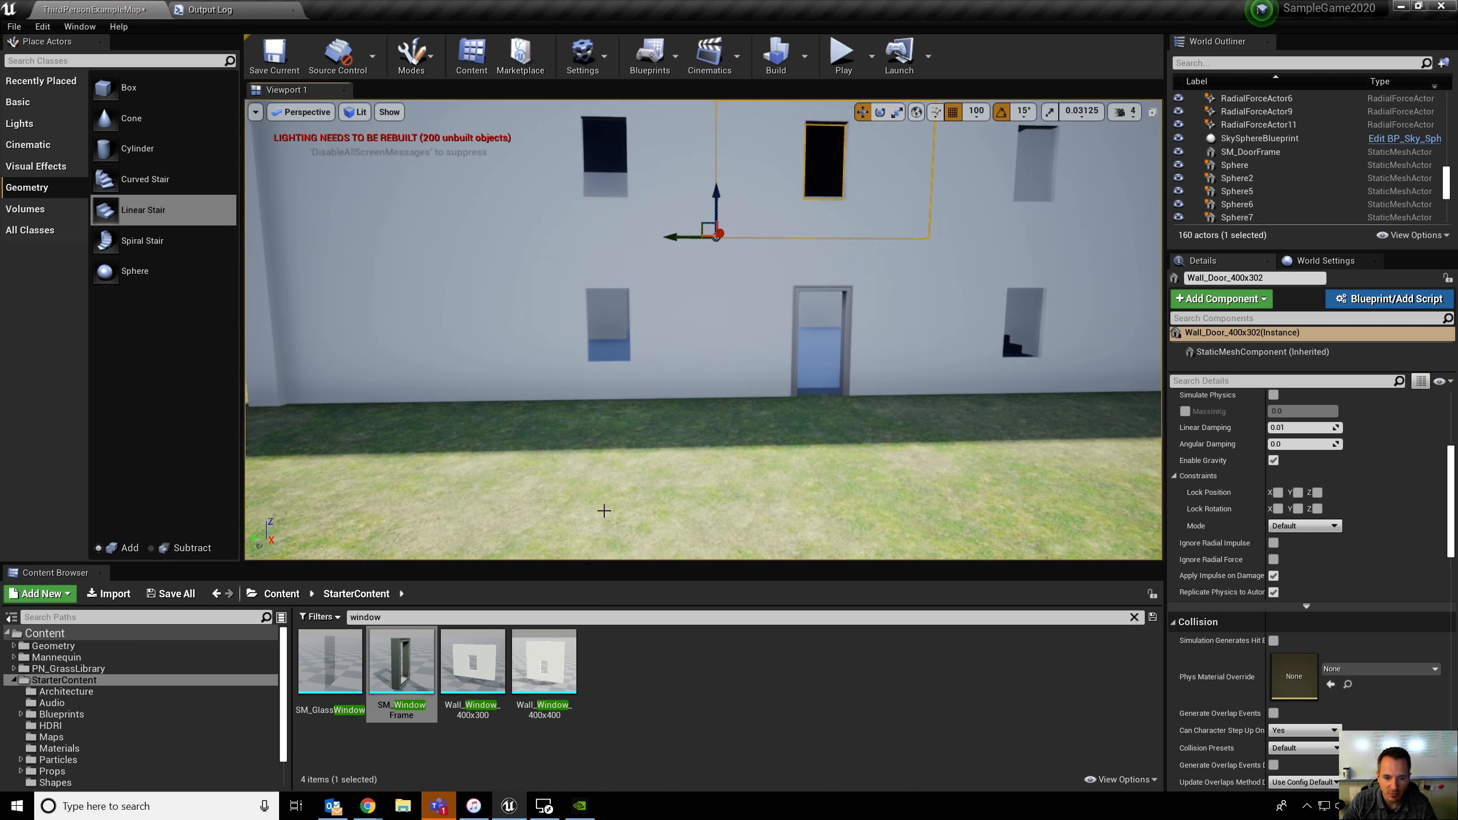
drag(401, 667, 605, 326)
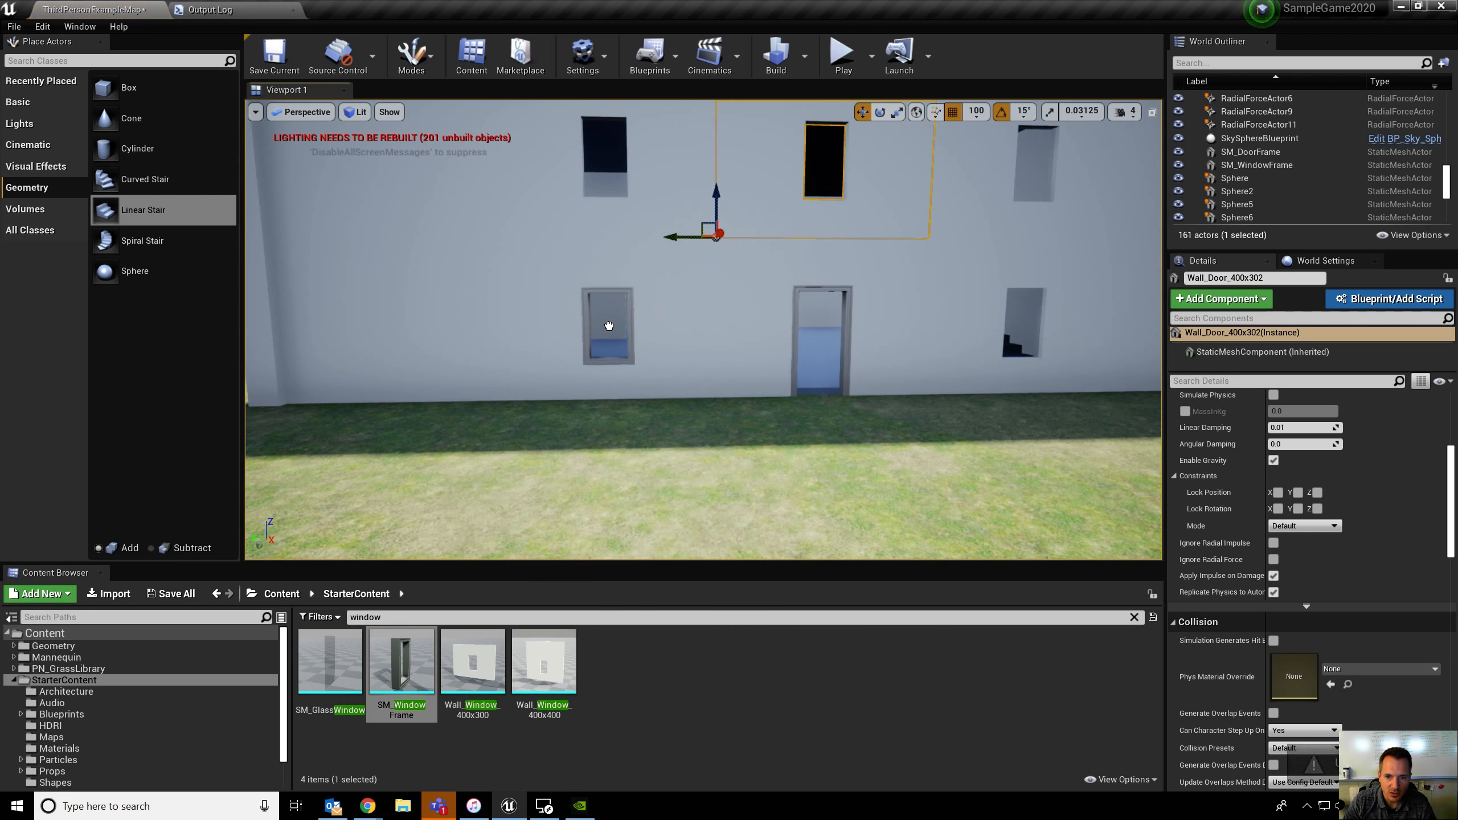
Step: Fine-tune the window frame's position in its opening with the grid snap size reduced to 10
key(bracketleft)
drag(612, 299, 612, 277)
right_drag(709, 272, 792, 272)
click(978, 111)
click(985, 172)
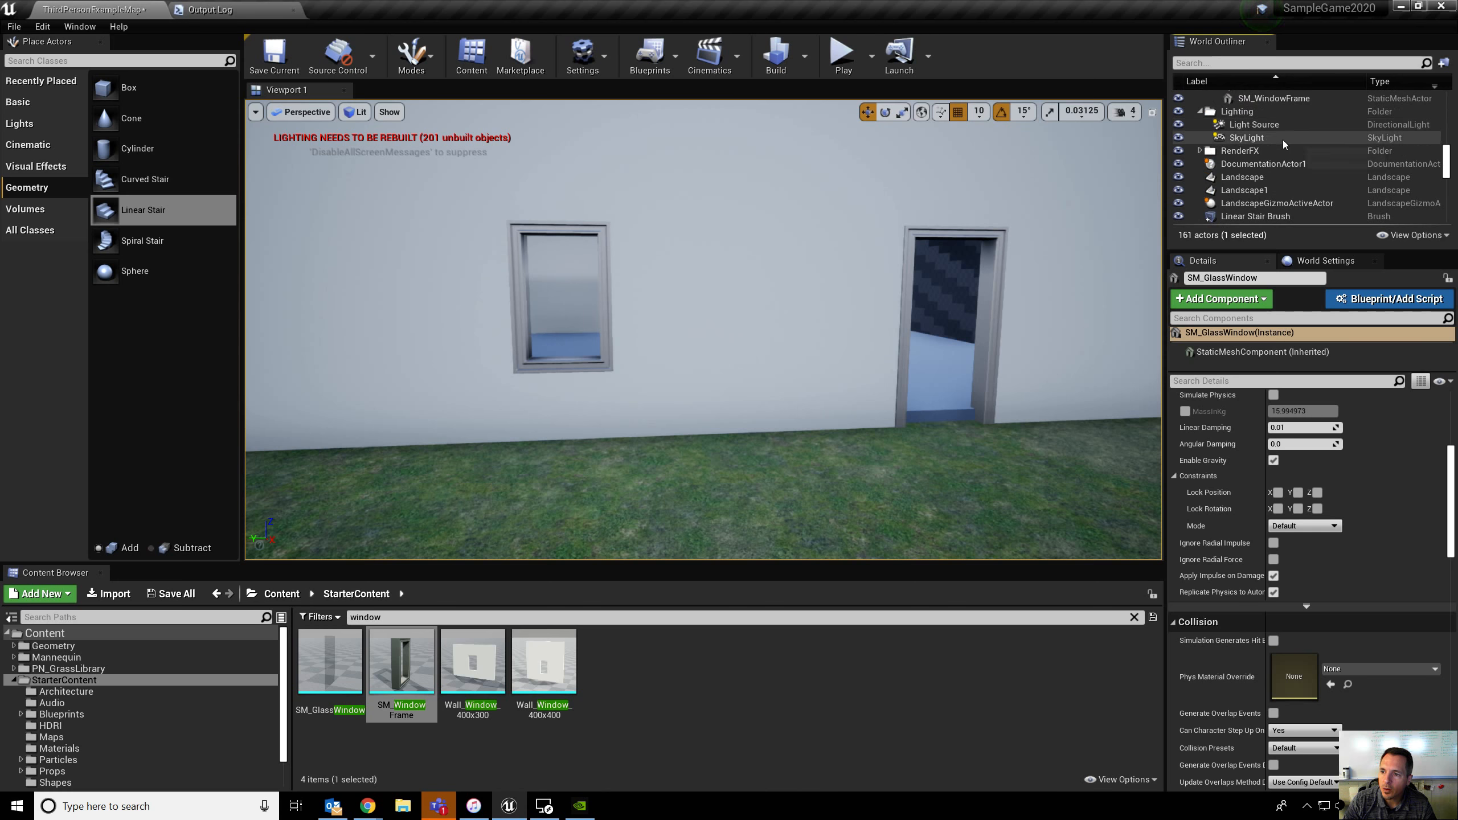
Step: Set the grid snap size back to 100 and duplicate the window frame into the entrance wall's other four window openings
scroll(1283, 139, up, 5)
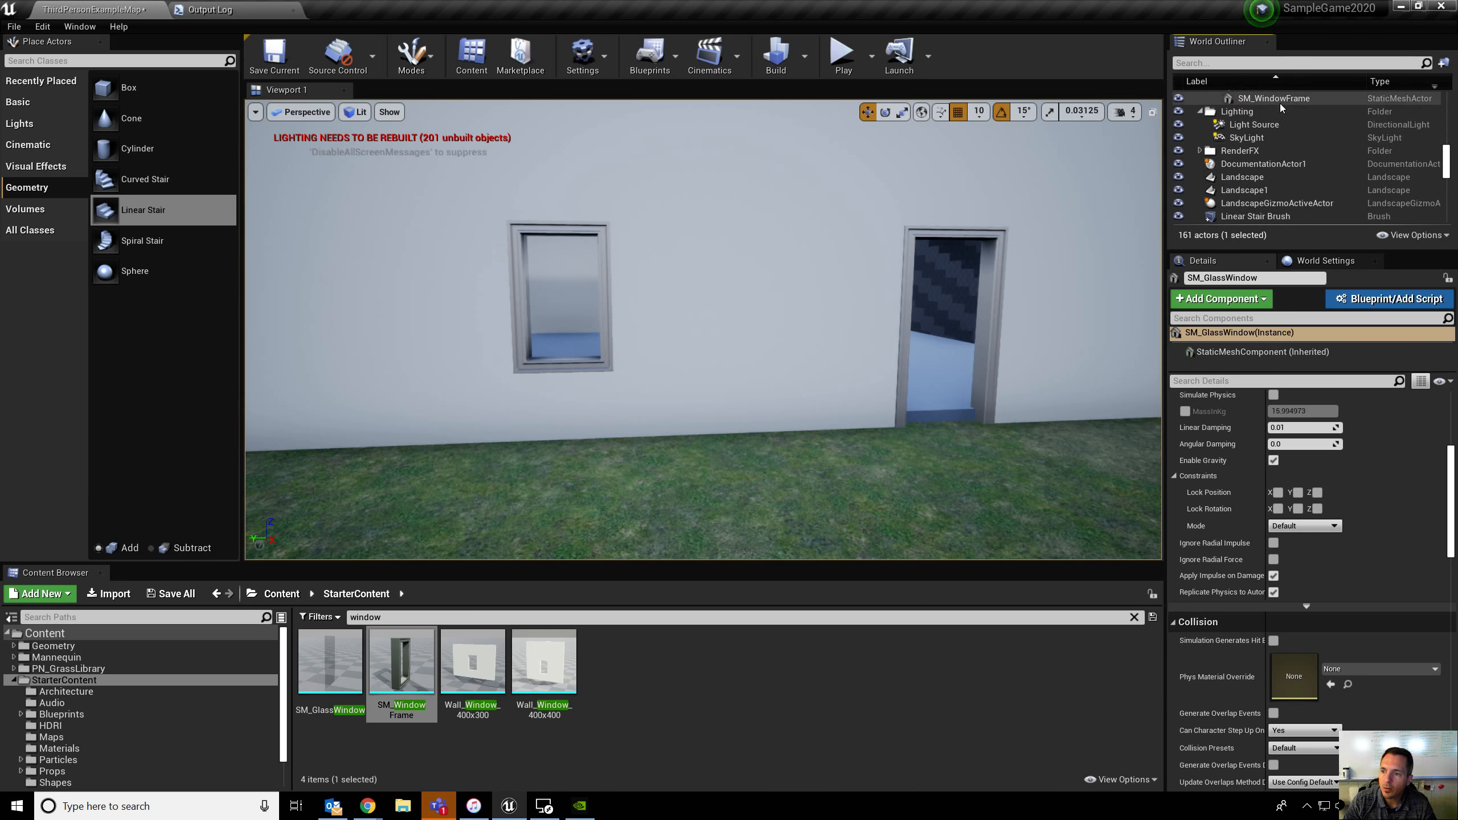
scroll(671, 271, down, 5)
right_drag(700, 281, 677, 150)
key(s)
right_drag(672, 421, 673, 428)
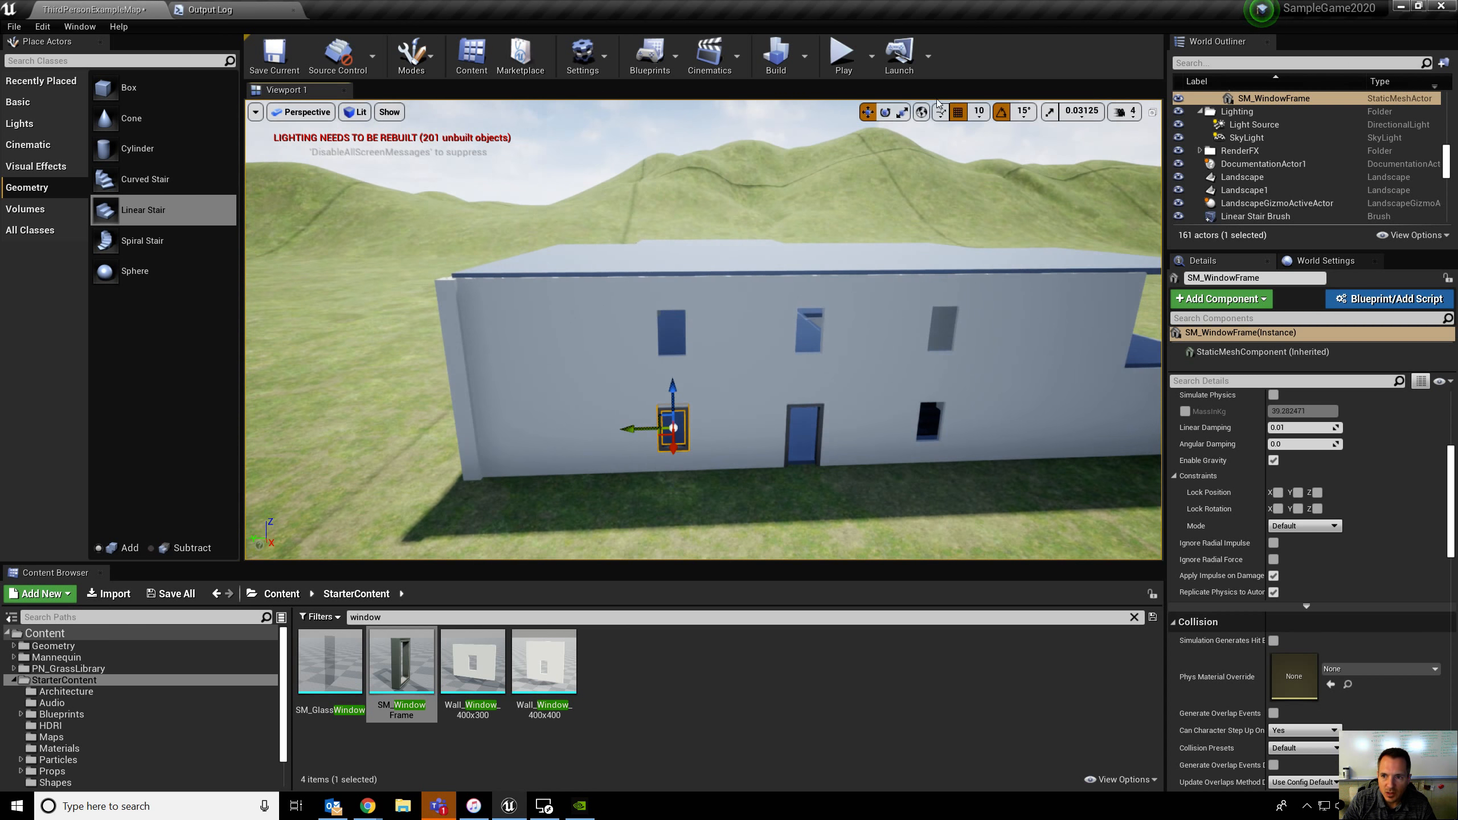
click(979, 112)
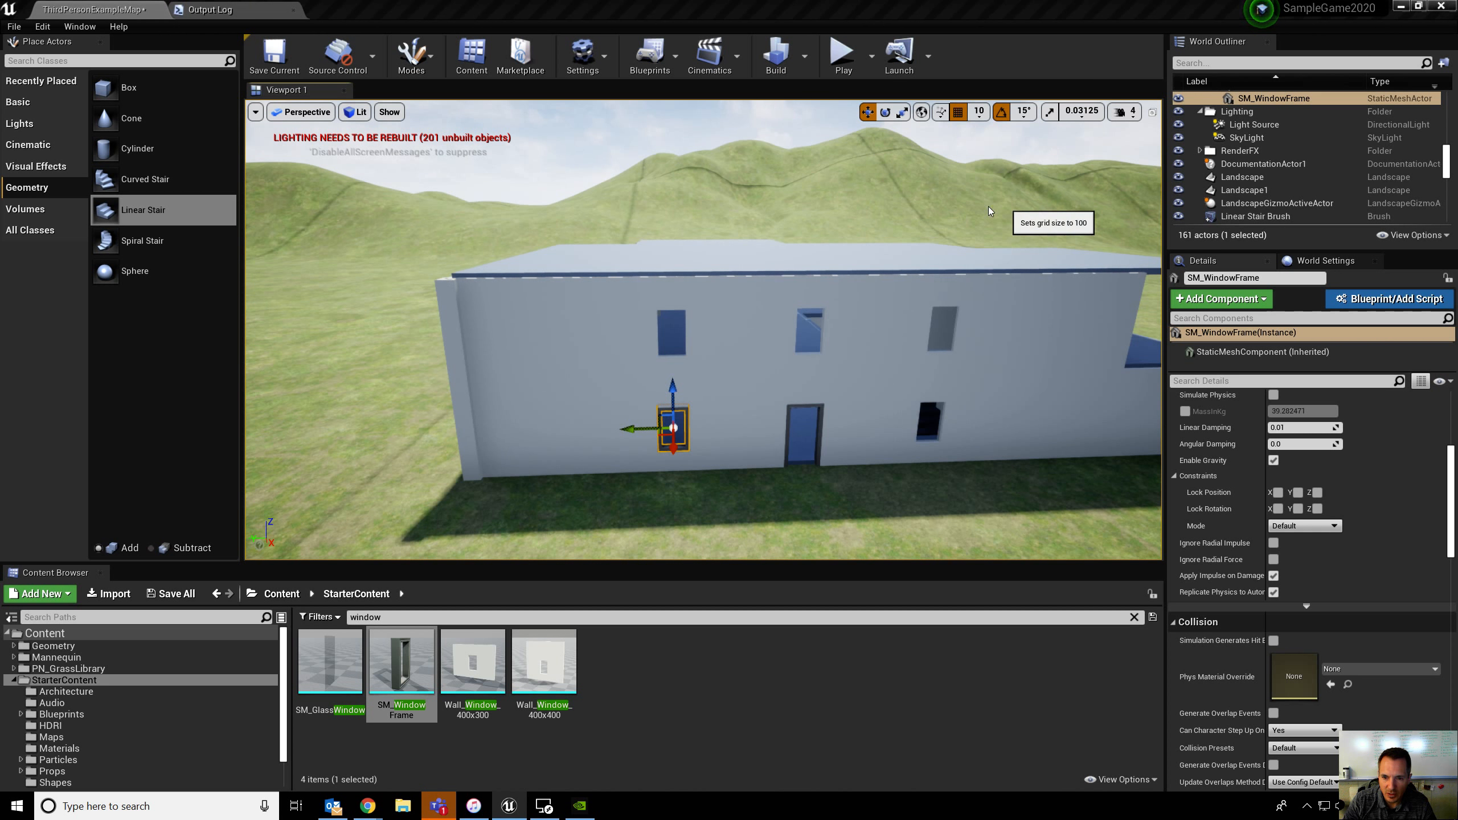
click(988, 203)
alt+drag(626, 439, 749, 429)
alt+drag(934, 381, 942, 287)
alt+drag(898, 329, 626, 332)
alt+drag(632, 332, 767, 331)
mouse_move(750, 402)
right_down()
mouse_move(861, 402)
mouse_move(735, 403)
right_up()
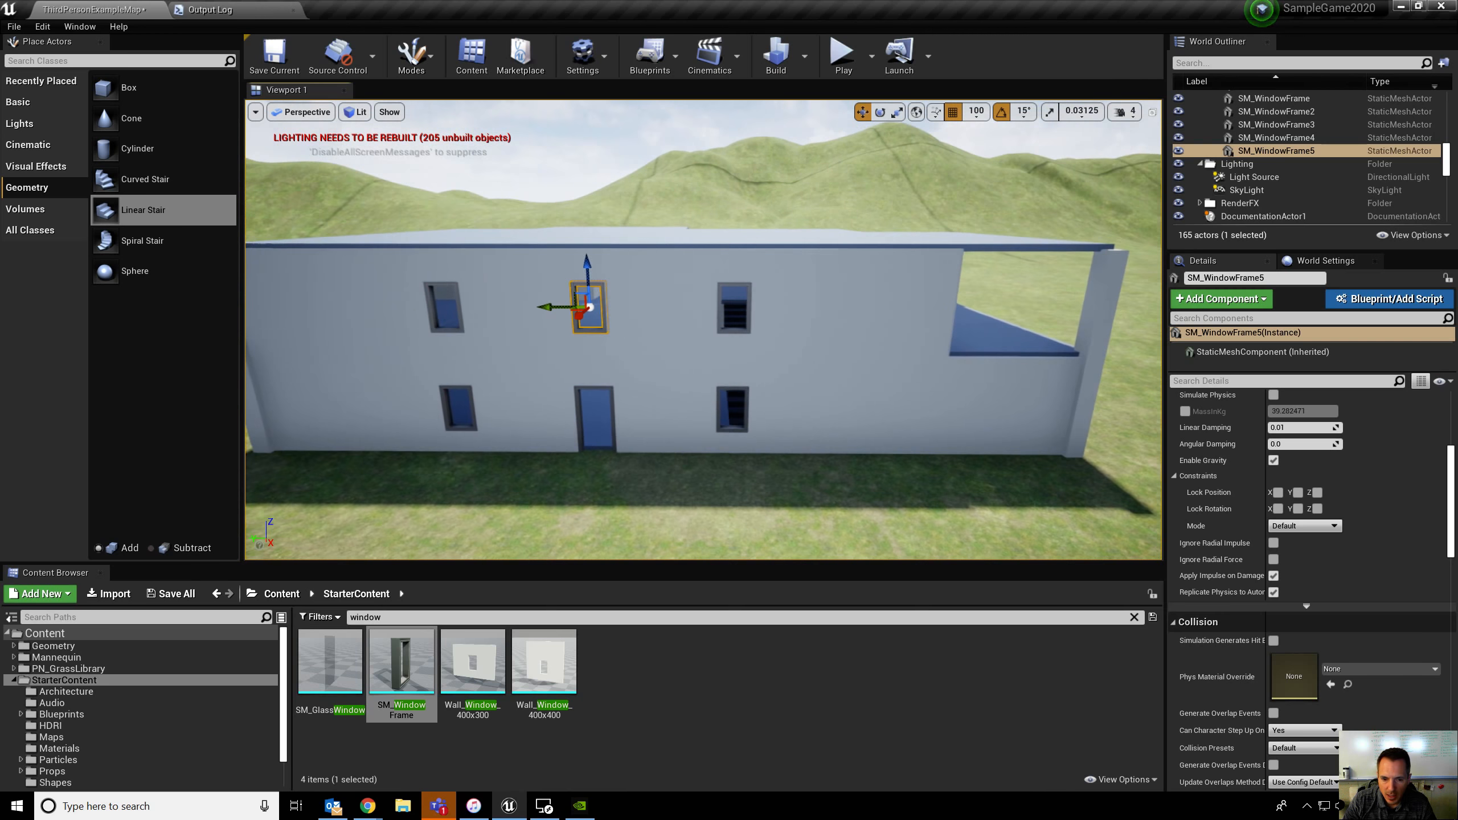
Step: Place the SM_Stairs piece from the StarterContent Props folder on the ground in front of the entrance door
click(102, 684)
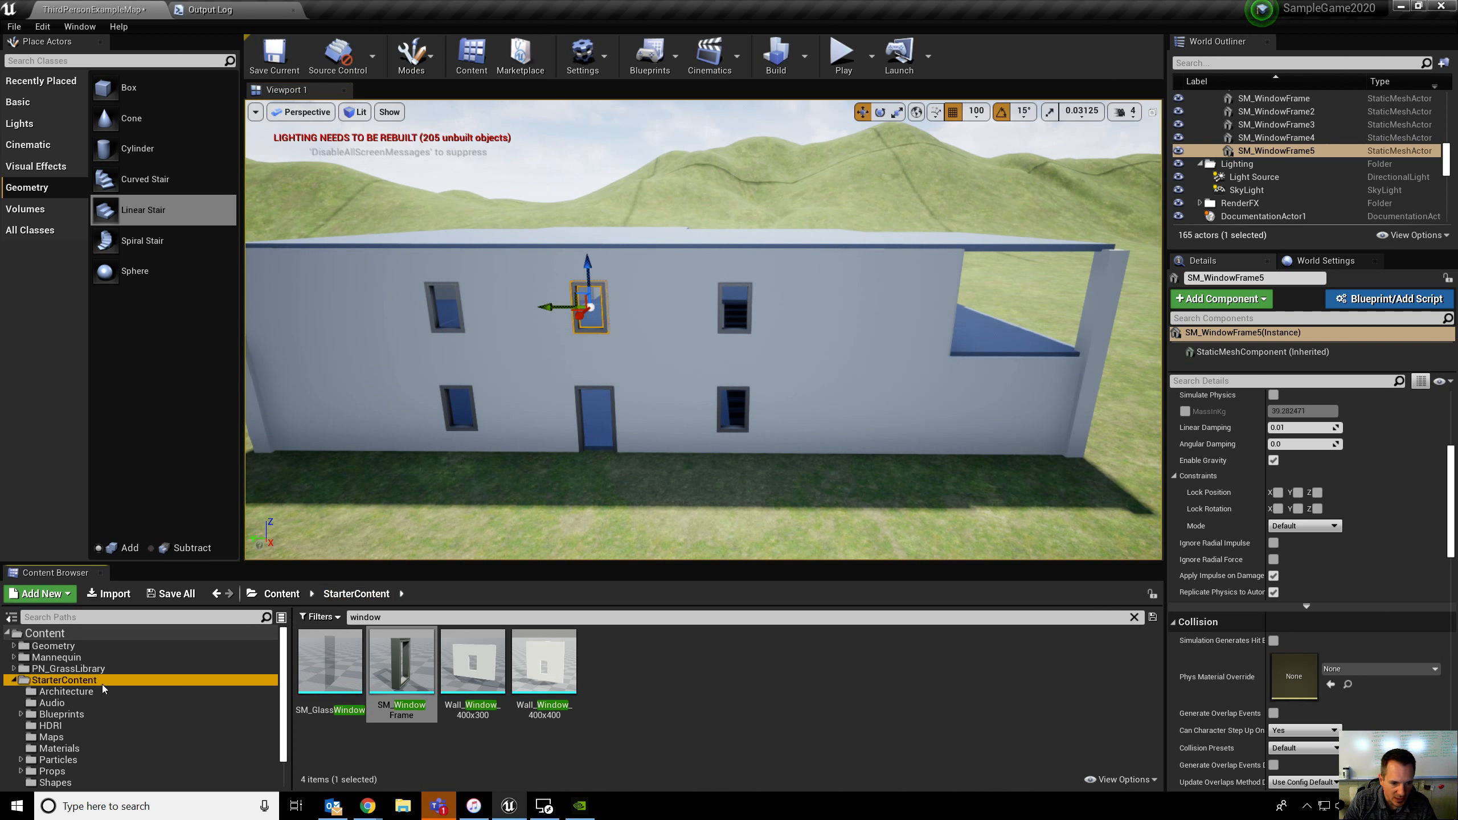
click(102, 691)
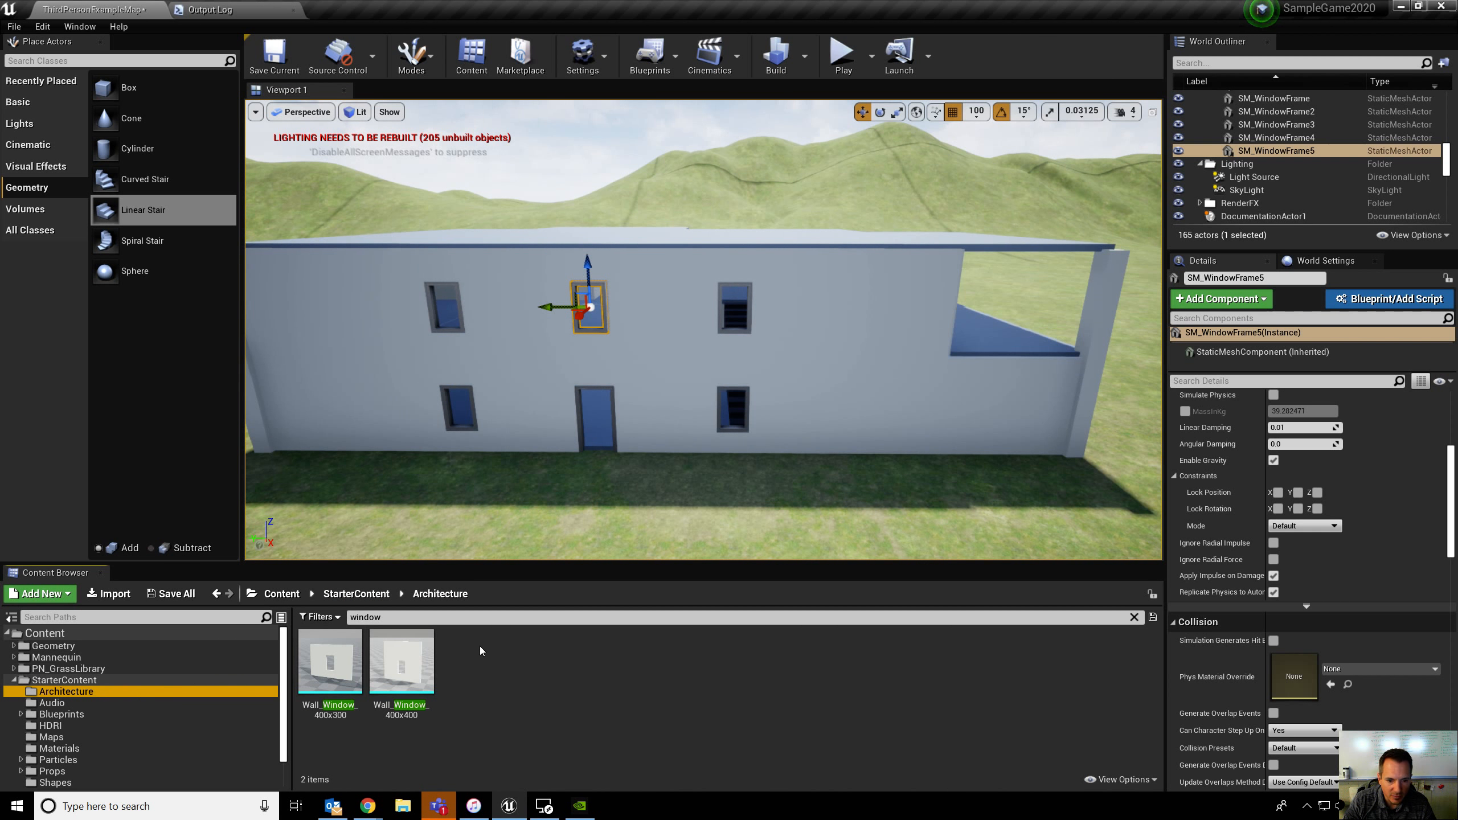
click(51, 771)
scroll(1108, 711, down, 2)
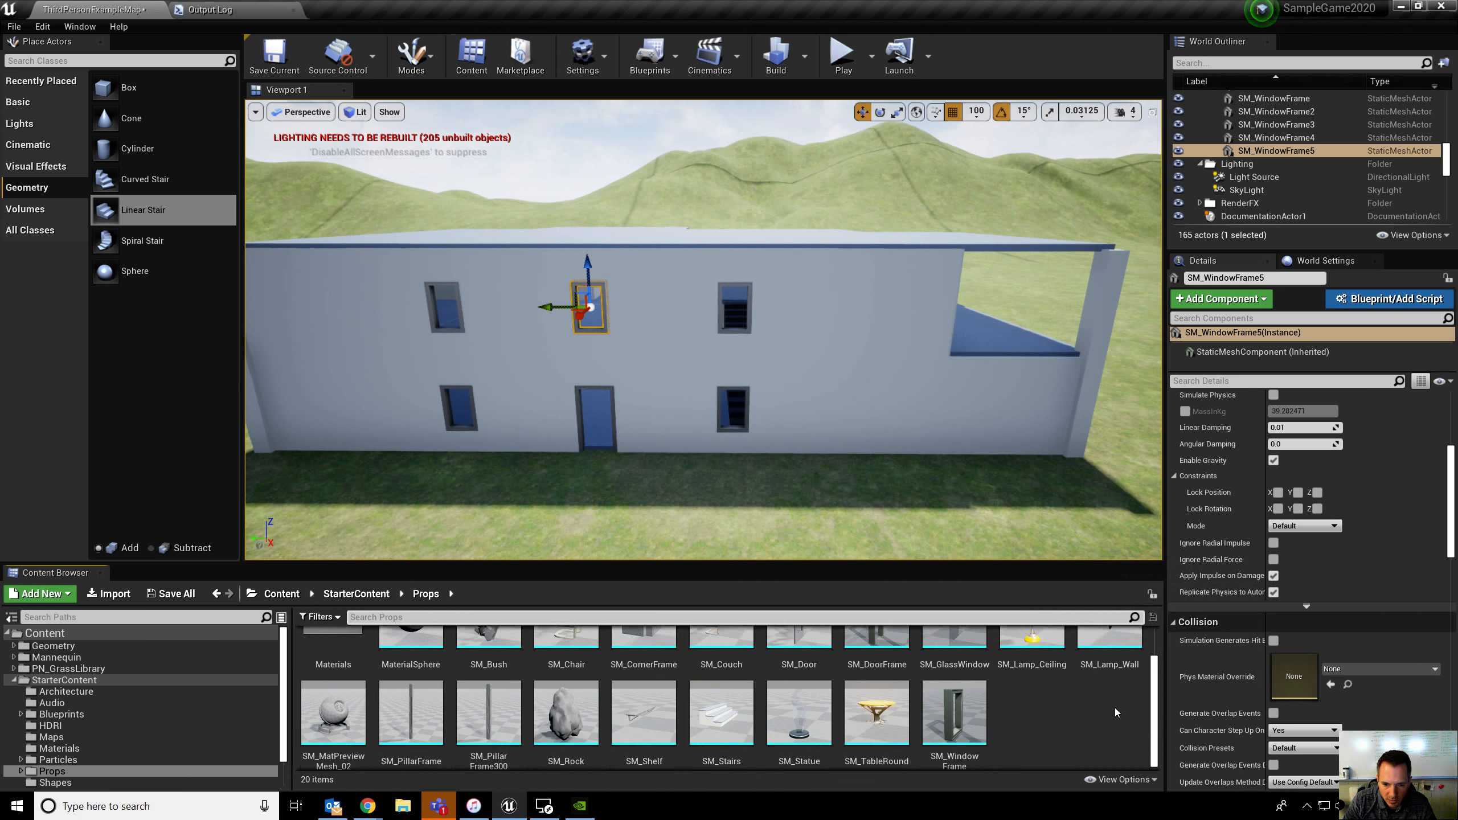
drag(722, 712, 591, 468)
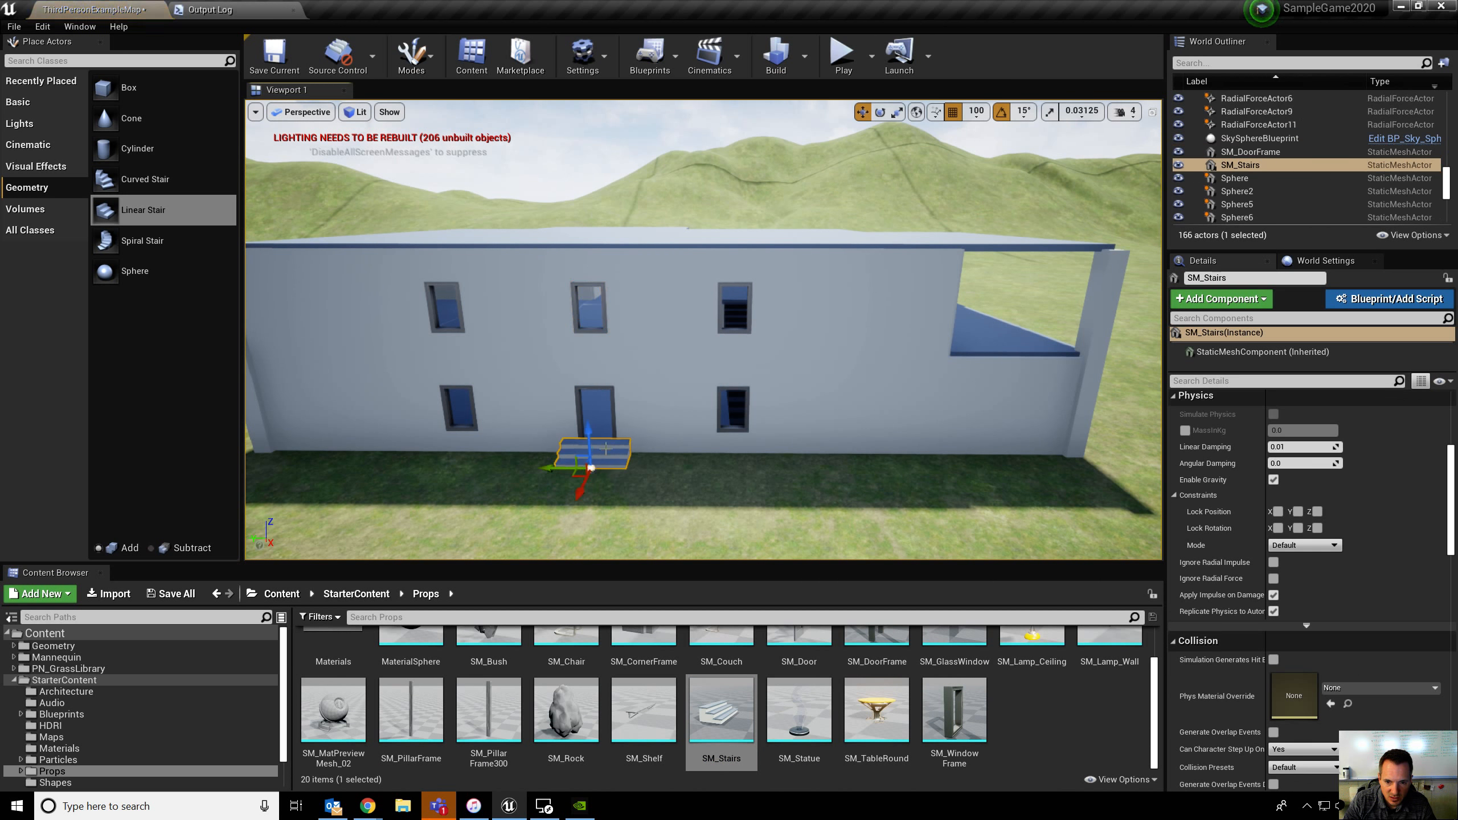
Step: Try SM_PillarFrame and SM_PillarFrame300 pillars beside the entrance stairs, and remove them again
drag(412, 712, 585, 463)
key(ctrl+z)
drag(488, 712, 522, 466)
right_drag(523, 466, 551, 471)
key(w)
click(503, 485)
click(669, 442)
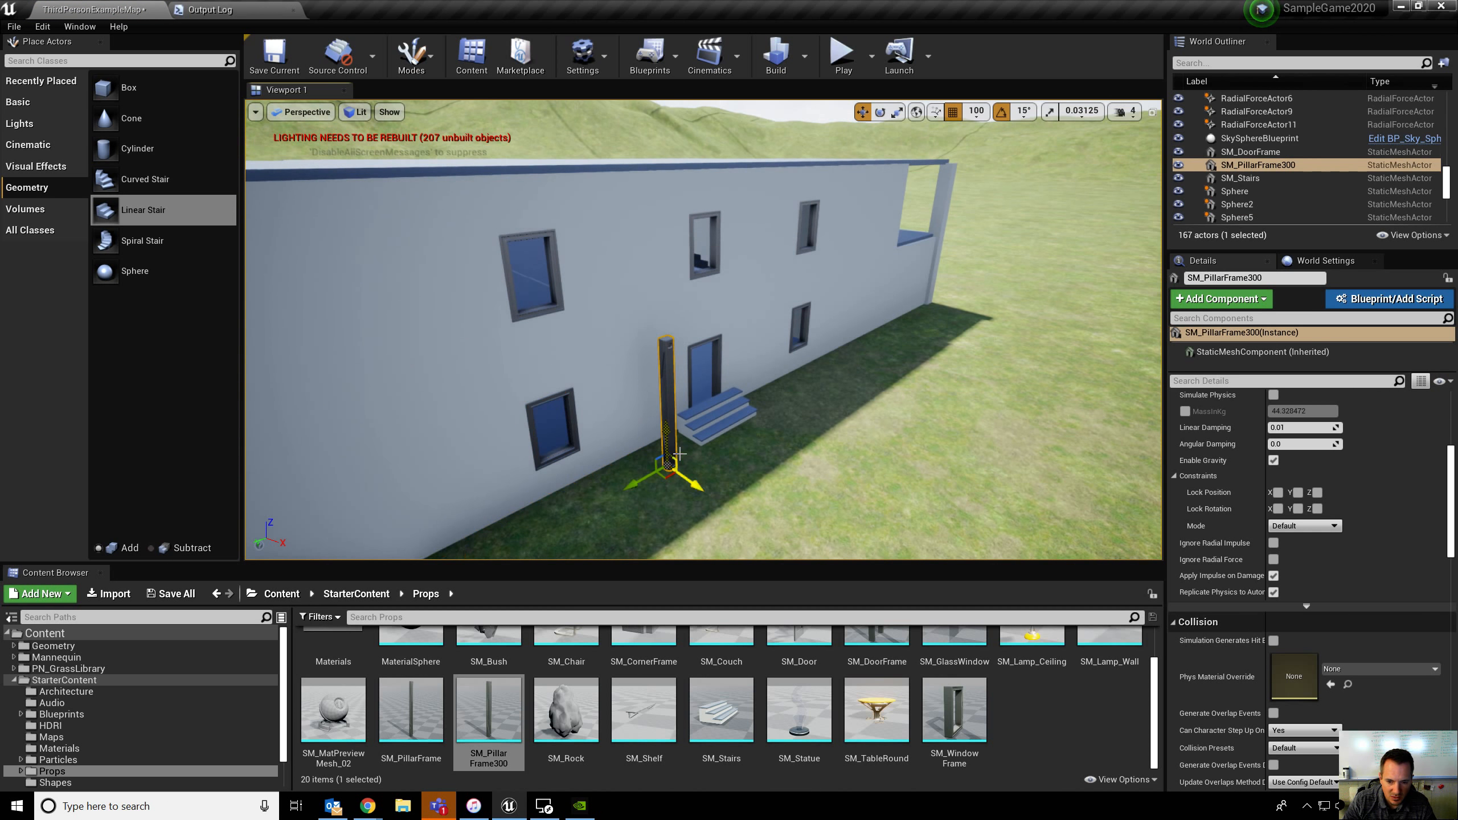
key(Delete)
Step: Try SM_CornerFrame at the roof corner and SM_Lamp_Ceiling on the ground-floor ceiling, and delete both props
scroll(644, 661, up, 2)
drag(644, 658, 91, 447)
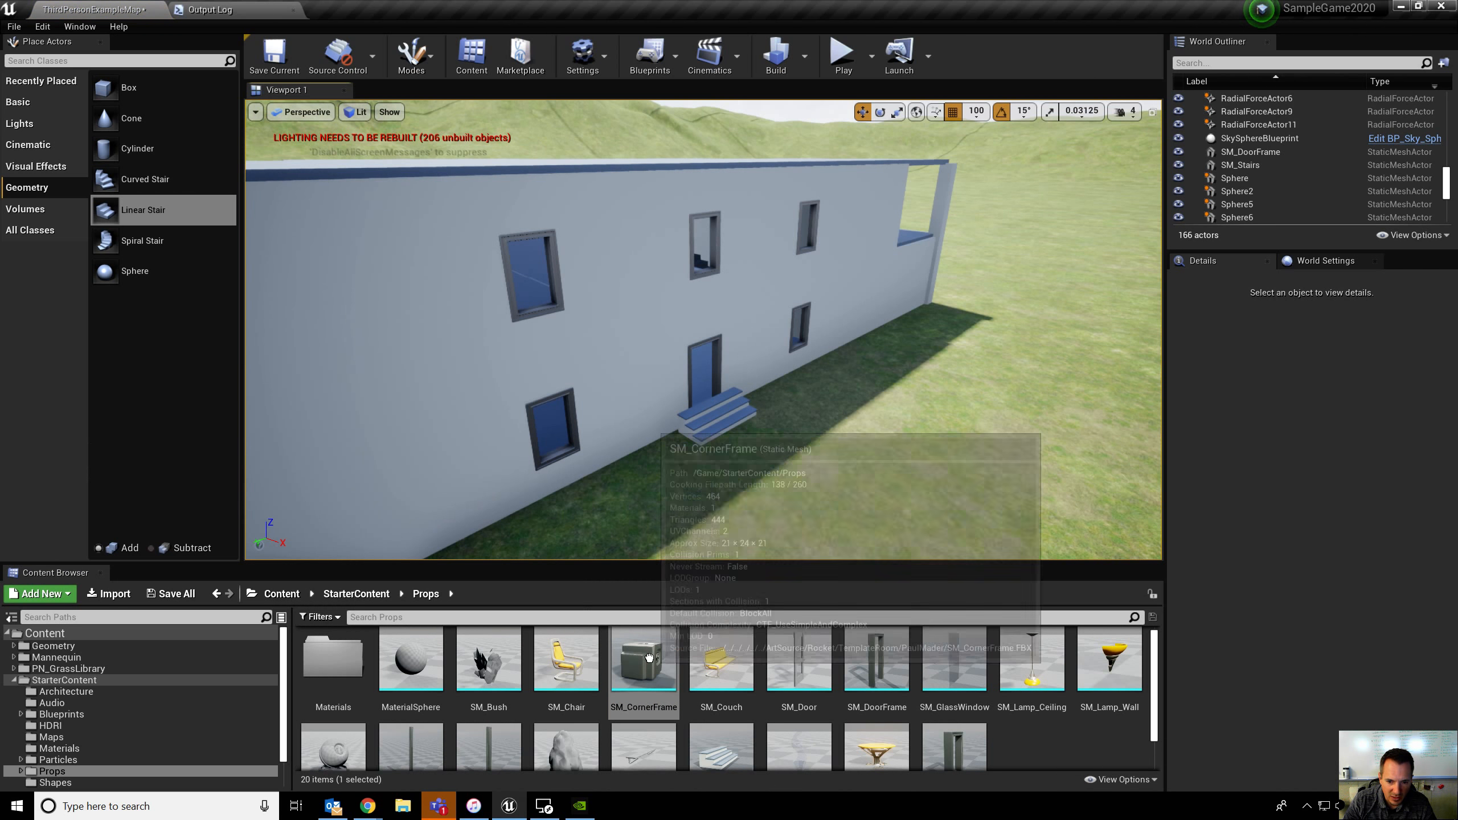
right_drag(704, 374, 720, 364)
key(a)
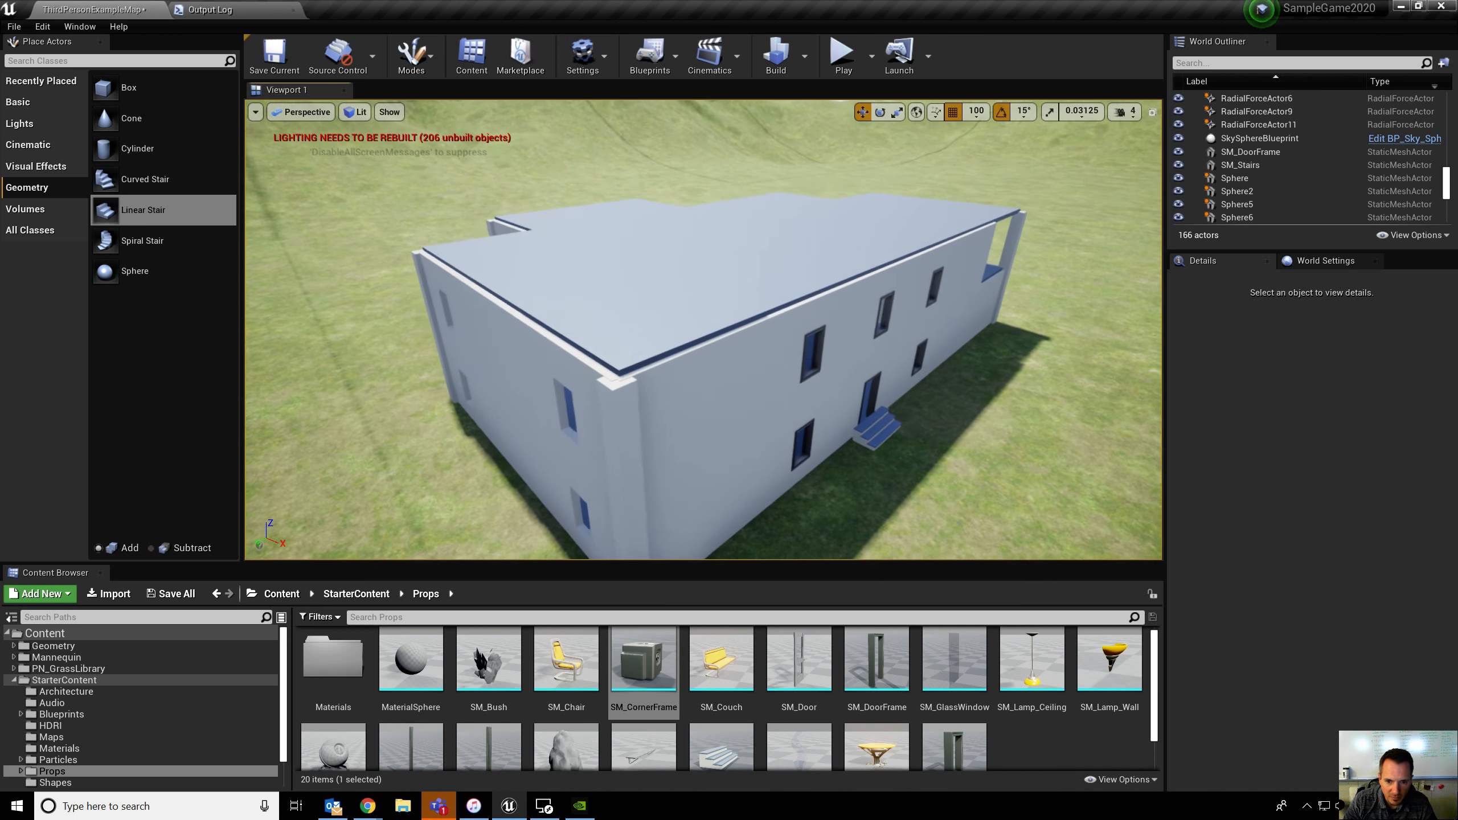
drag(644, 661, 620, 382)
right_drag(620, 383, 924, 403)
key(Delete)
drag(1032, 660, 834, 112)
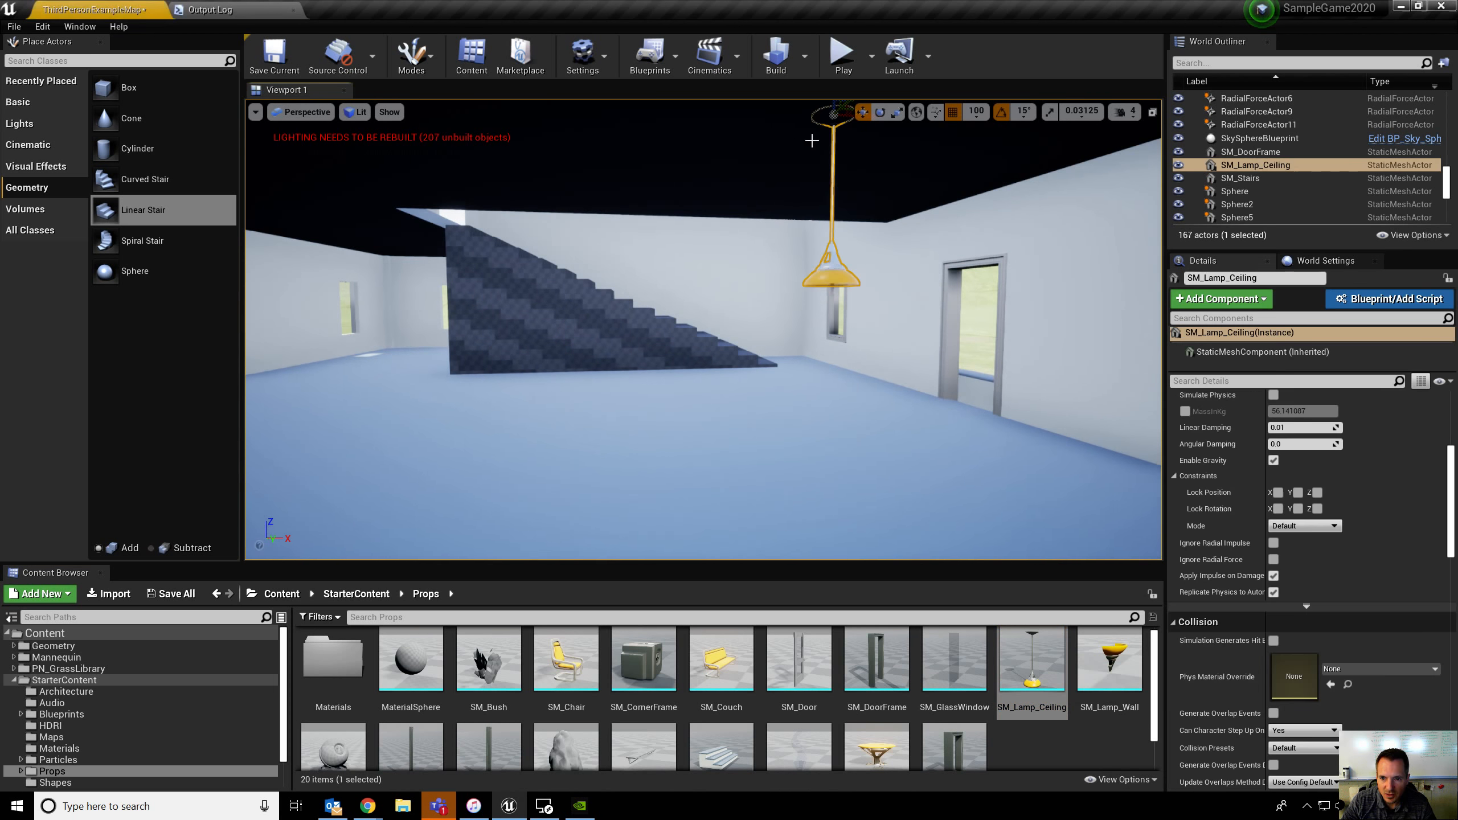
key(Delete)
Step: Hang two Blueprint_CeilingLight fixtures from the StarterContent Blueprints folder on the ground-floor ceiling
click(61, 714)
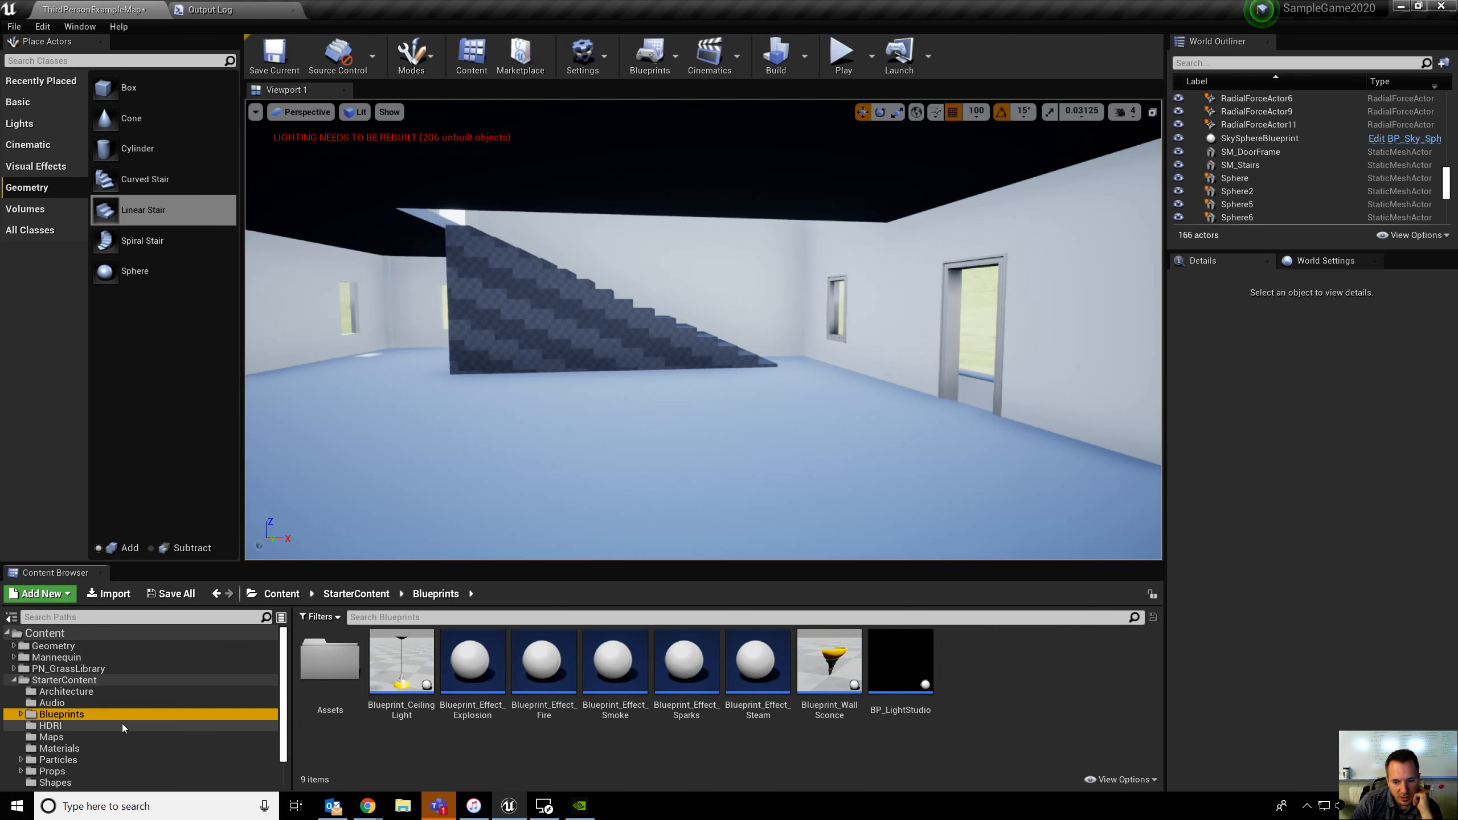
drag(400, 659, 843, 295)
right_drag(821, 131, 1096, 150)
key(a)
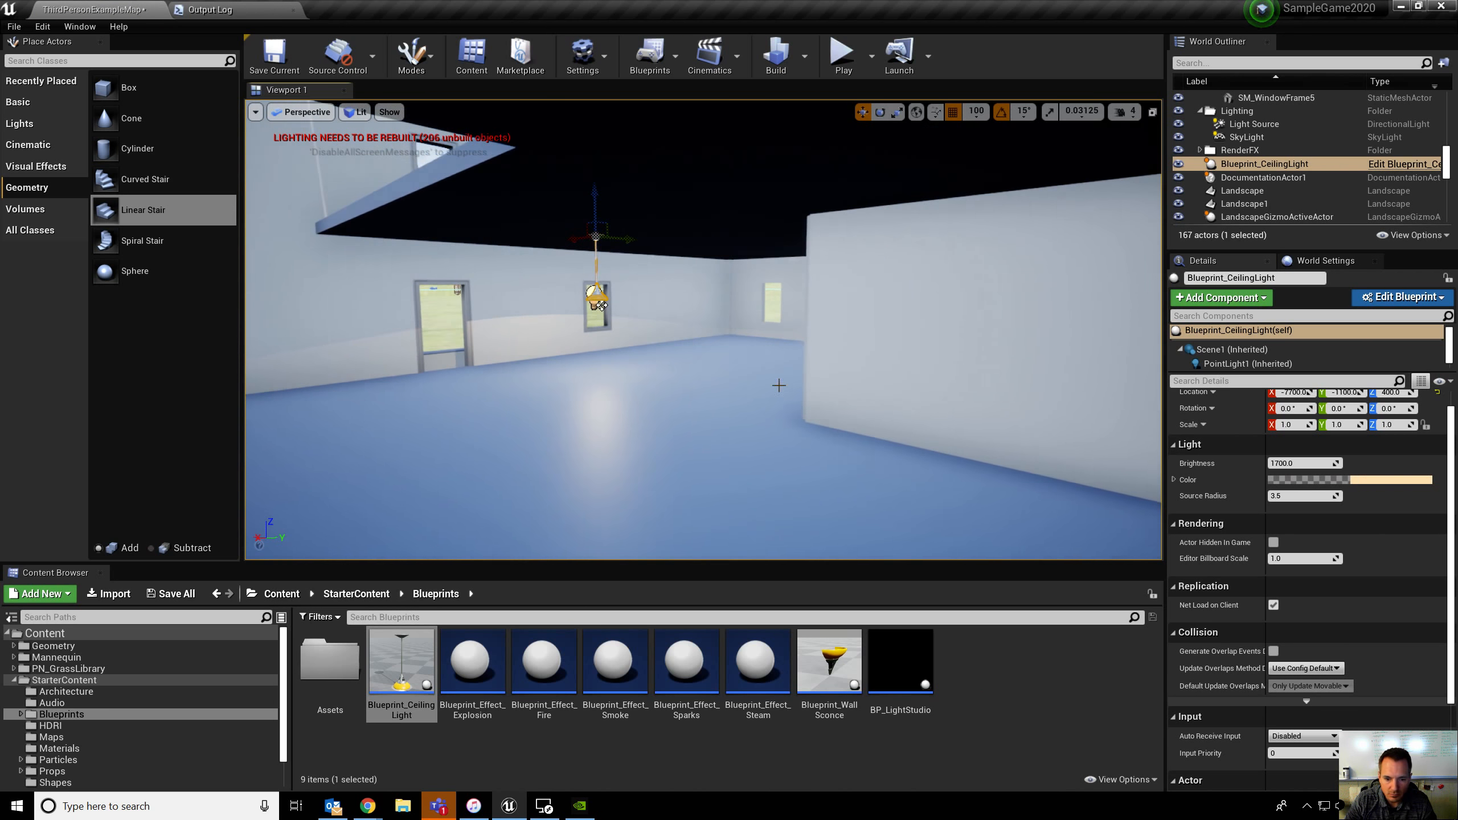
drag(402, 666, 745, 234)
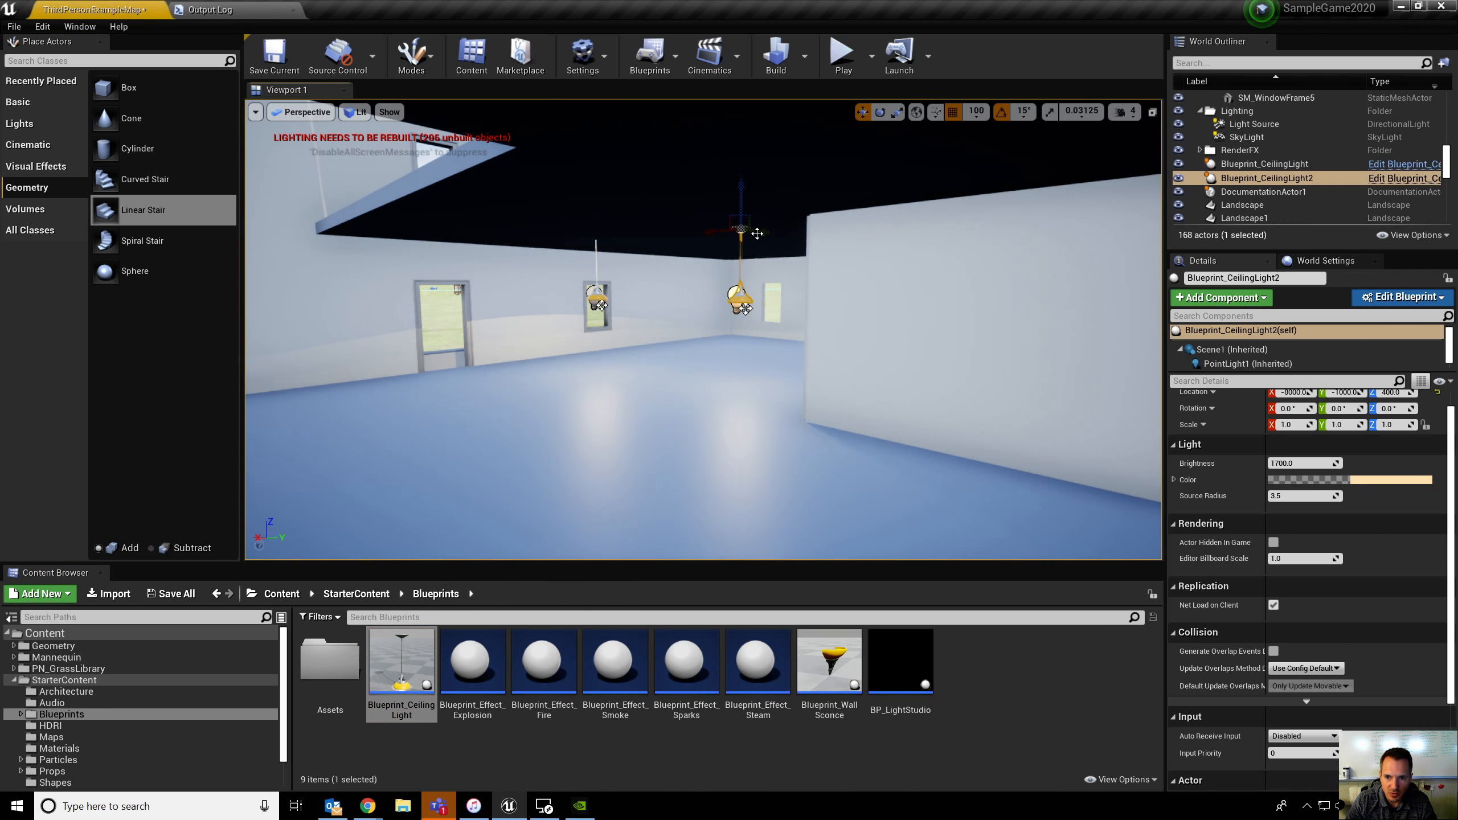
Step: Place four Blueprint_WallSconce lights on the ground-floor walls
right_drag(820, 279, 976, 293)
drag(829, 661, 919, 322)
drag(829, 661, 804, 336)
mouse_move(746, 511)
right_down()
mouse_move(798, 520)
mouse_move(769, 515)
right_up()
key(a)
drag(831, 661, 736, 349)
drag(826, 655, 506, 311)
Step: Place four more Blueprint_WallSconce lights on the walls of the upper floor
right_drag(693, 388, 885, 371)
right_drag(608, 411, 402, 412)
key(w)
drag(829, 661, 770, 292)
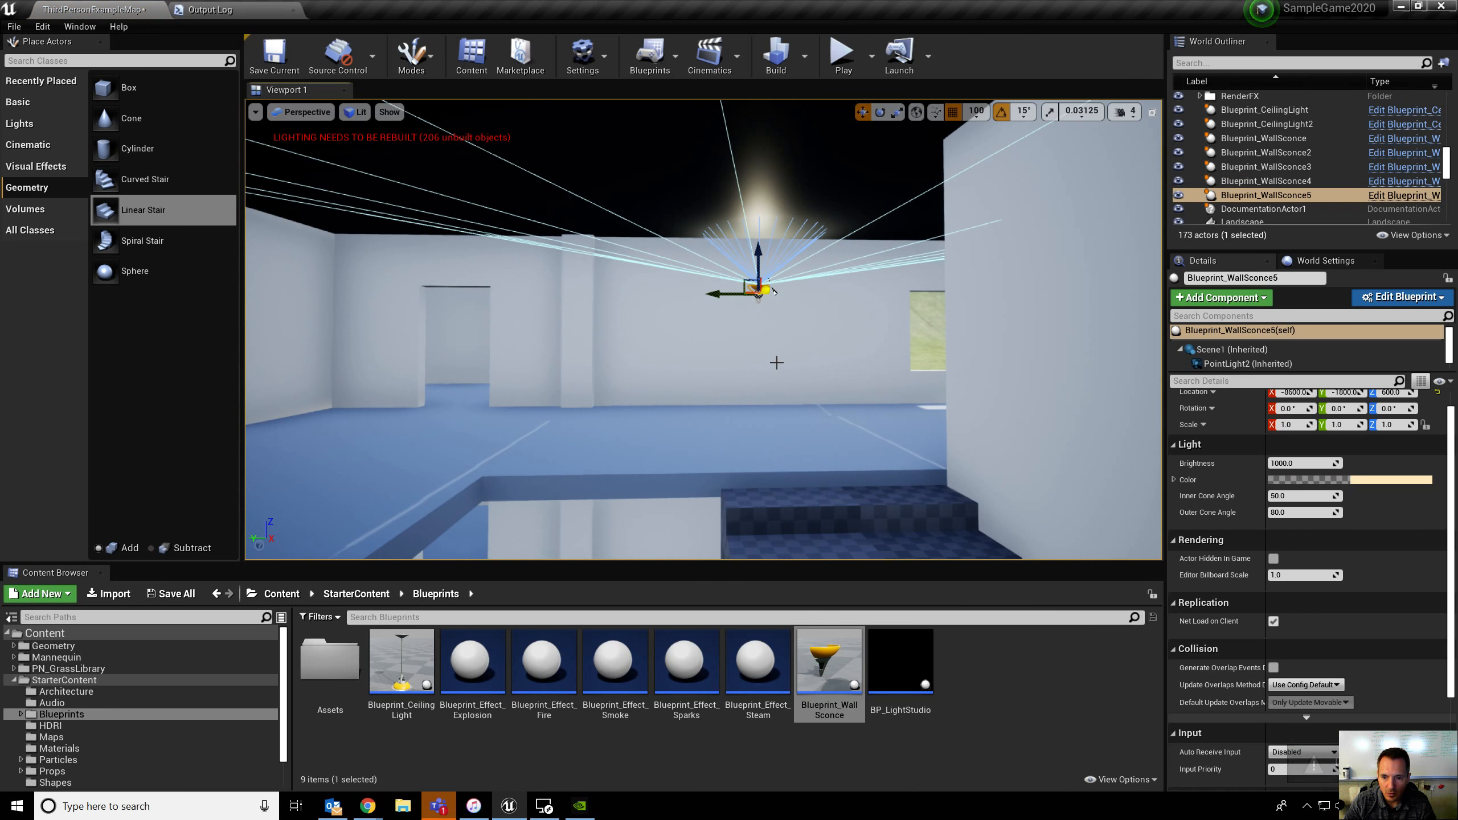
drag(829, 660, 272, 287)
mouse_move(442, 301)
right_down()
mouse_move(407, 302)
mouse_move(436, 300)
mouse_move(419, 300)
right_up()
drag(823, 692, 545, 277)
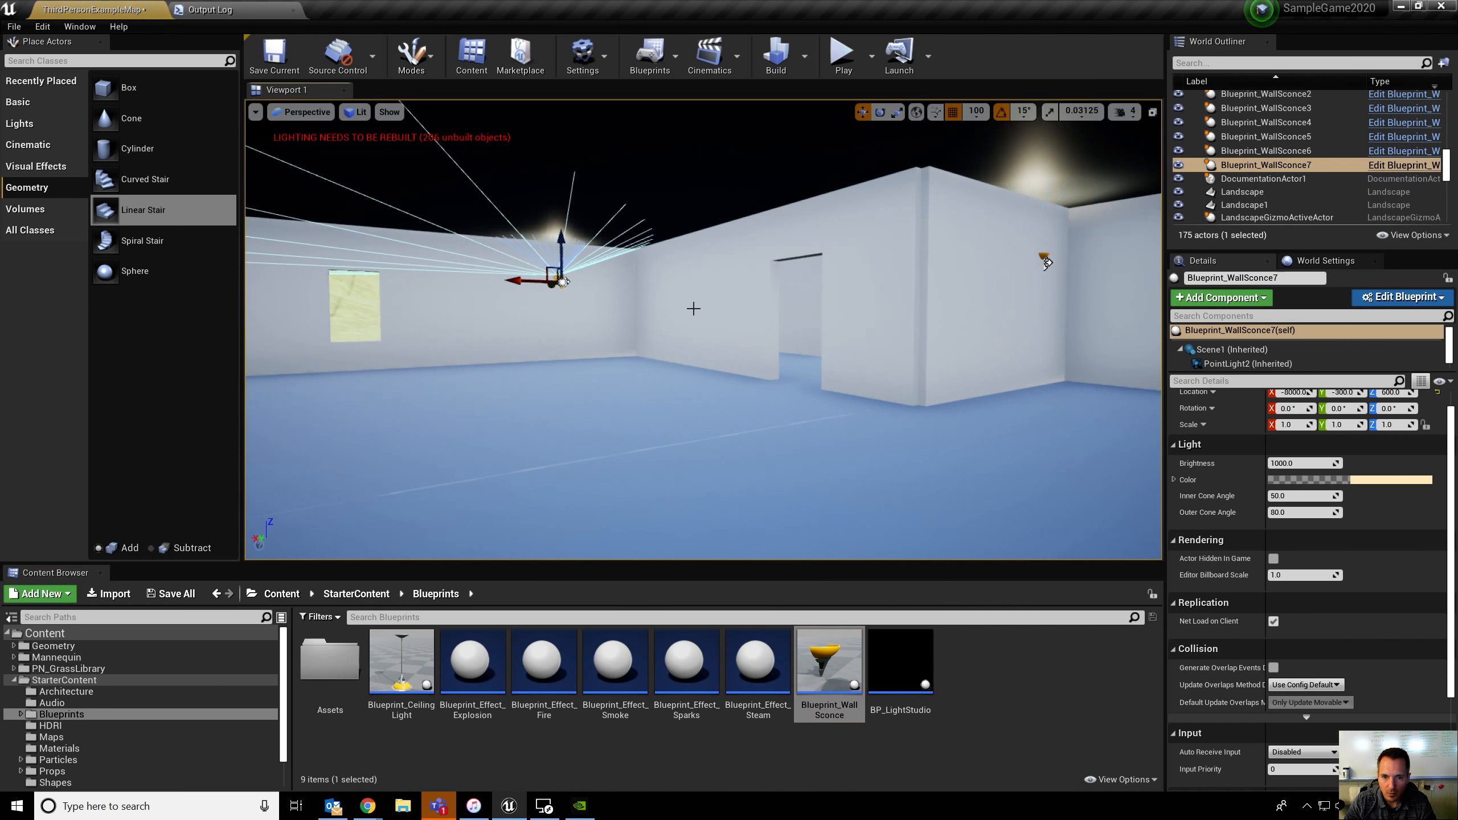
right_drag(690, 309, 489, 309)
drag(837, 657, 472, 230)
Step: Rotate the last upper-floor wall sconce about its vertical axis to face out from its wall
key(e)
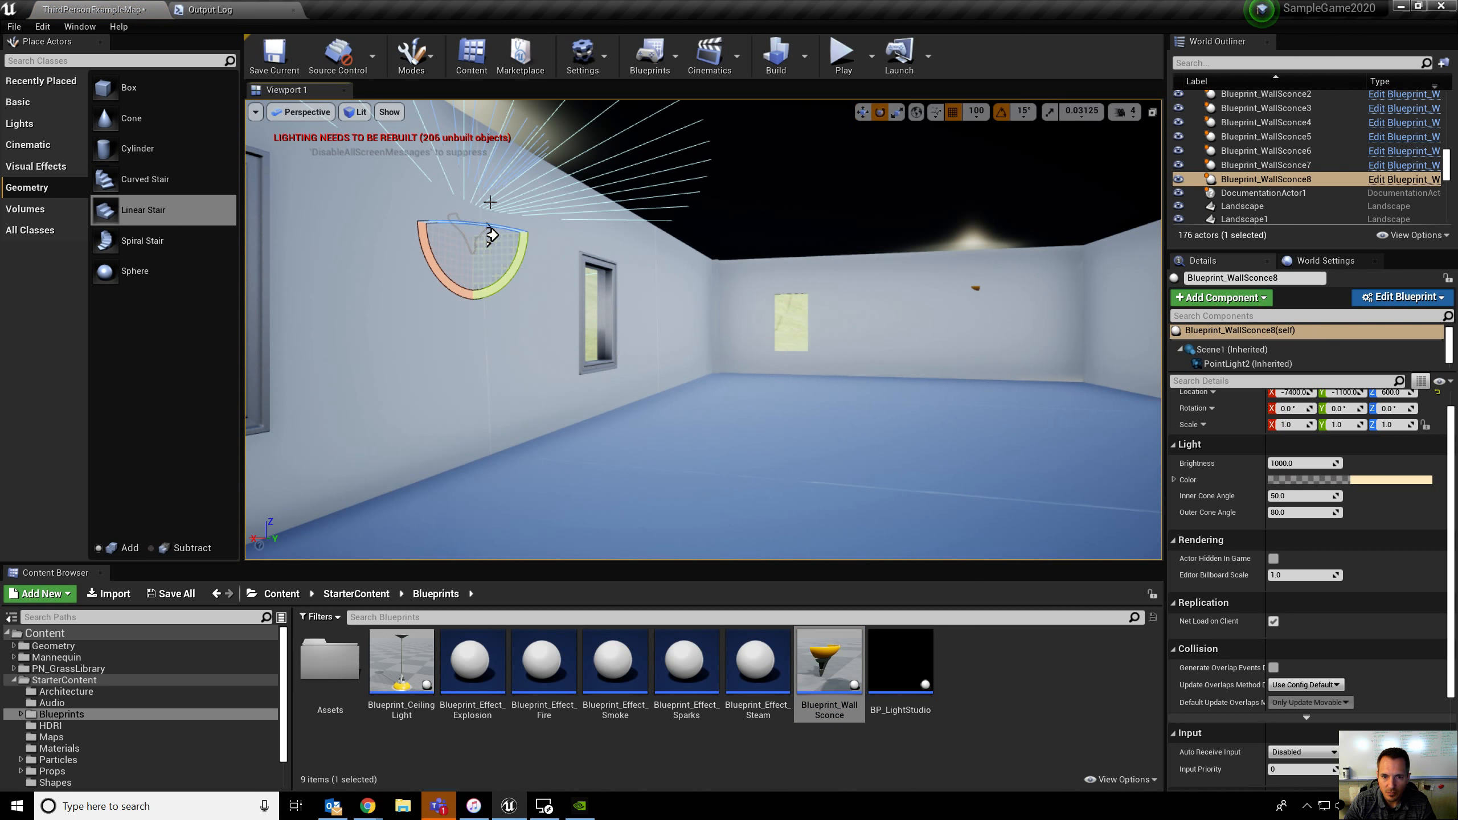
right_drag(493, 222, 608, 223)
drag(368, 221, 345, 218)
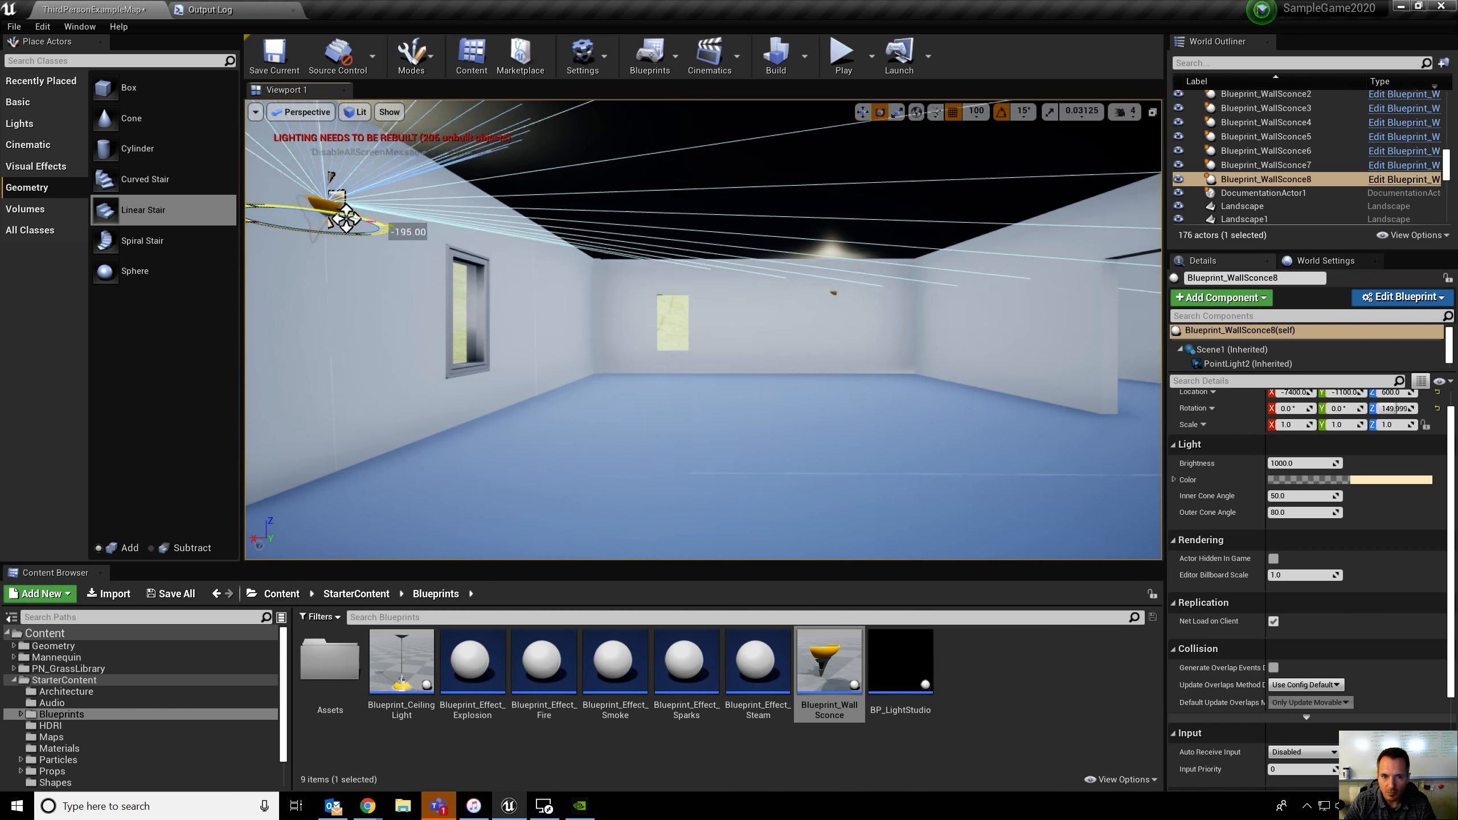